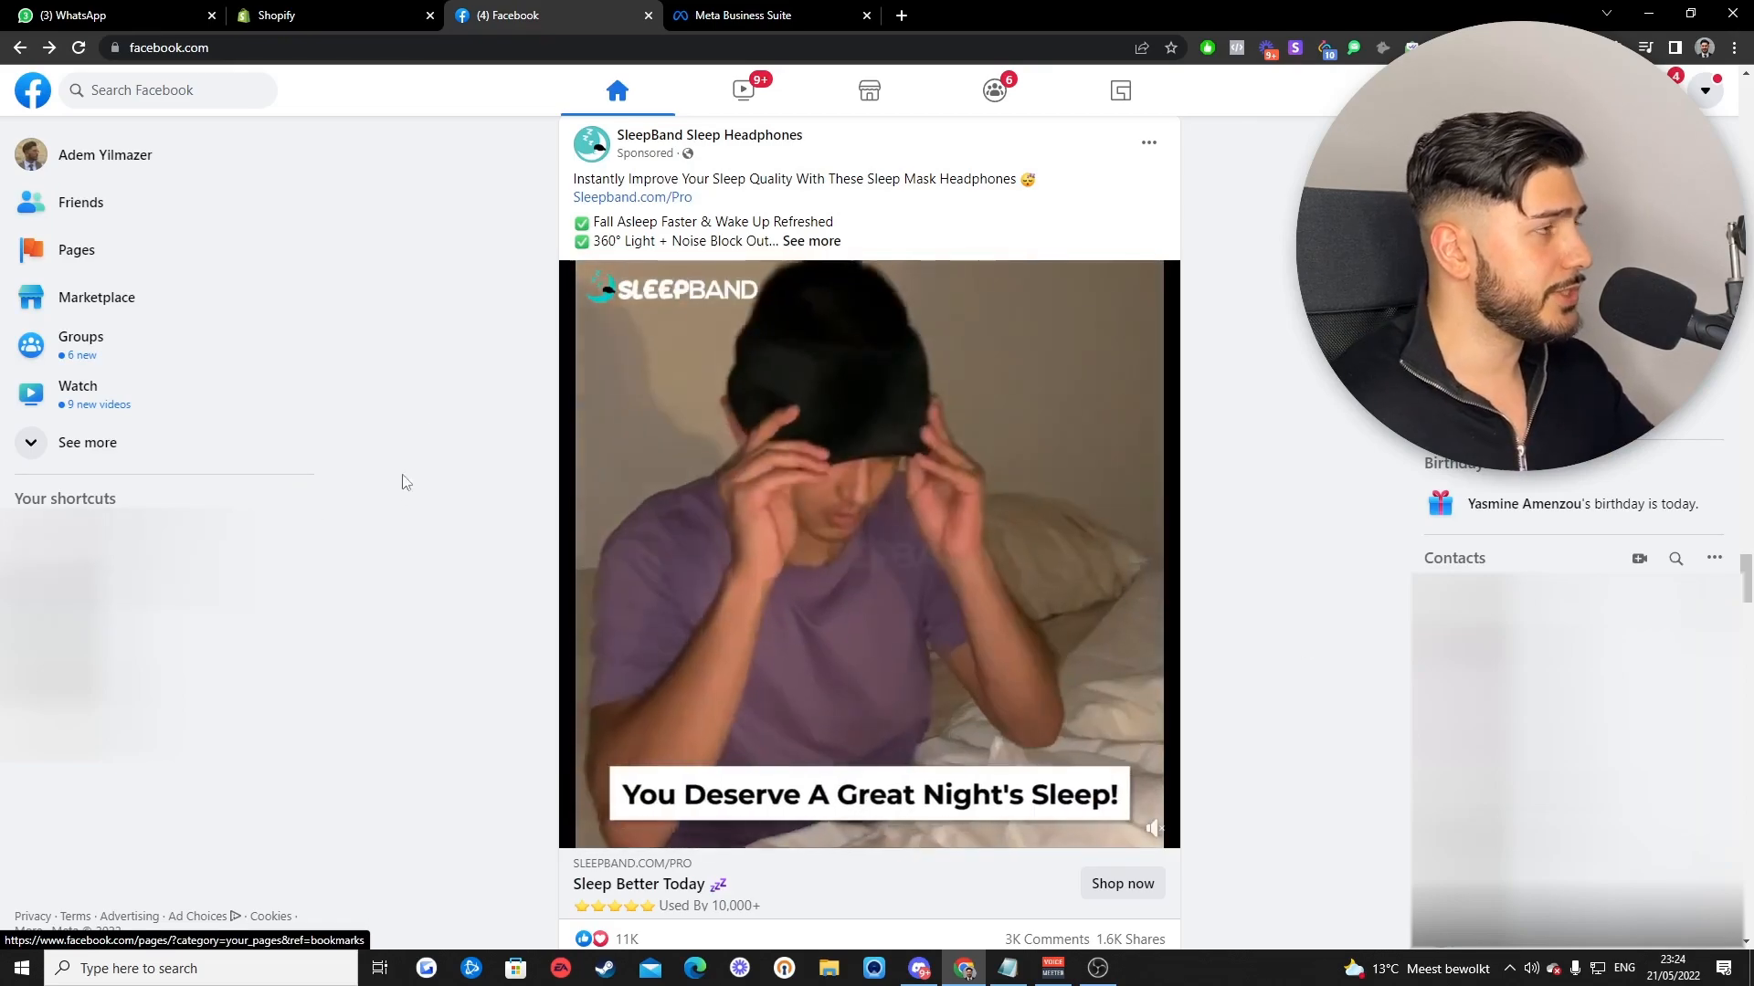
- Start a new Facebook Page named Dummy, category Clothing (Brand), description Dummydummydummy
left_click(102, 262)
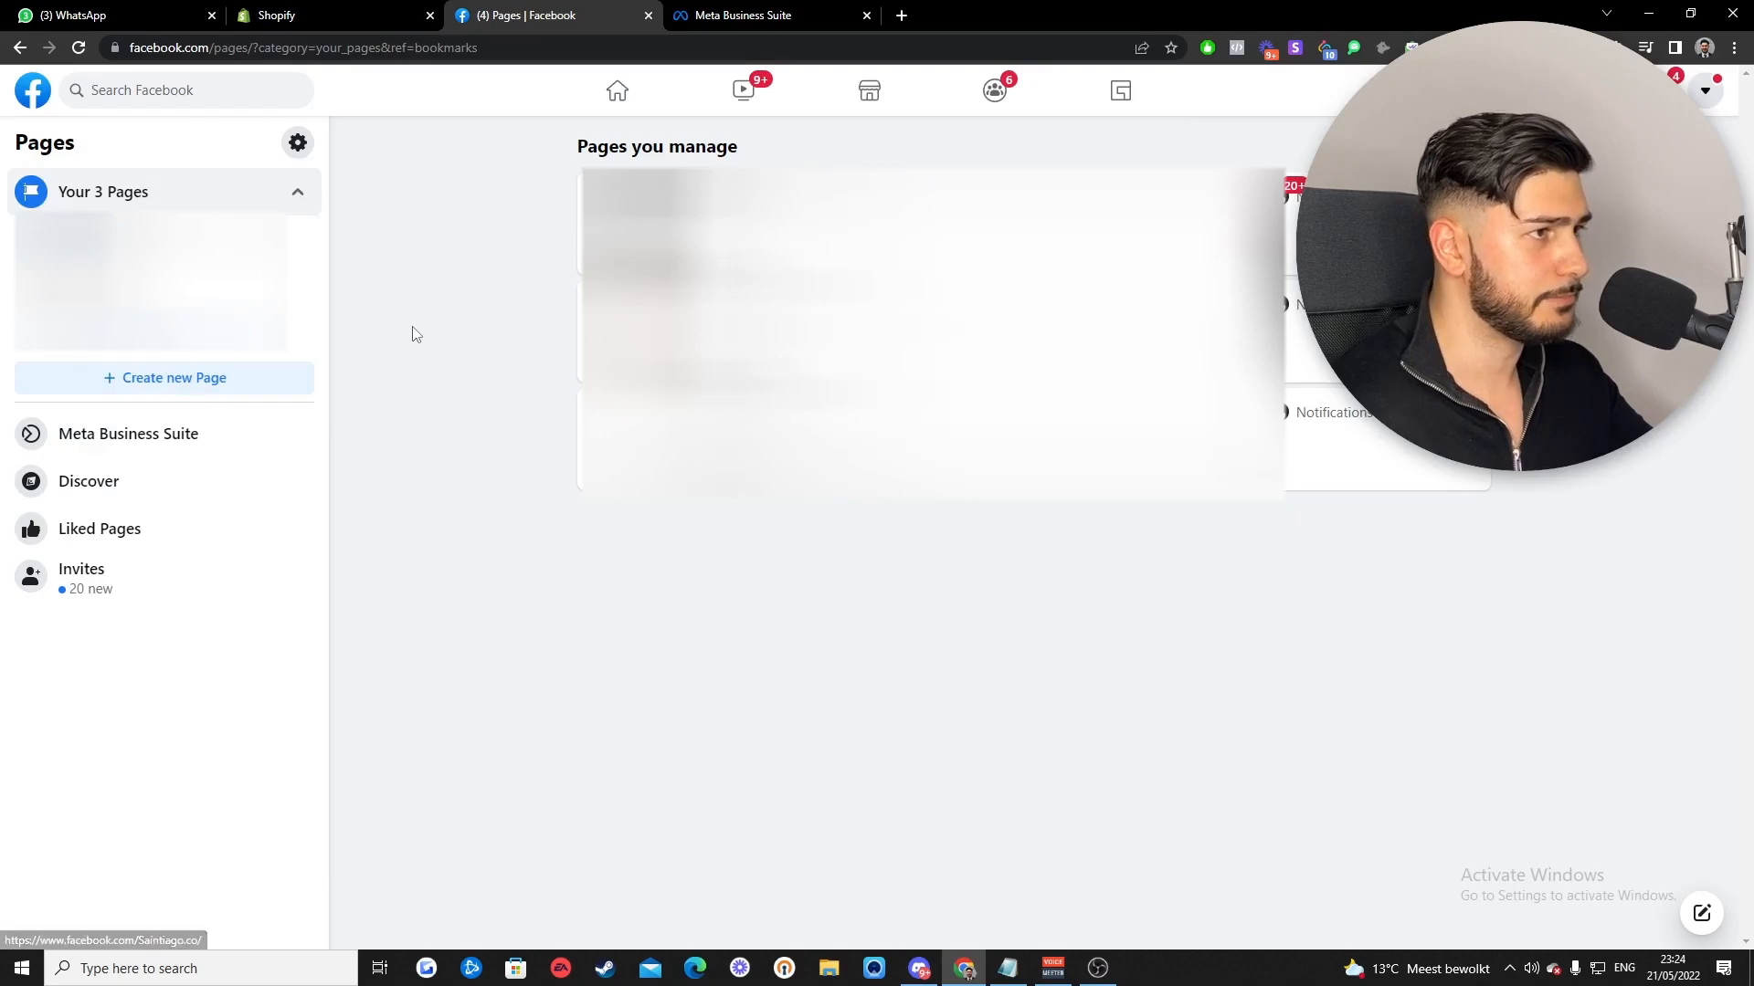
left_click(203, 388)
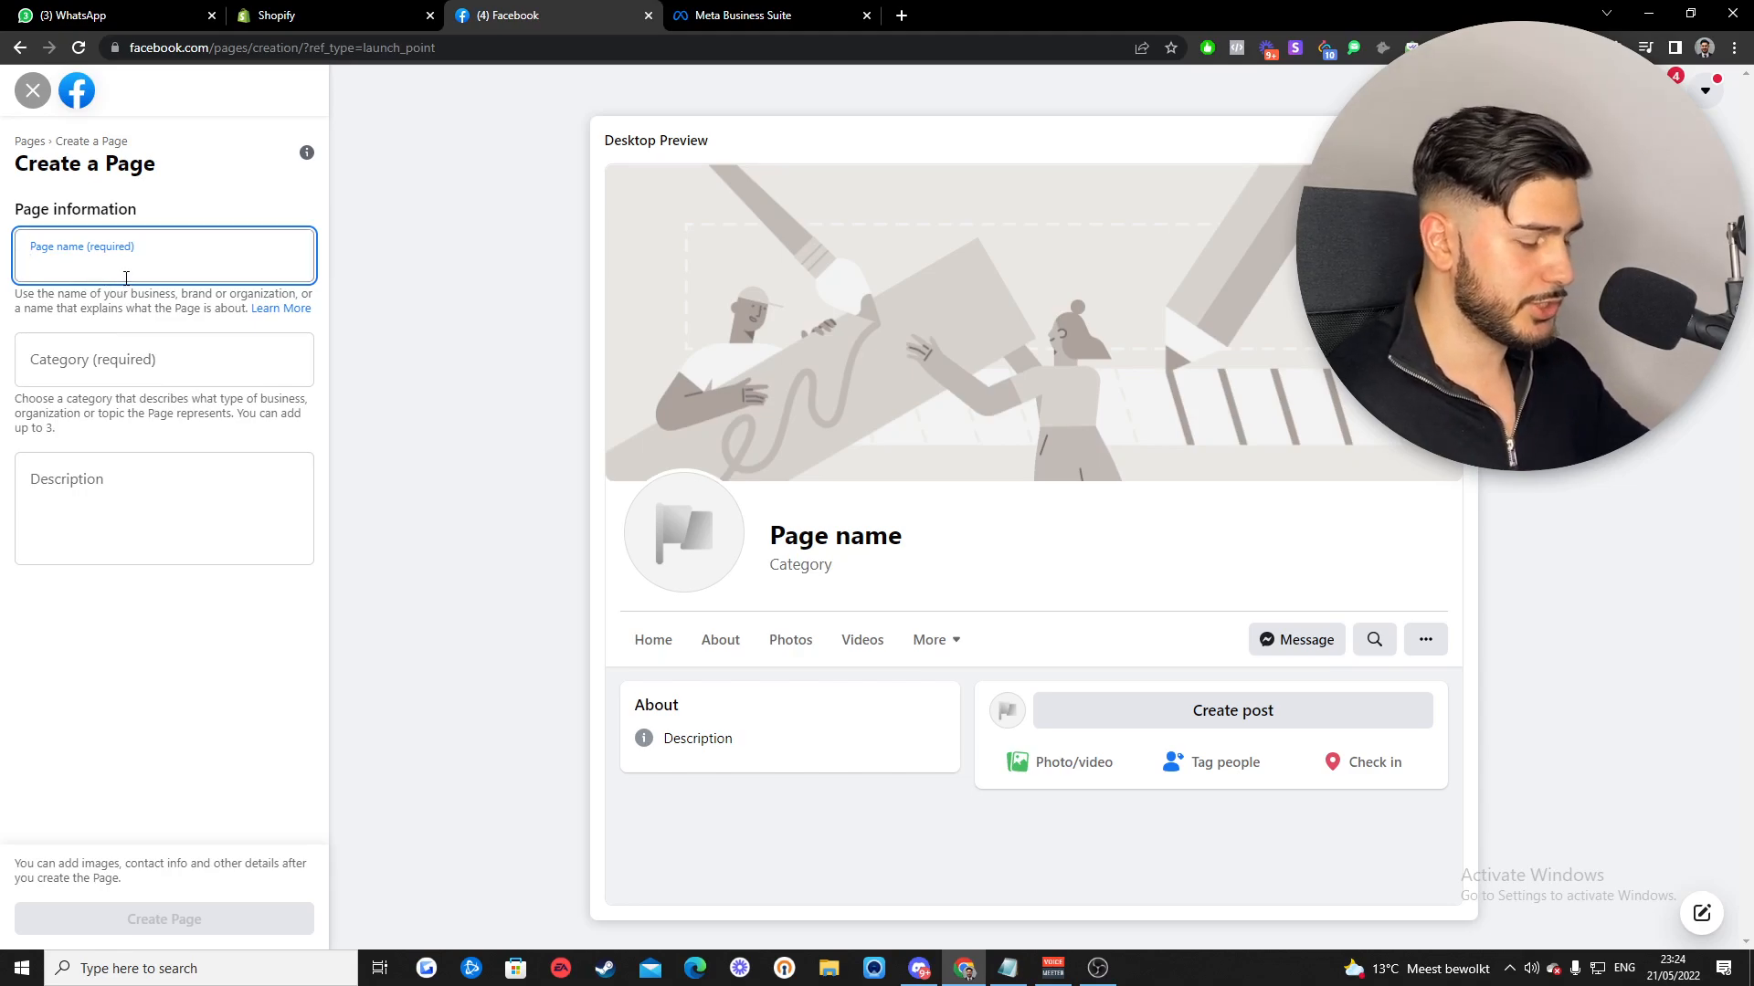
type("Dummy")
left_click(147, 359)
type("clothing")
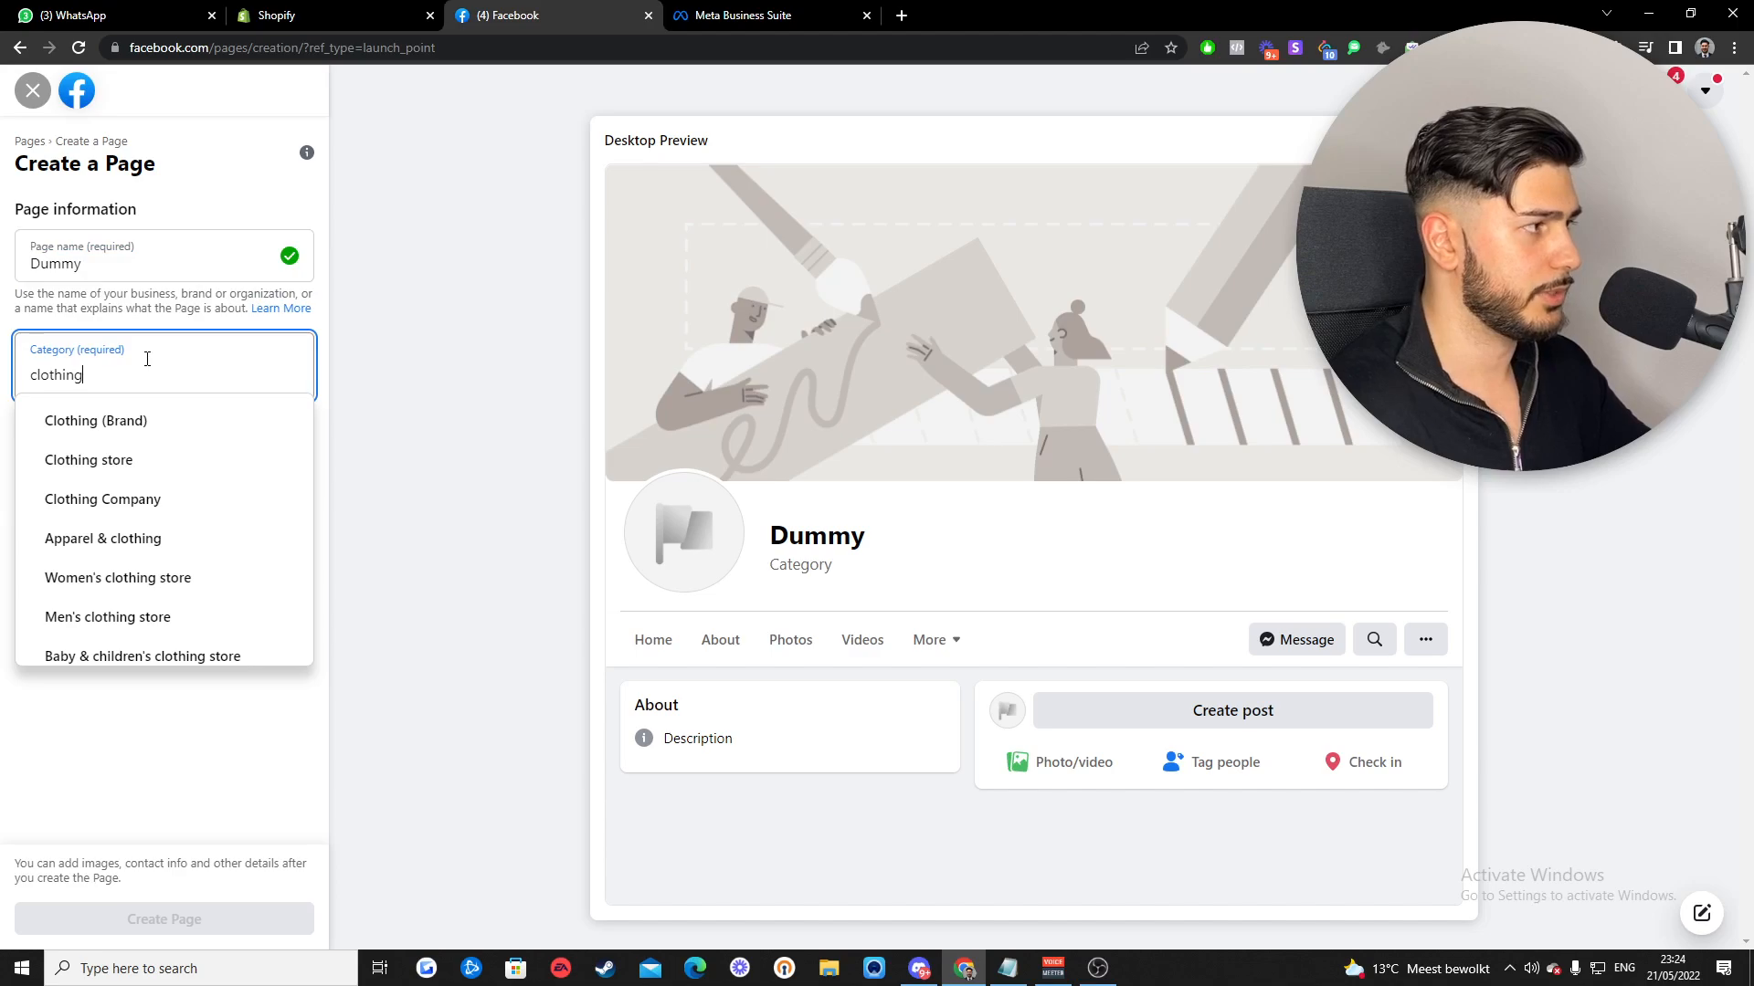
left_click(172, 443)
left_click(167, 527)
type("Dum")
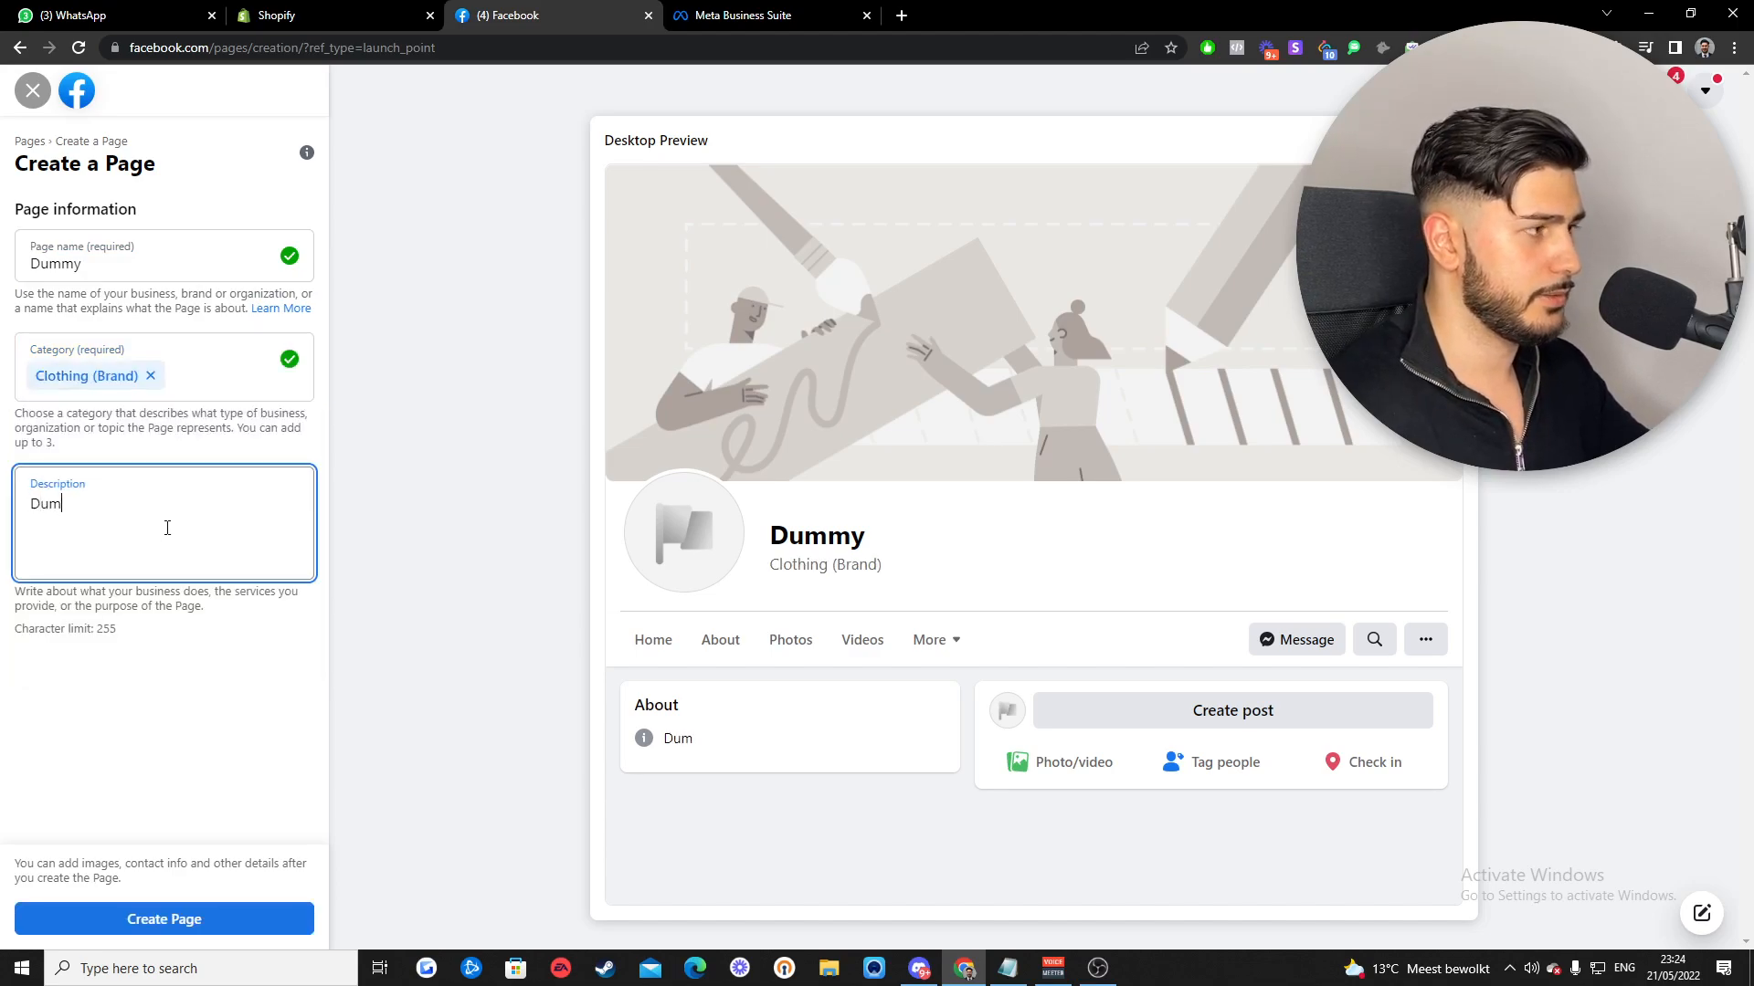
type("mydummydummy")
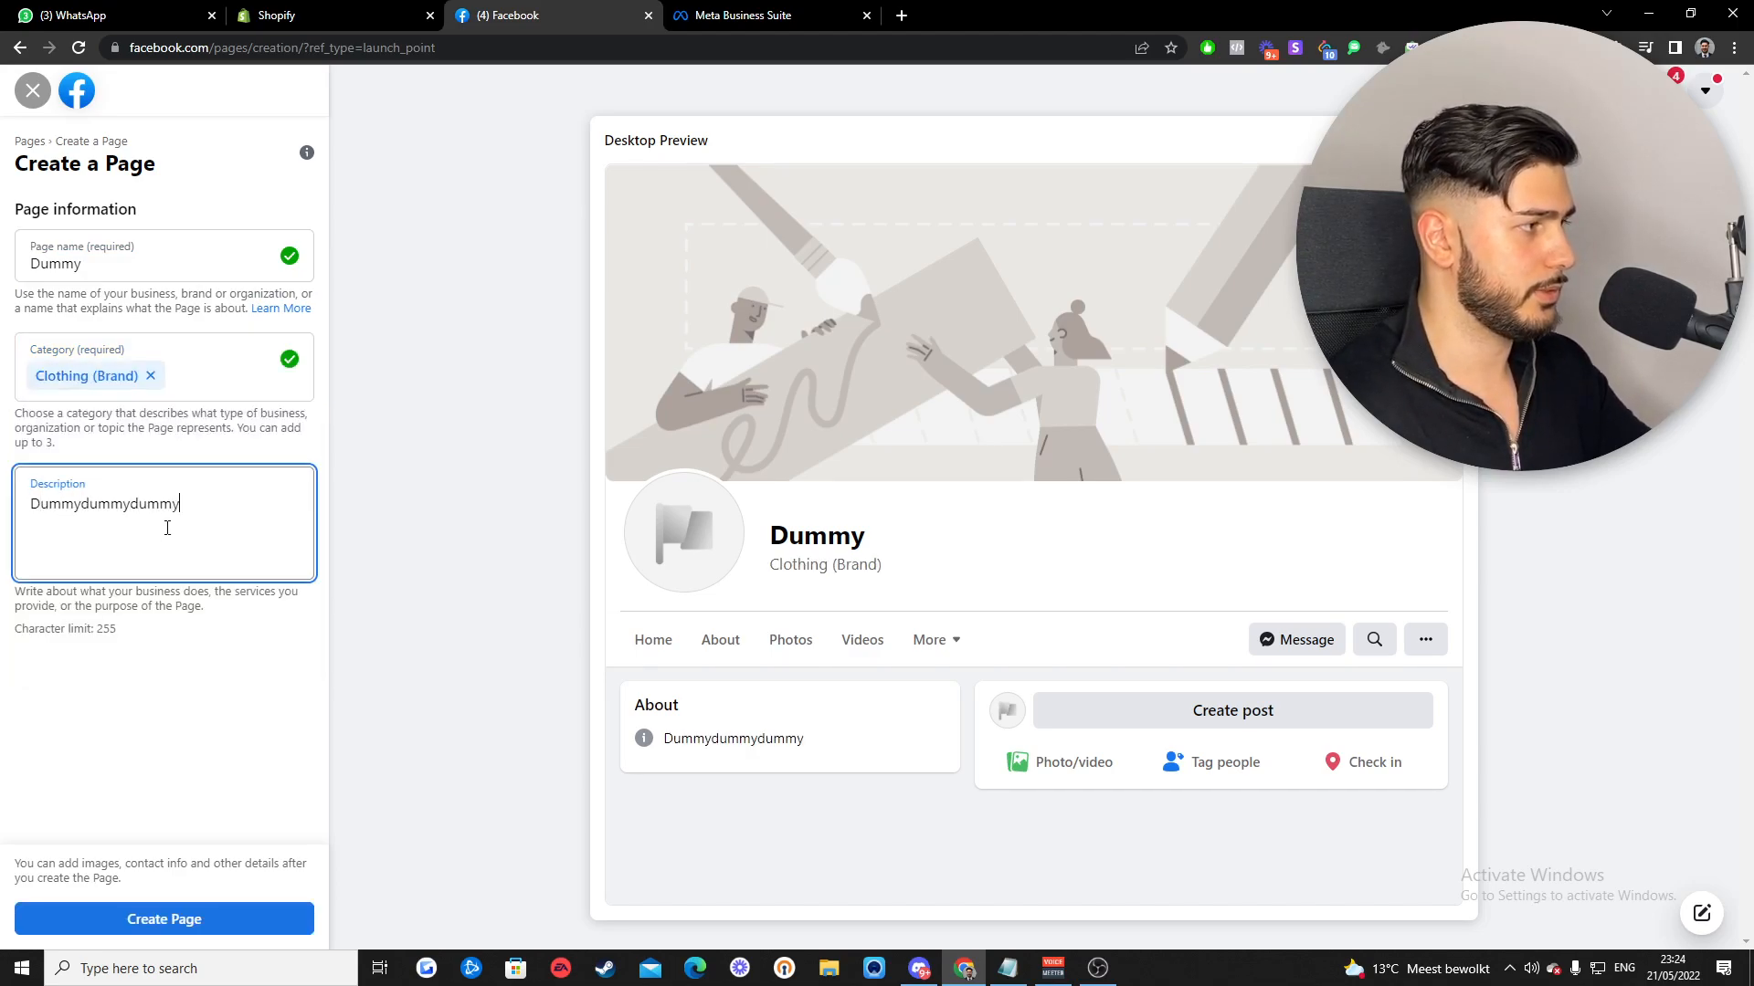
left_click(396, 612)
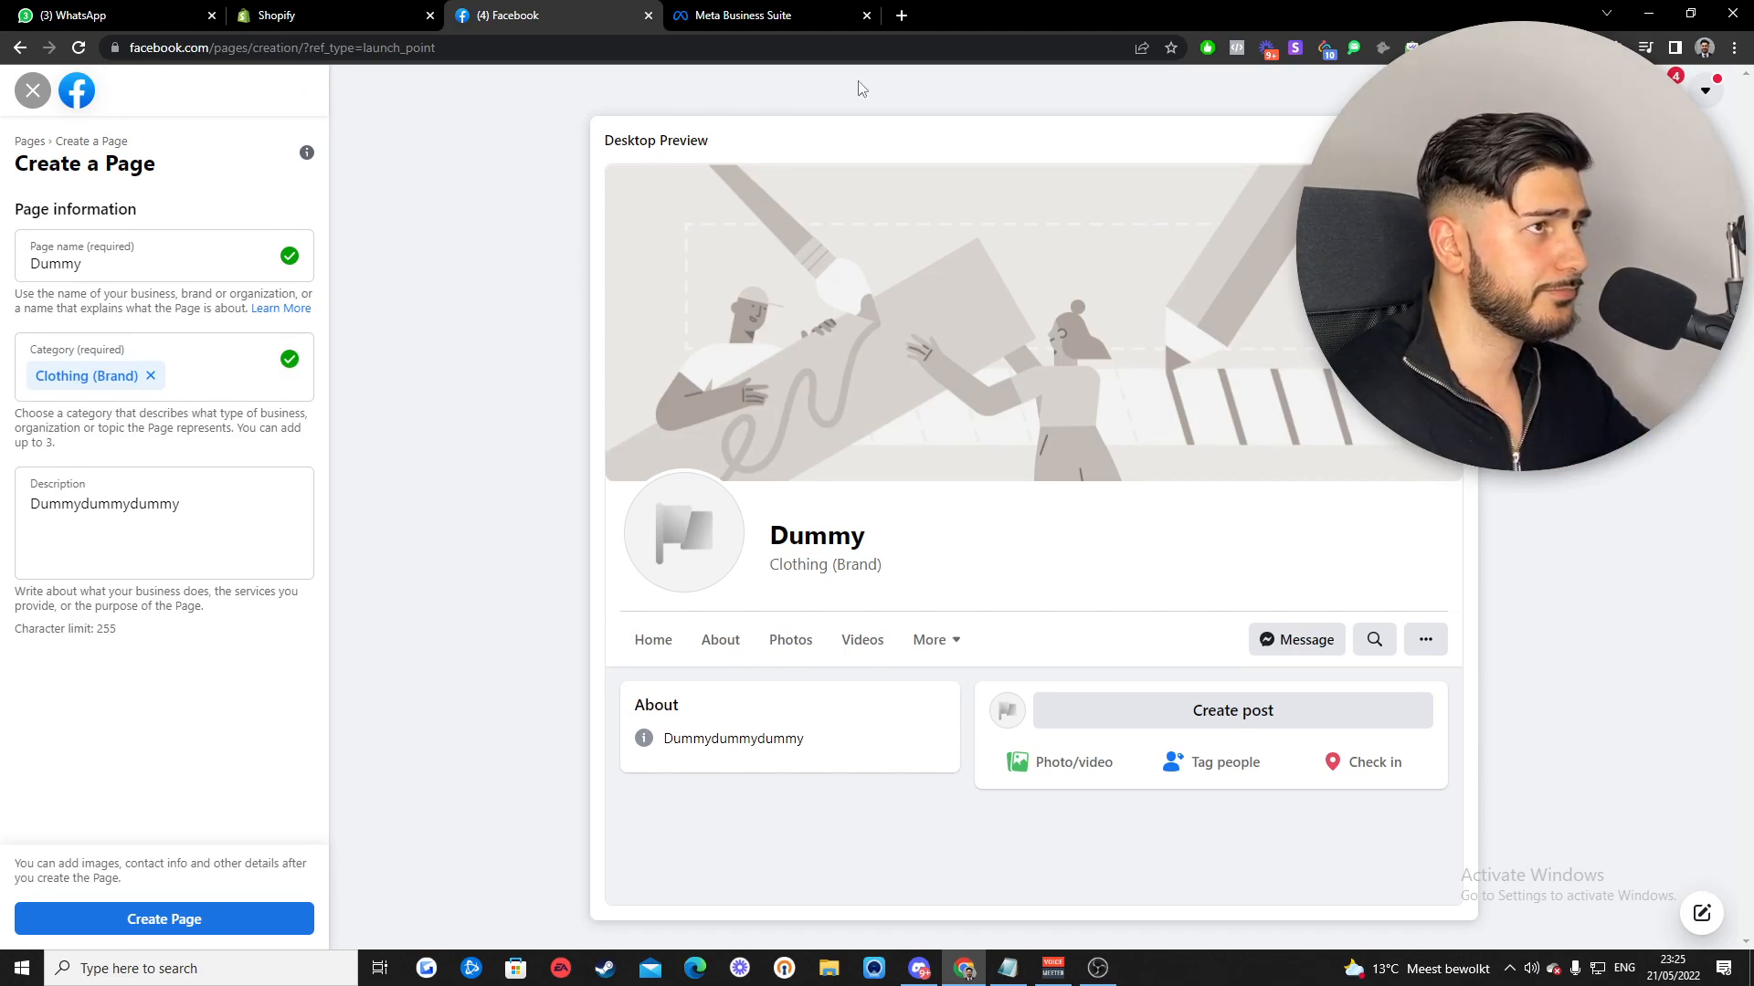
- In a new tab, search Google for 'facebook business manager' and open the Meta Business Manager result
left_click(901, 16)
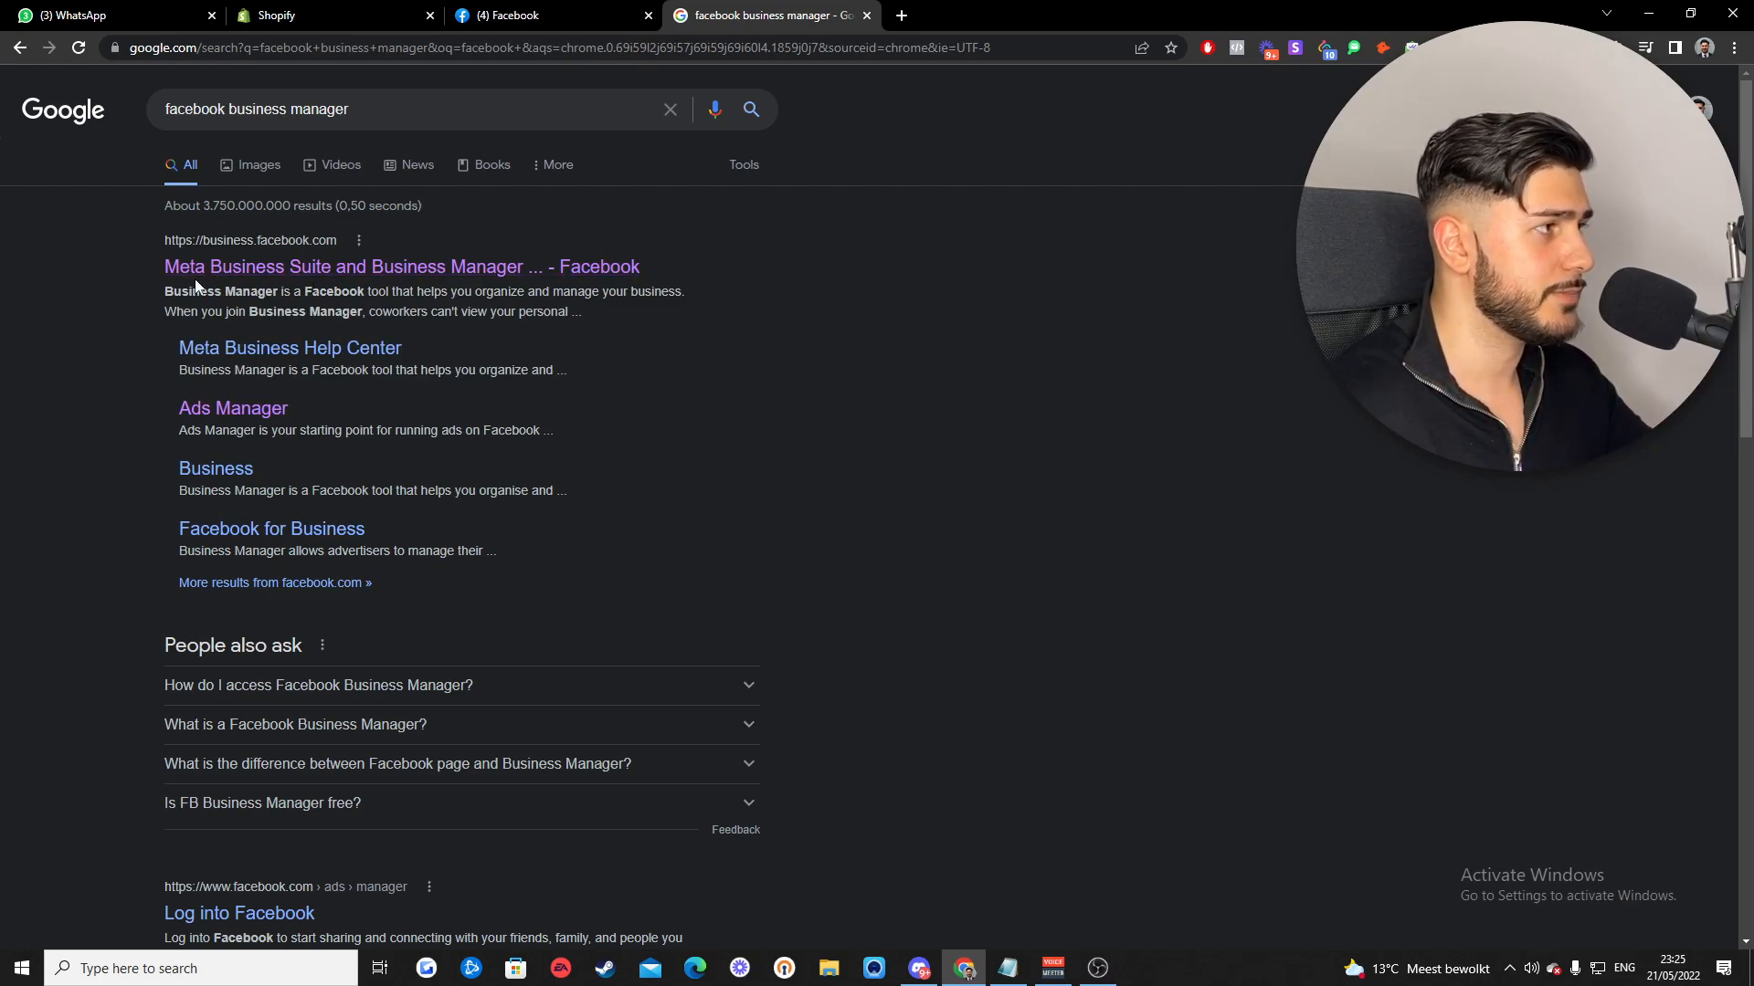
left_click(318, 274)
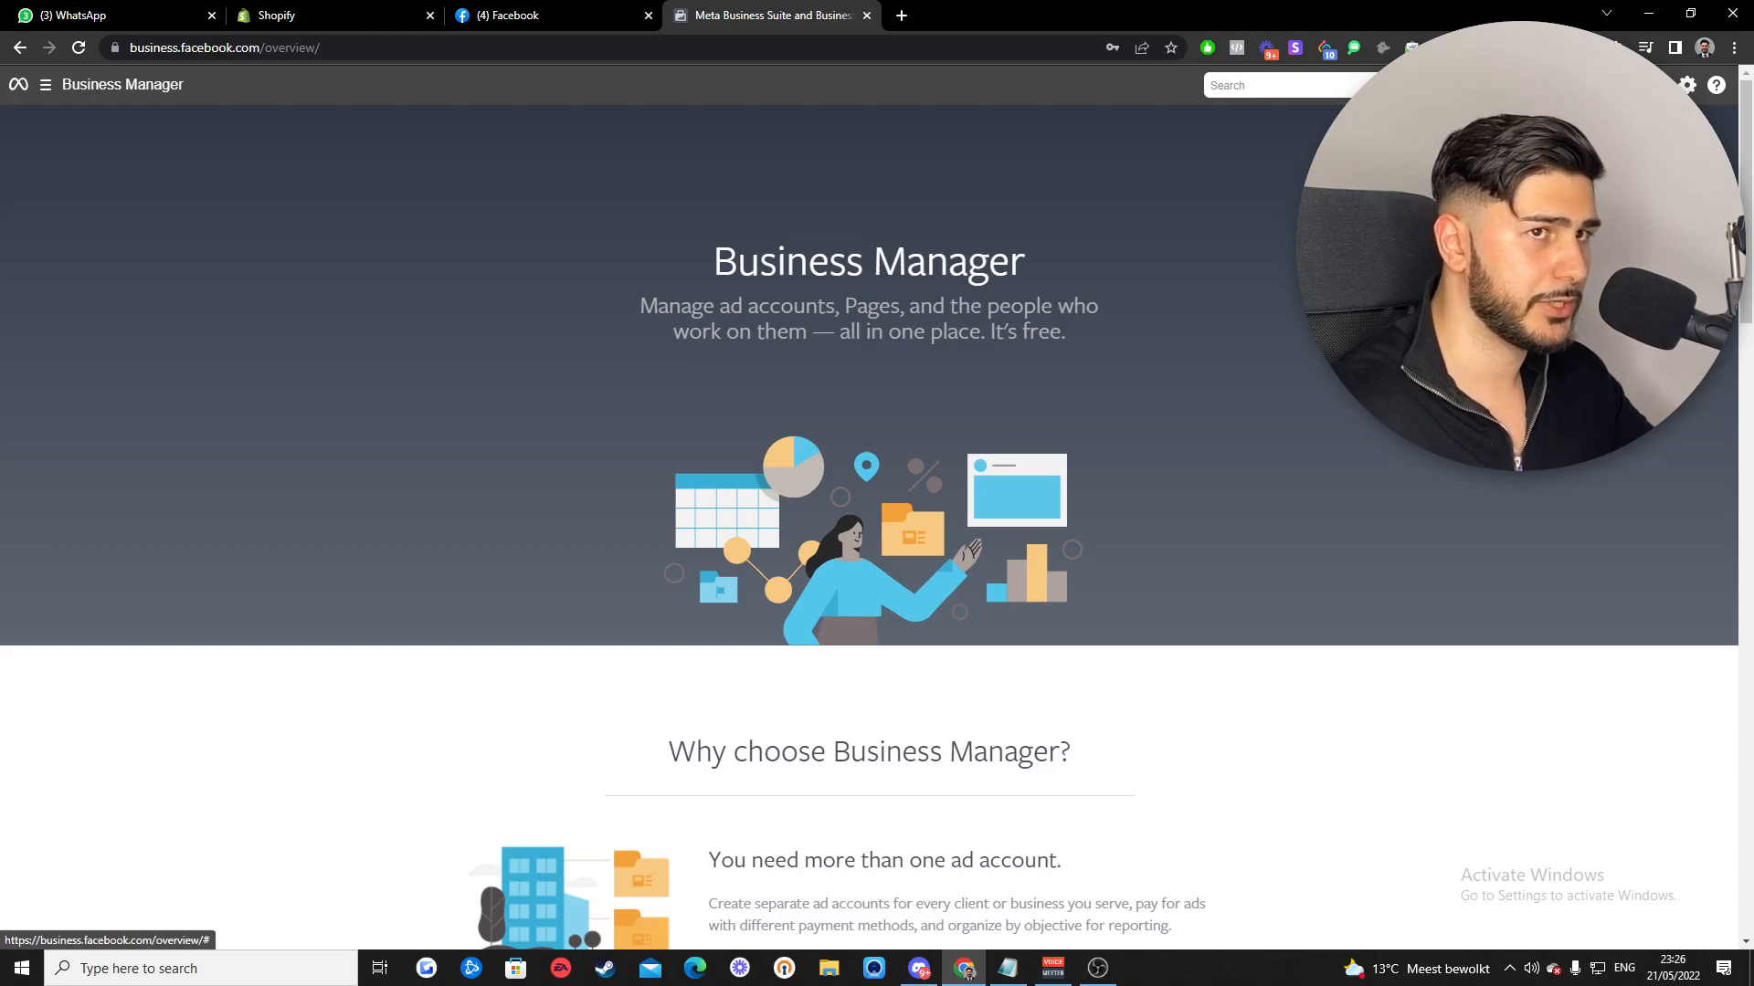
left_click(1610, 85)
left_click(920, 361)
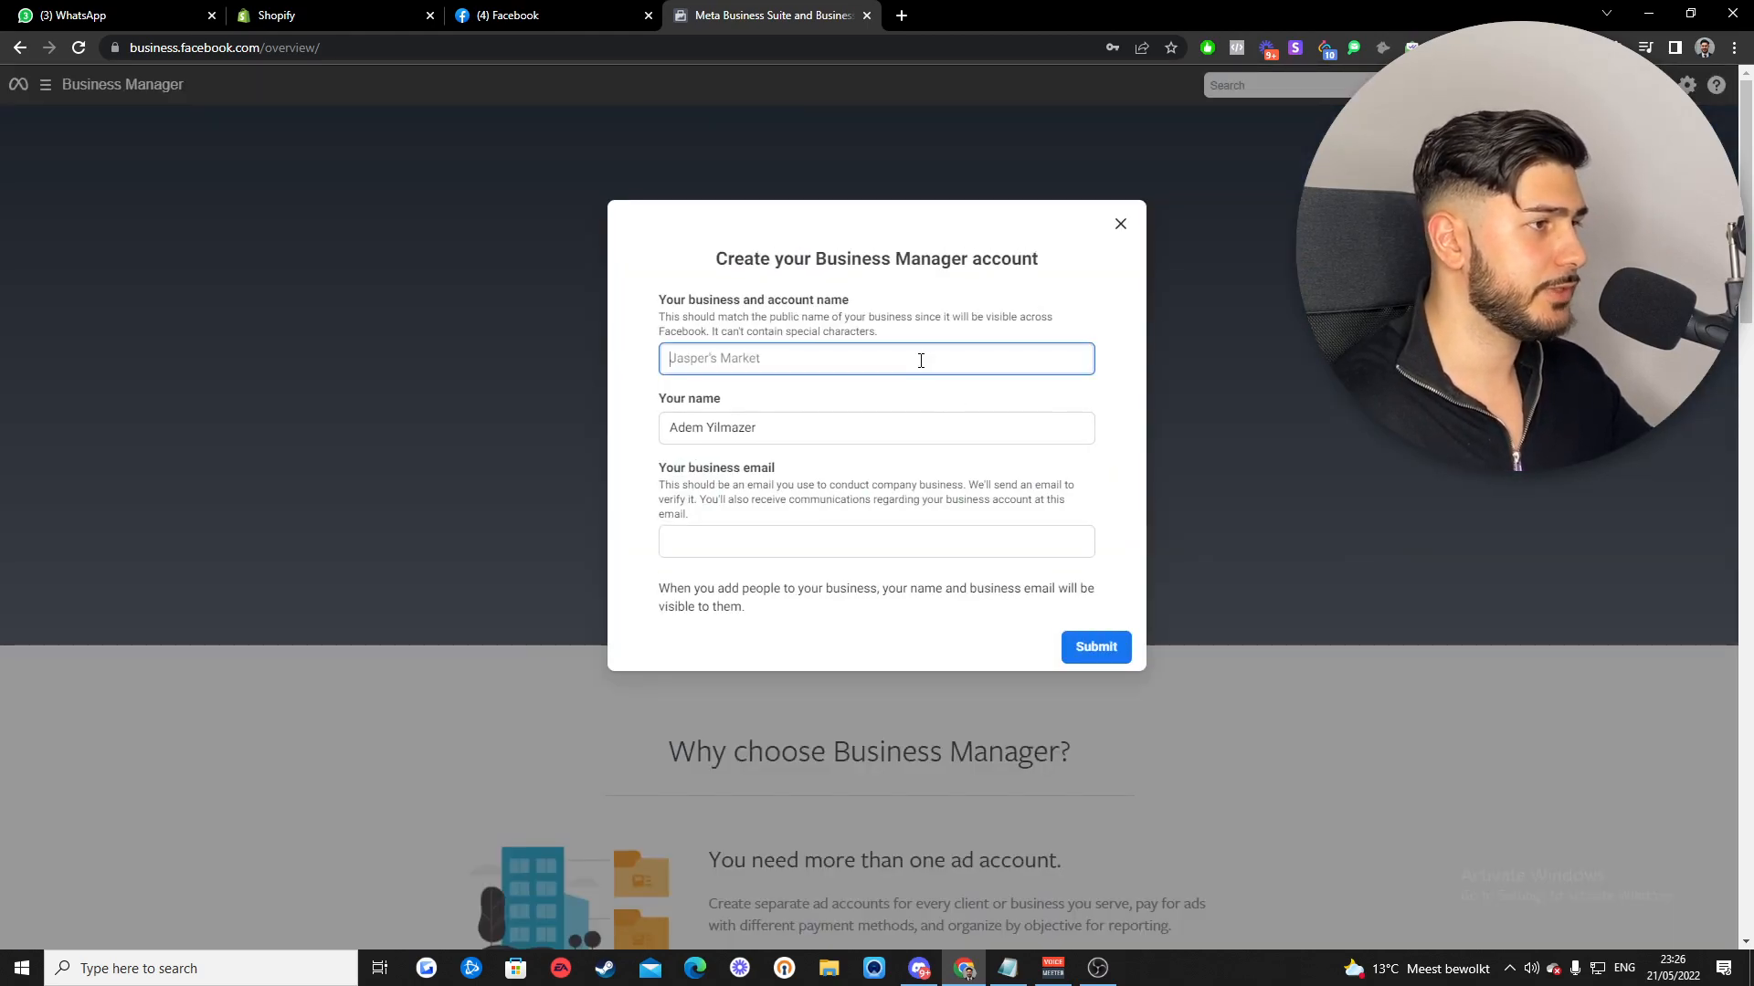
key("Tab")
type("D")
key("BackSpace")
left_click(921, 361)
type("Dummy")
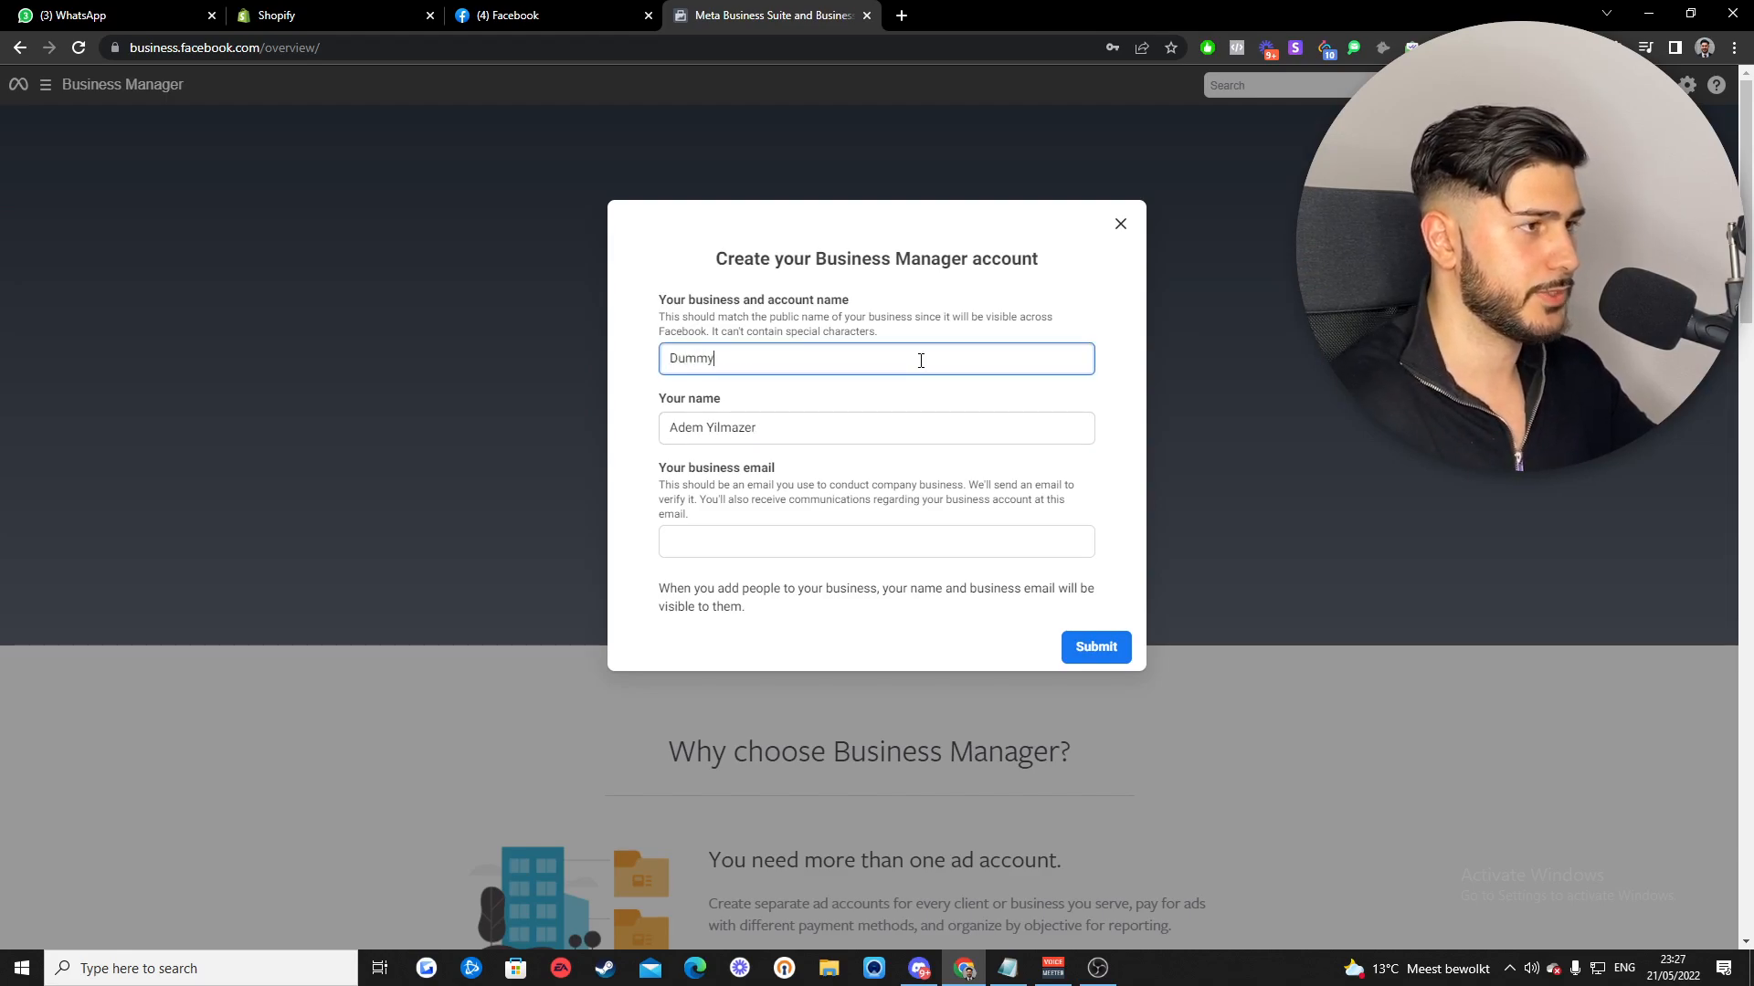
left_click(833, 545)
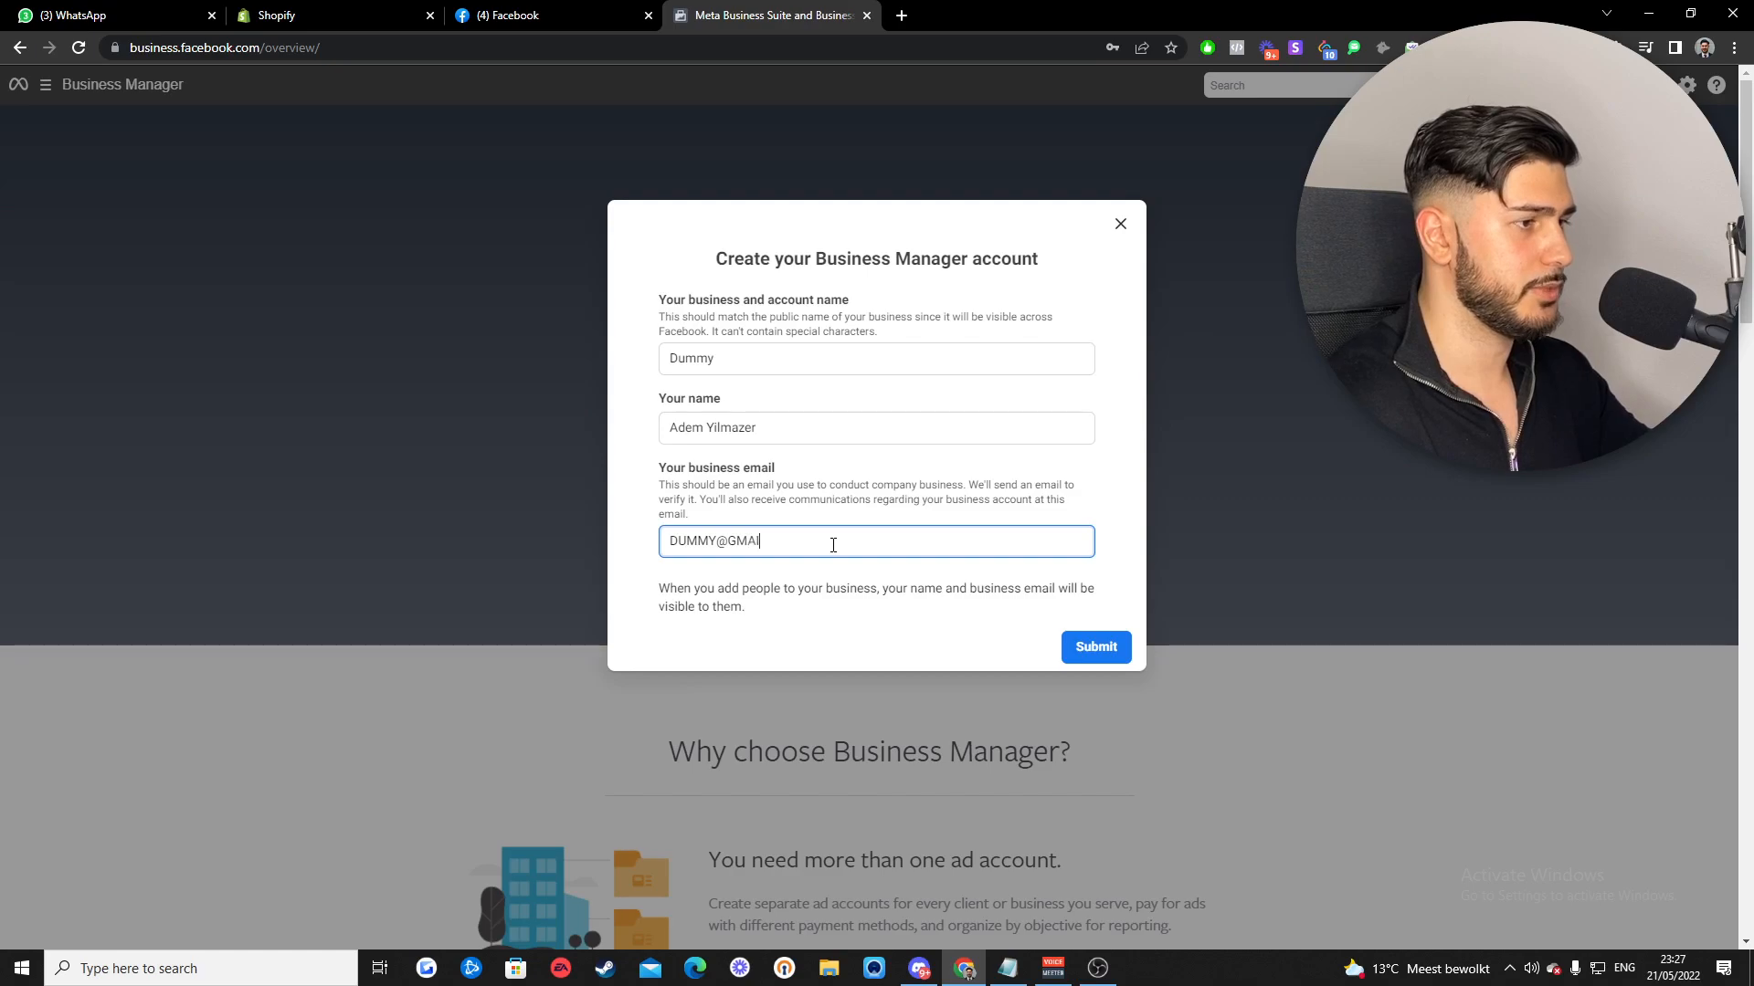
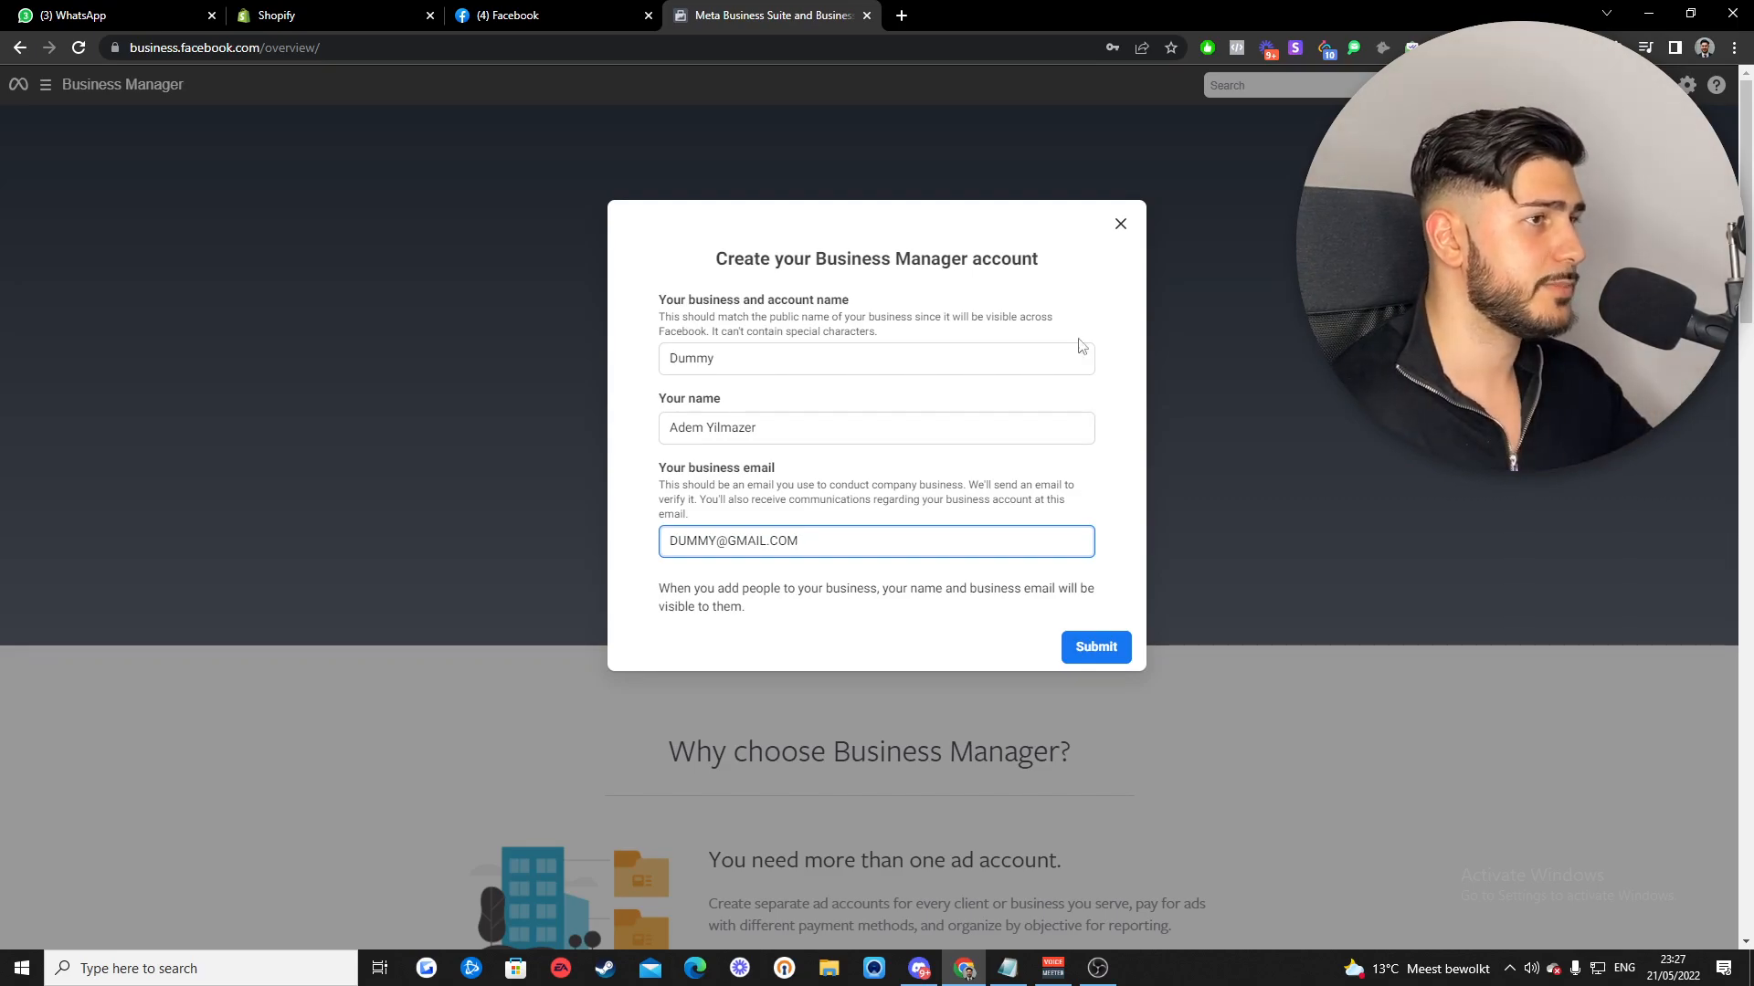
left_click(1116, 226)
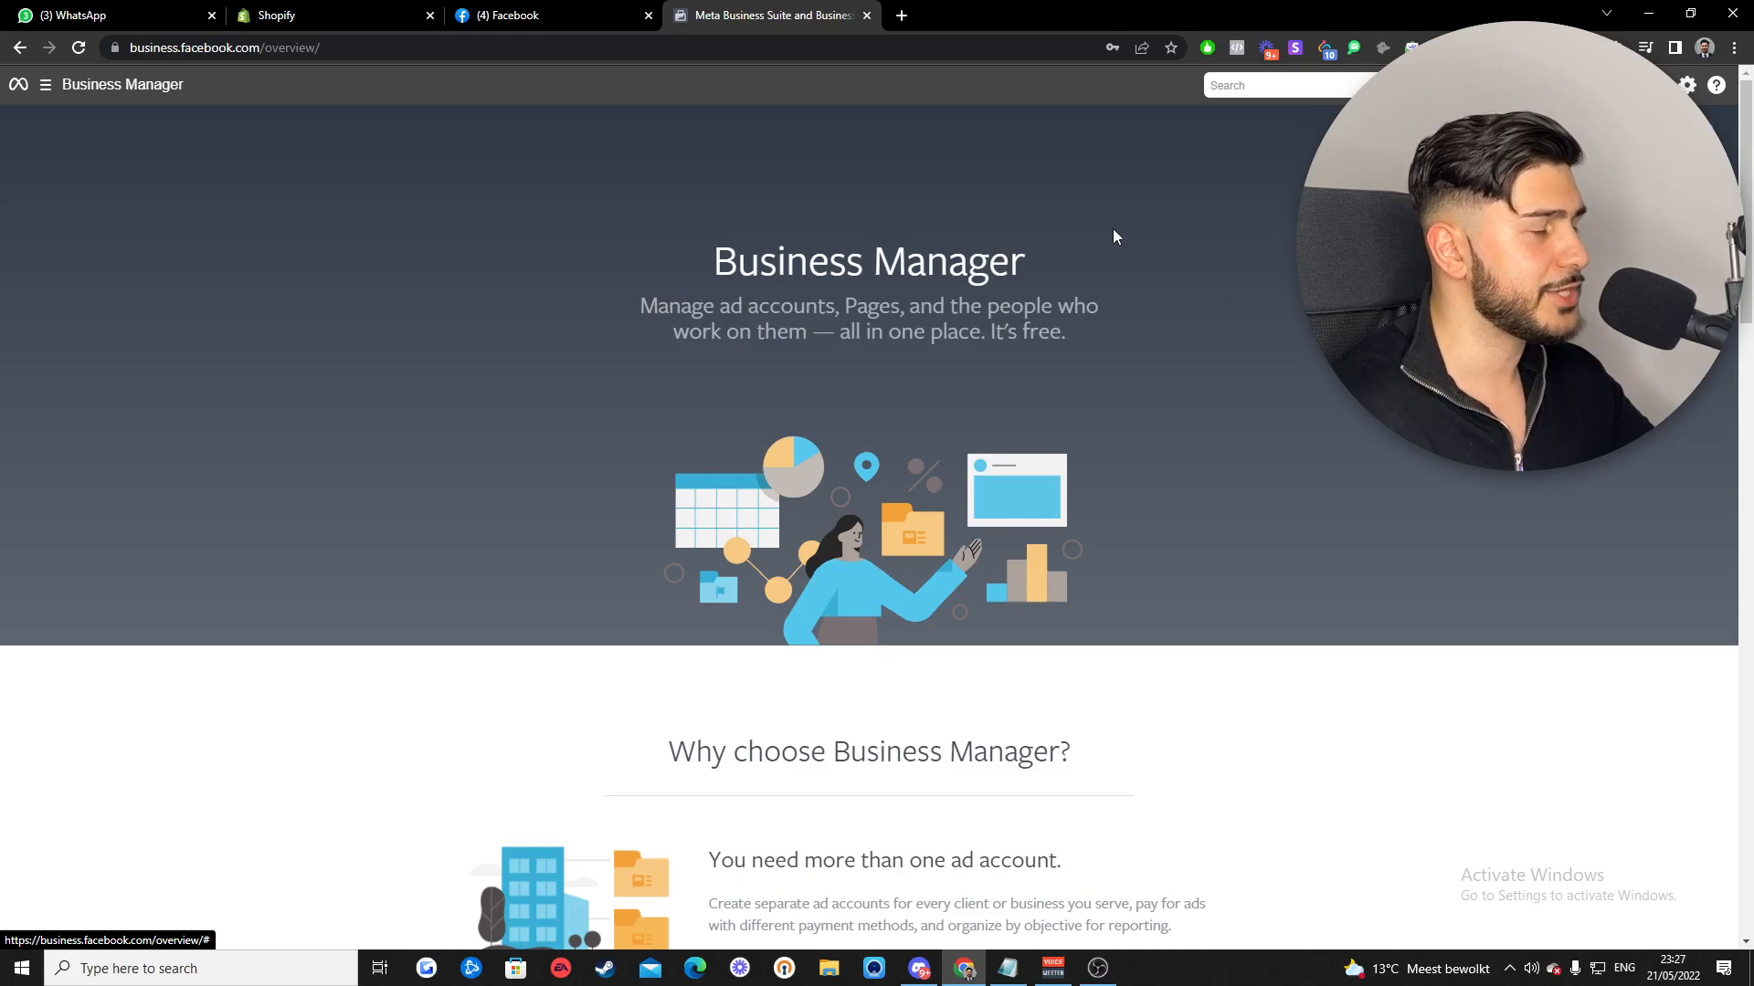
- Go to Ryse Media's business settings, show Ad accounts, and bring up the options for adding one
left_click(46, 86)
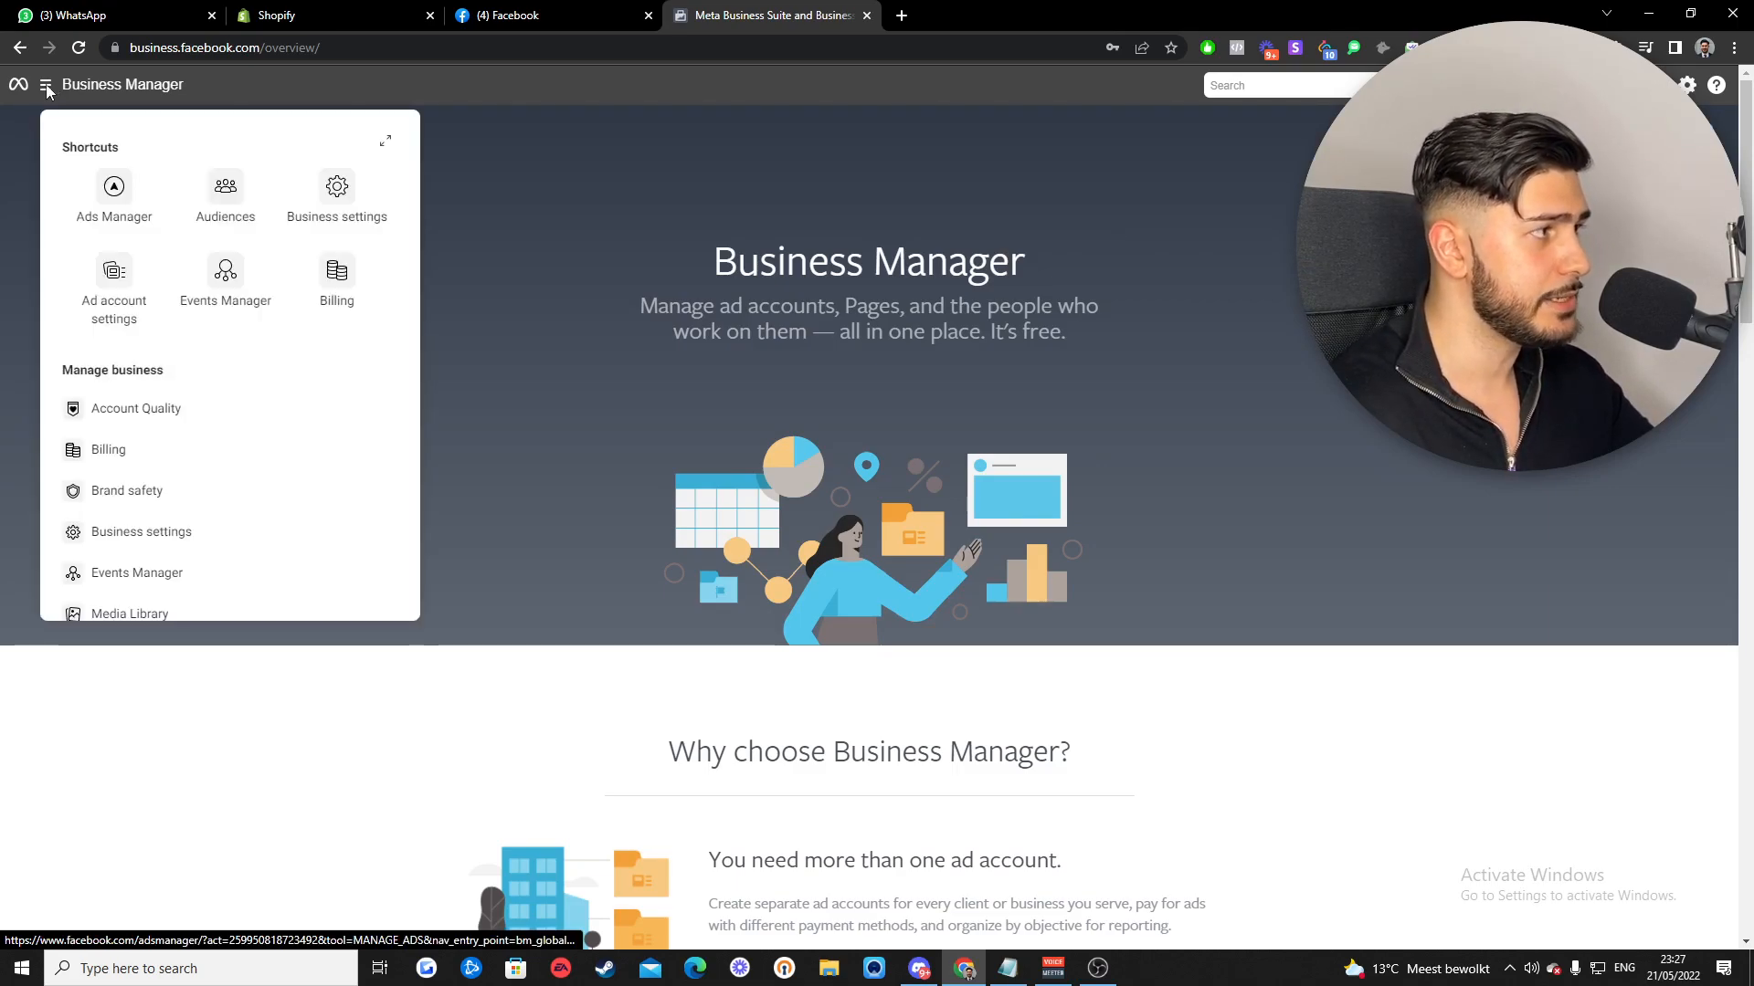
left_click(334, 196)
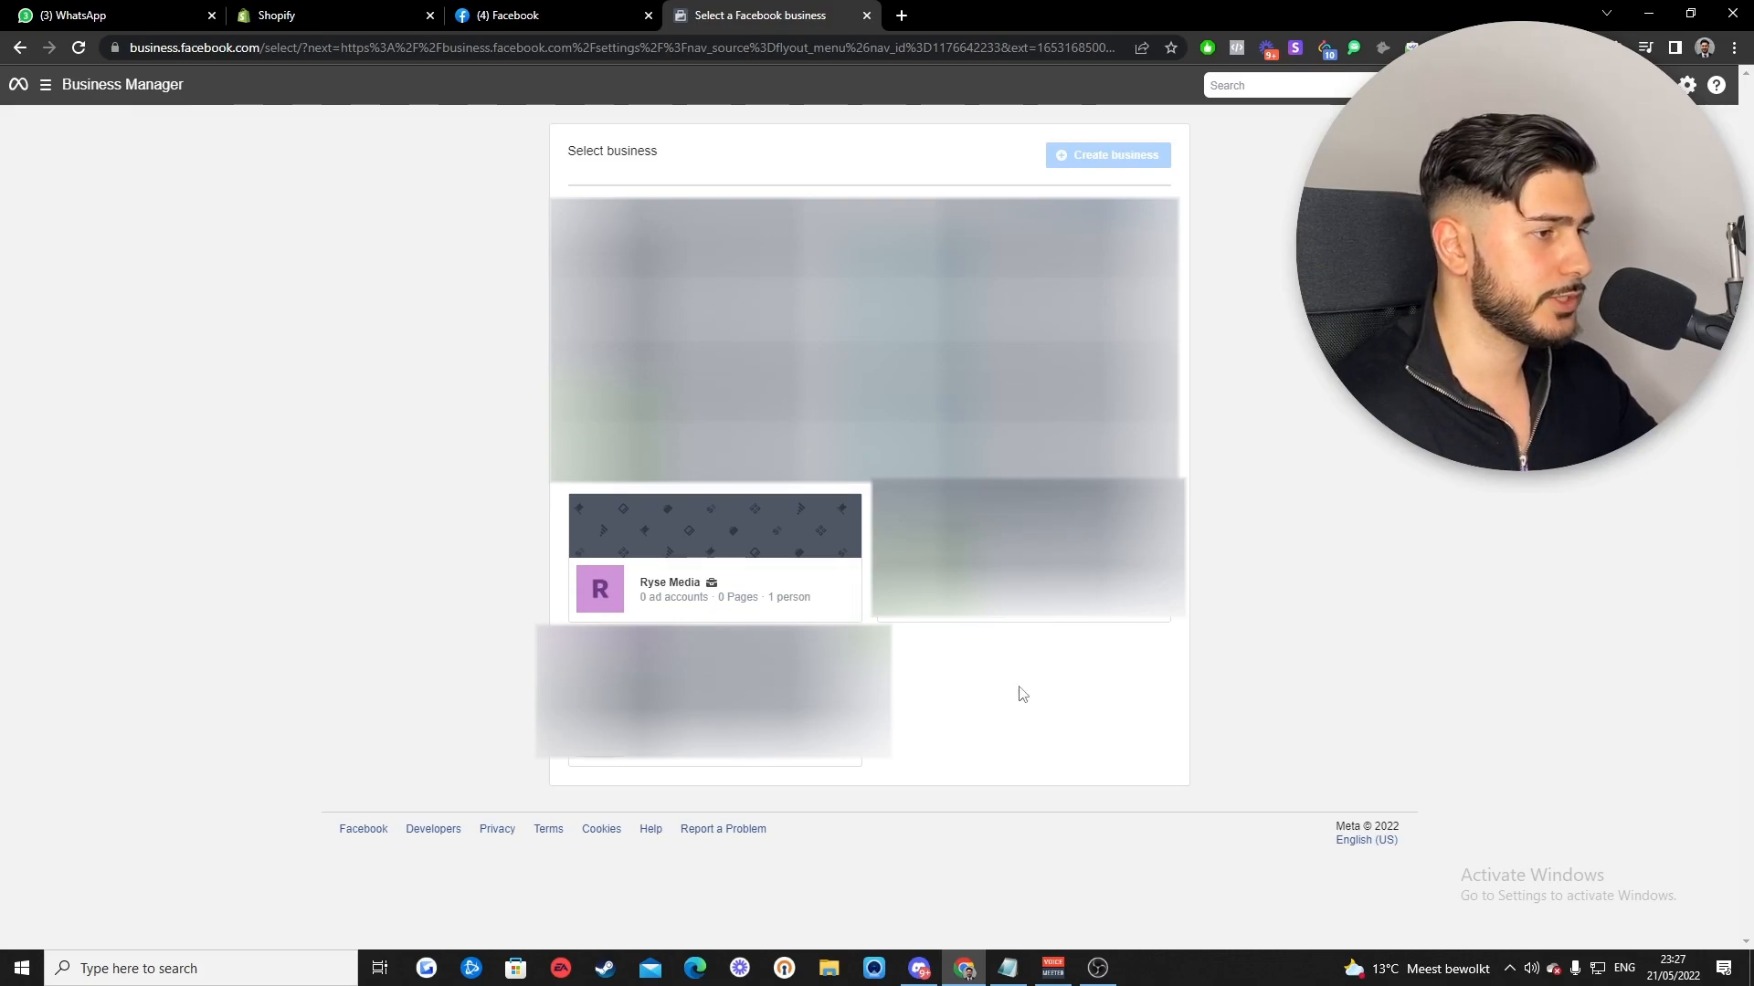
left_click(709, 539)
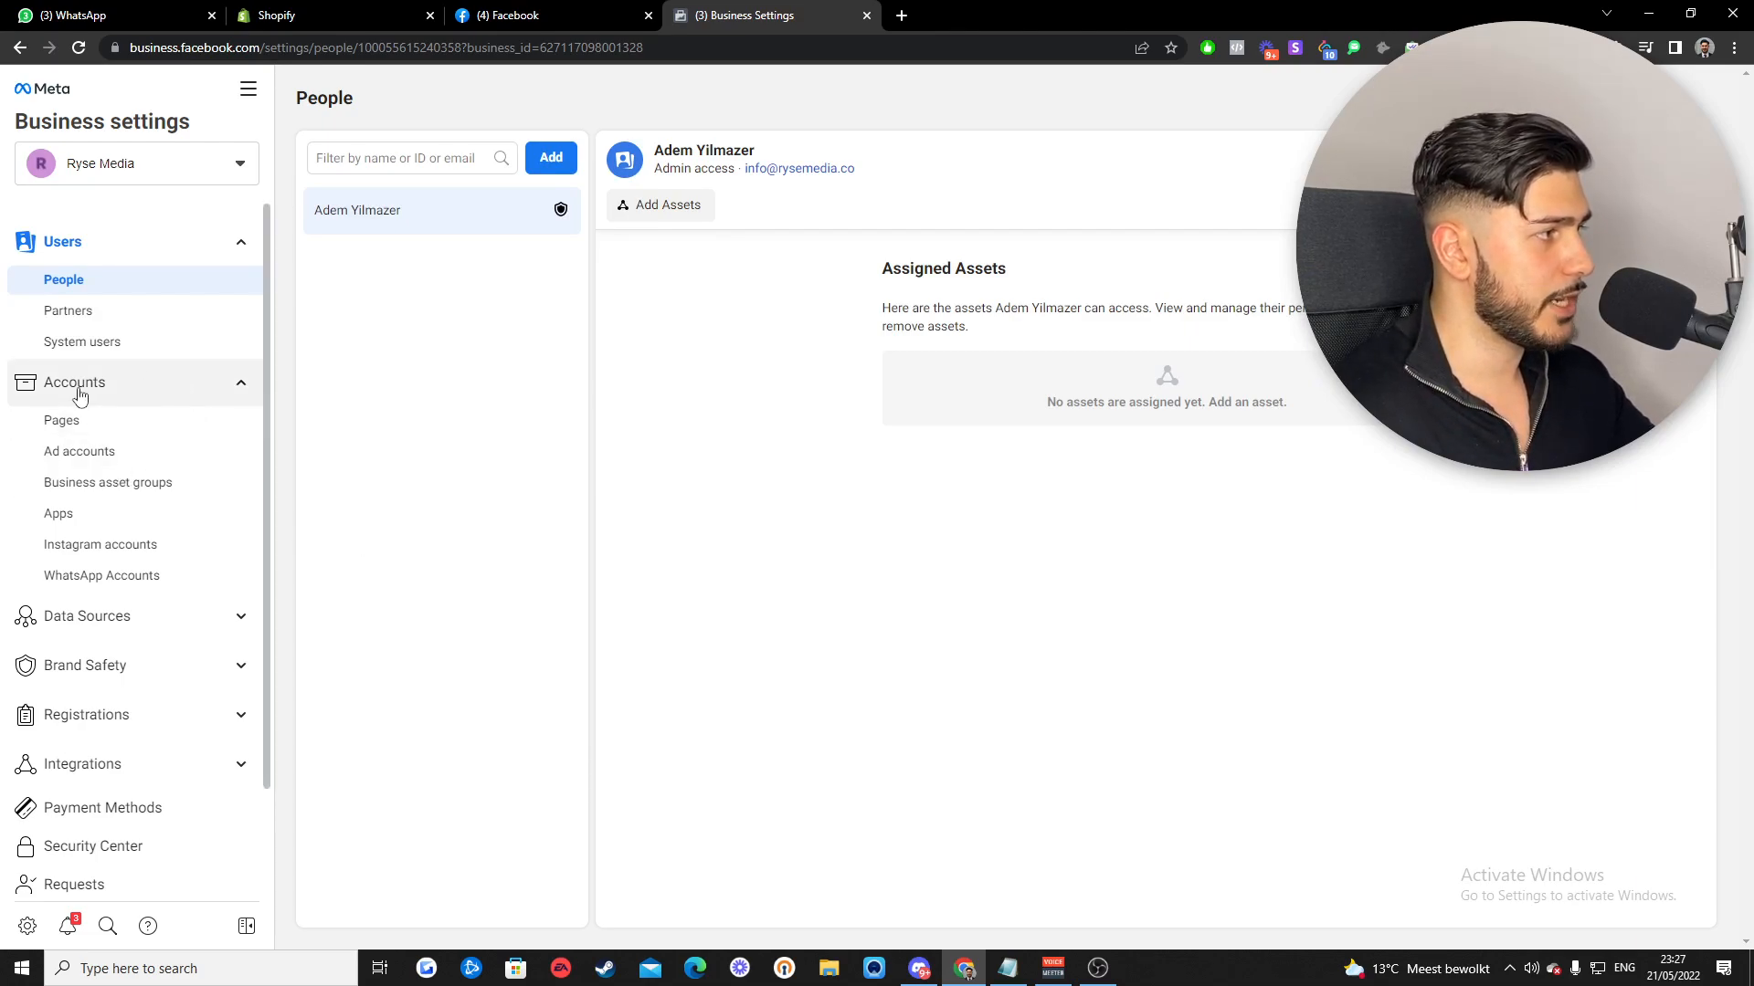
left_click(90, 460)
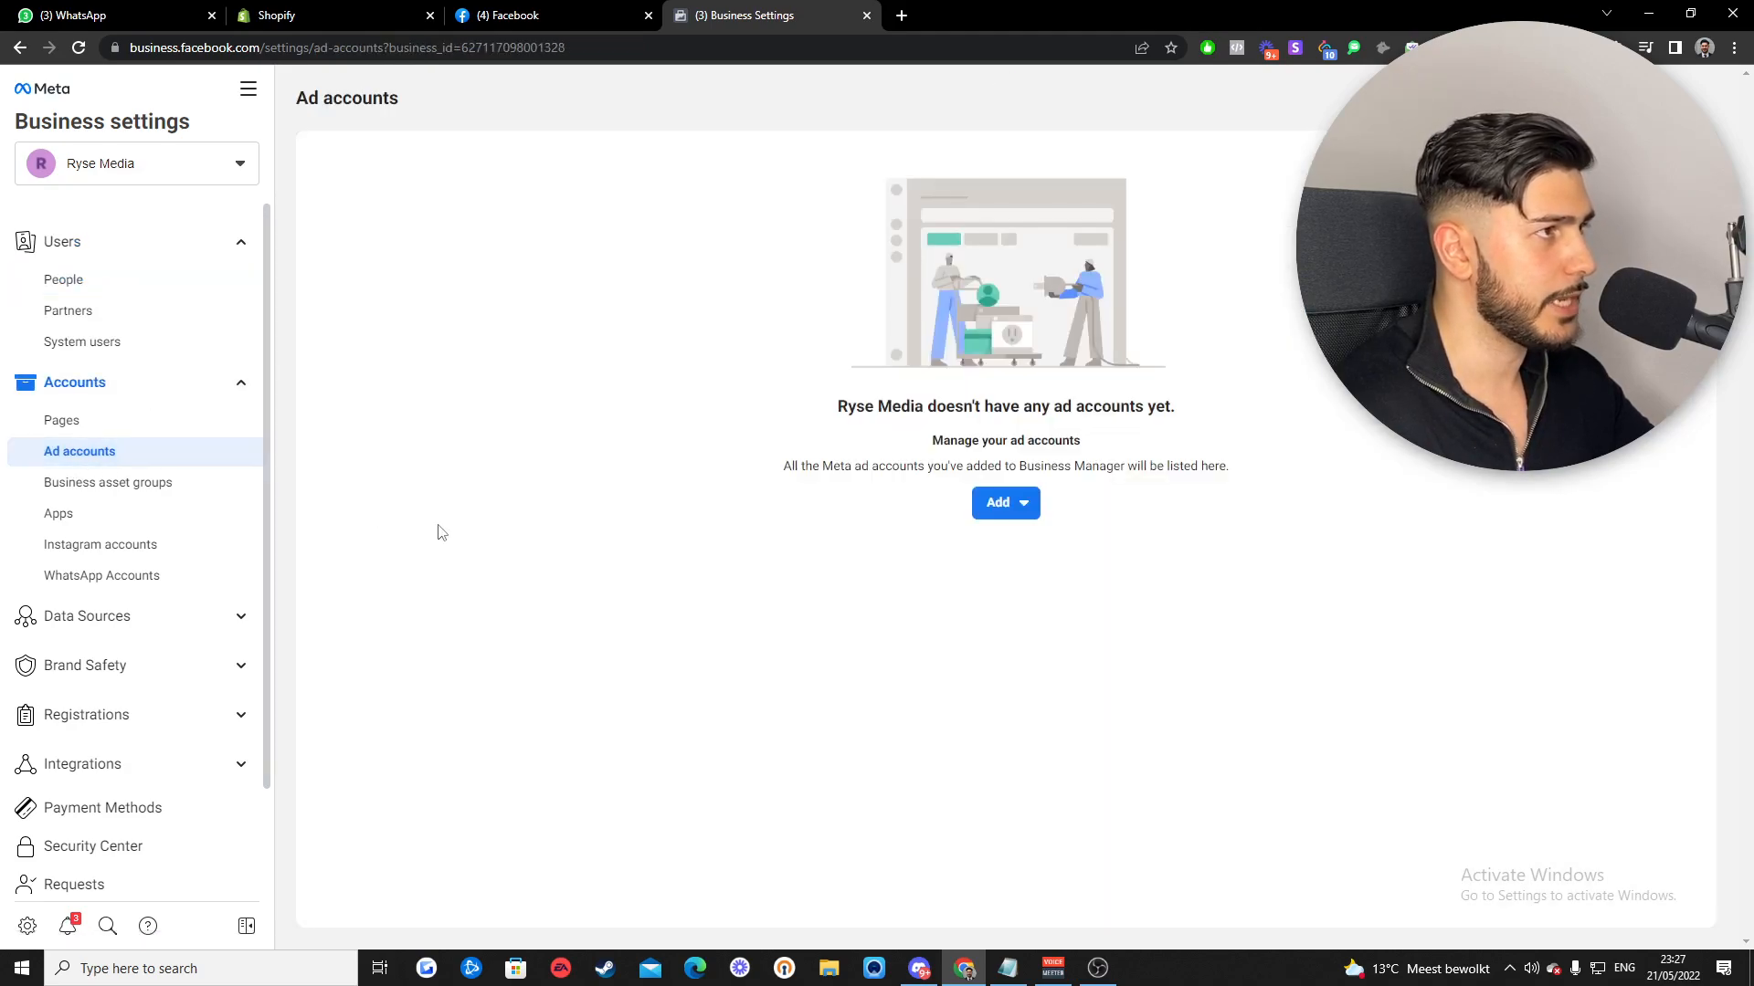
left_click(1012, 514)
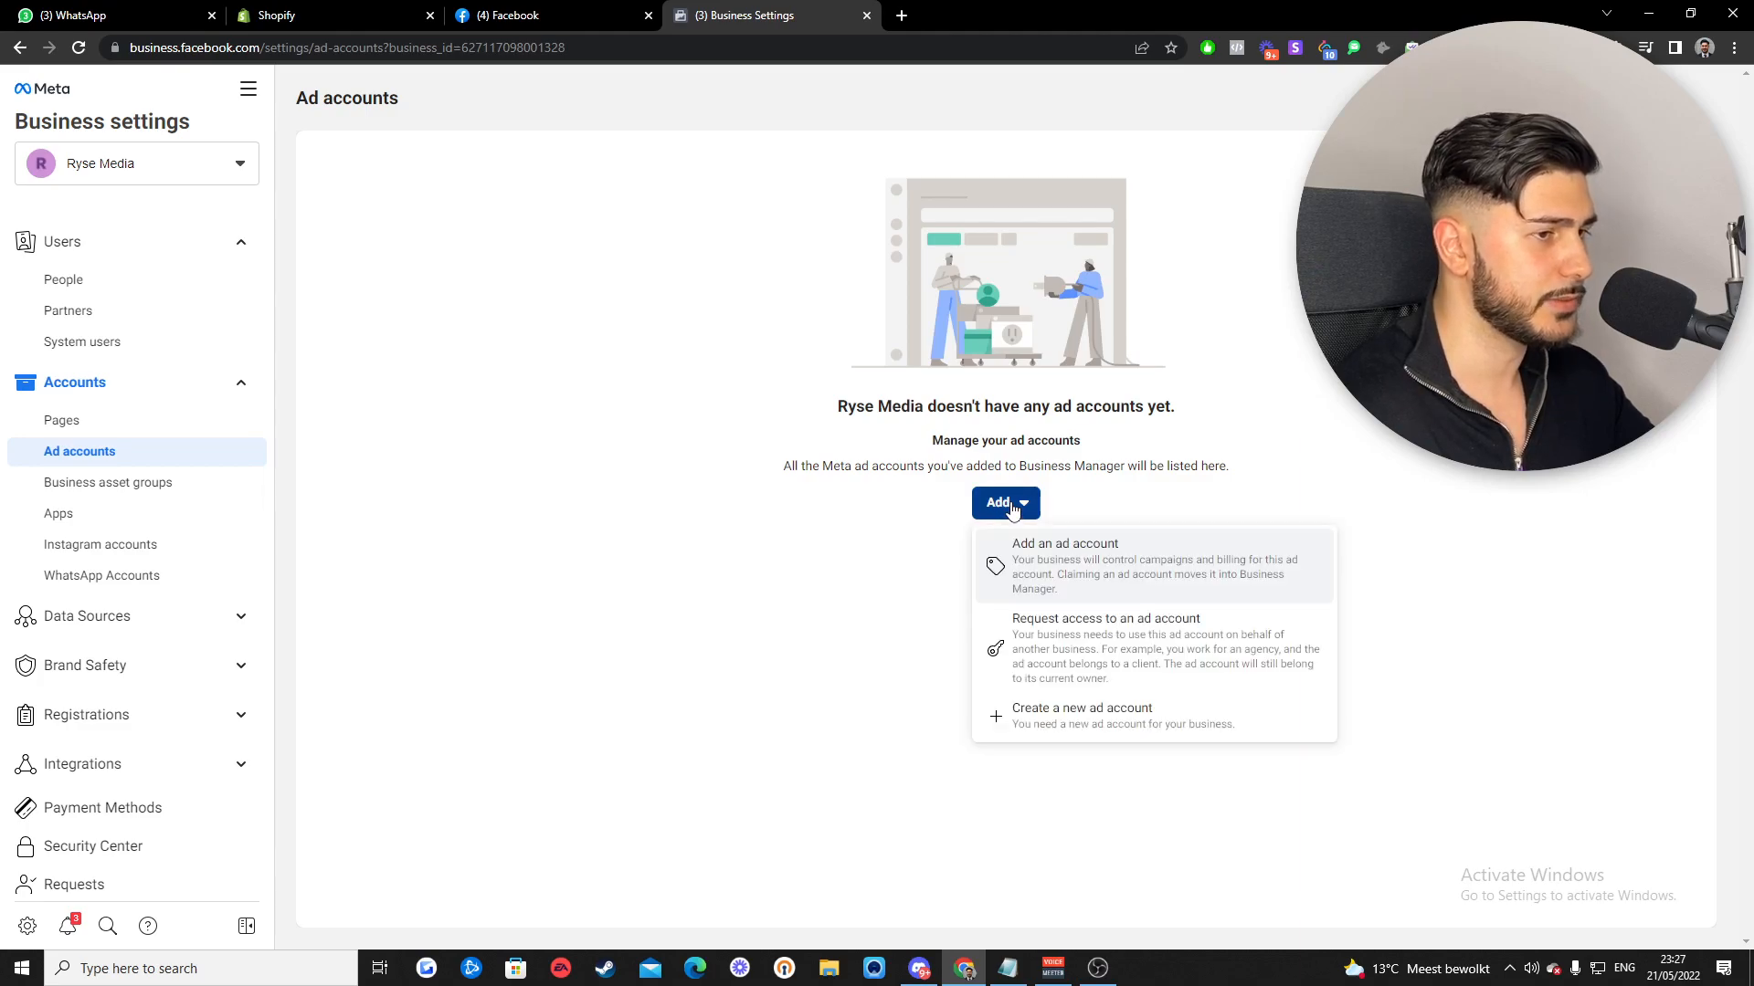
- Create a new ad account named 'Dummy YouTube Video' with Euro as its currency
left_click(1061, 728)
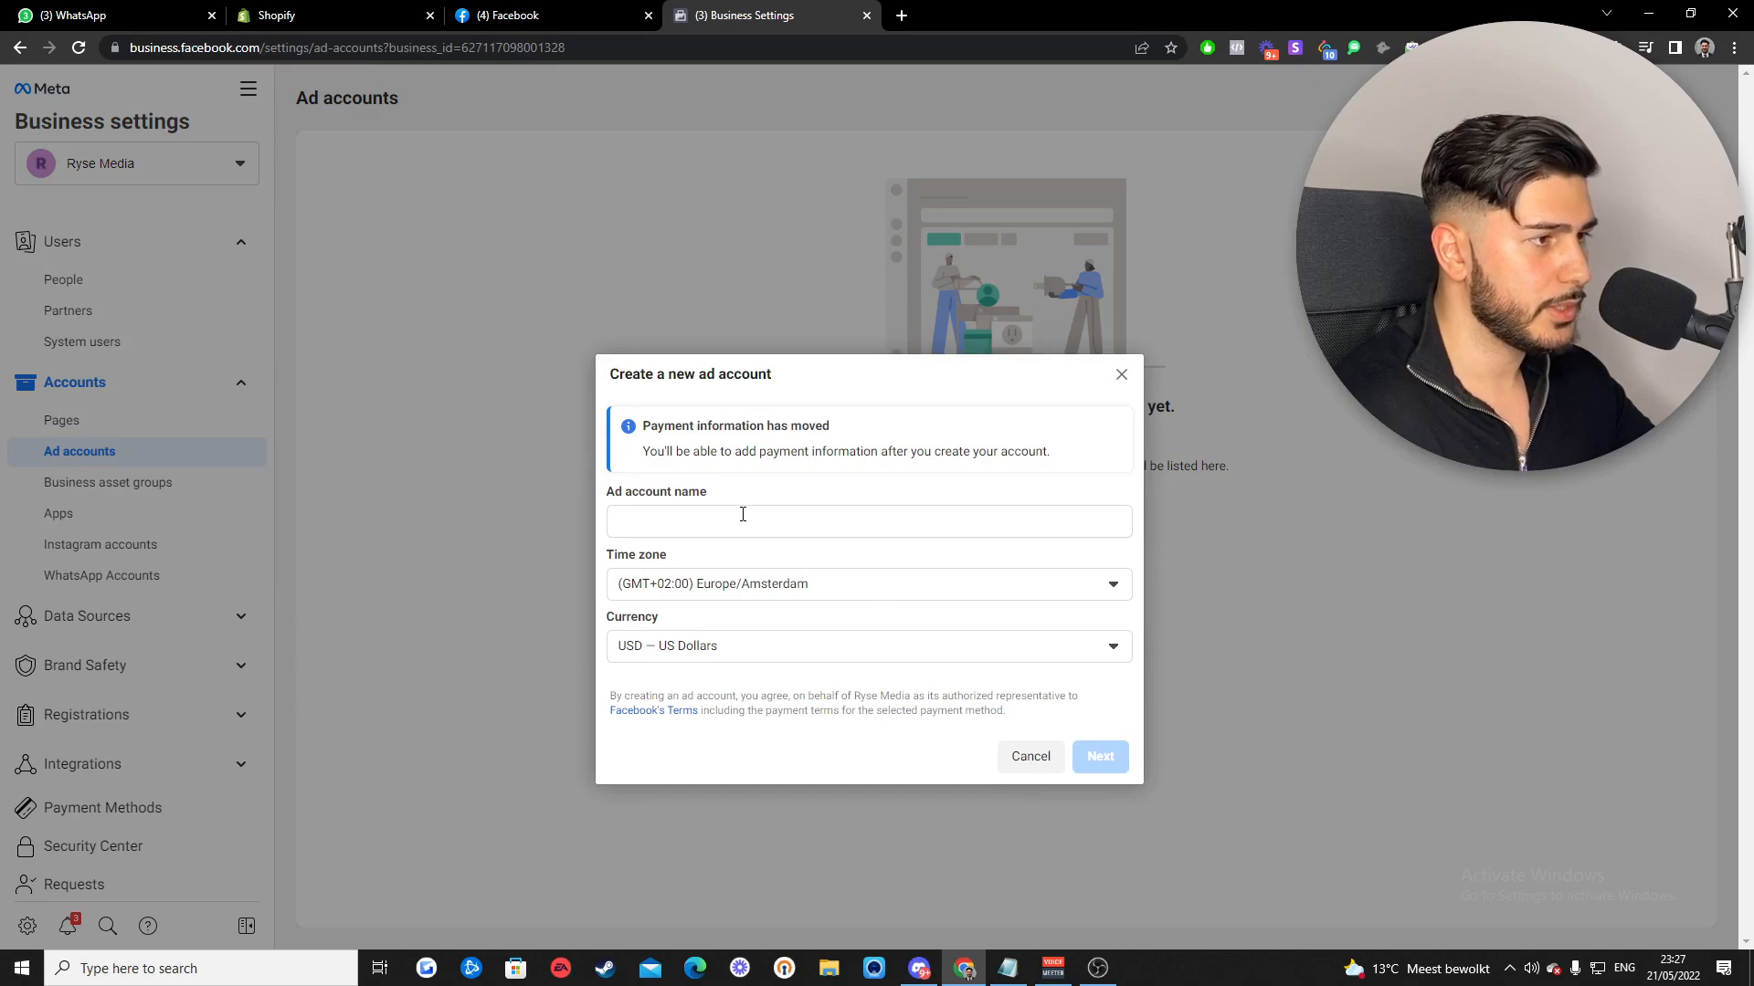
left_click(742, 514)
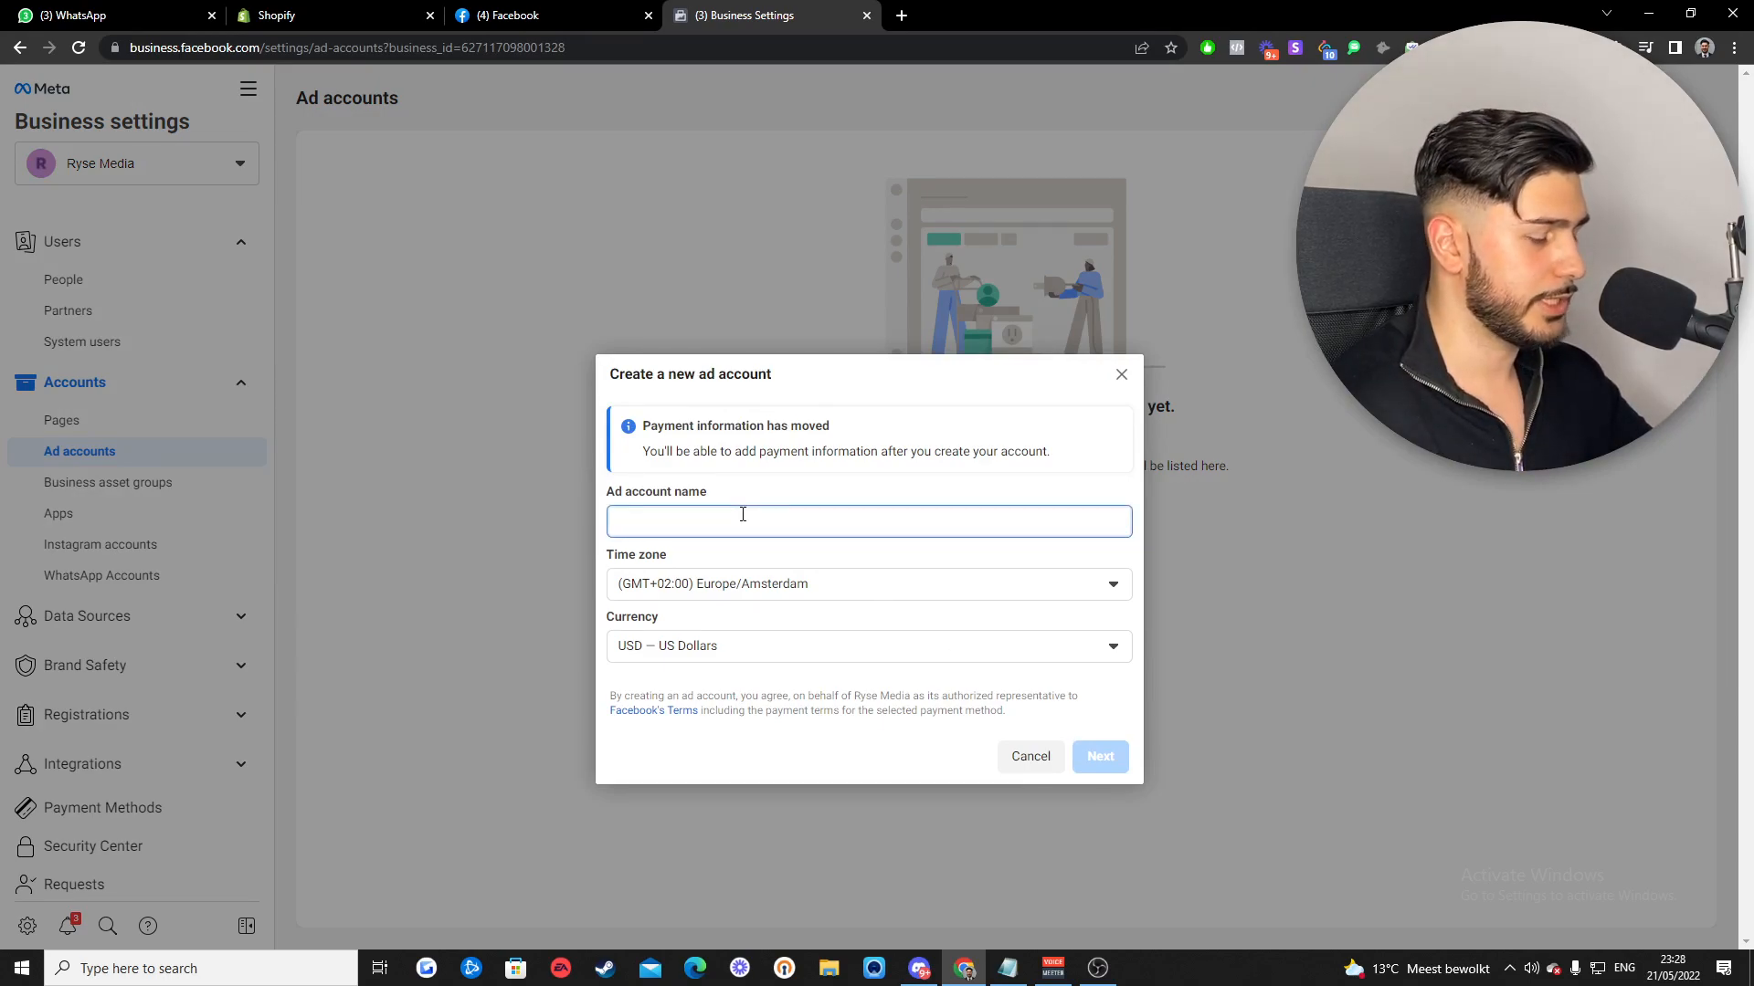
type("Dummy Tout")
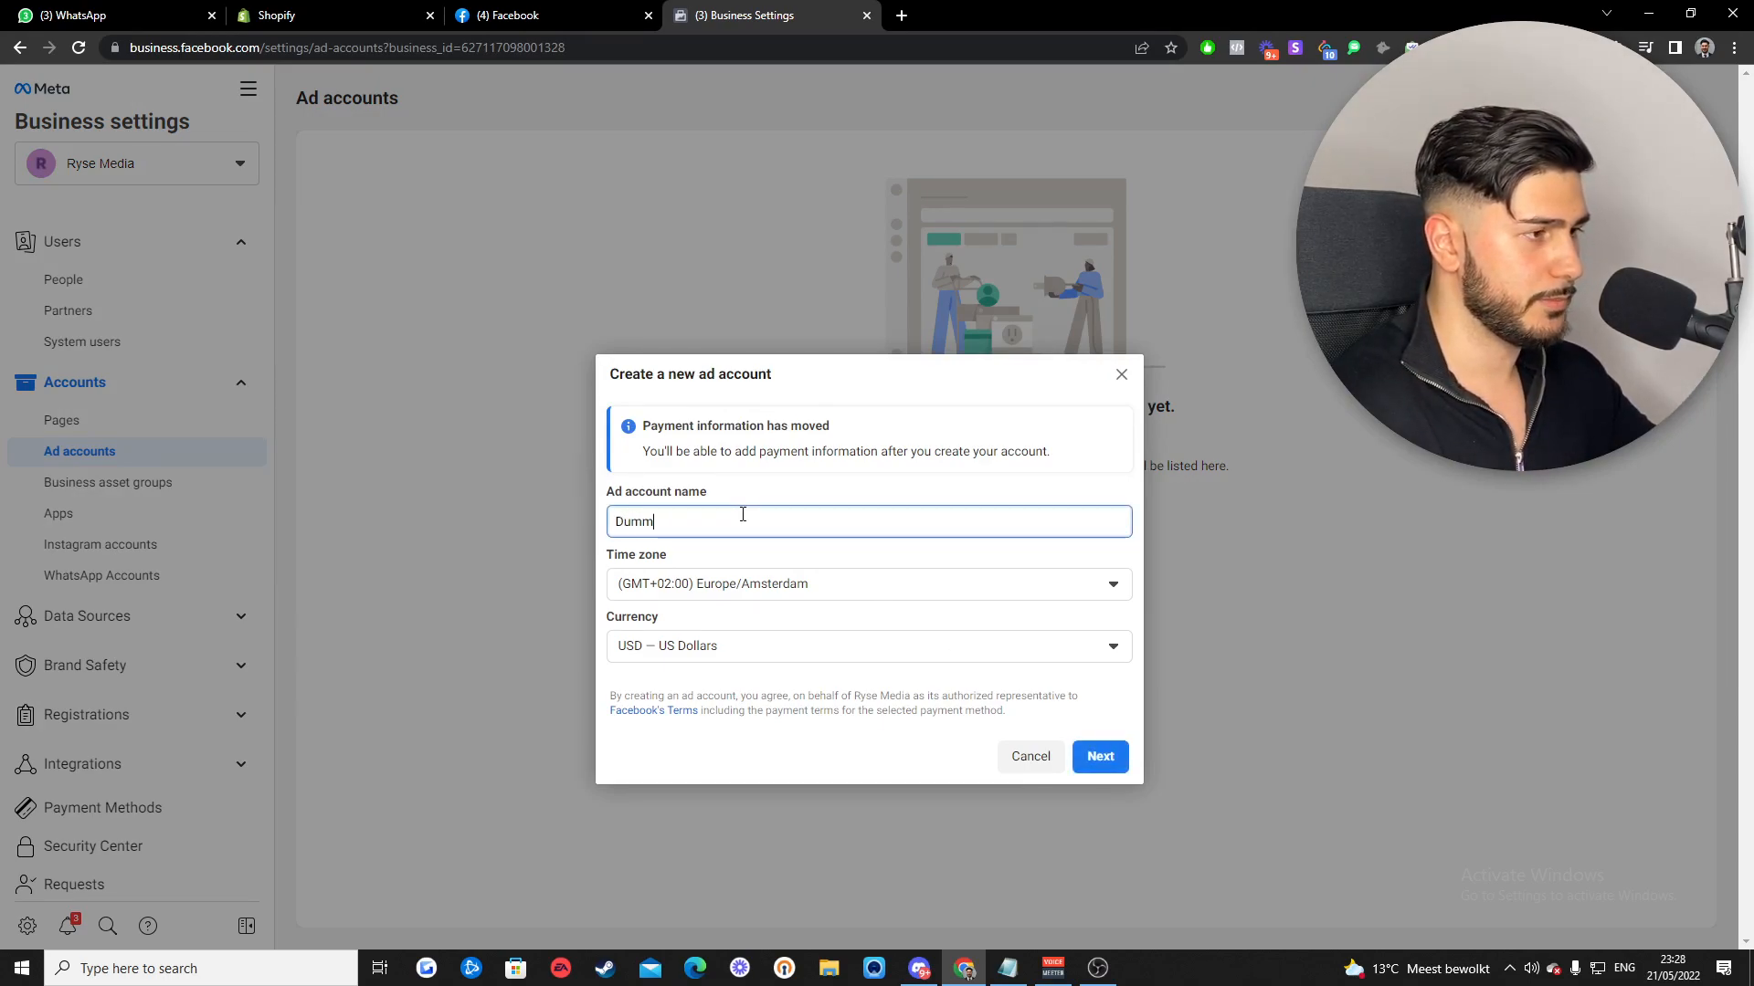
key("BackSpace")
key("BackSpace")
key("BackSpace")
key("BackSpace")
type("YouTube Vide")
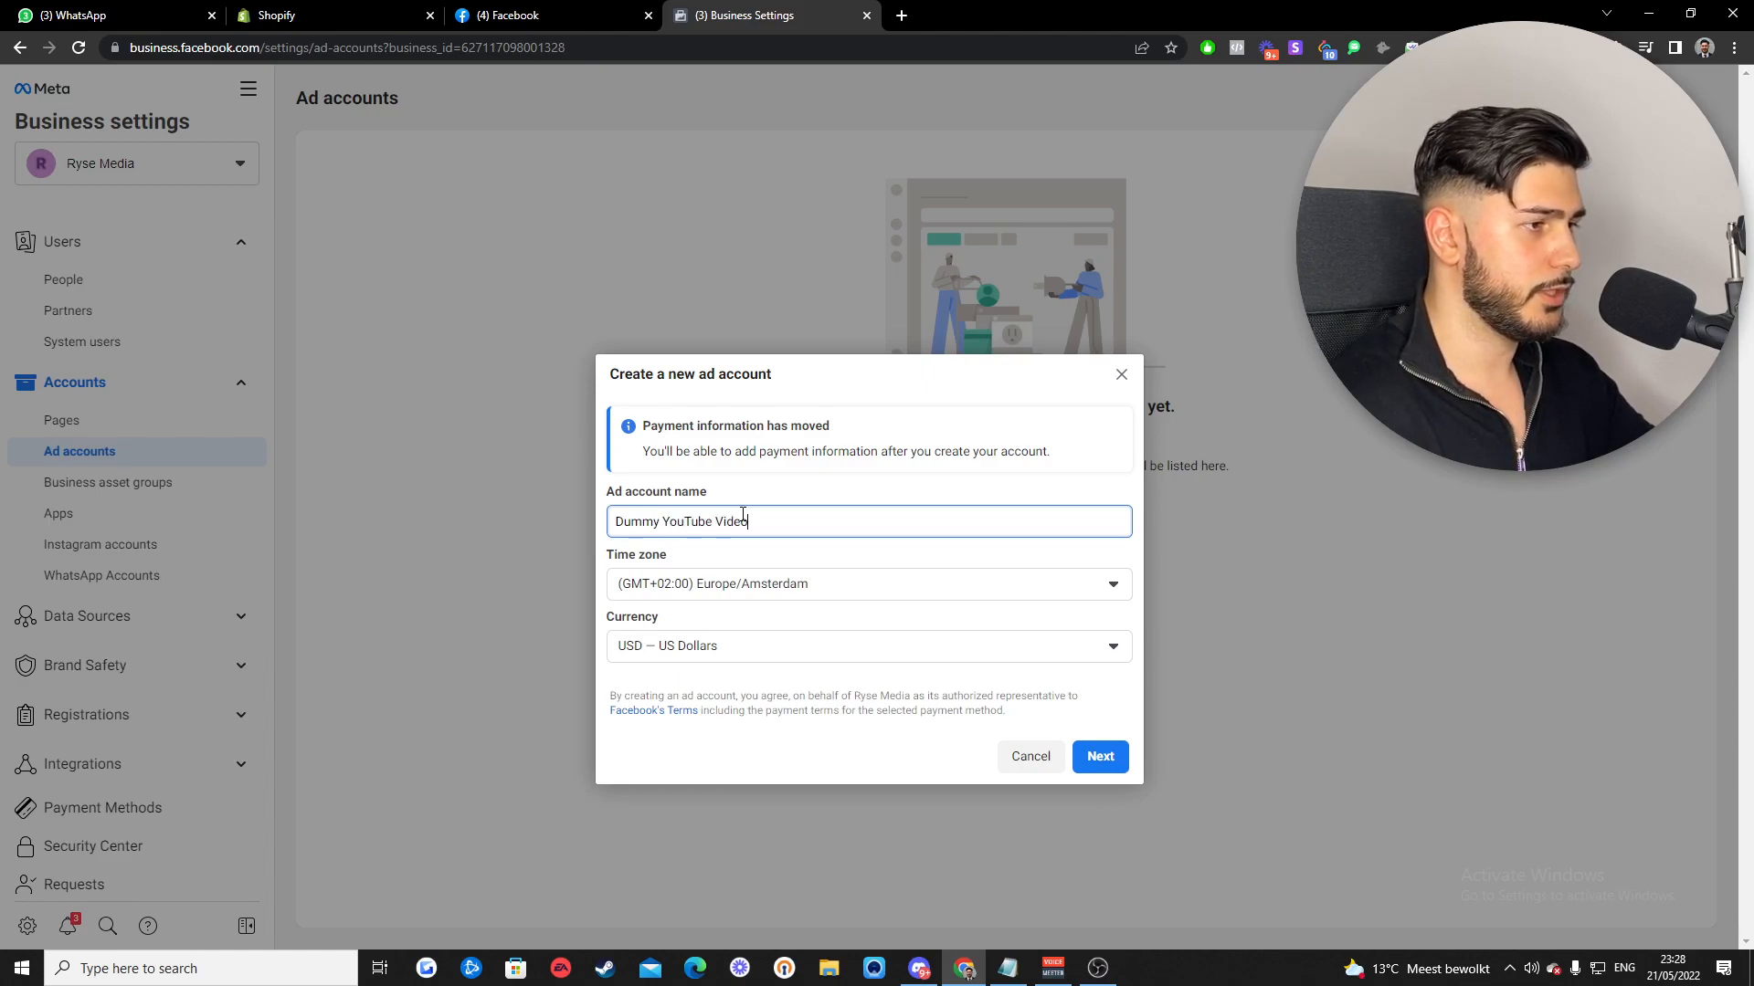
type("o")
left_click(763, 654)
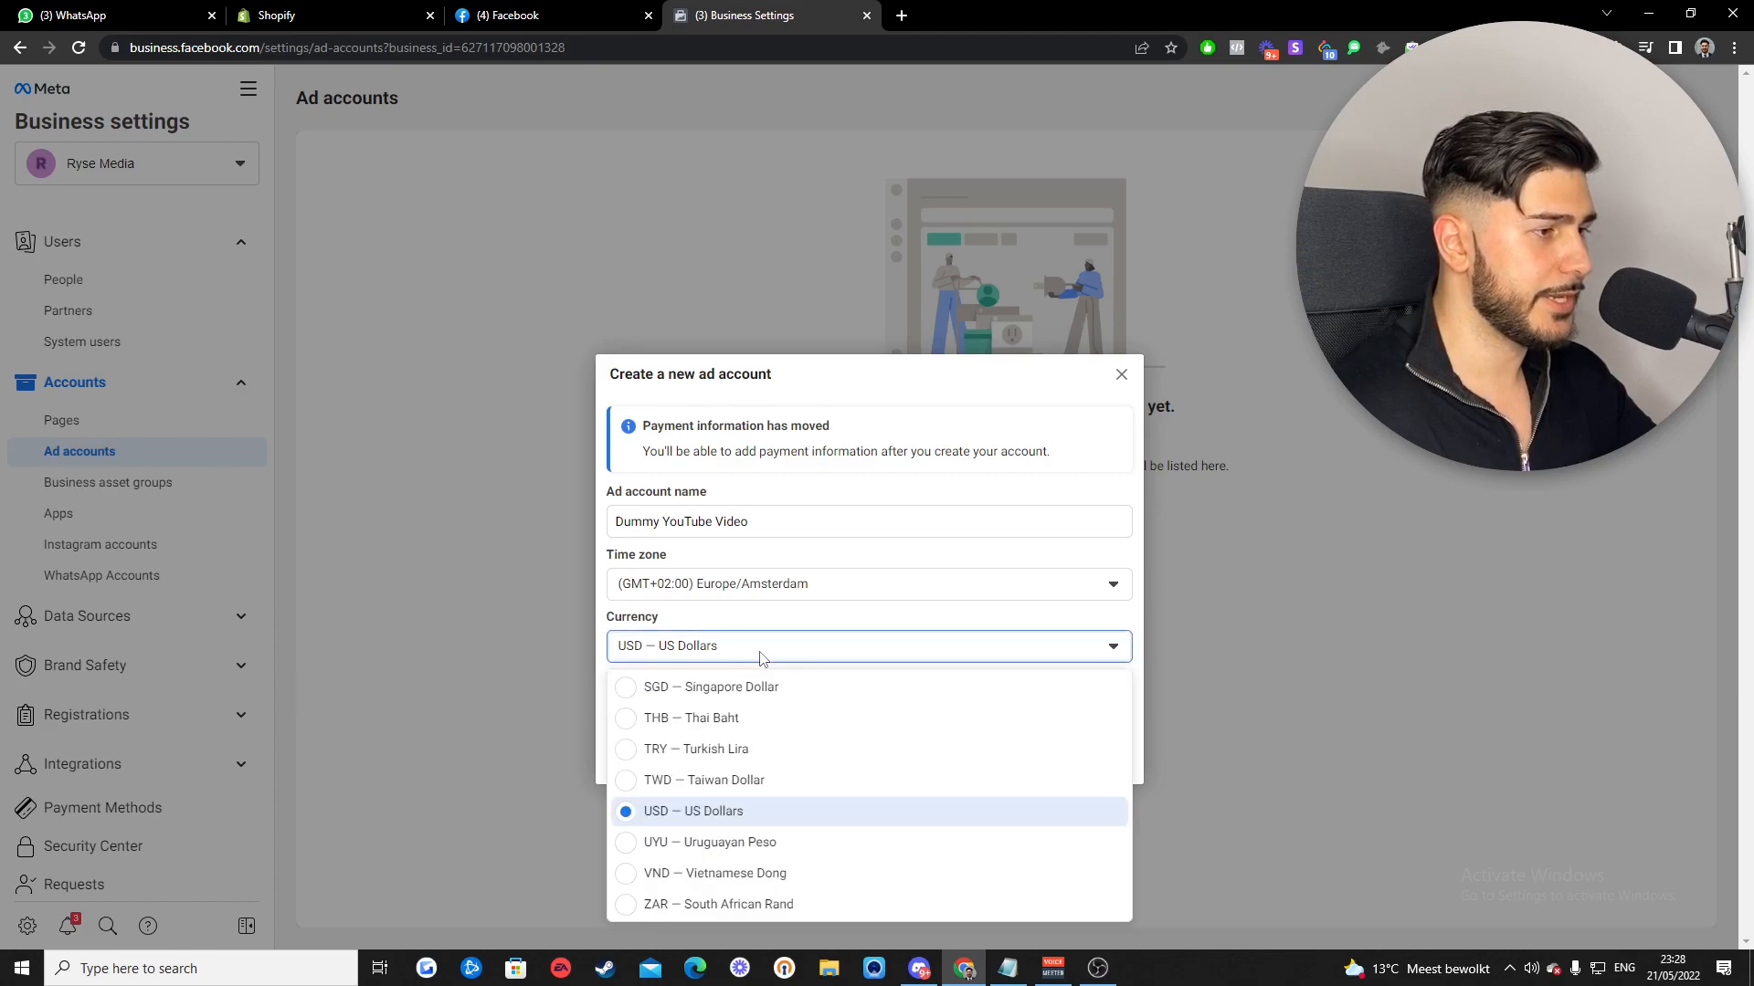
scroll(770, 778, "up", 6)
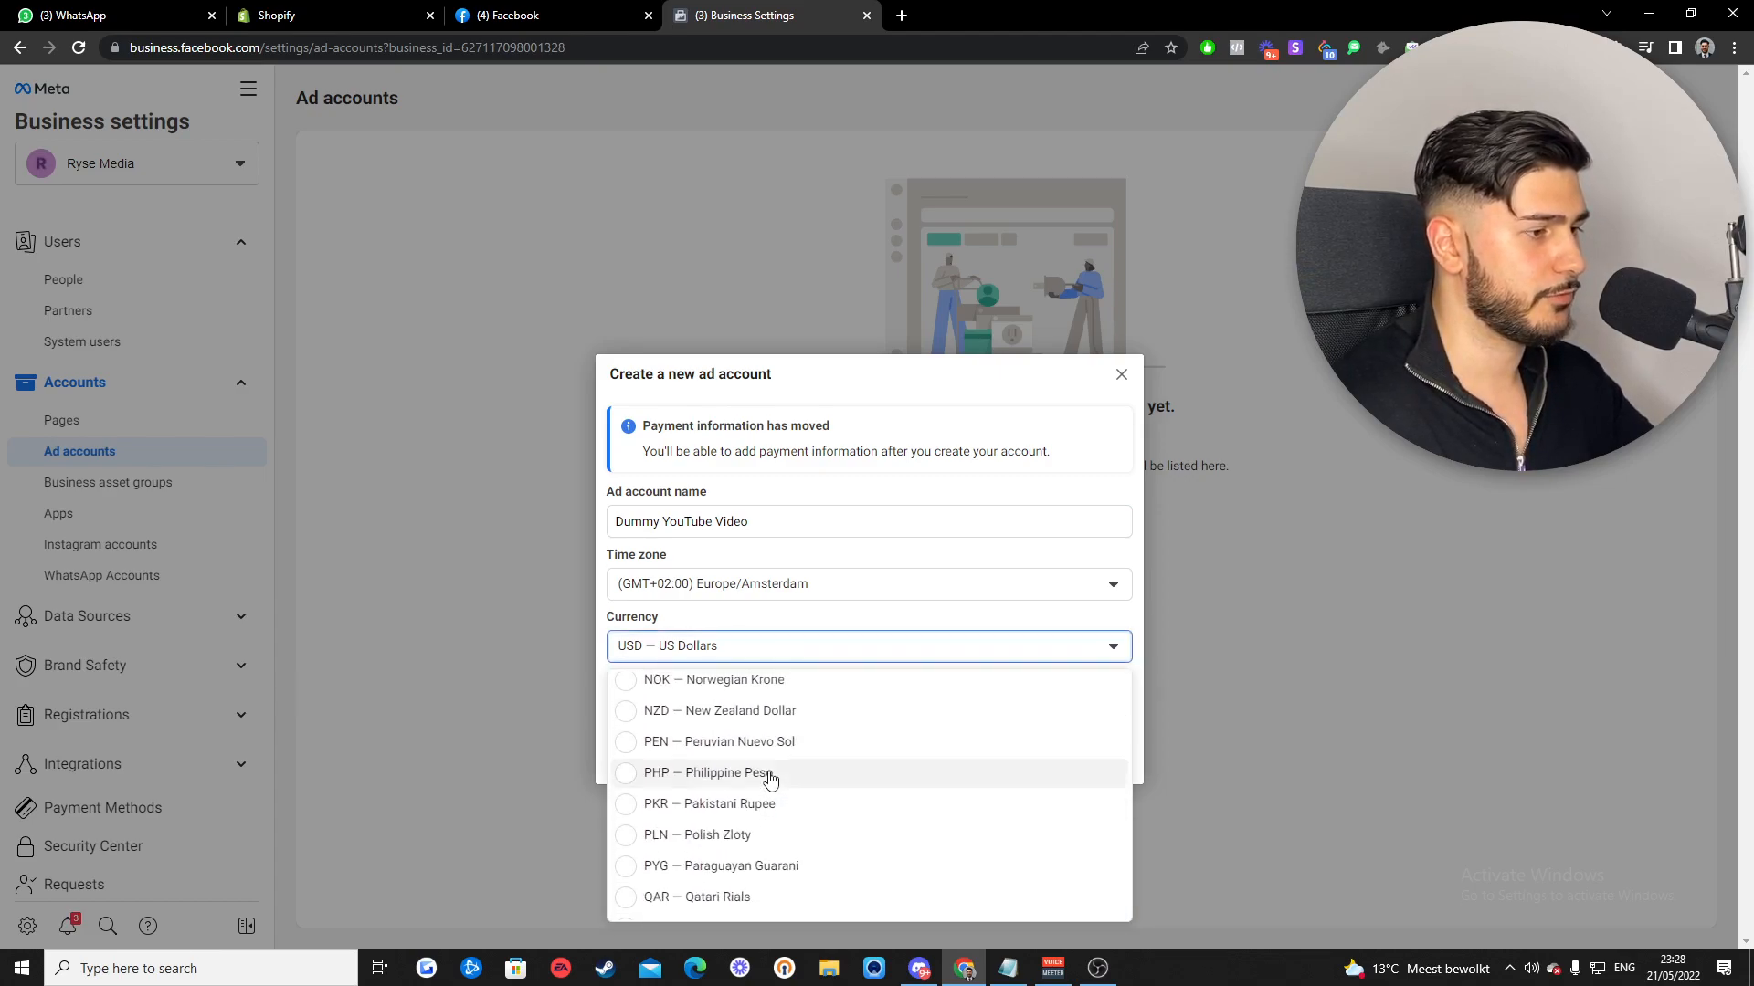
scroll(770, 778, "up", 6)
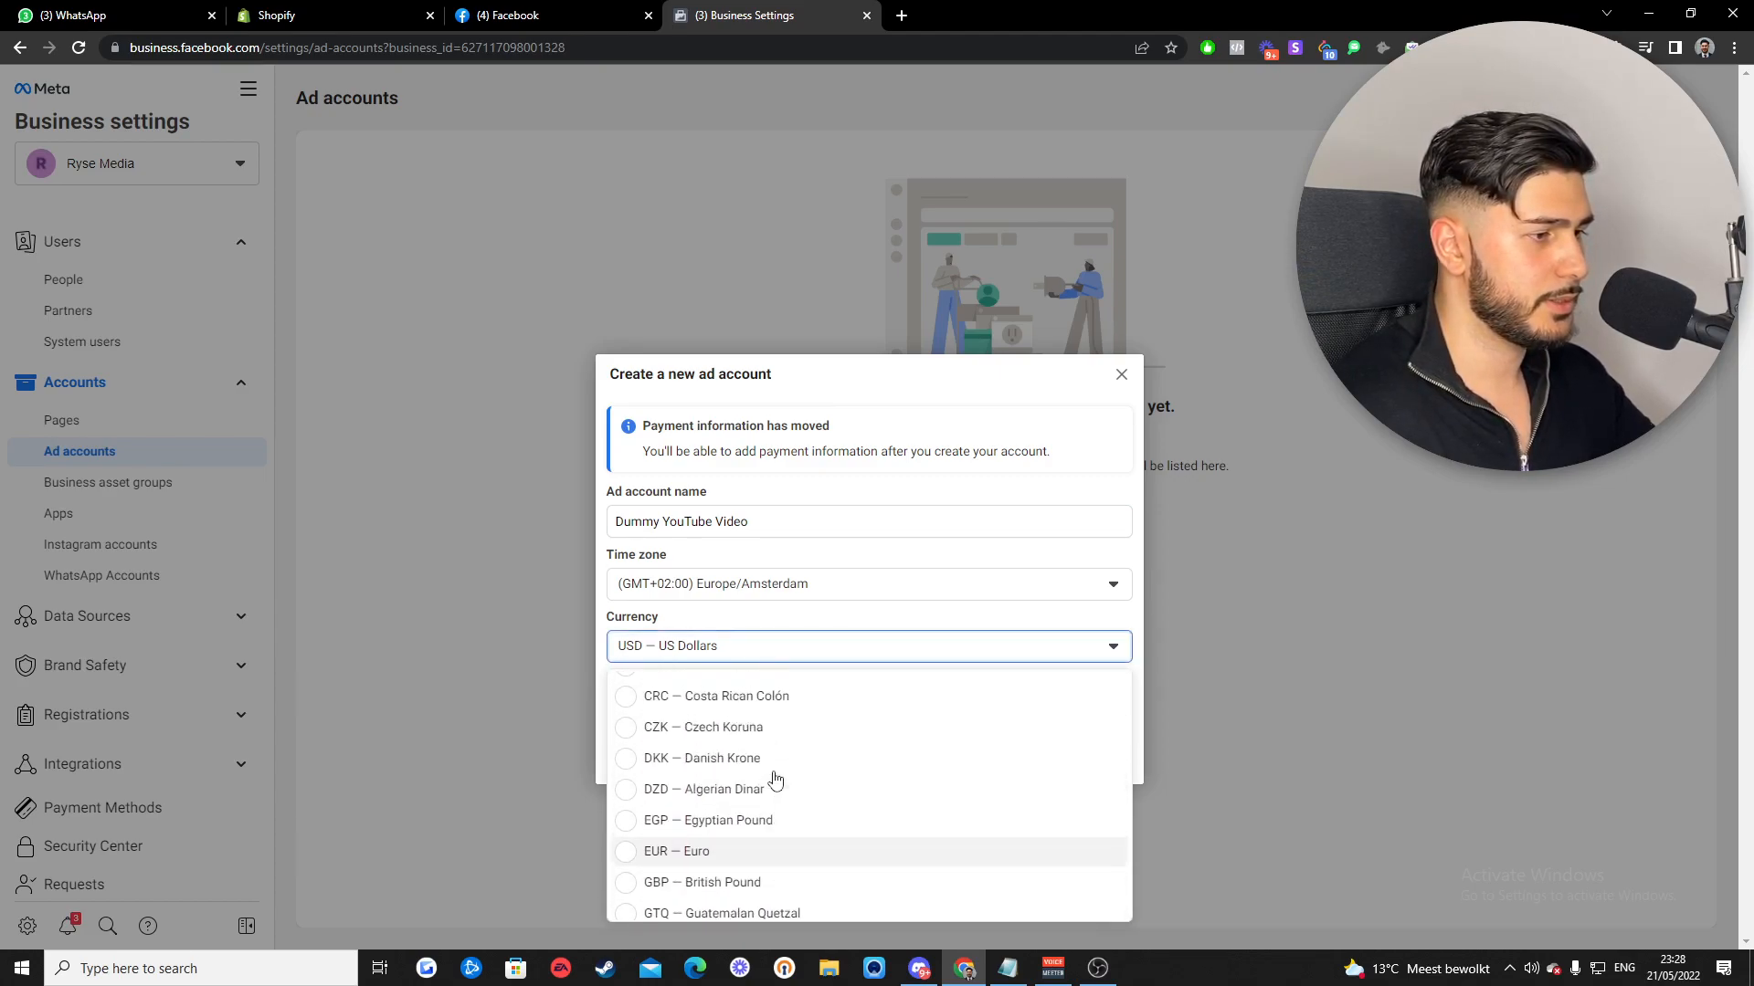
scroll(775, 778, "up", 3)
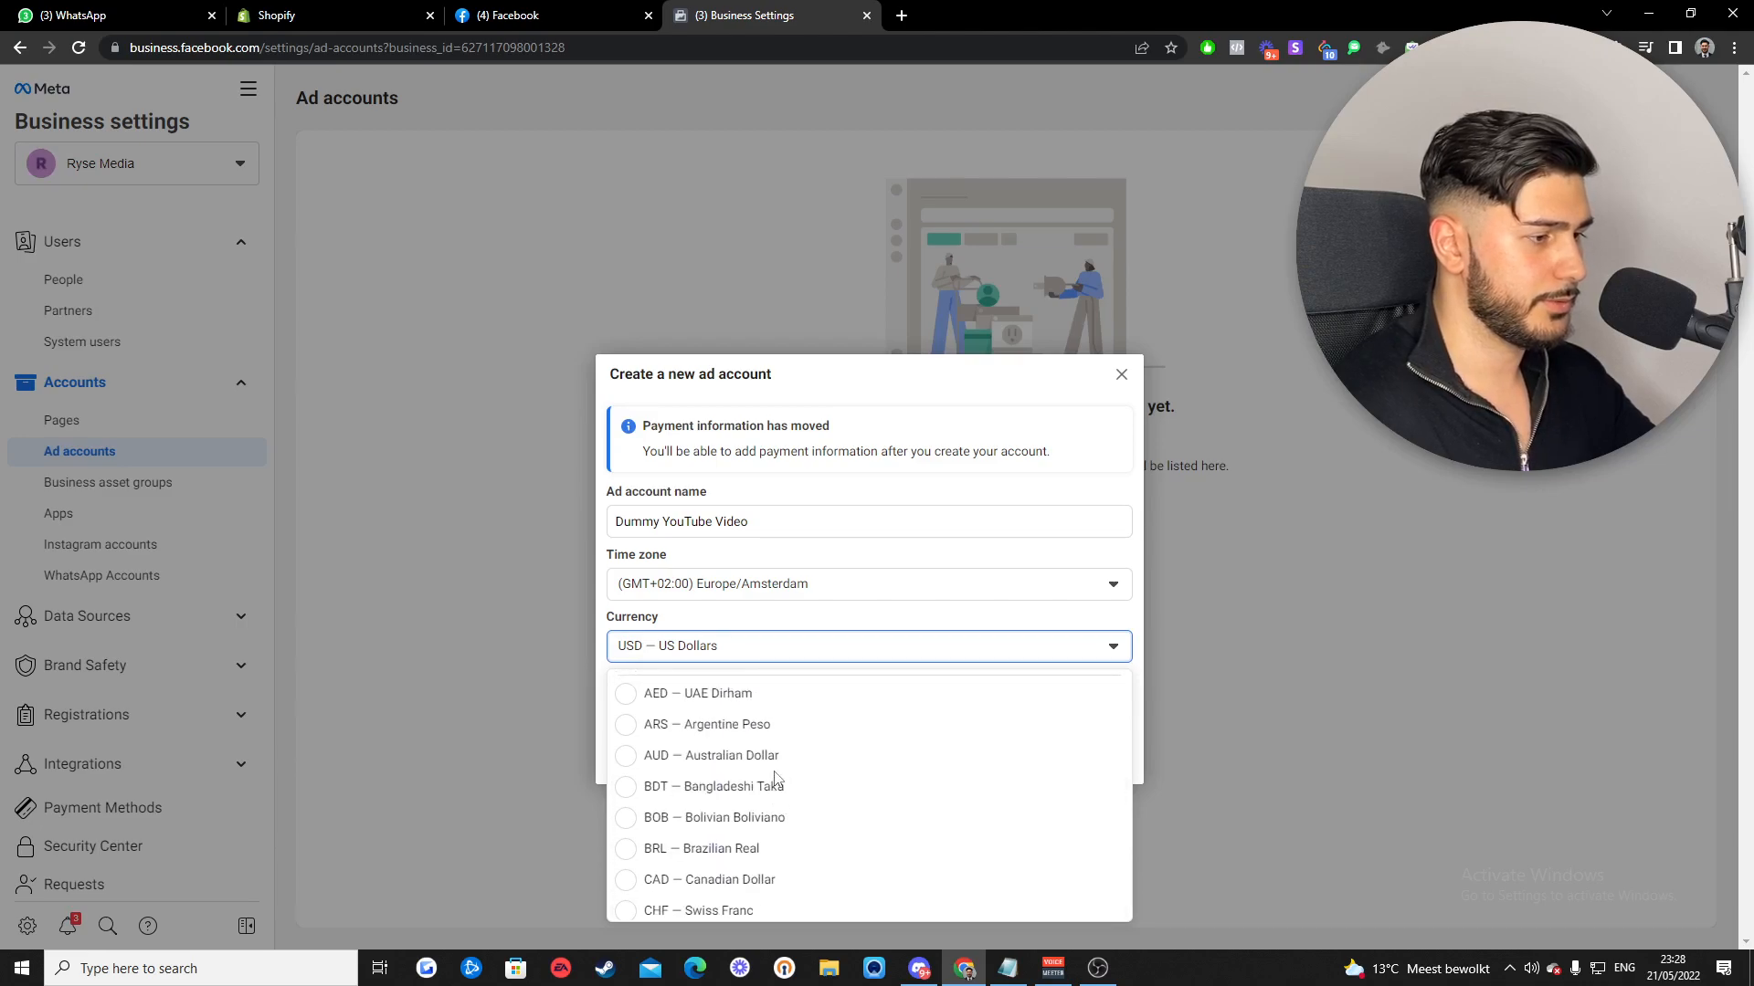
scroll(774, 778, "down", 3)
left_click(779, 819)
key("Return")
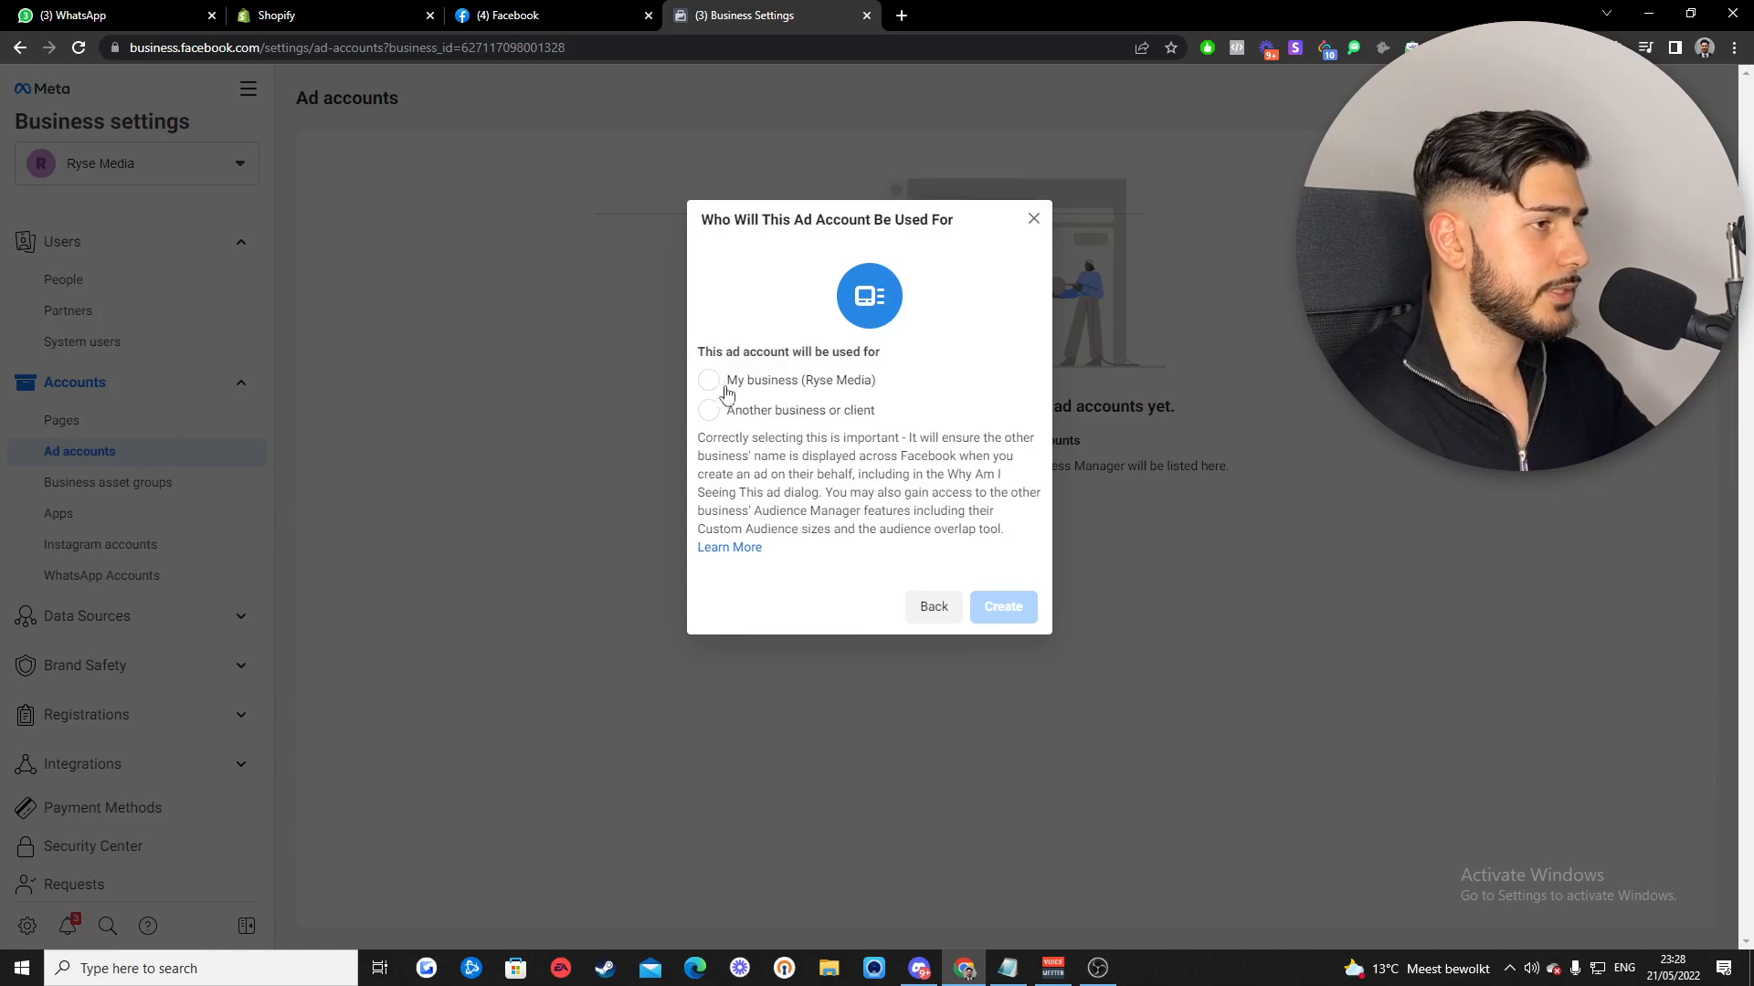
- Mark the ad account as for My business (Ryse Media) and create it
left_click_drag(704, 352, 873, 355)
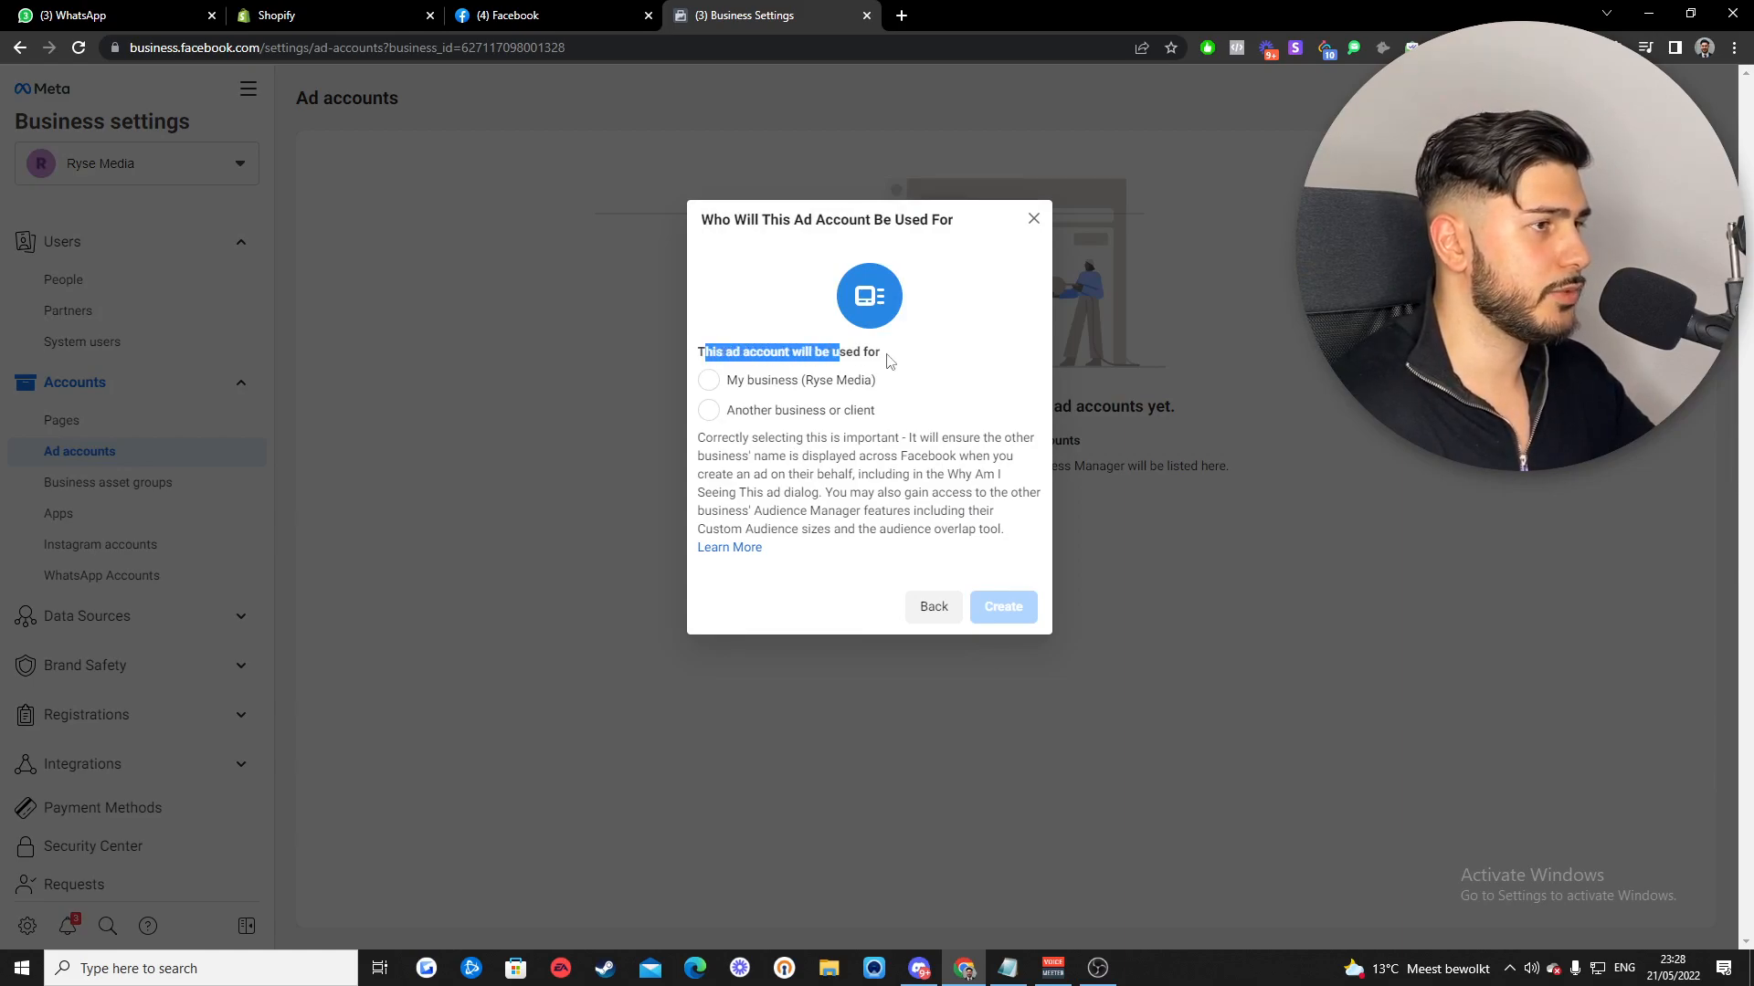
left_click(924, 363)
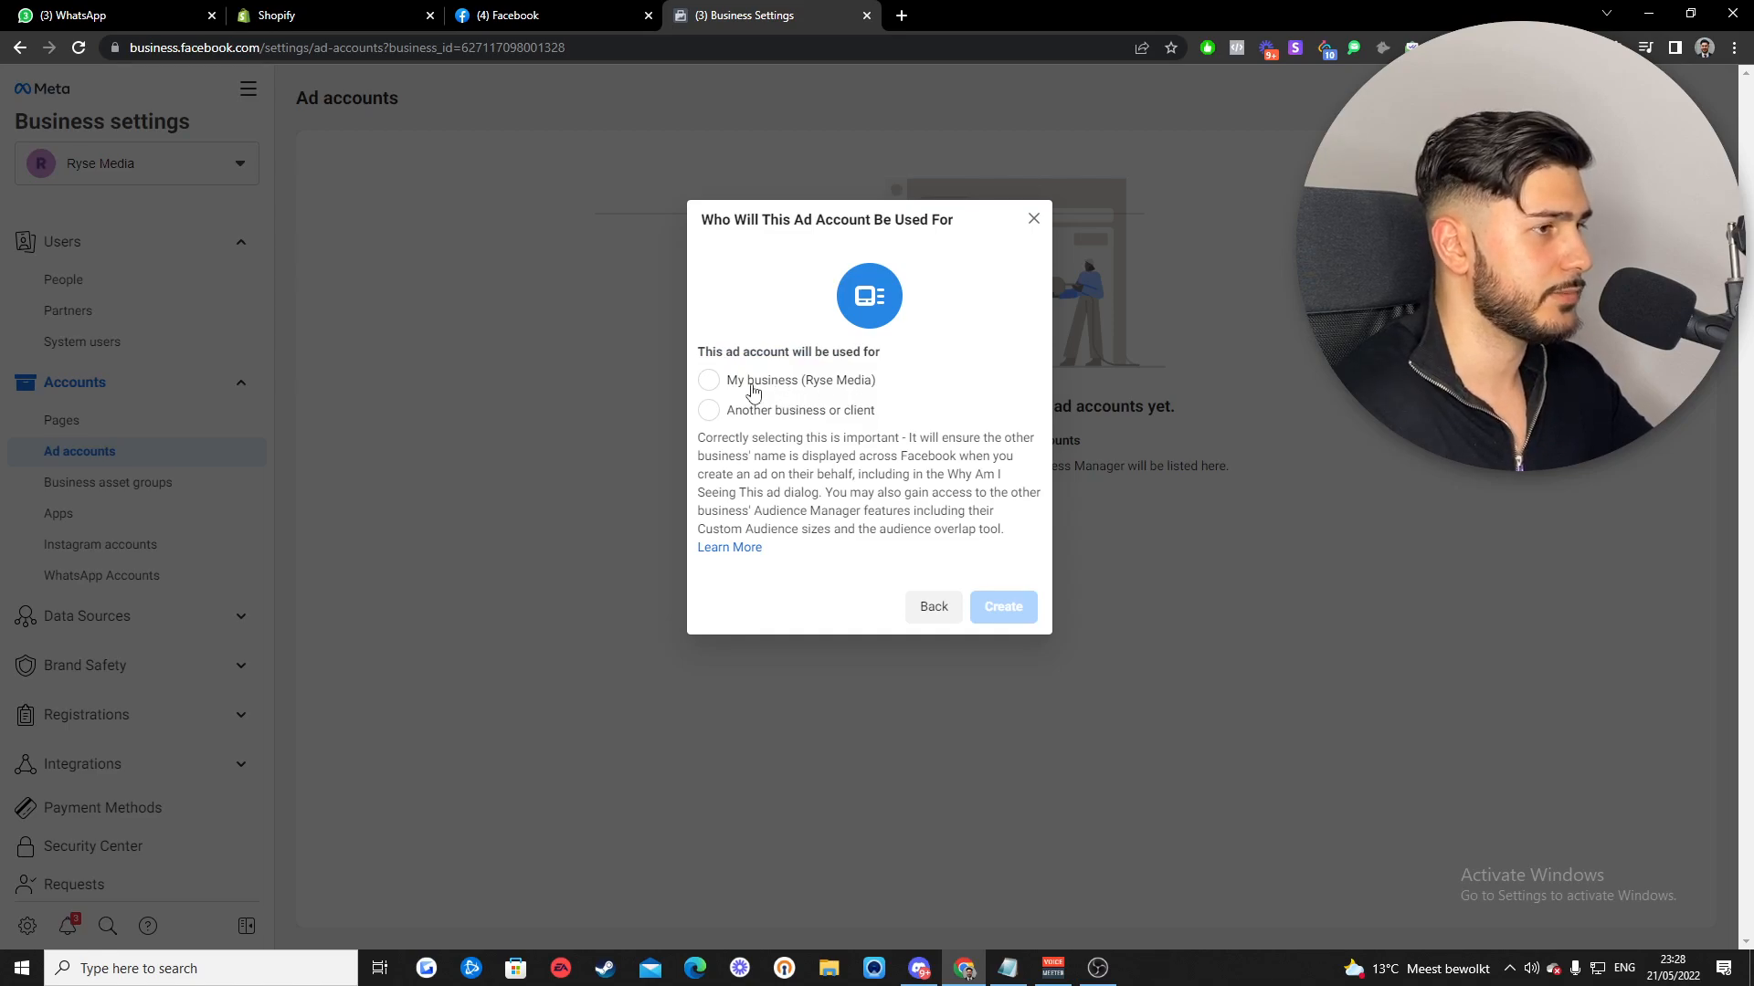
left_click(708, 380)
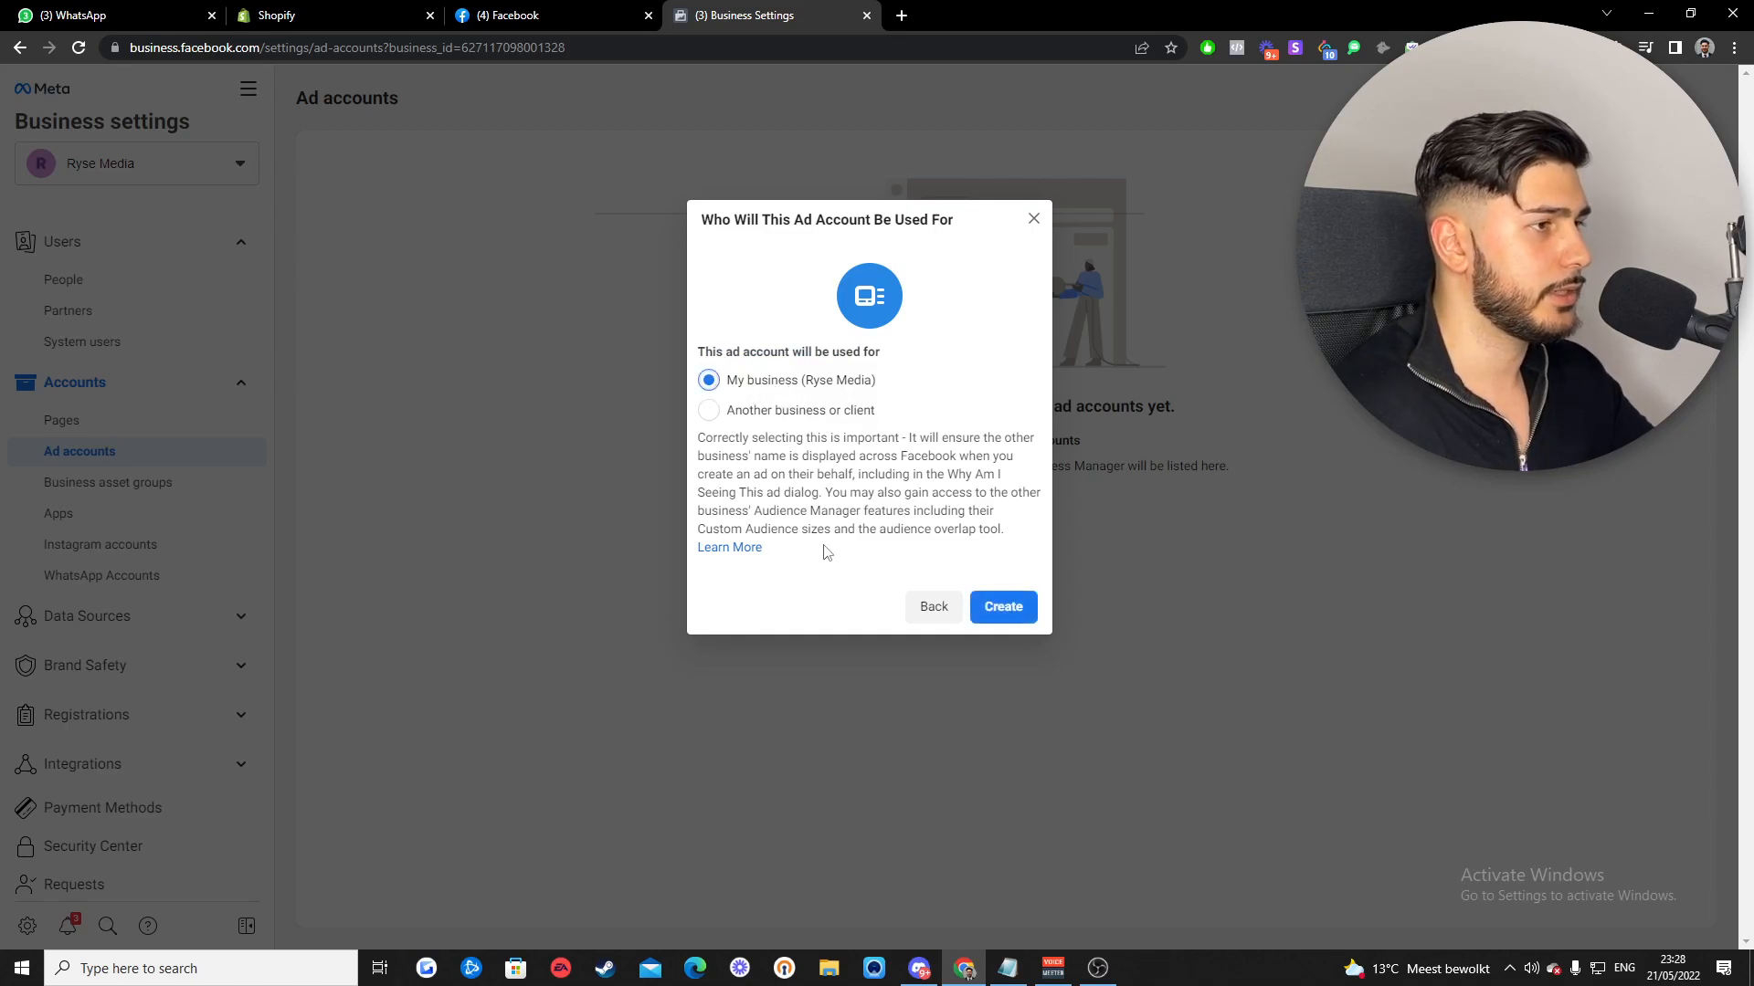
left_click(1004, 611)
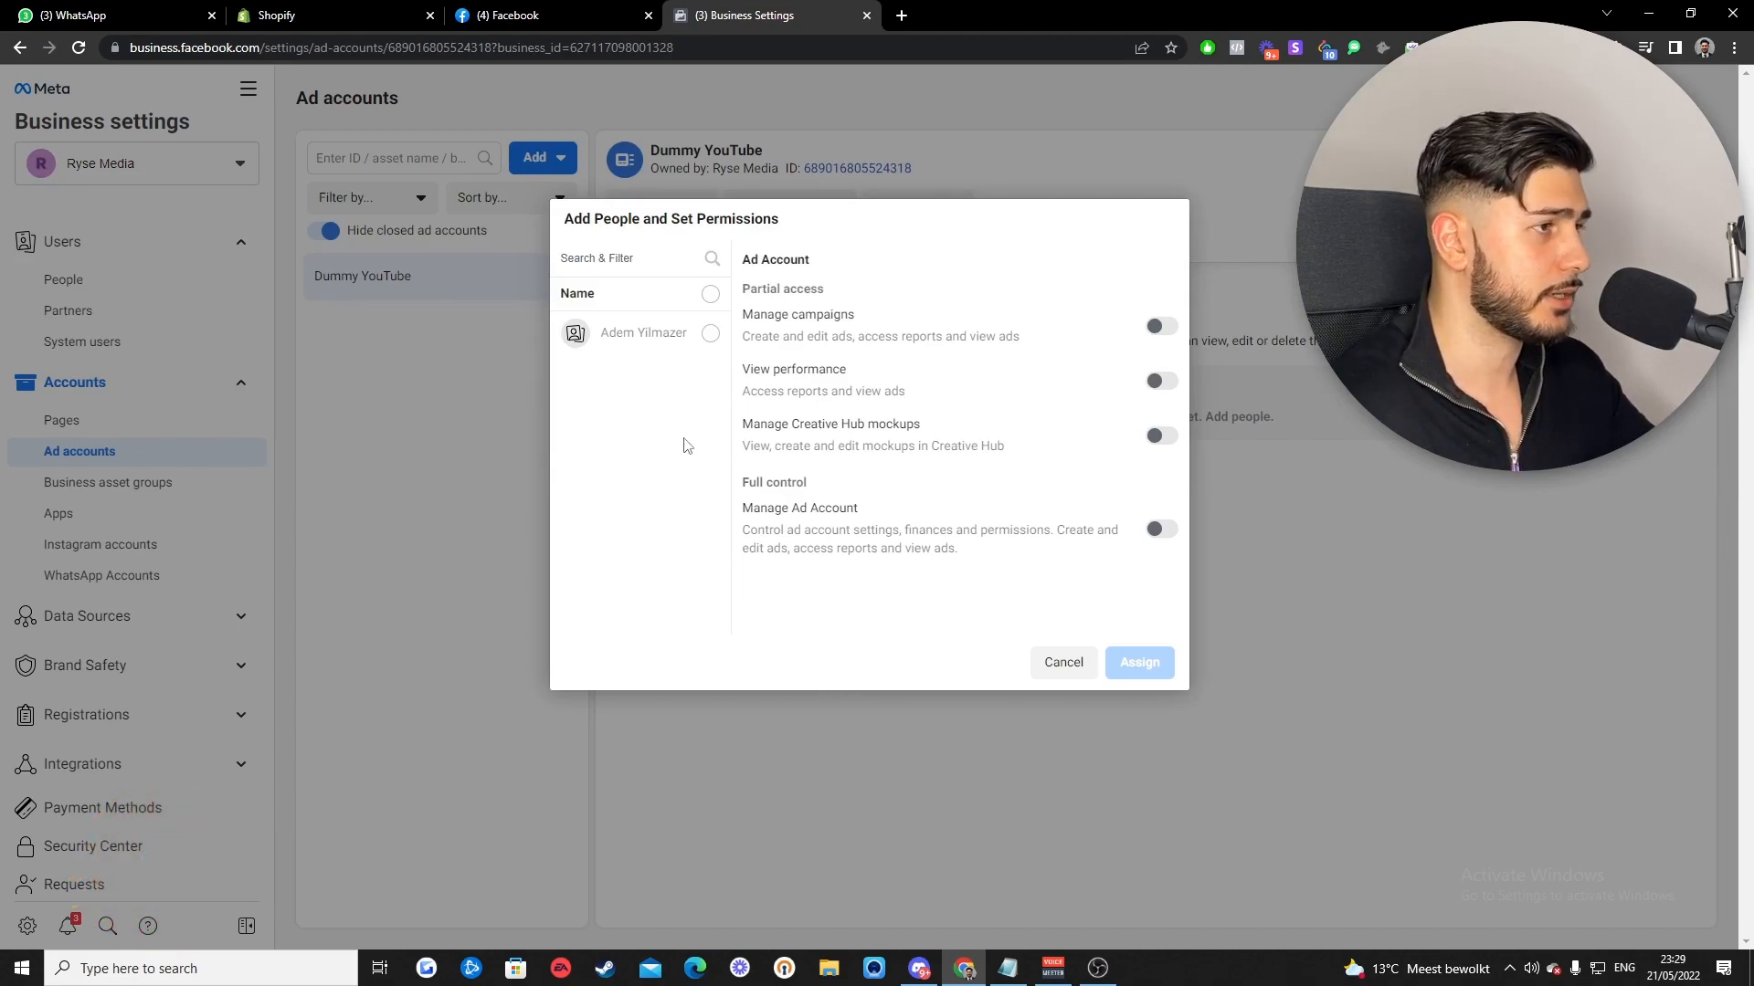
- Assign the selected person full Manage Ad Account control and skip adding payment info
left_click(708, 335)
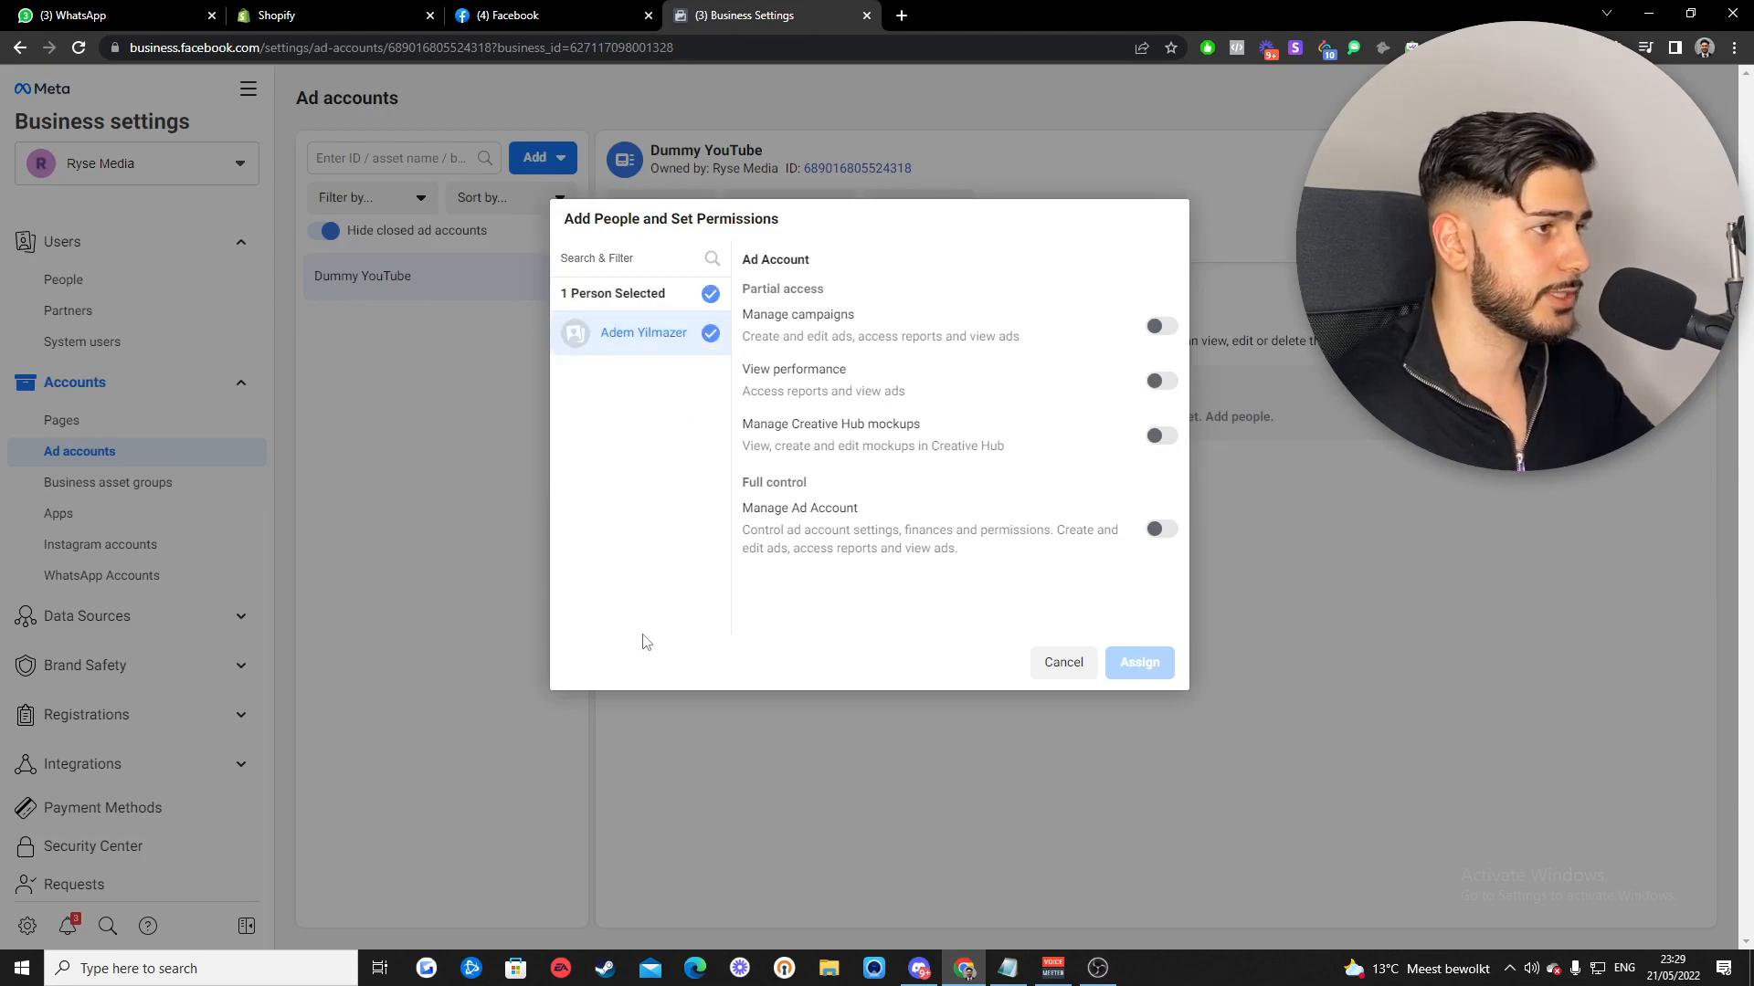
left_click(1157, 530)
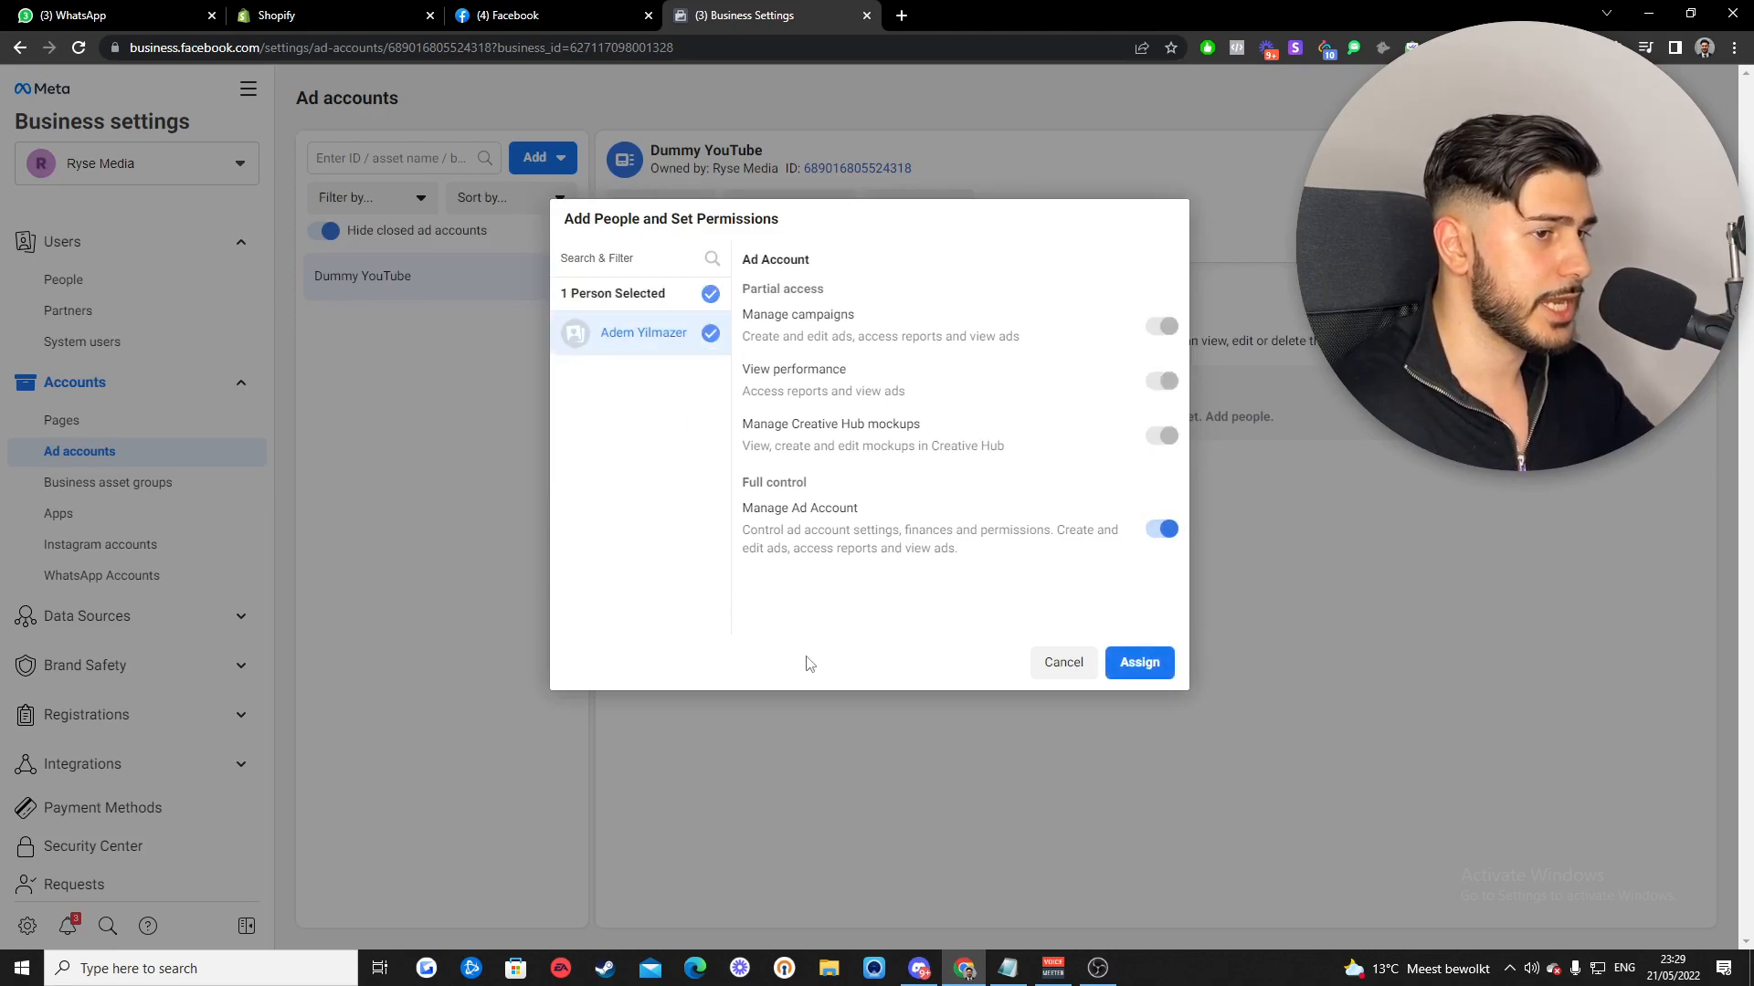
left_click(1149, 664)
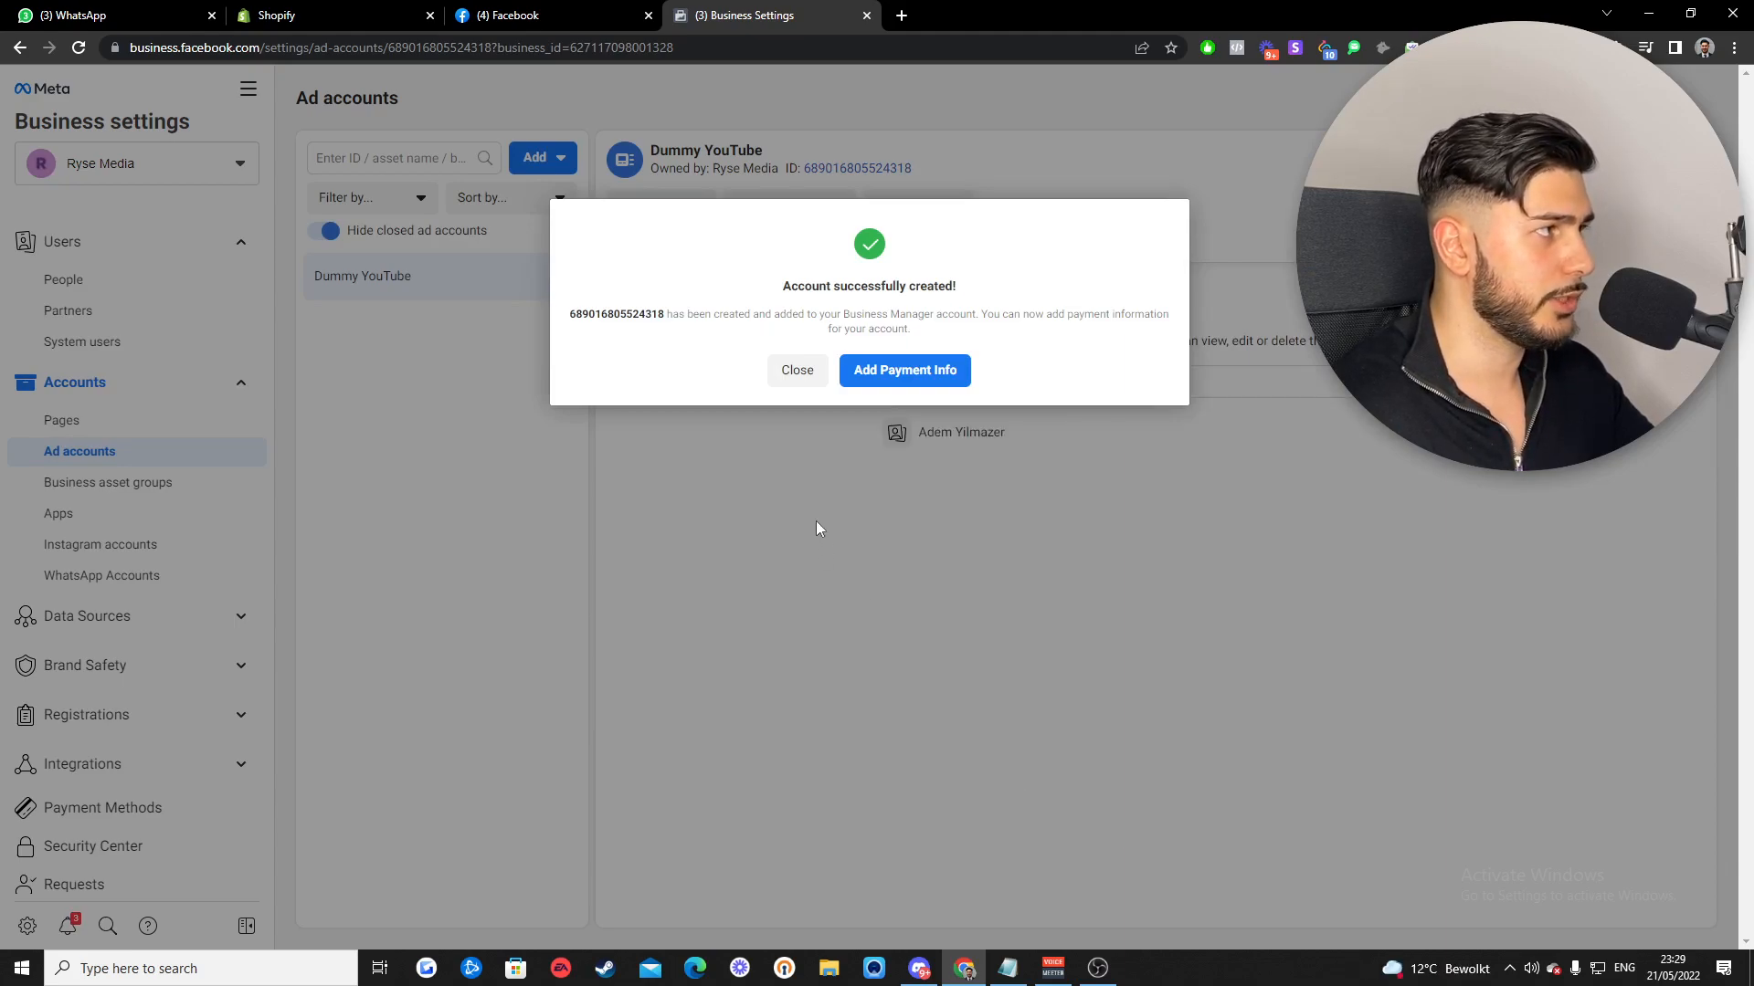
left_click(792, 377)
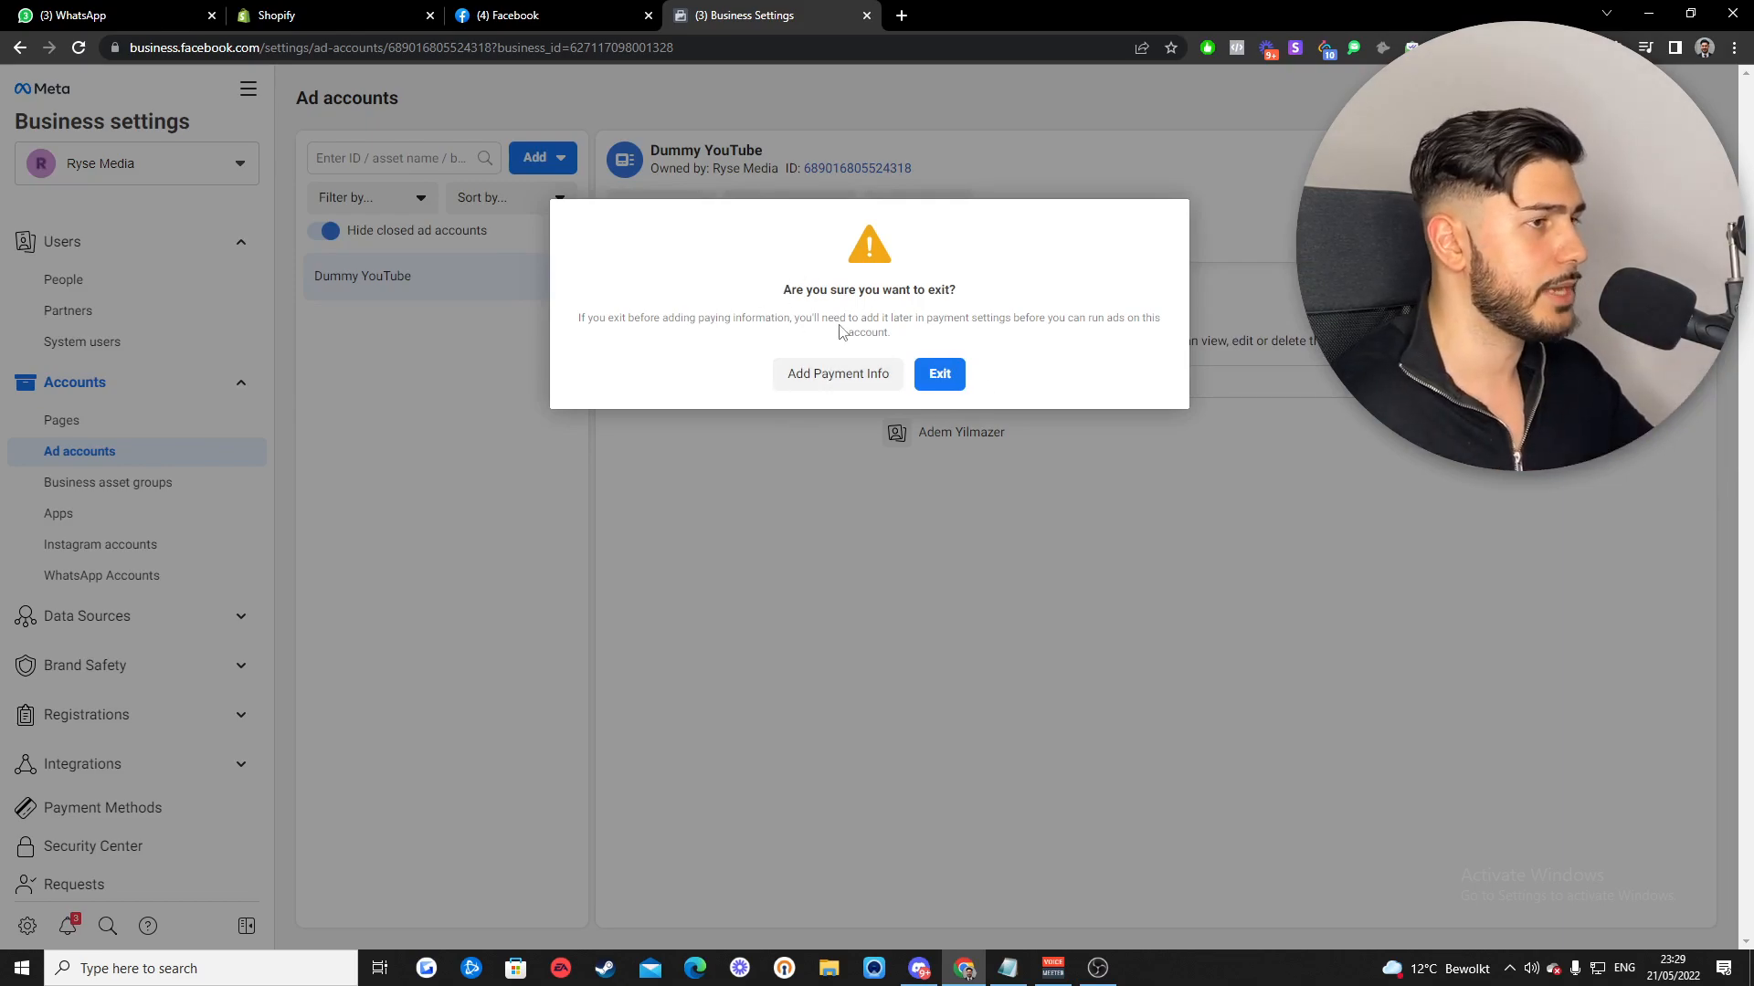
left_click(940, 375)
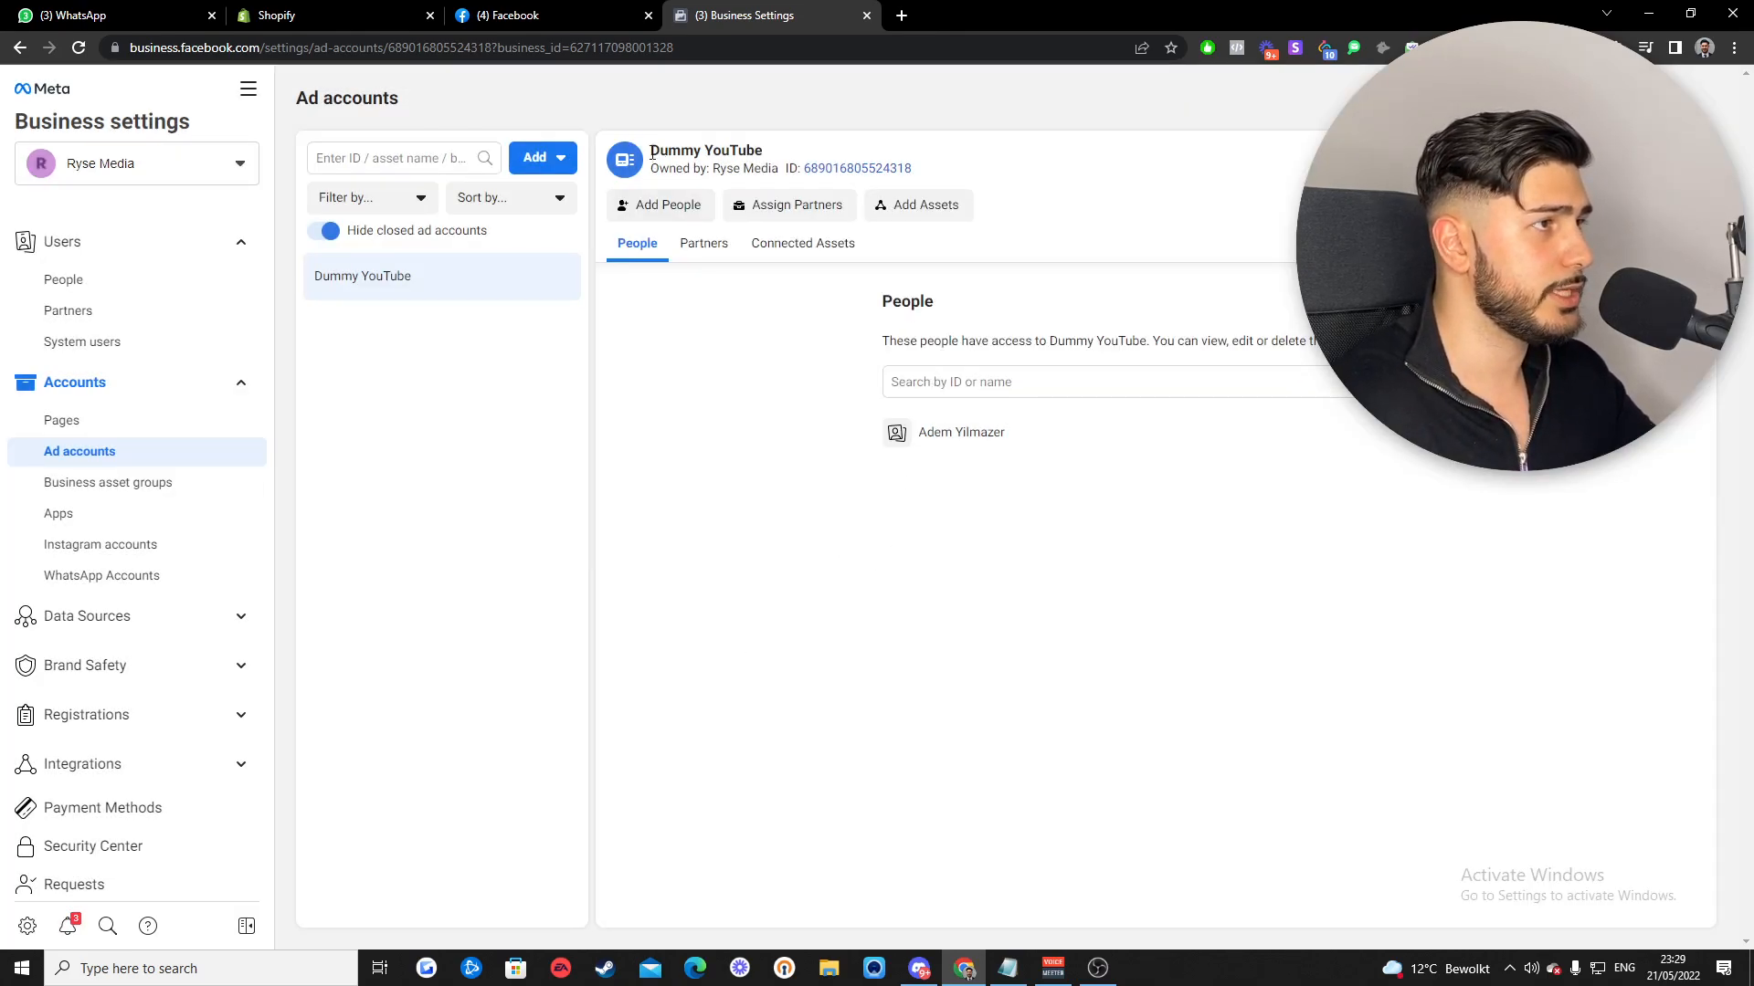
- Expand Data Sources and open the empty Pixels page
left_click_drag(653, 169, 941, 176)
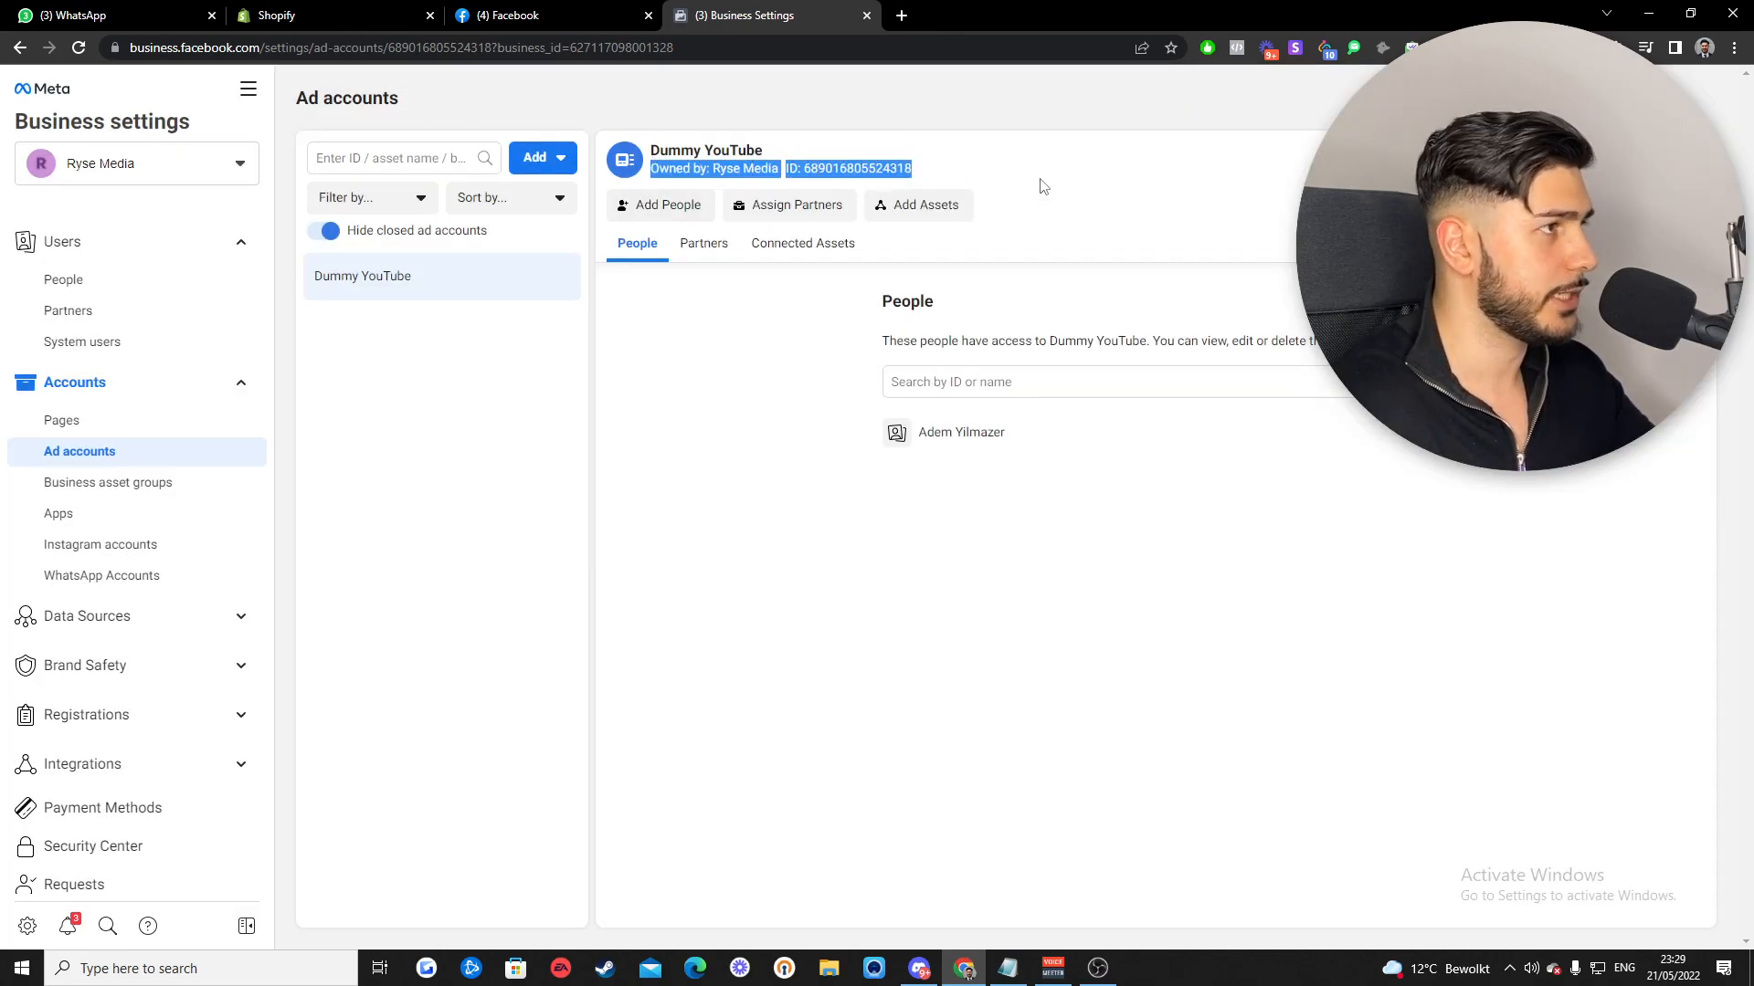
left_click(1088, 193)
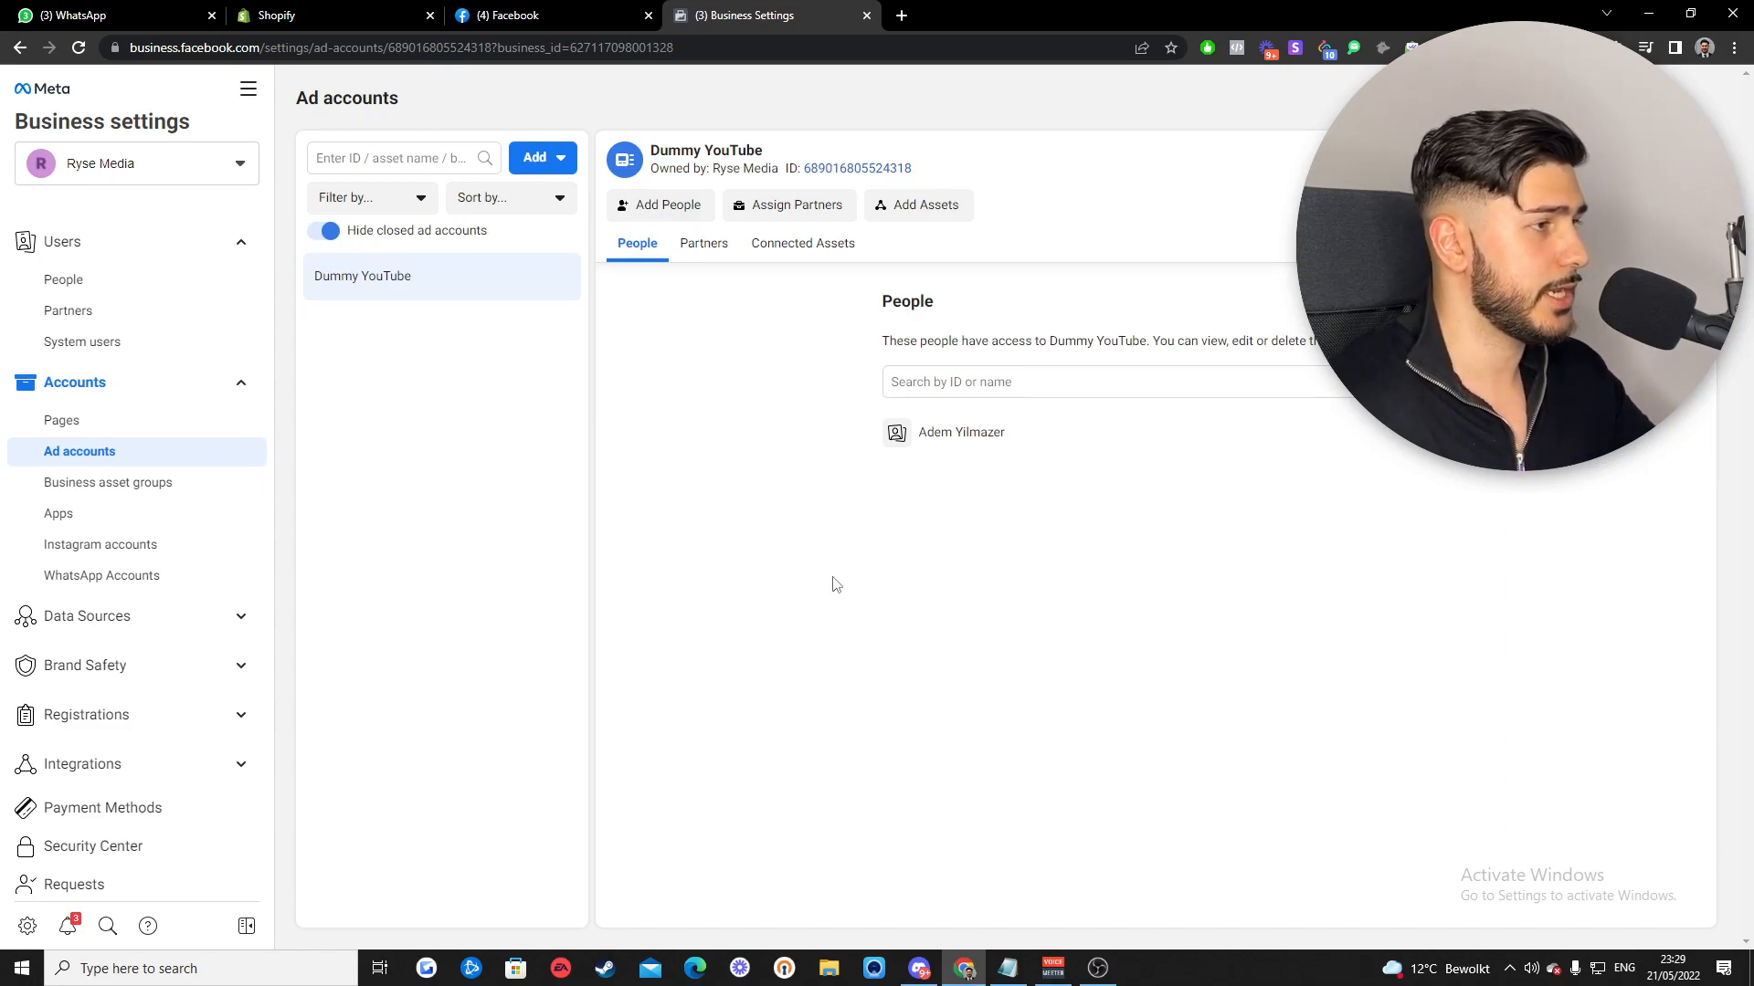
scroll(187, 482, "down", 2)
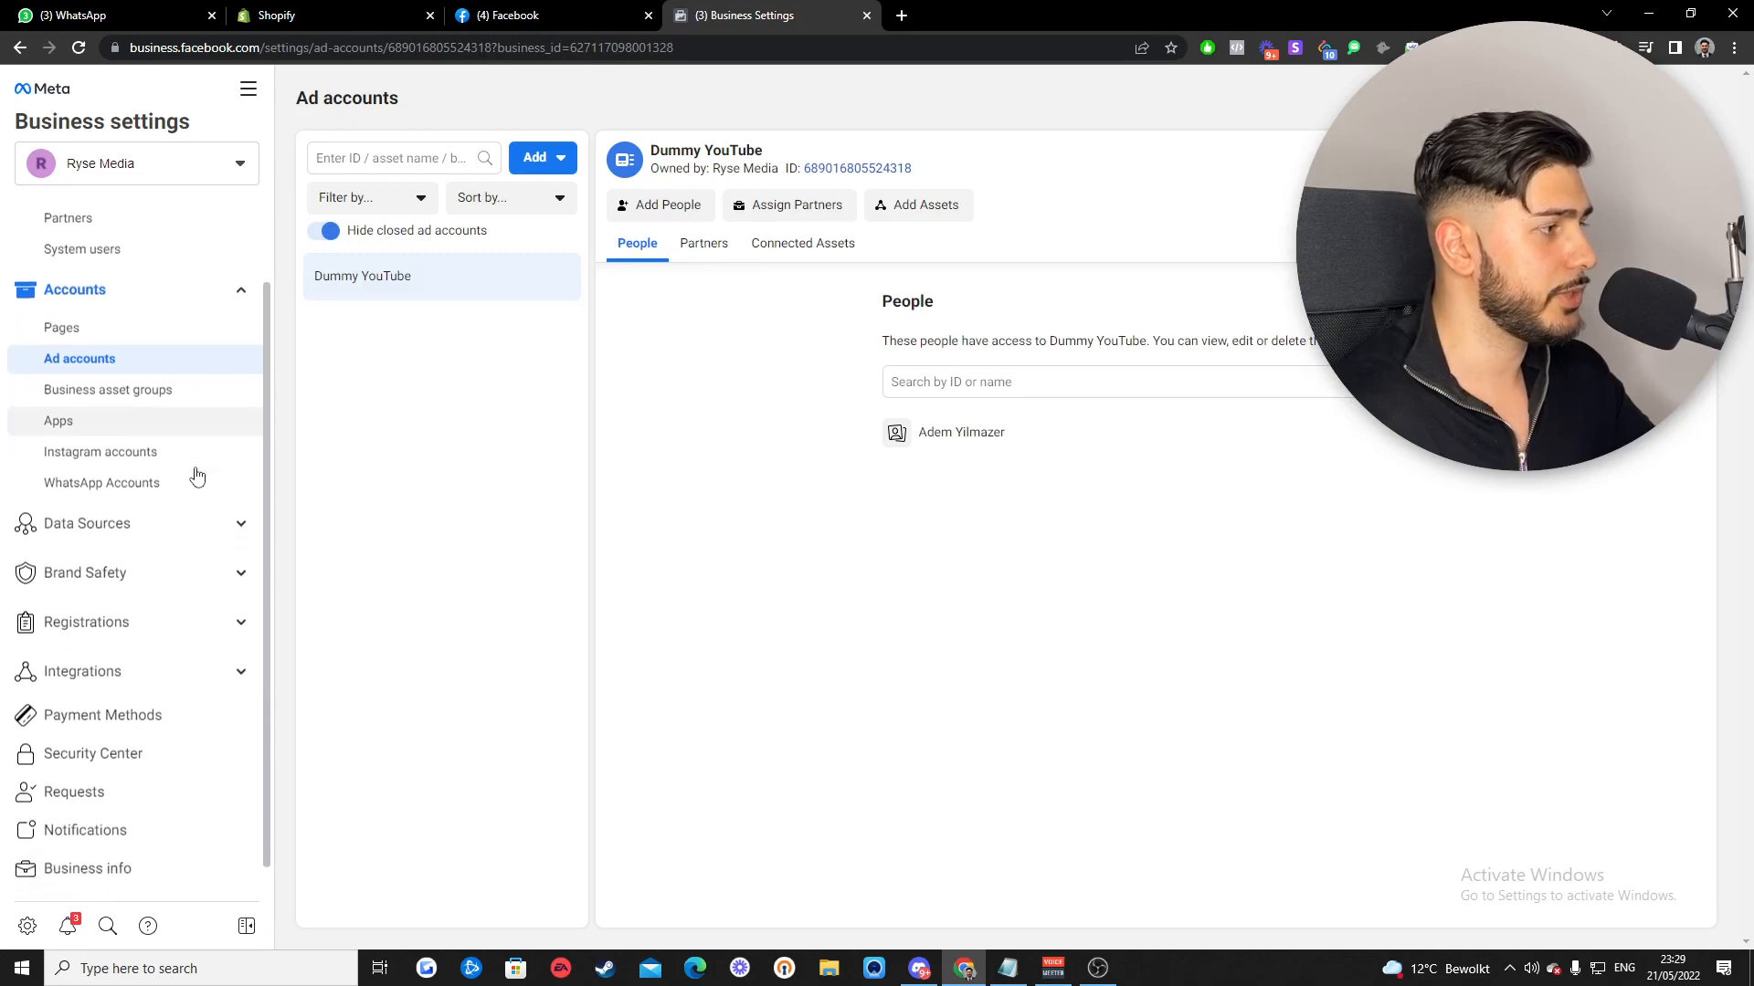
scroll(196, 476, "down", 1)
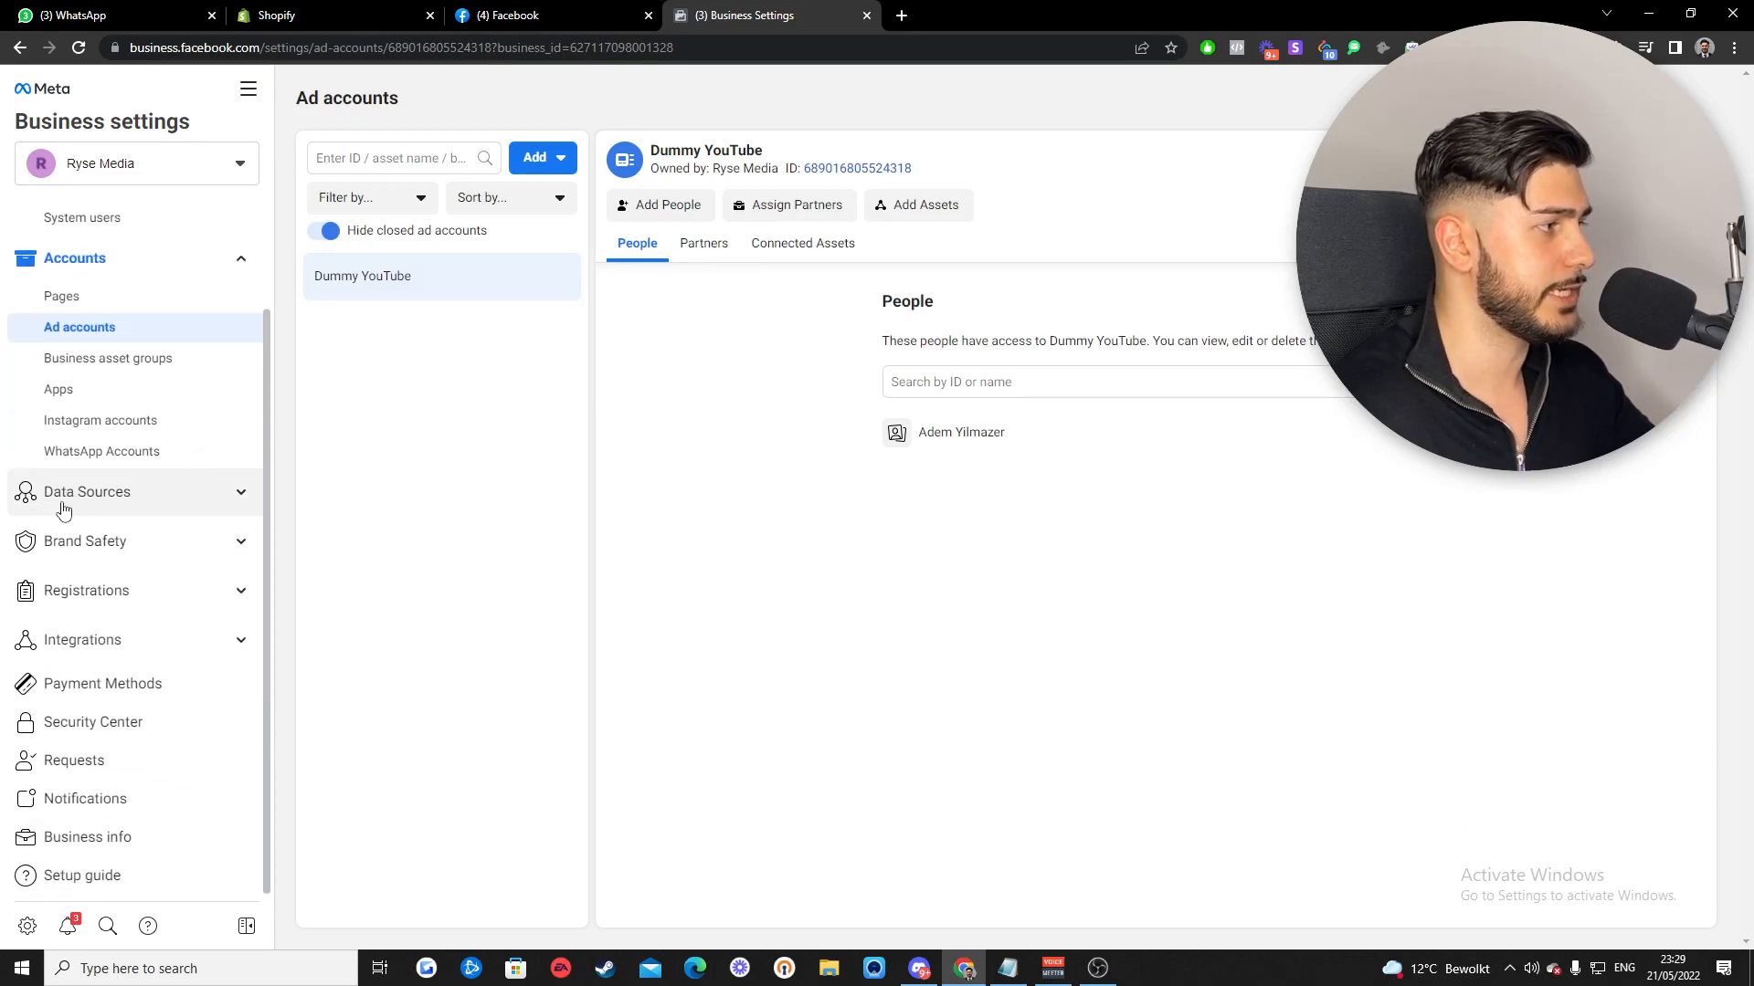
left_click(241, 498)
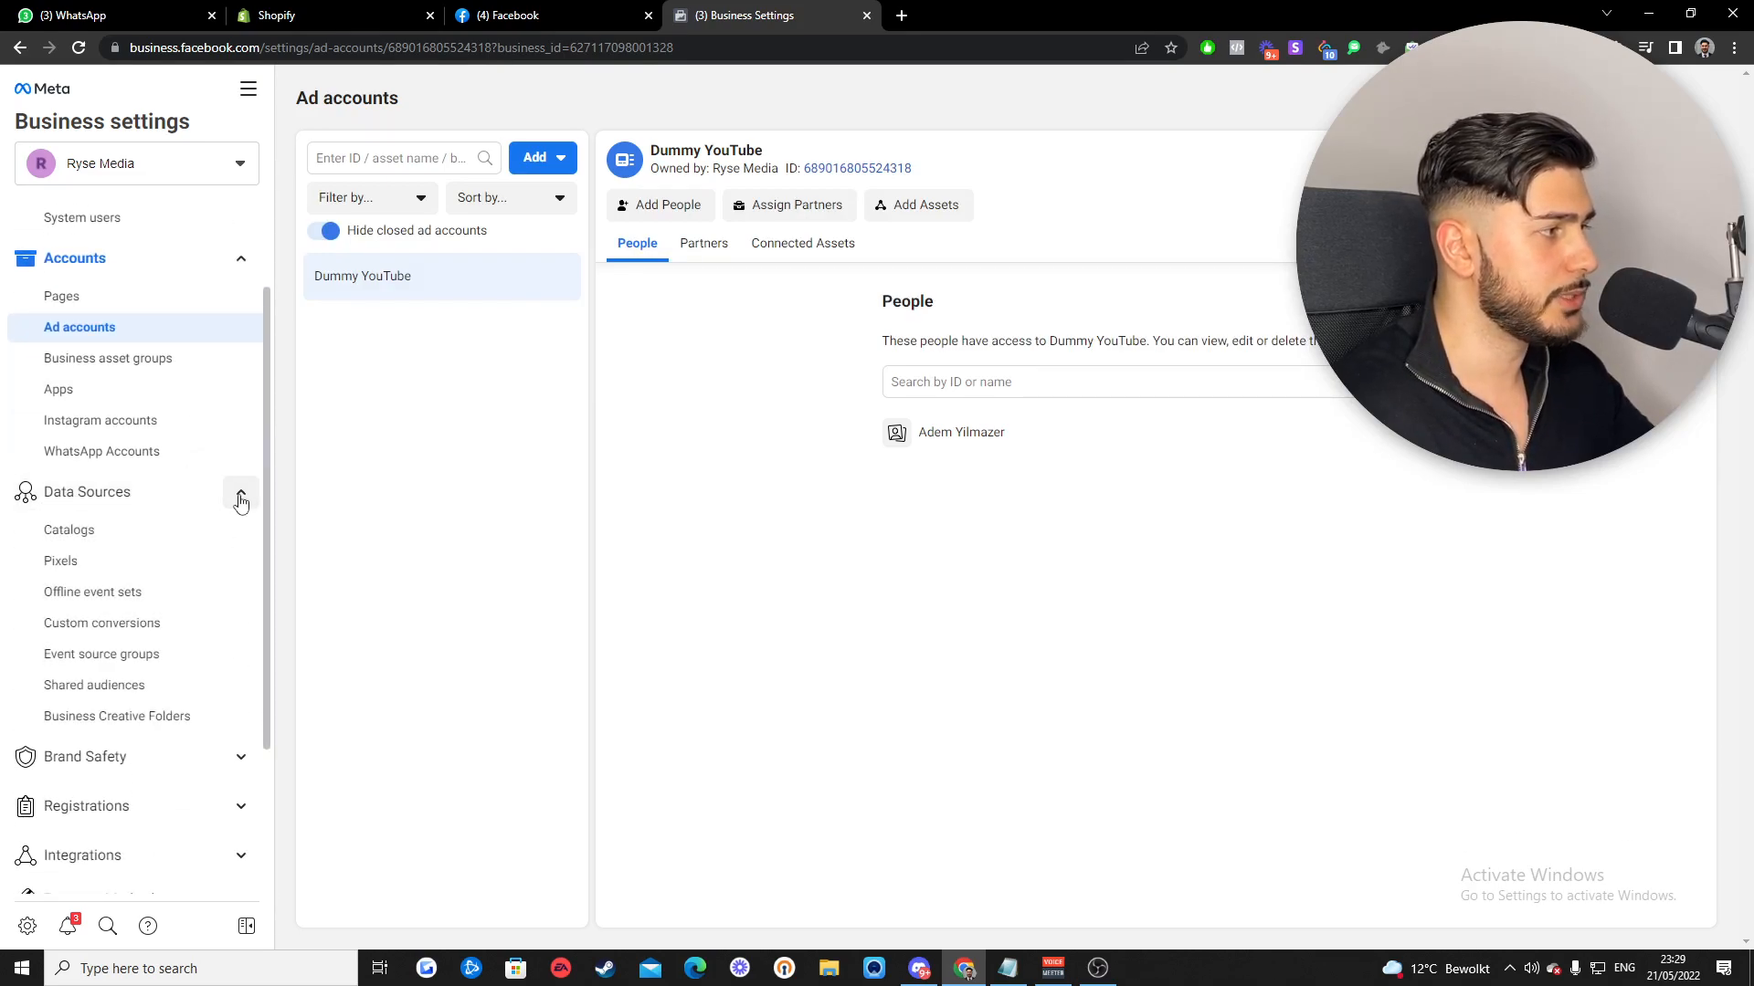
left_click(60, 560)
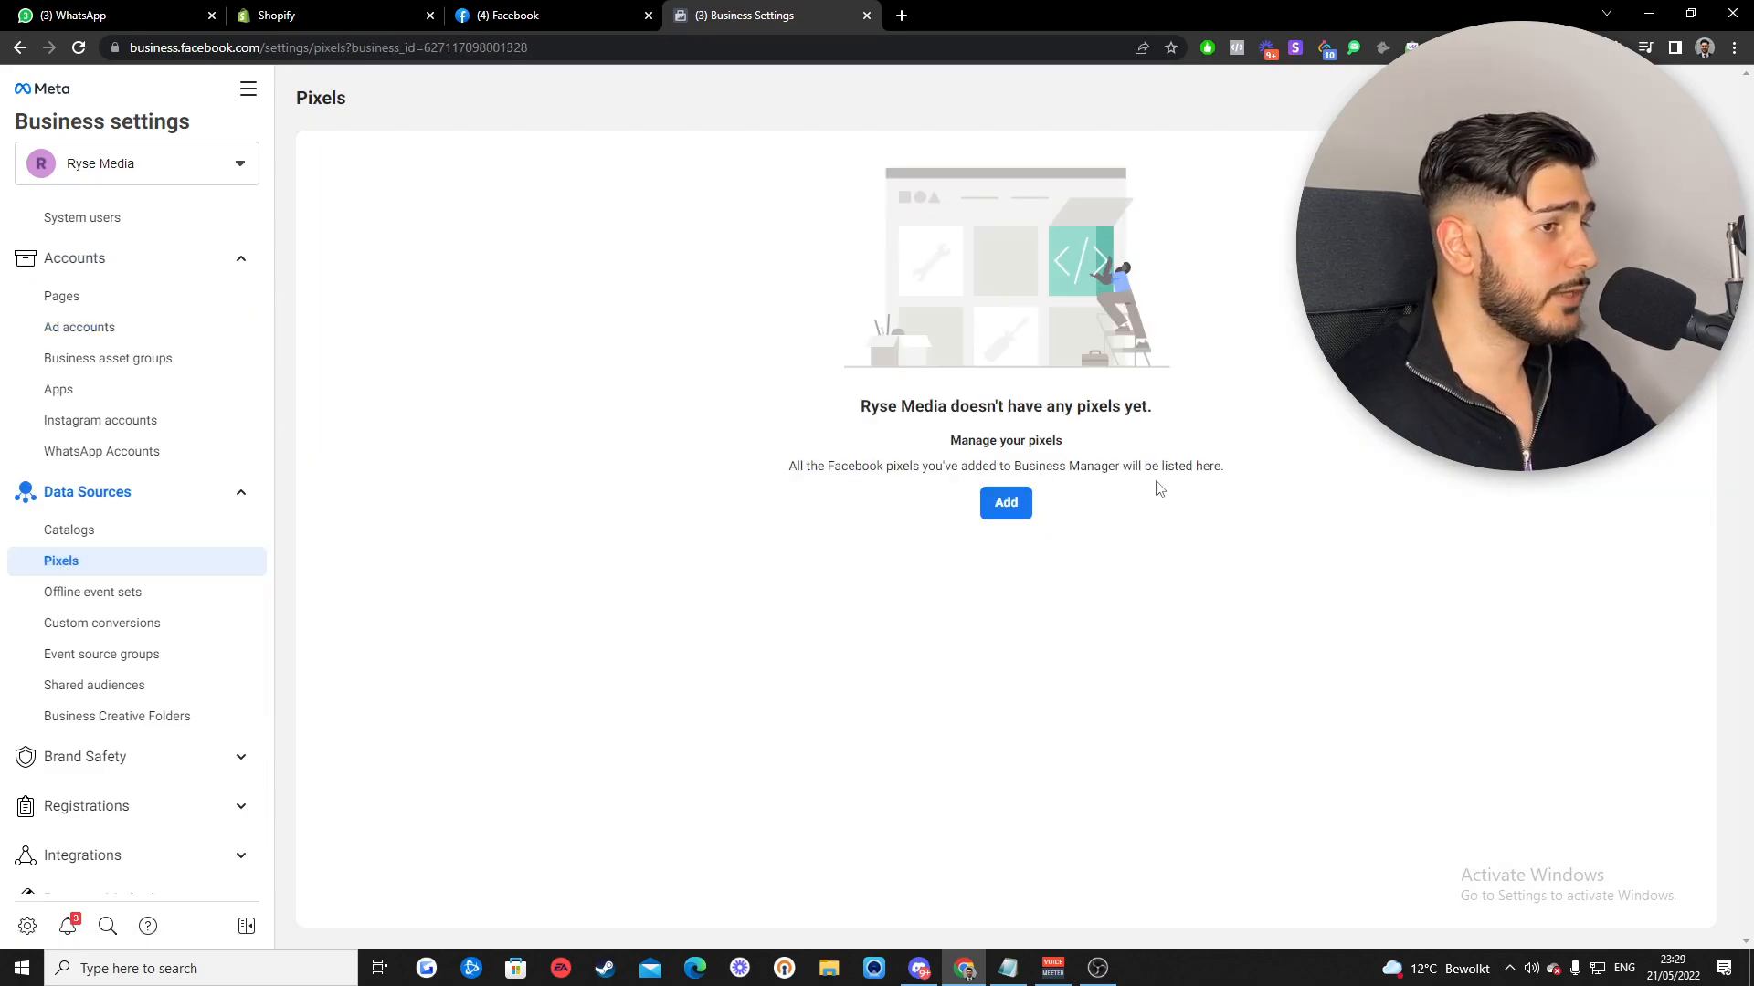
- Create a pixel named 'Dummy YouTube' for the website dummyyoutube.myshopify.com
left_click(1006, 503)
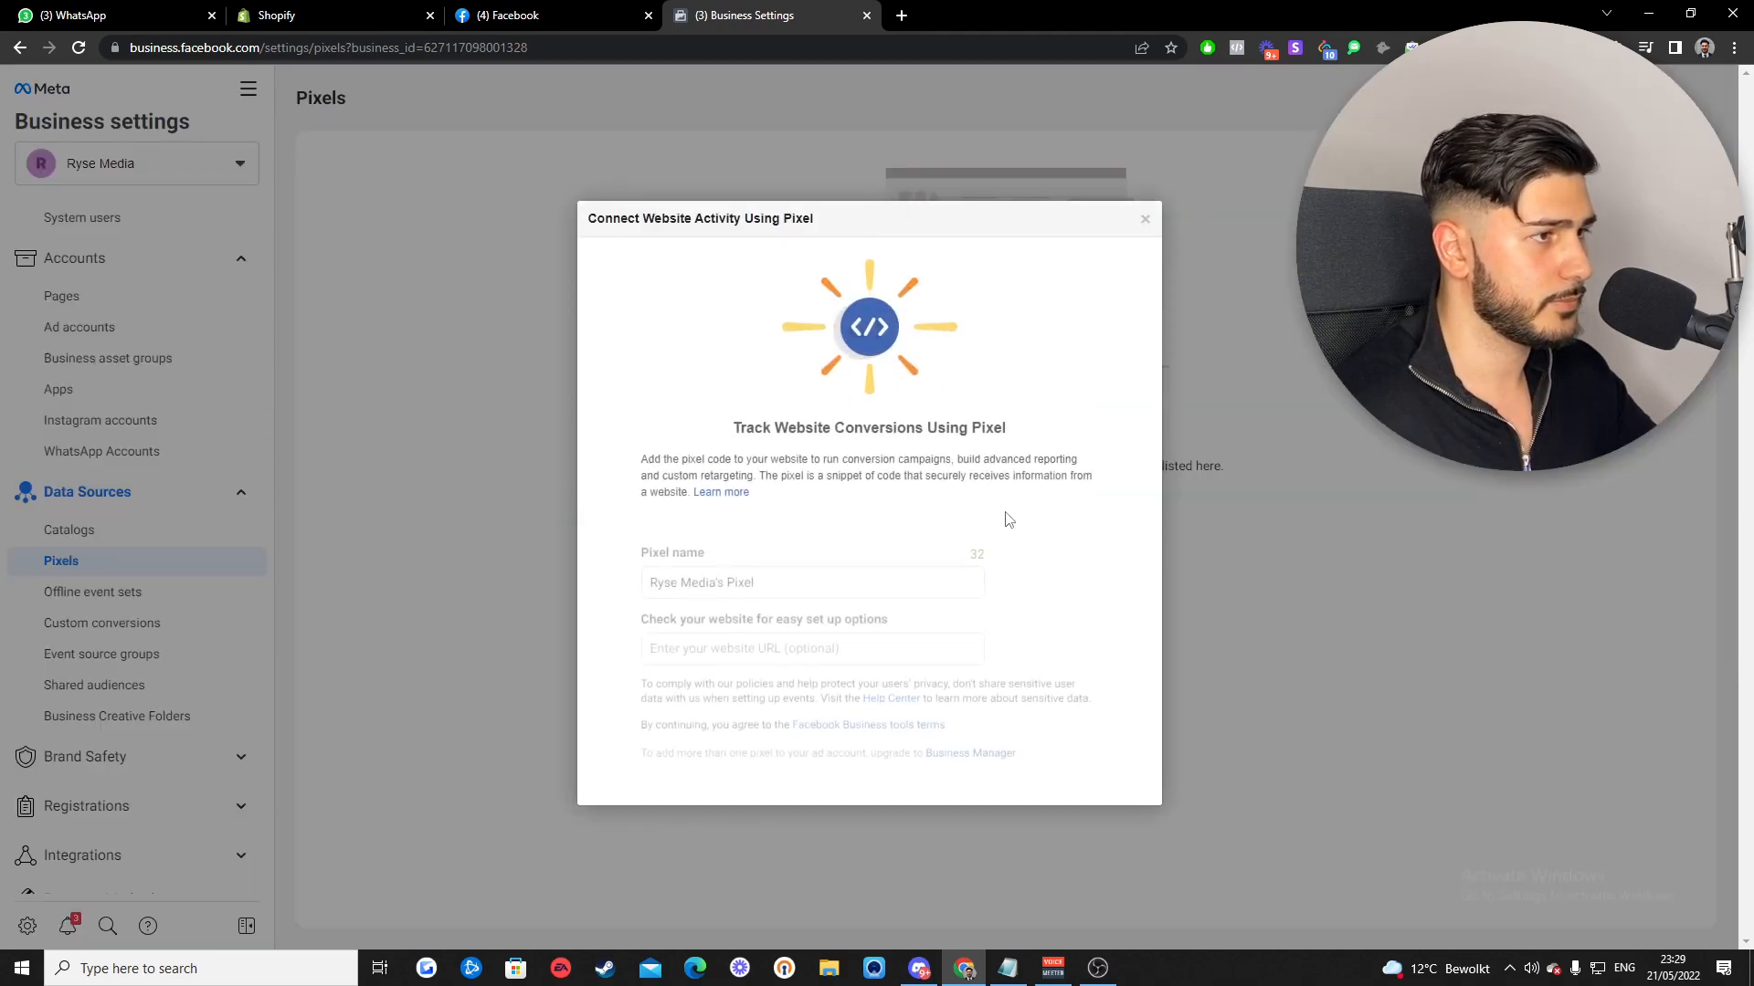
triple_click(837, 559)
type("Dumm")
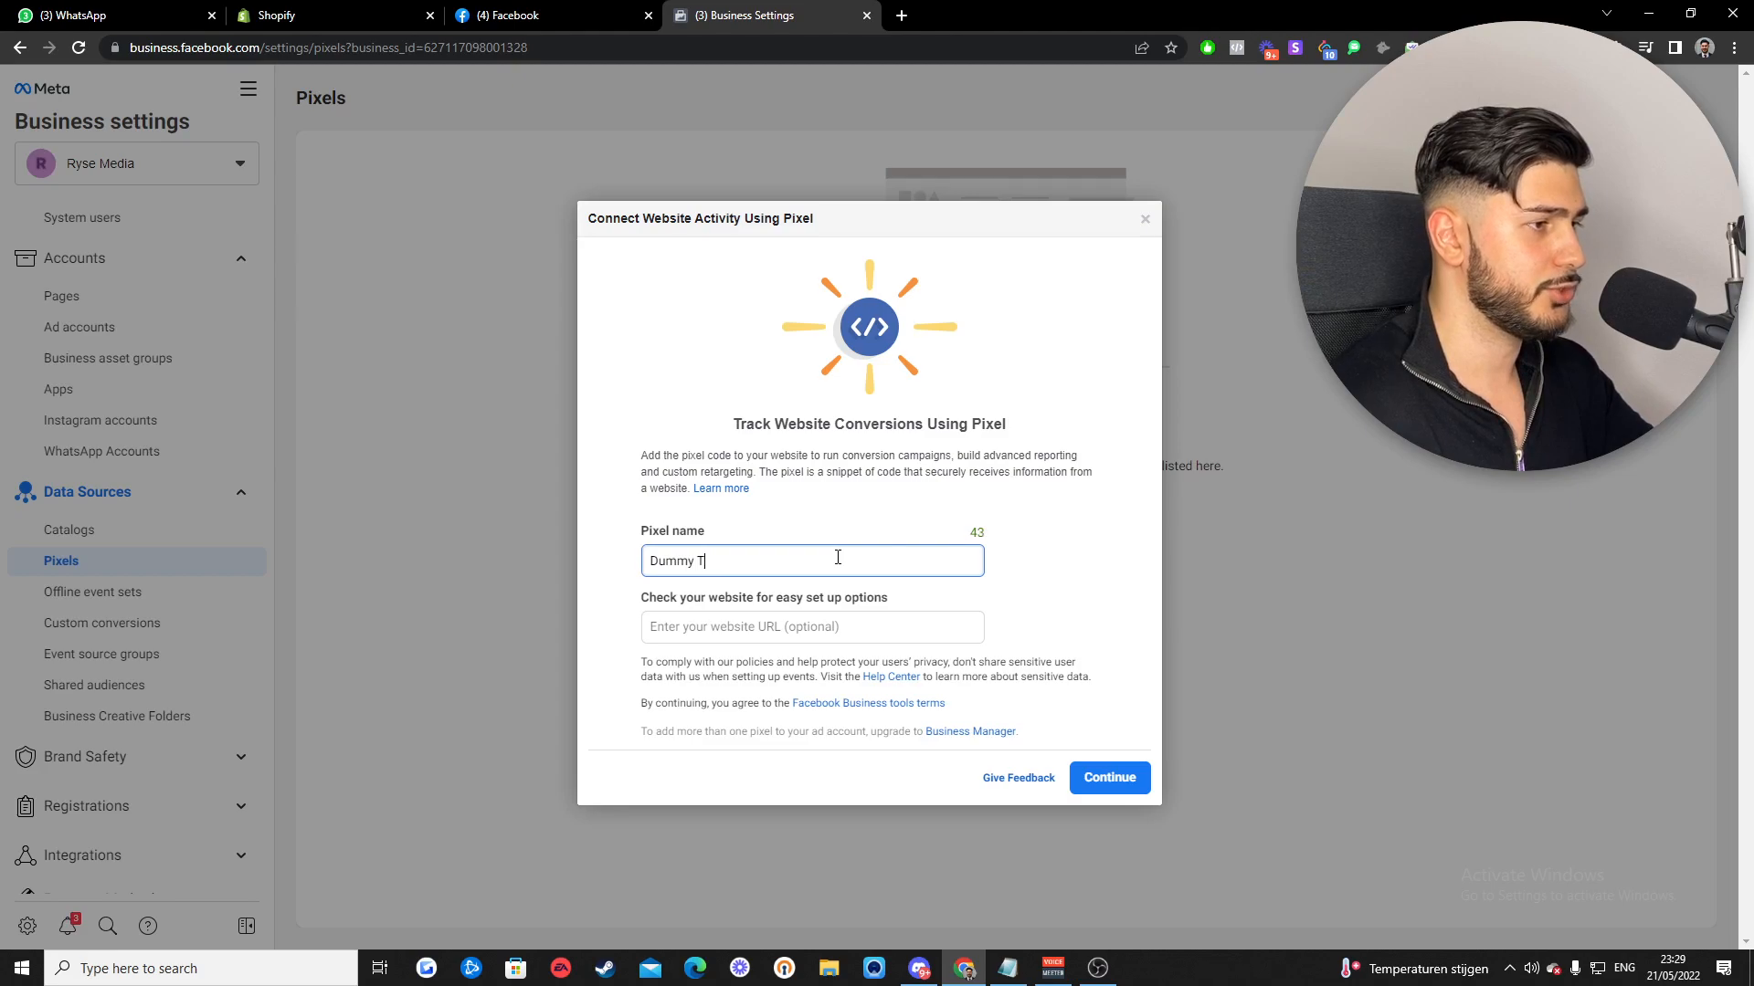
type("y YouTube")
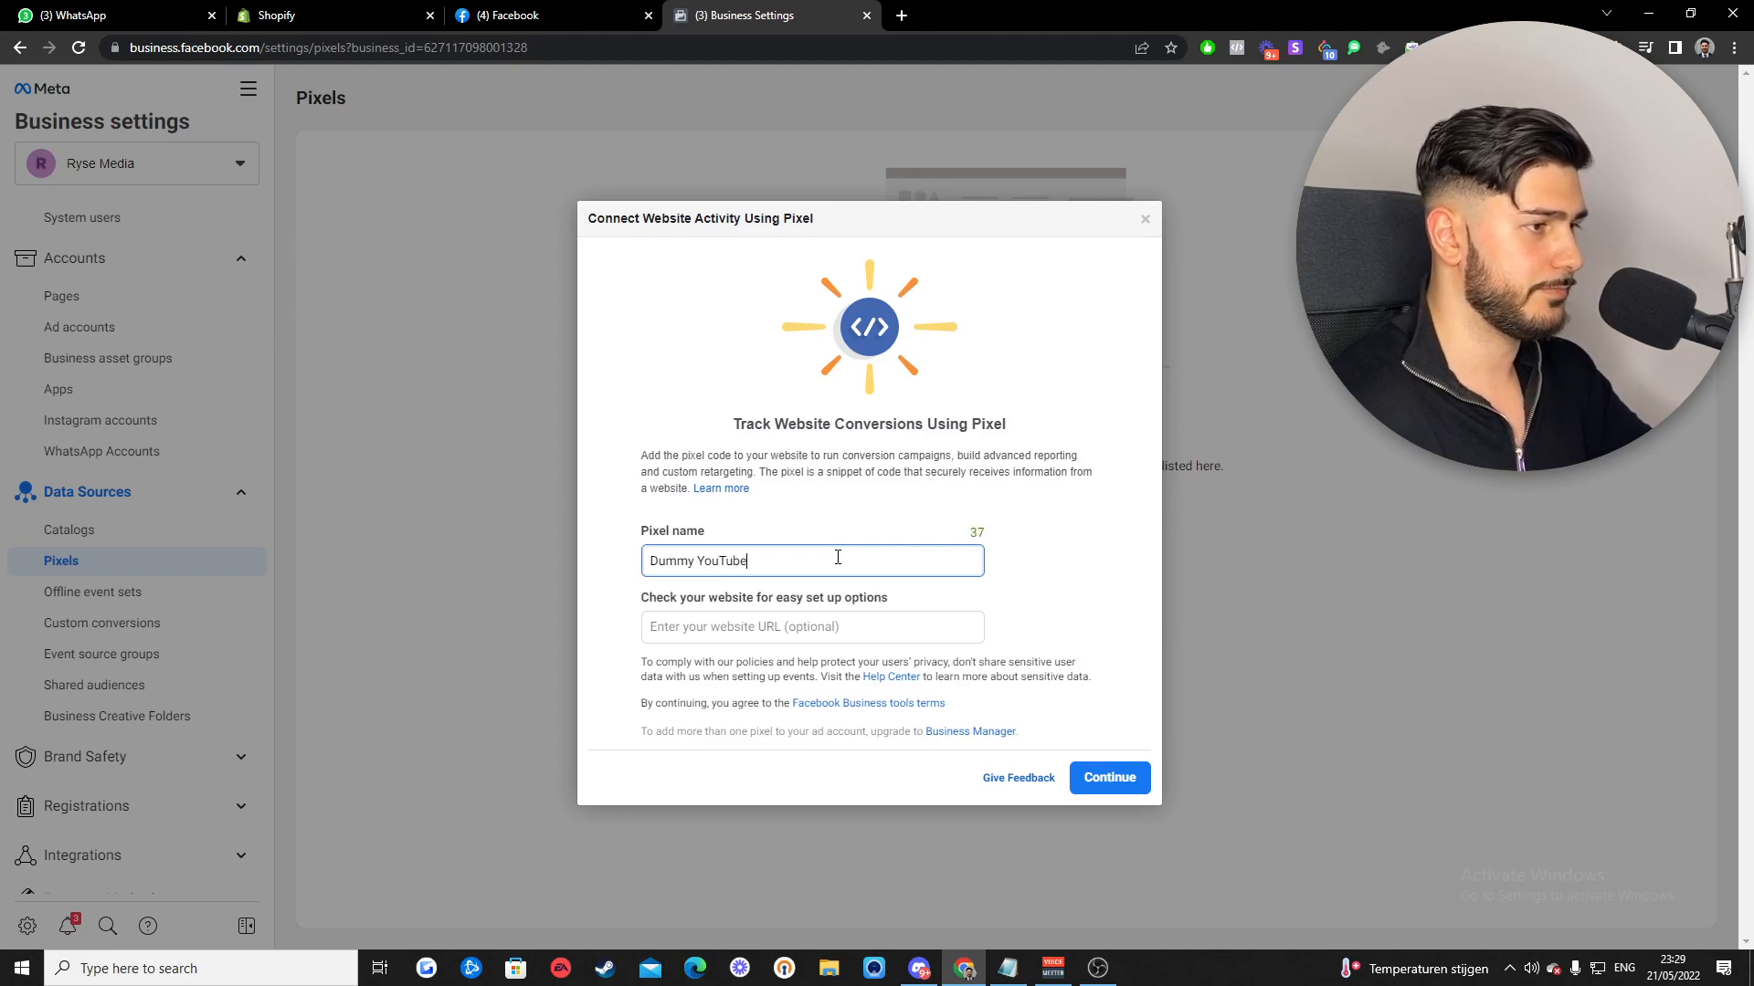
left_click(1019, 570)
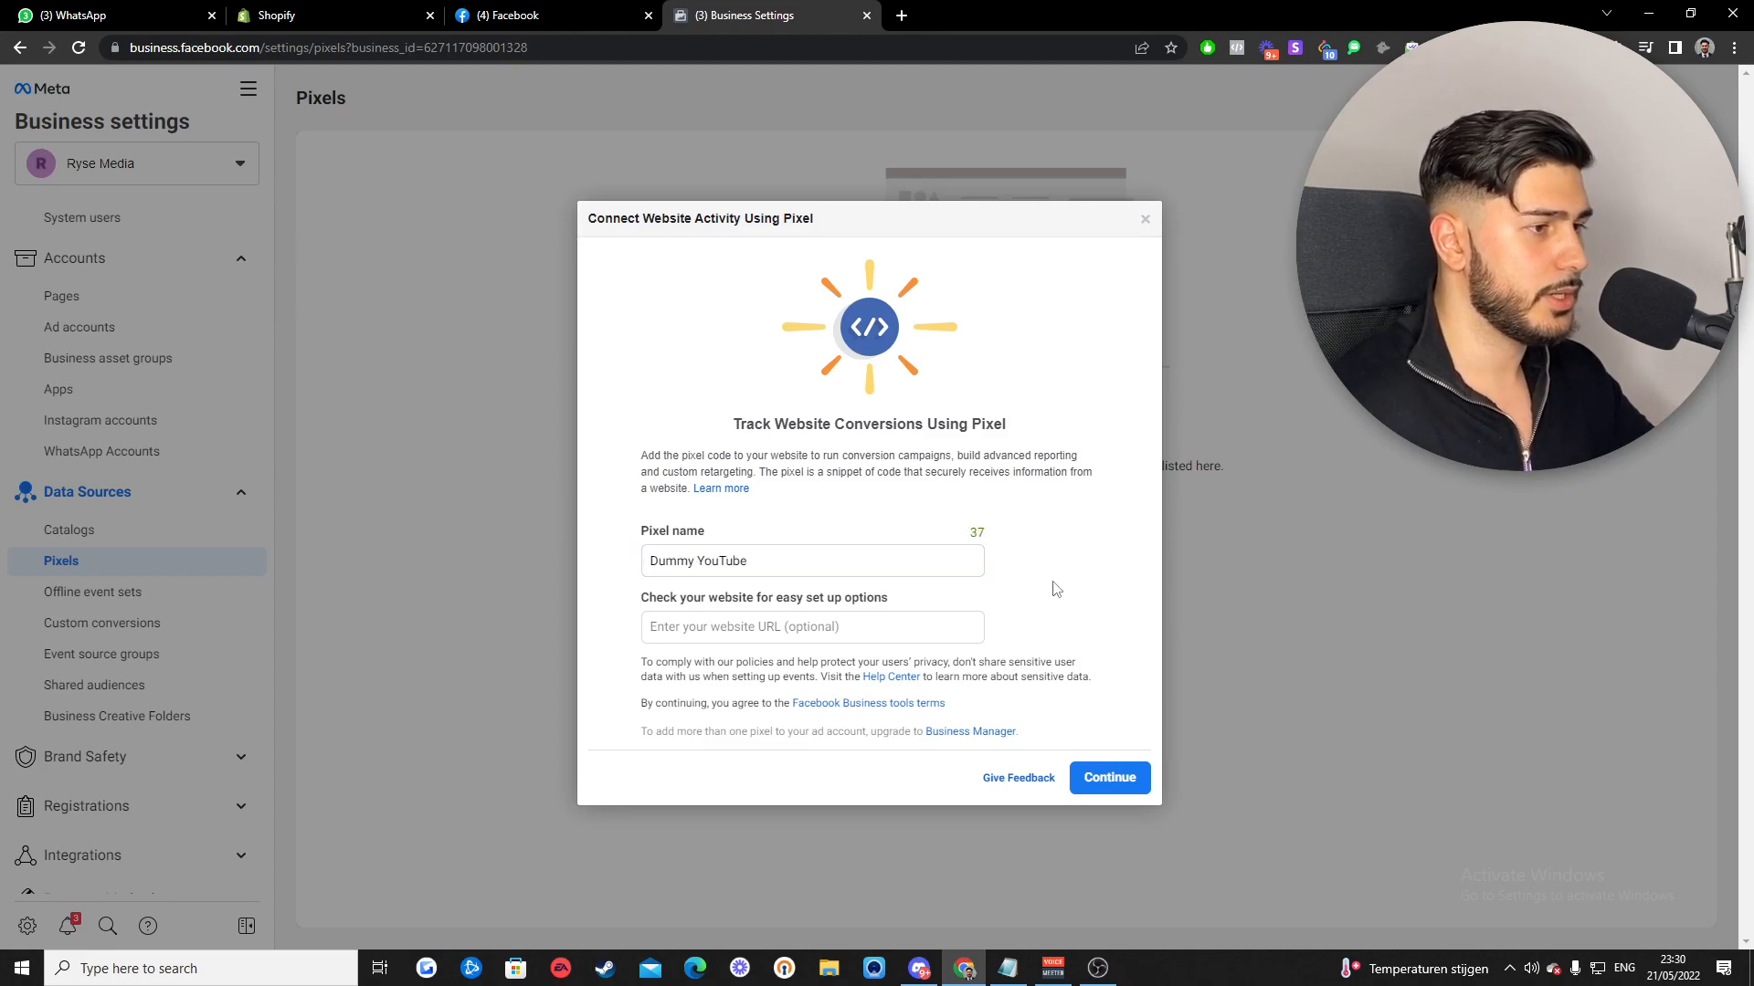
left_click(753, 631)
type("dummyyoutube.myshopify.com")
left_click(1087, 635)
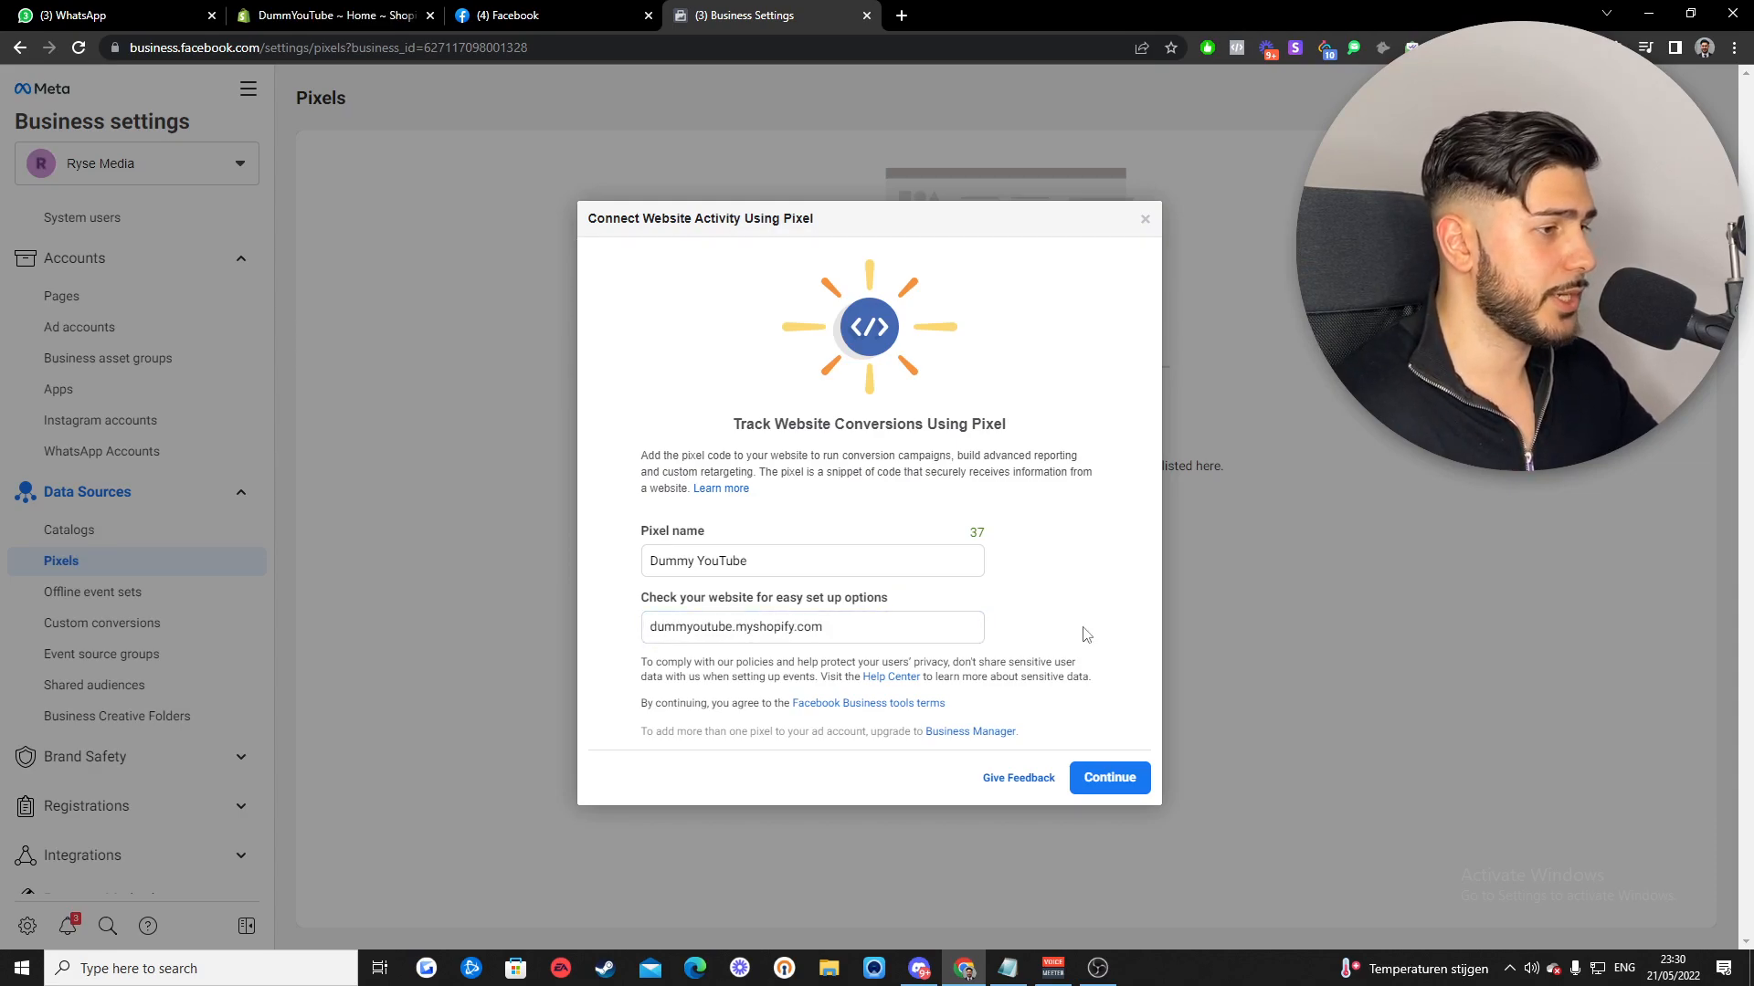
left_click(1111, 788)
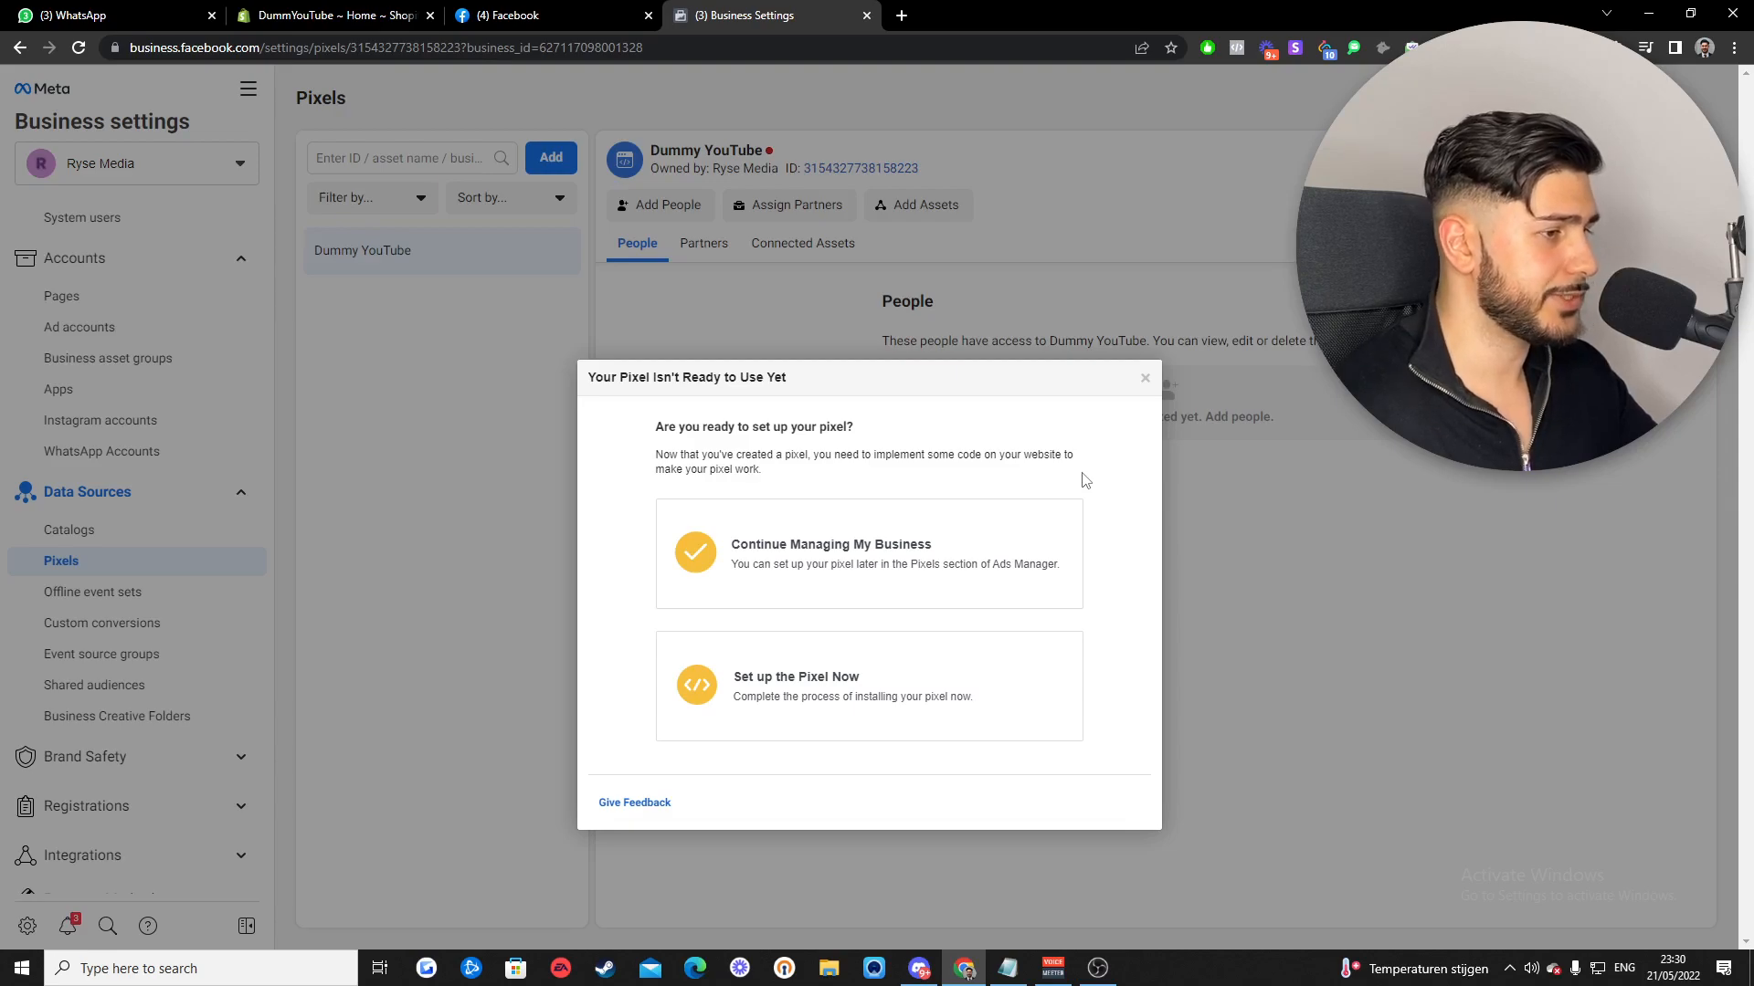
- Set up the pixel now through the Shopify partner integration, then return to the Shopify admin
left_click(785, 701)
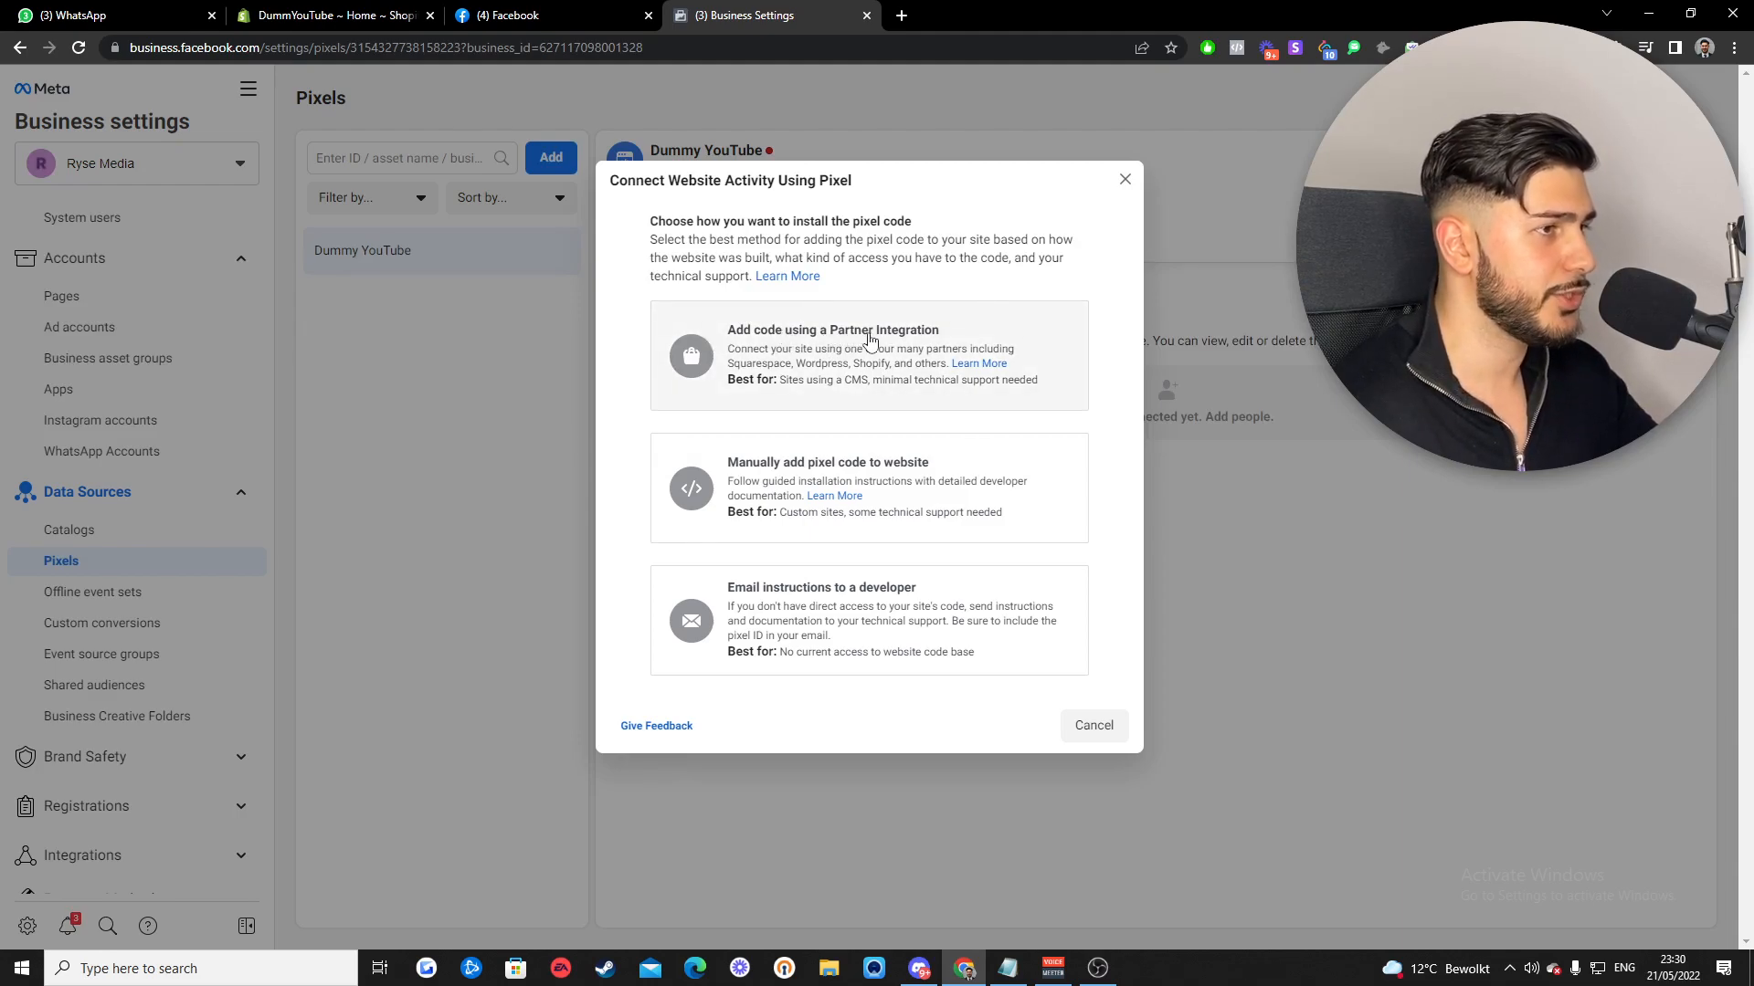
left_click(848, 364)
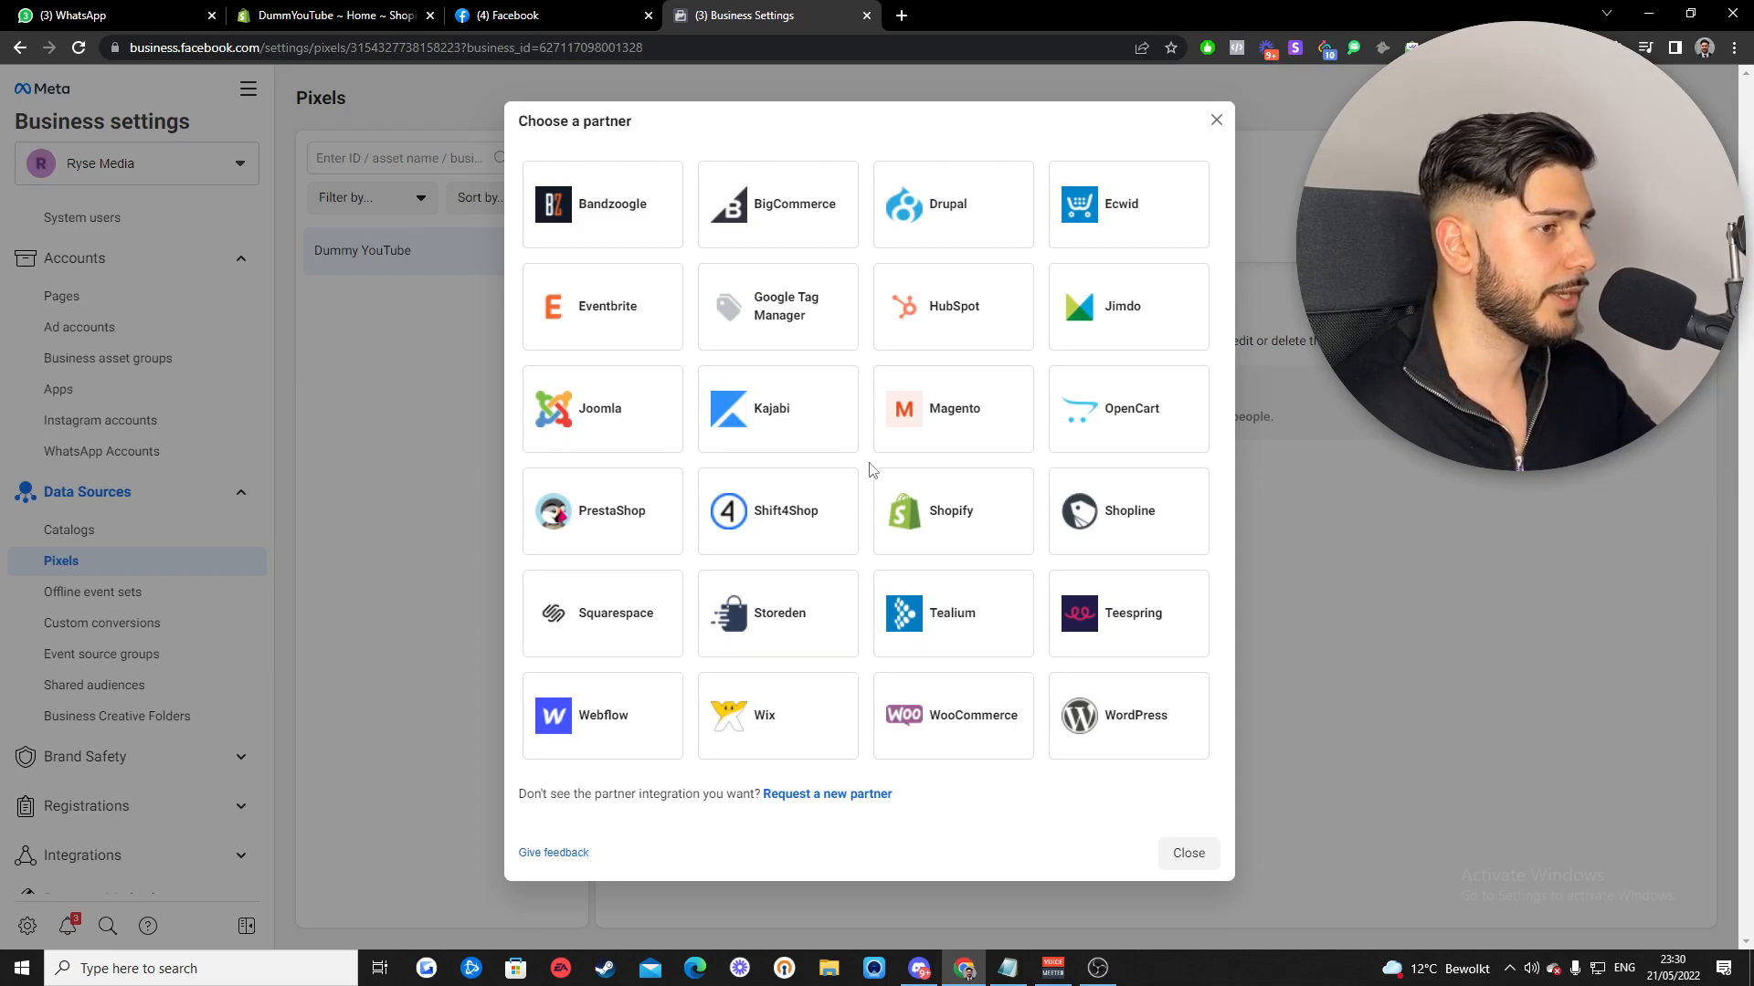
left_click(919, 519)
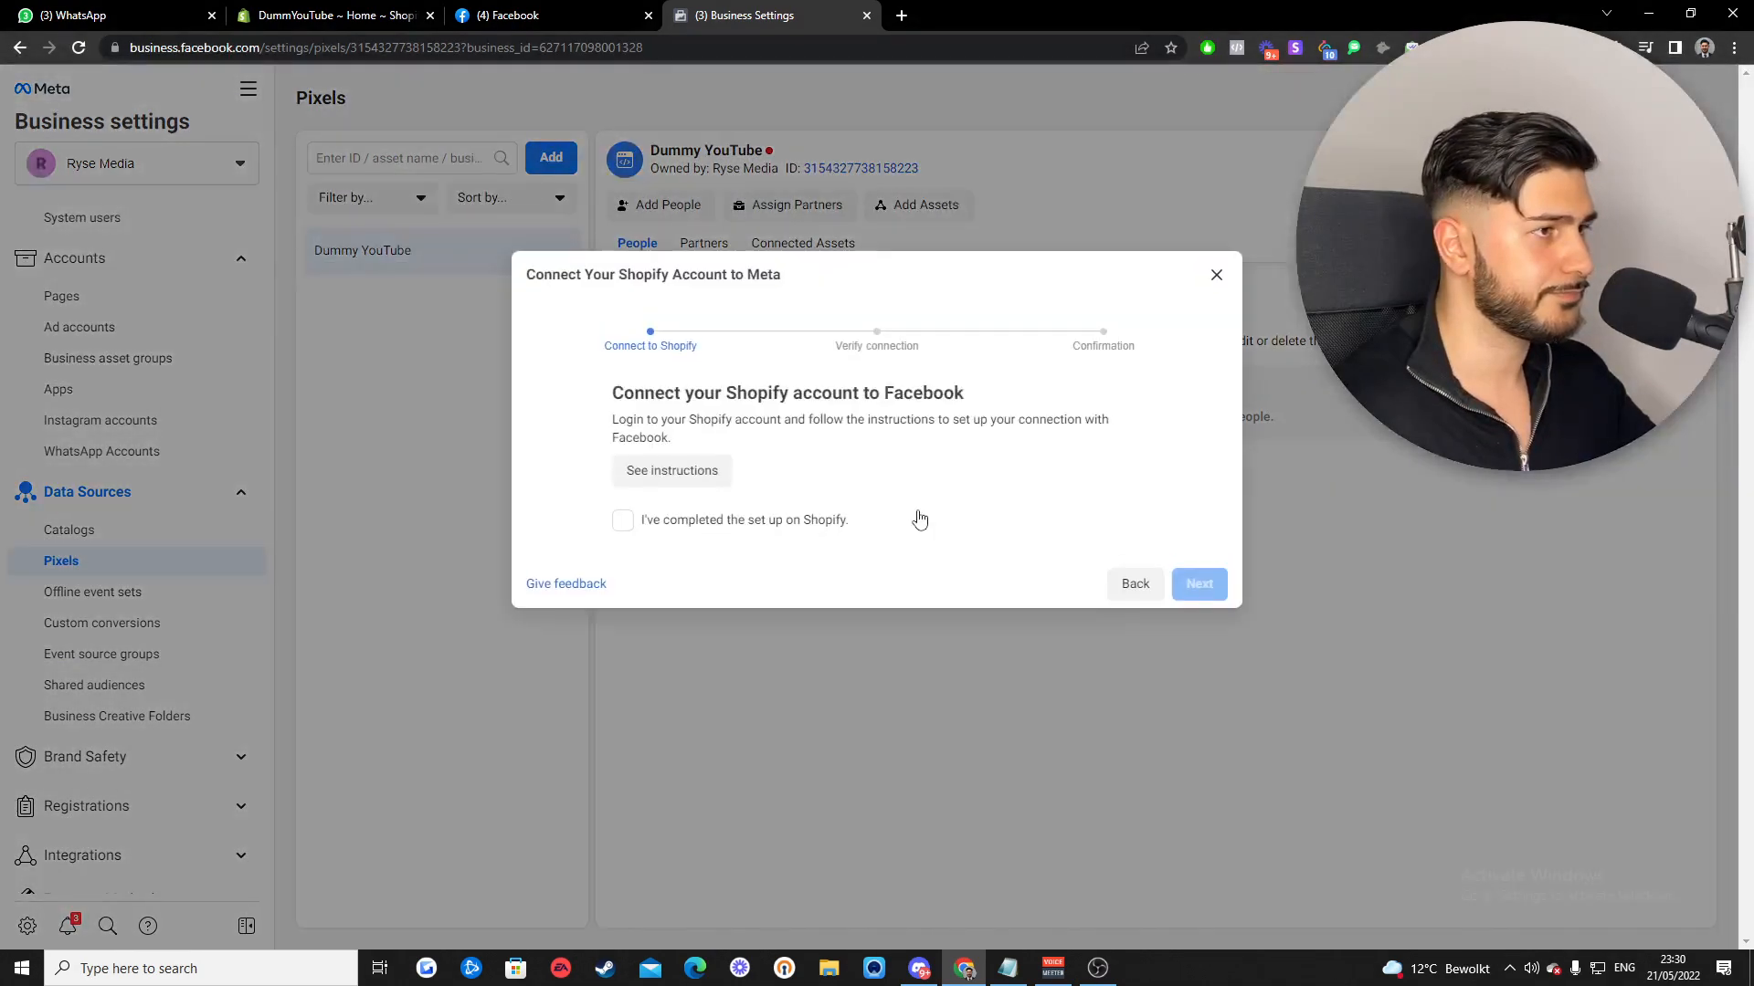
left_click_drag(612, 393, 964, 398)
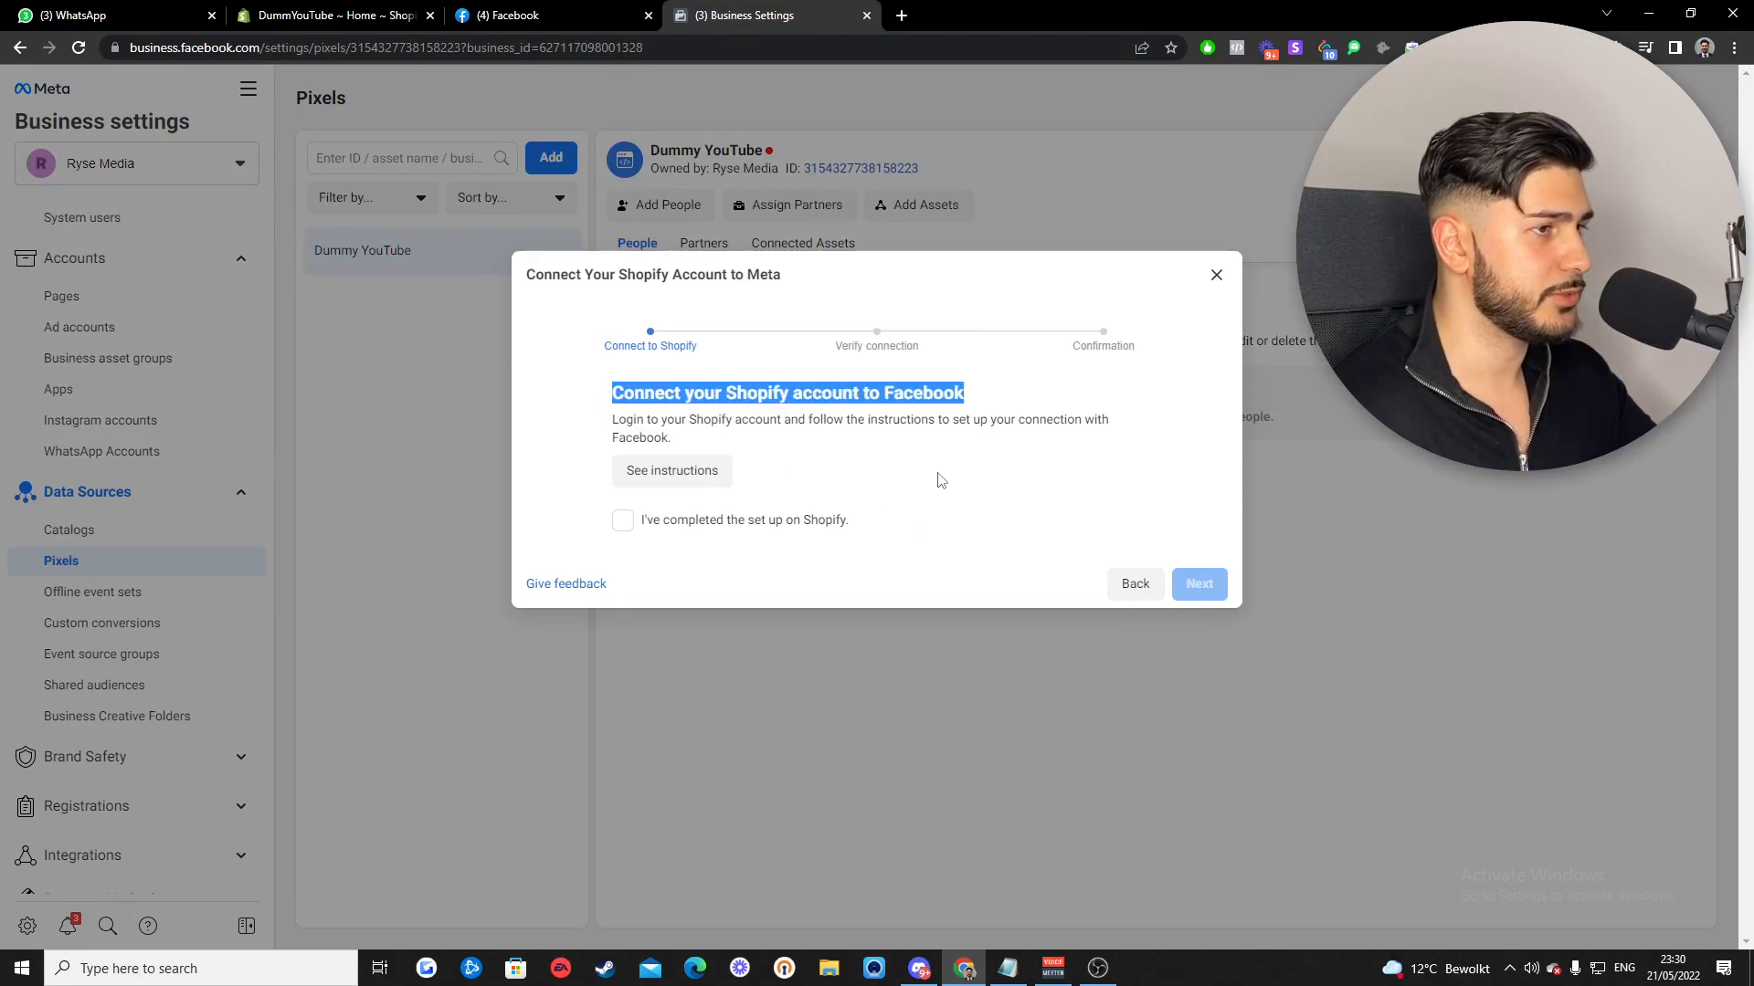
left_click(939, 486)
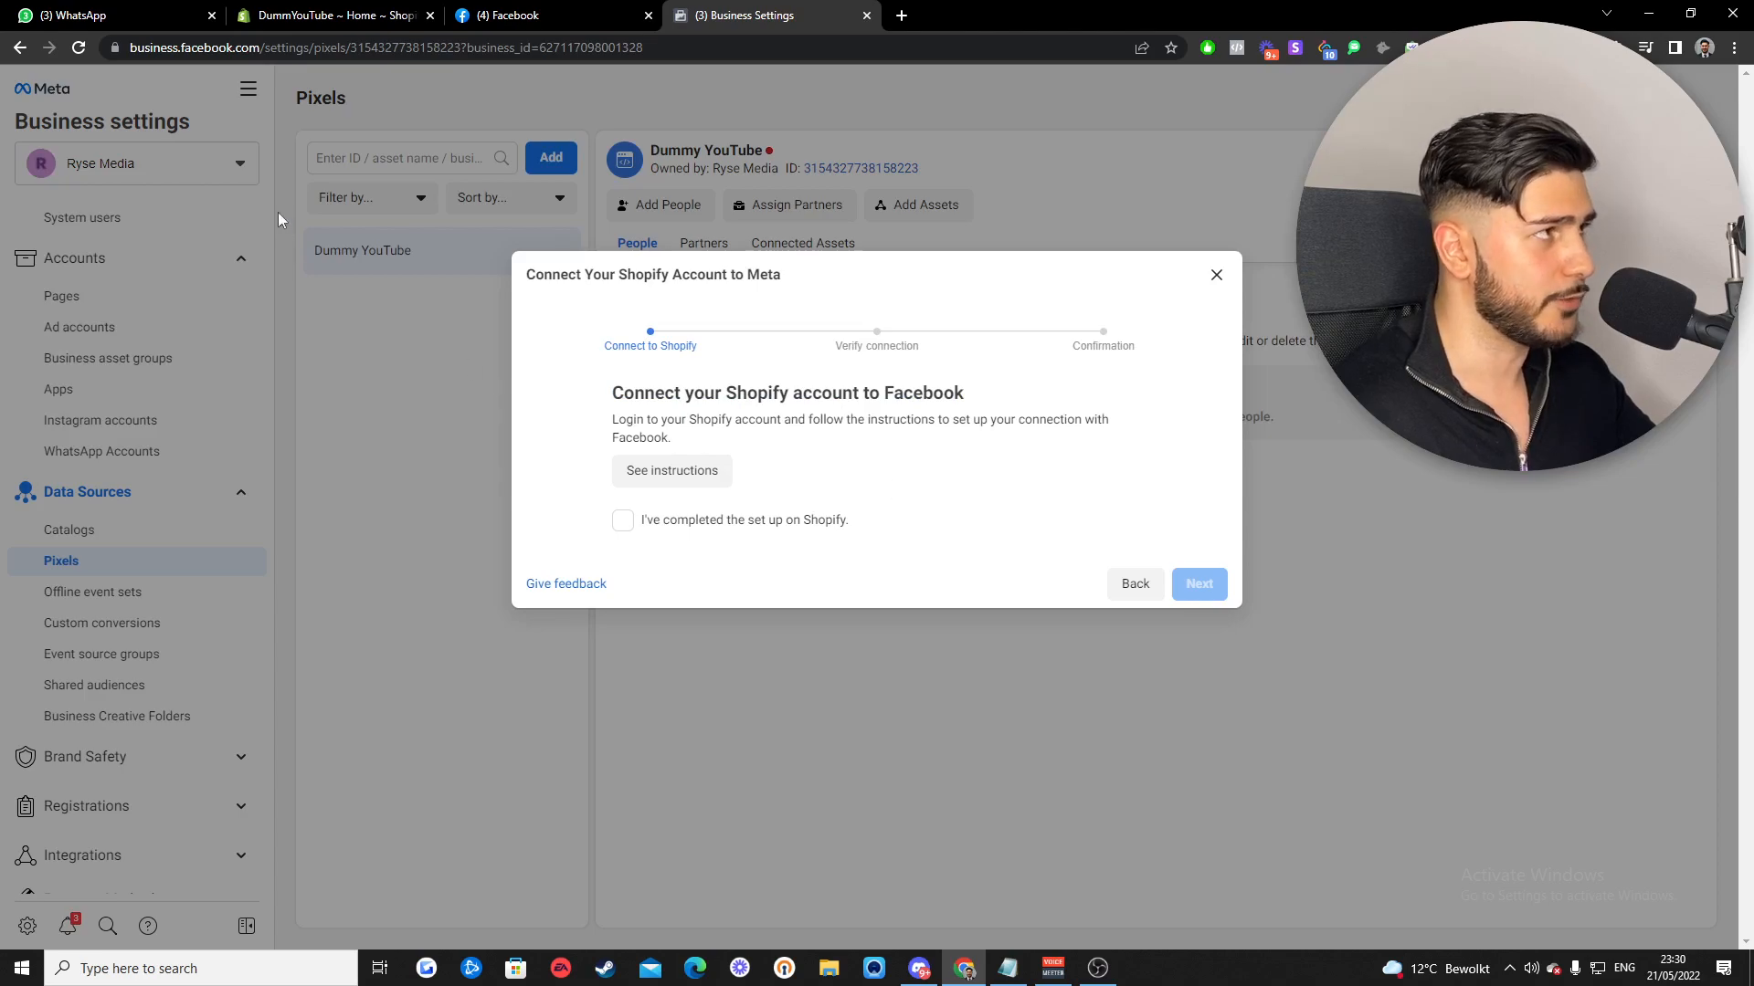
left_click(314, 11)
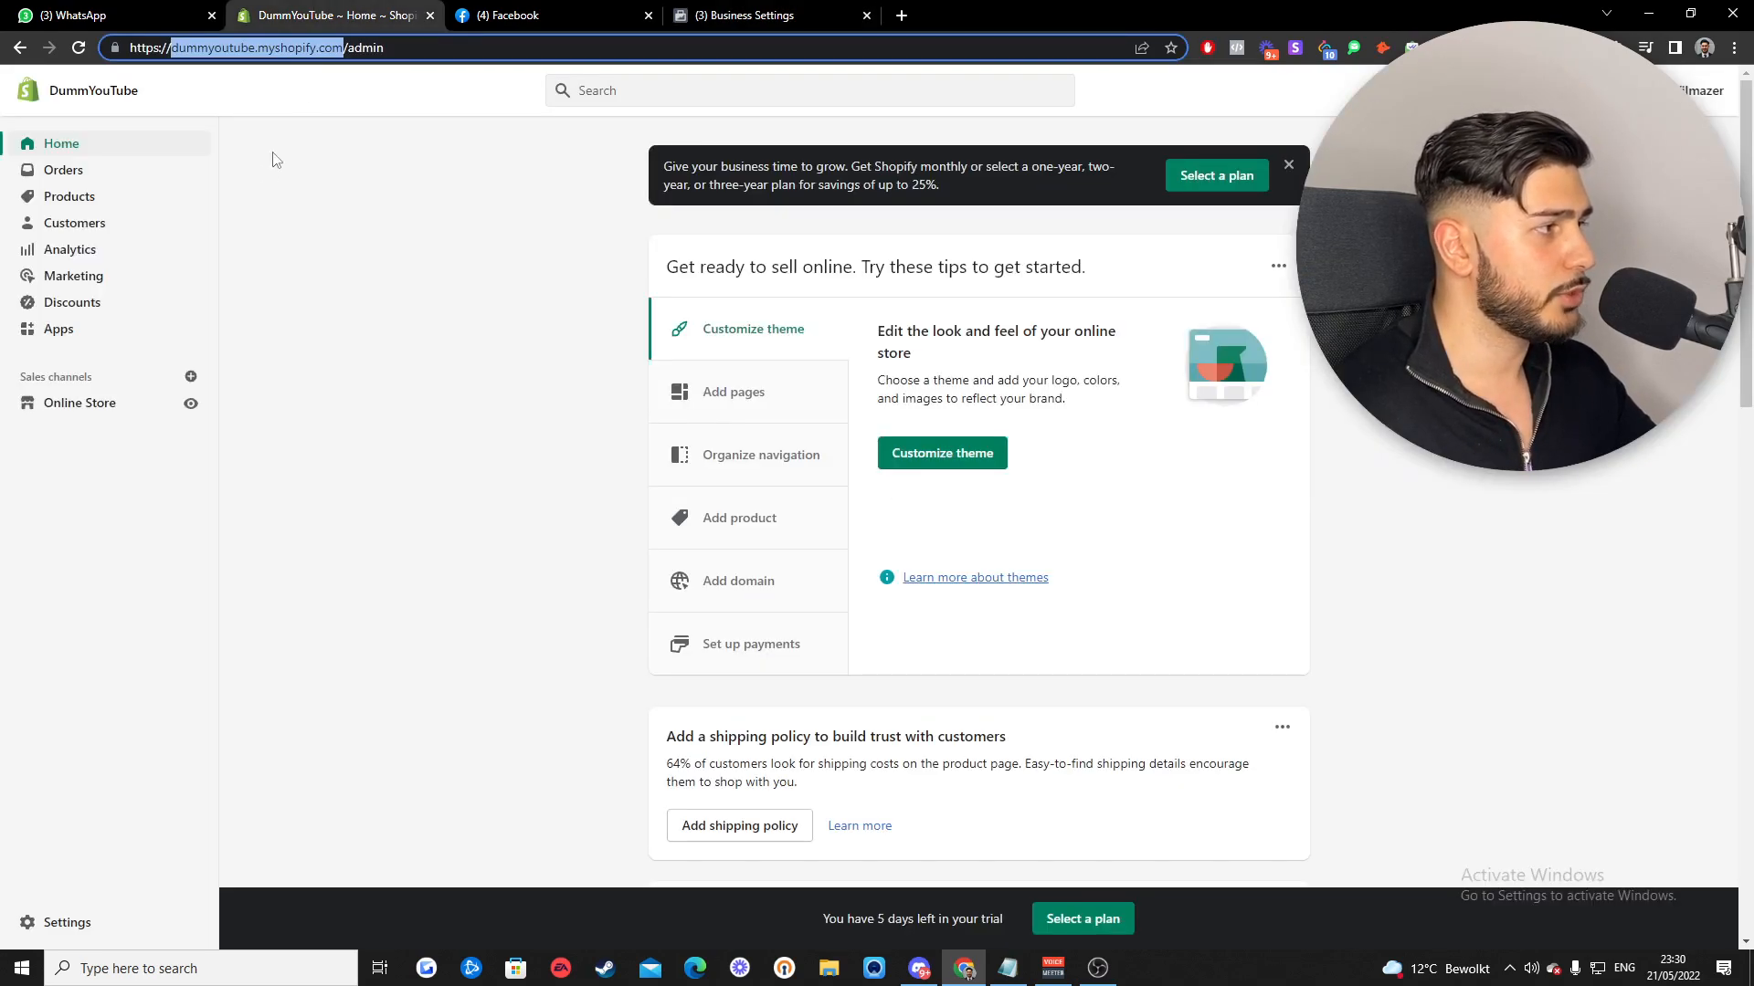
- In Online Store Preferences, start the Facebook setup from the Facebook Pixel section
left_click(70, 407)
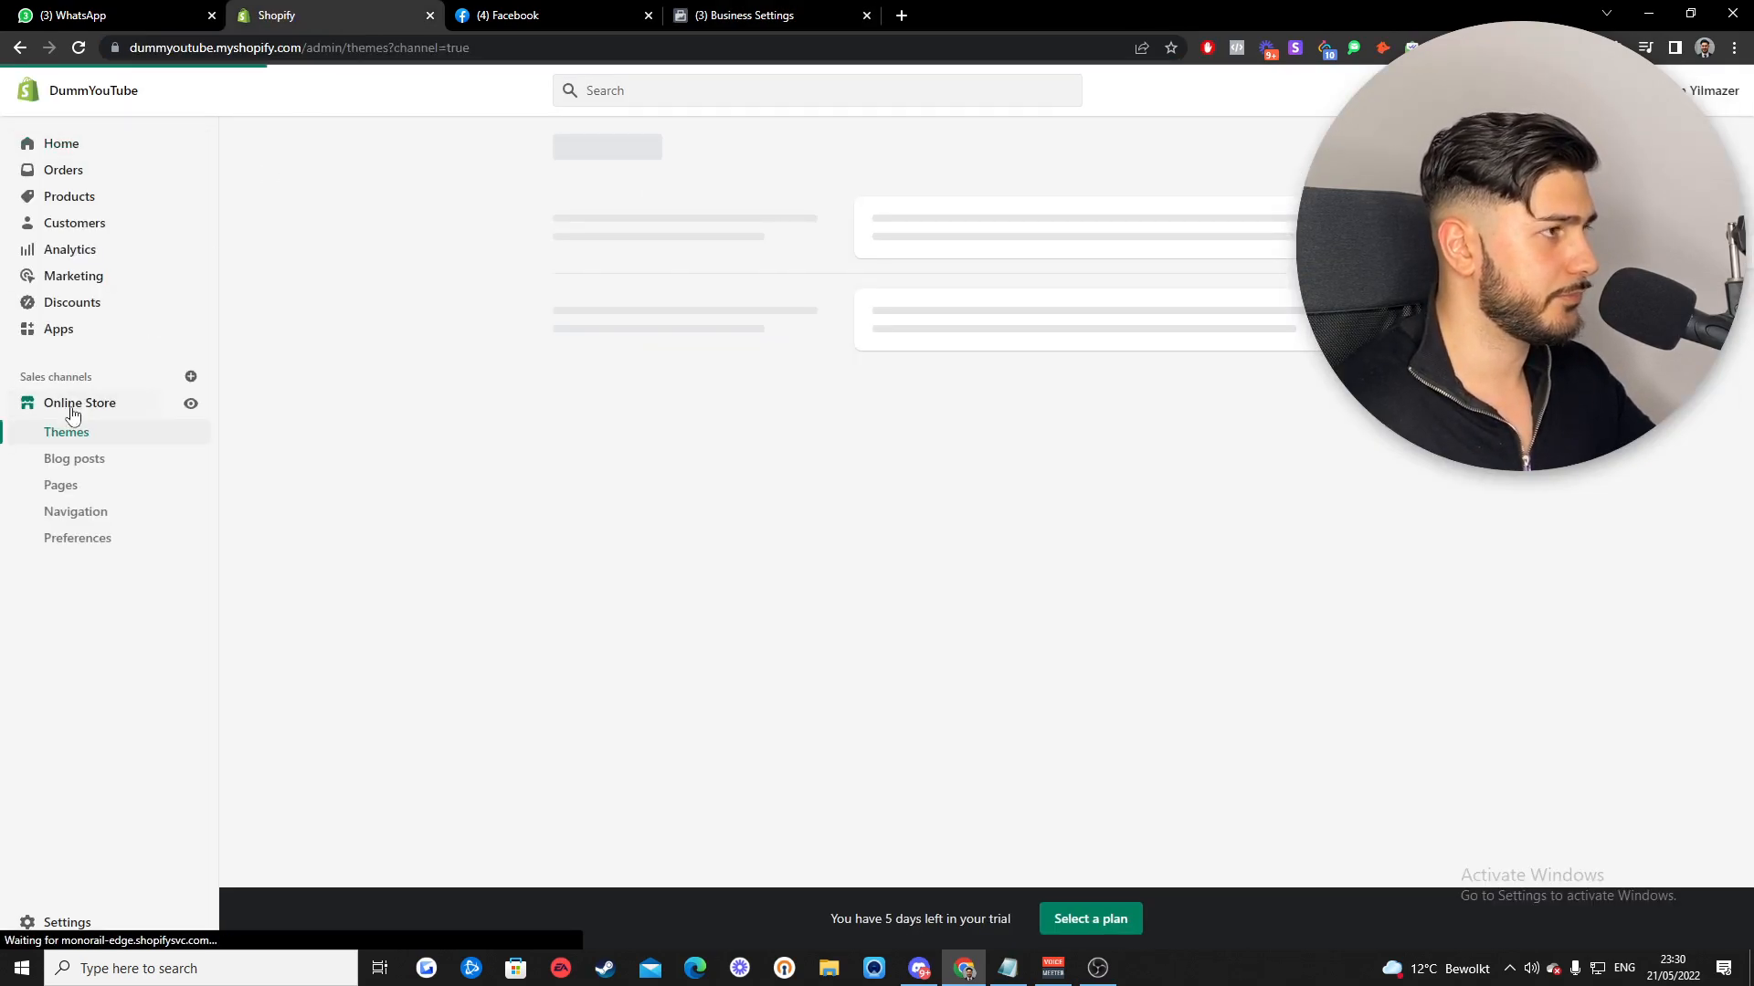
left_click(77, 539)
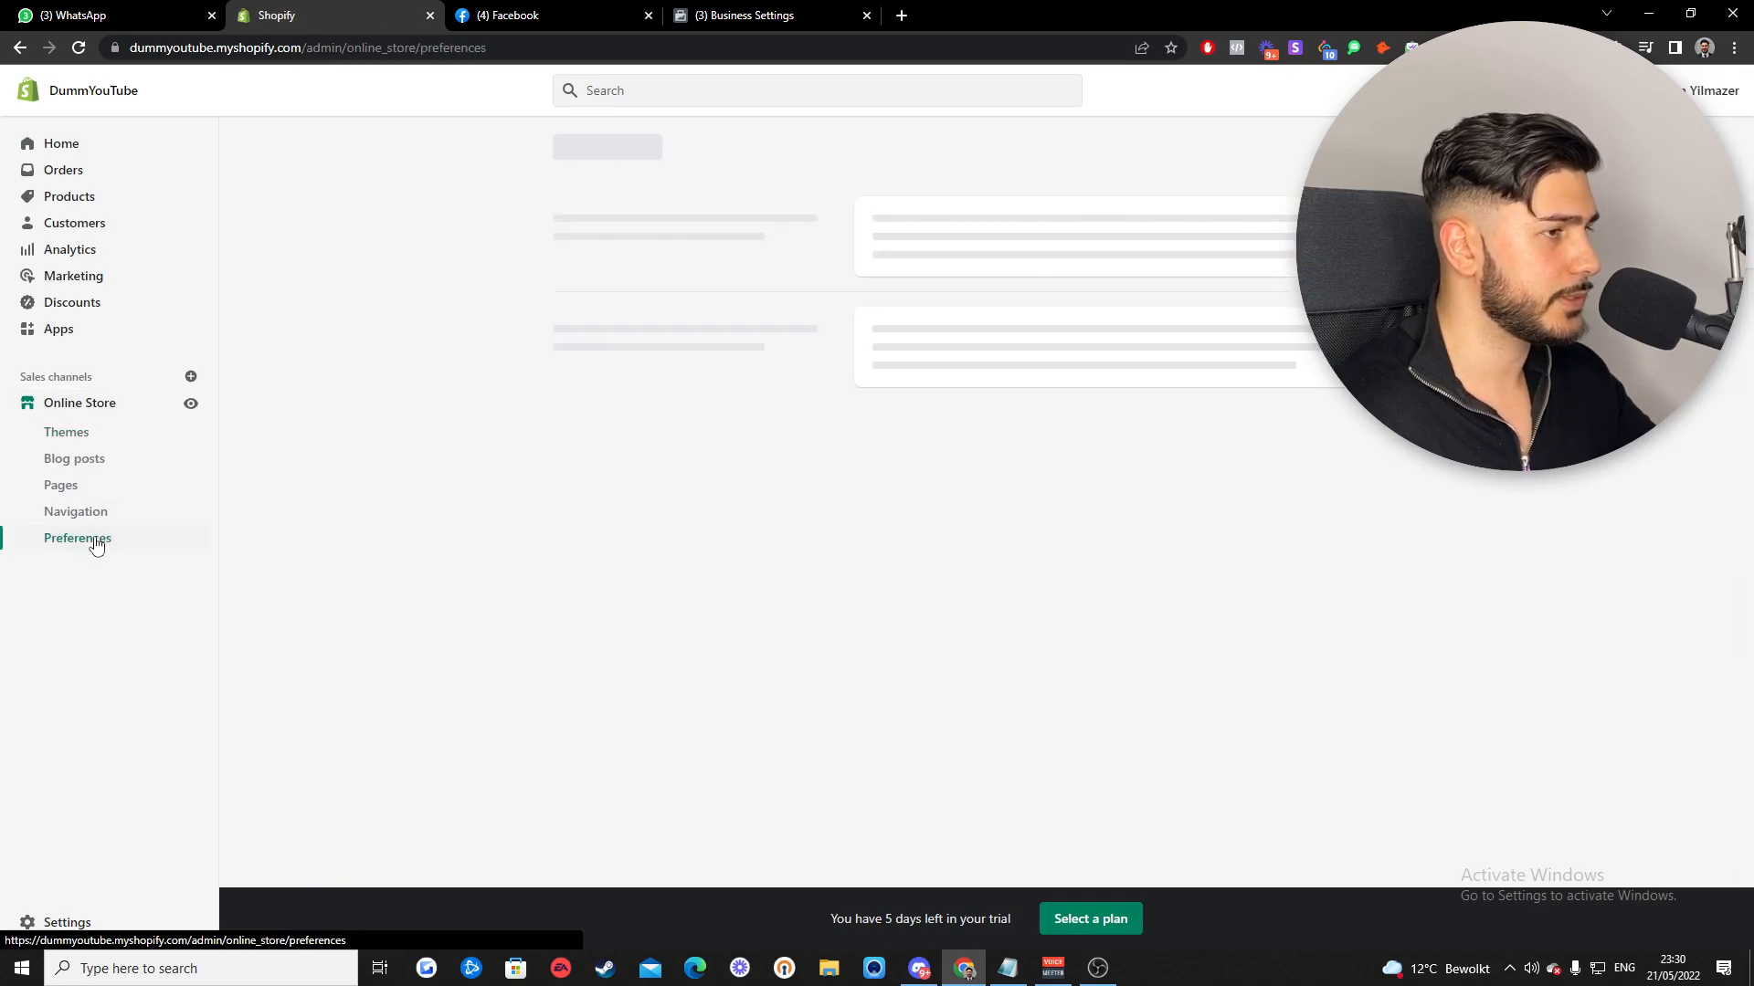
scroll(651, 429, "down", 2)
scroll(650, 429, "down", 5)
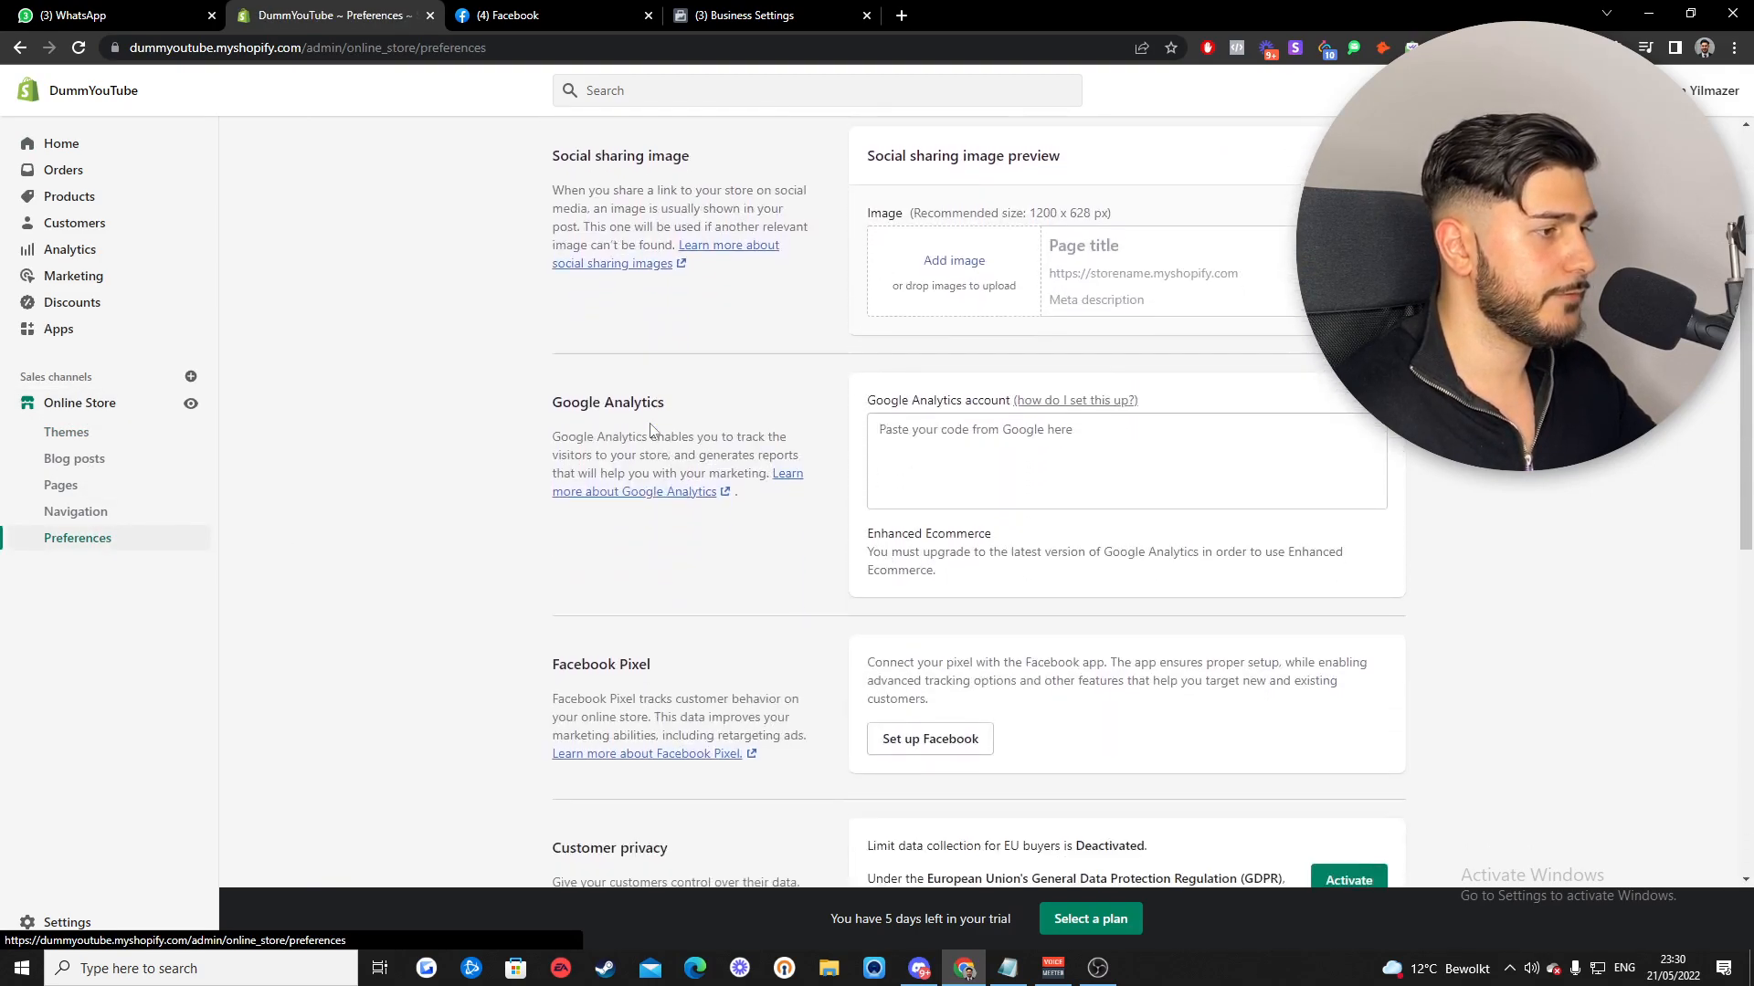
left_click_drag(658, 489, 551, 493)
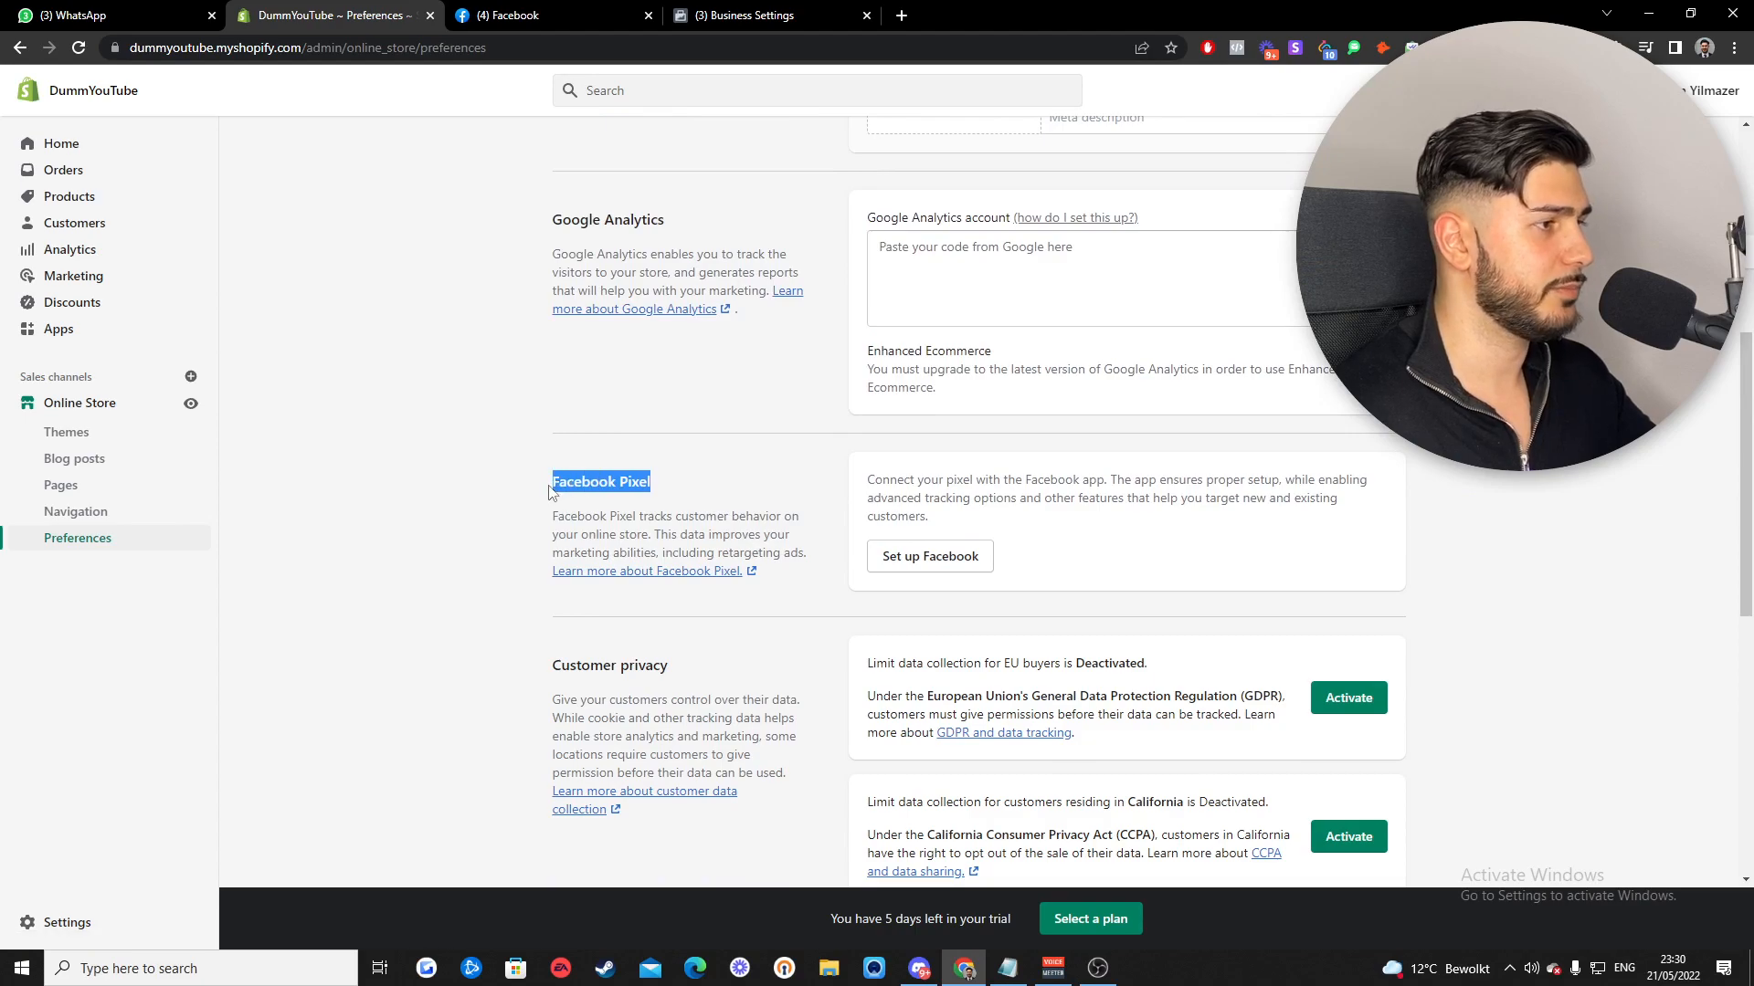
left_click(681, 457)
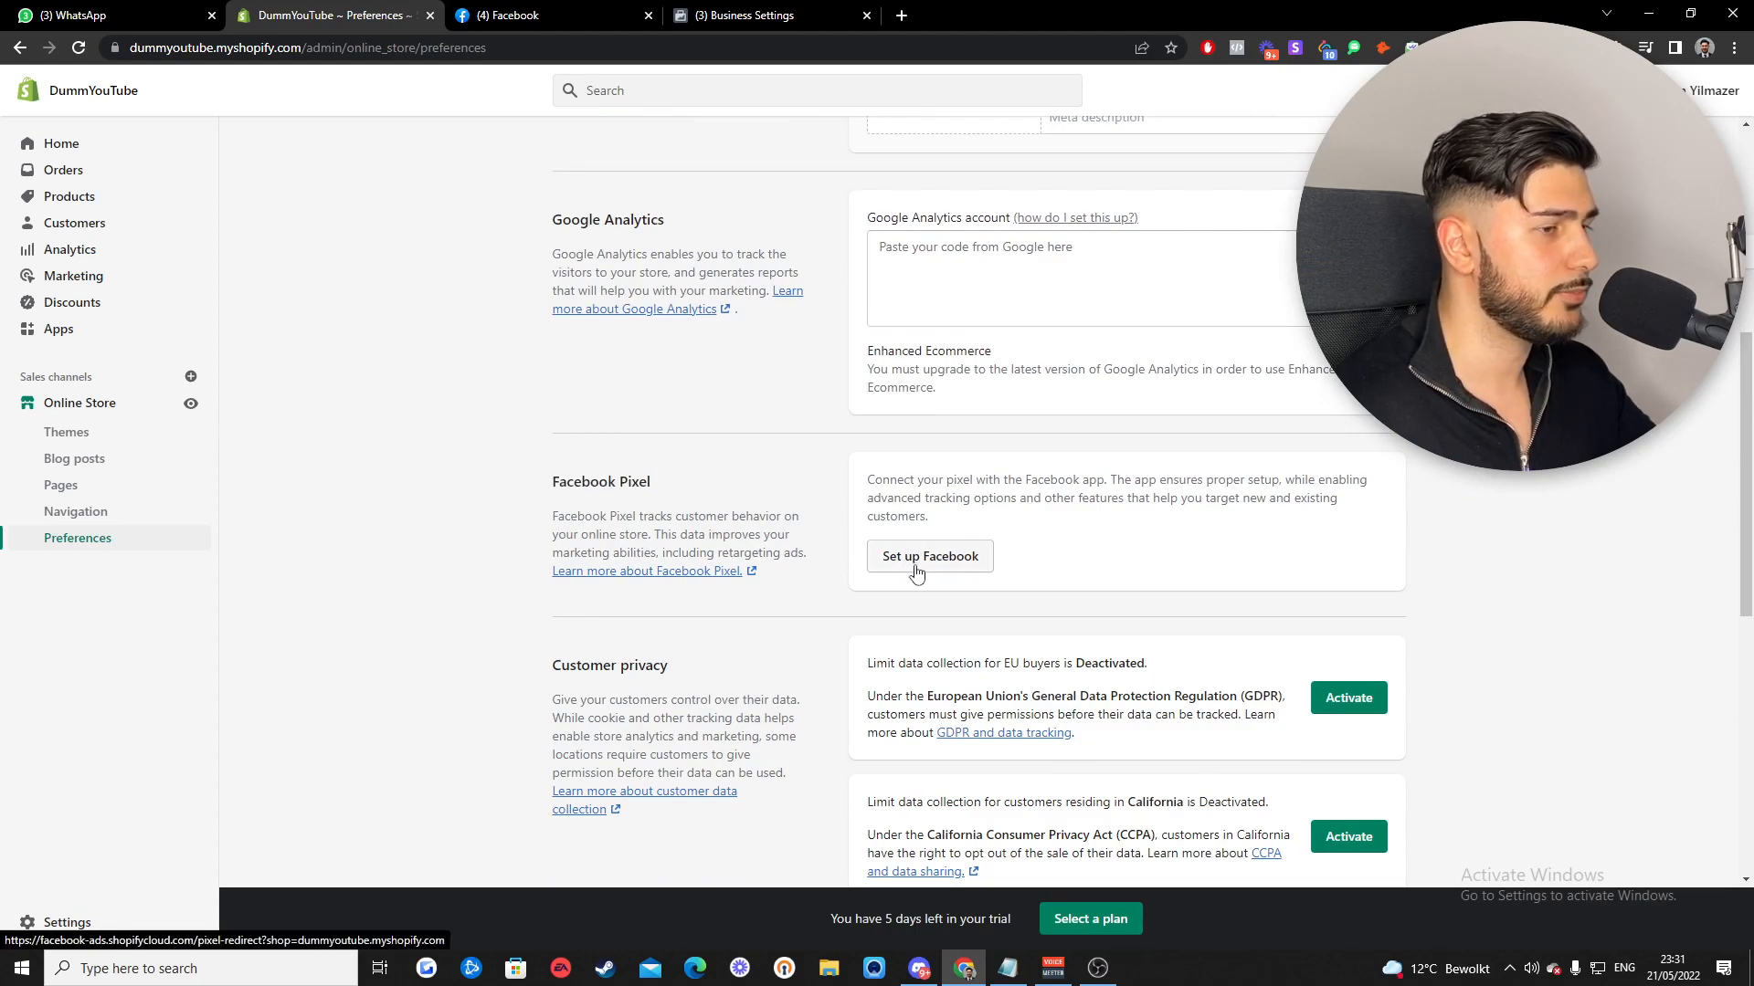
left_click(916, 570)
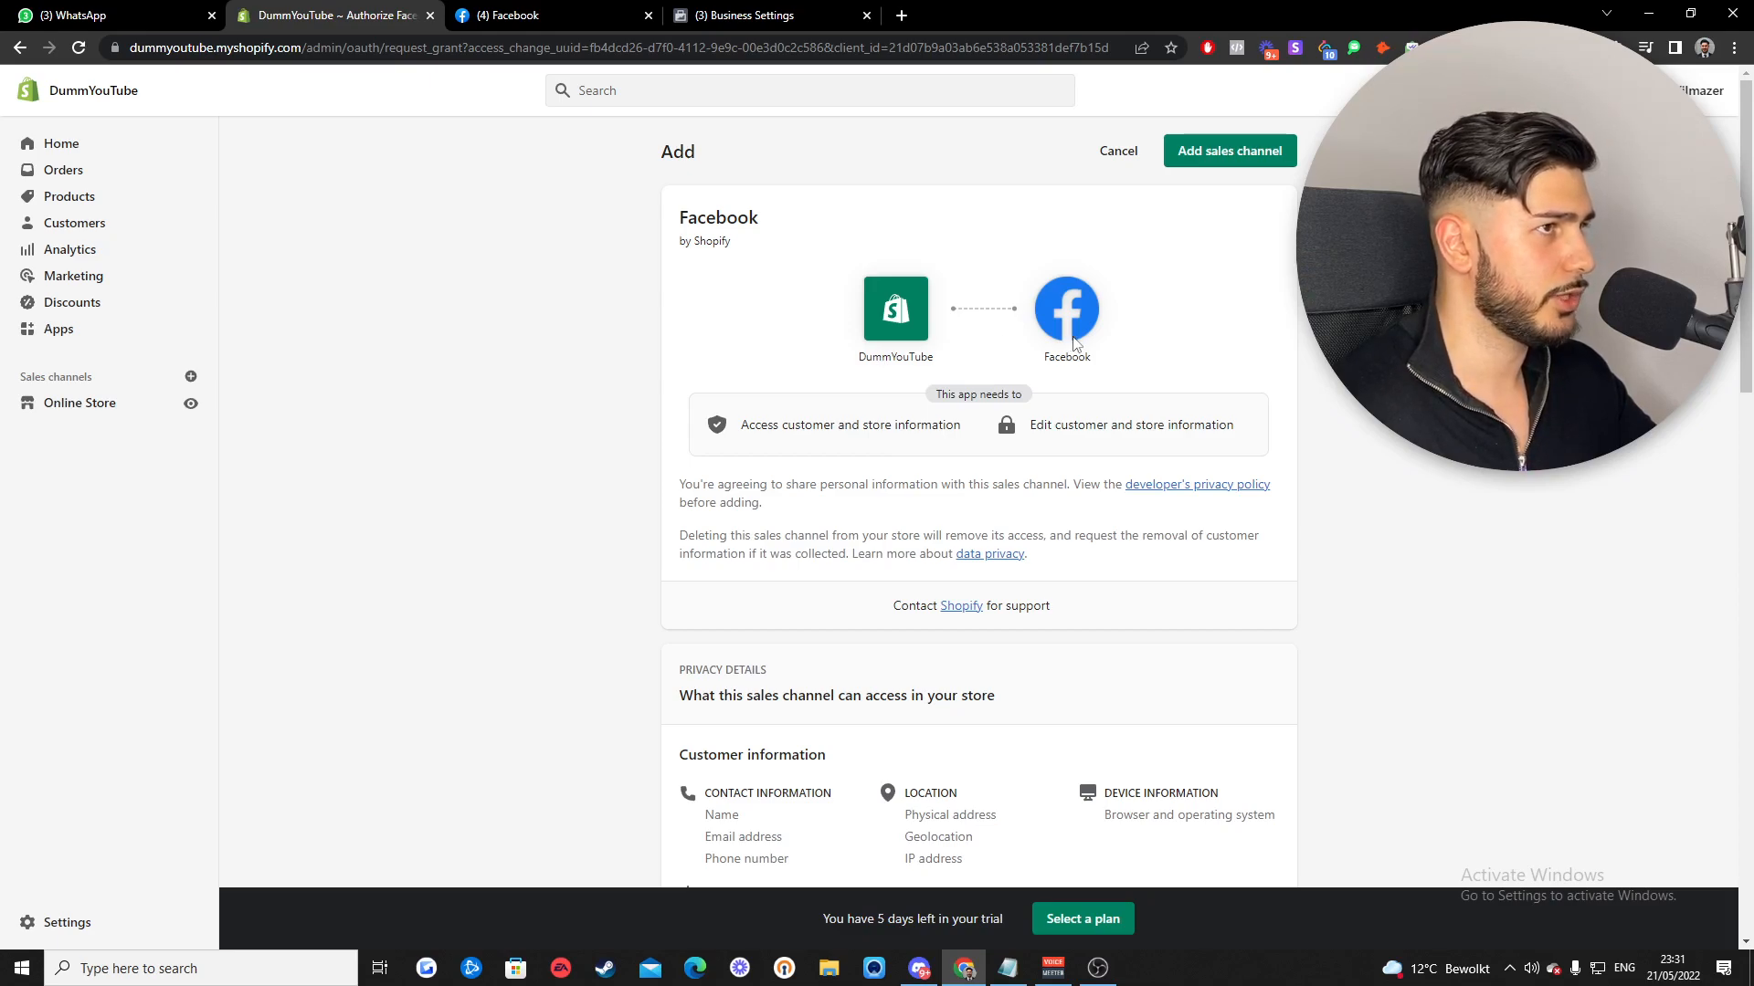
- Add Facebook as a sales channel for the DummYouTube store
left_click(1209, 161)
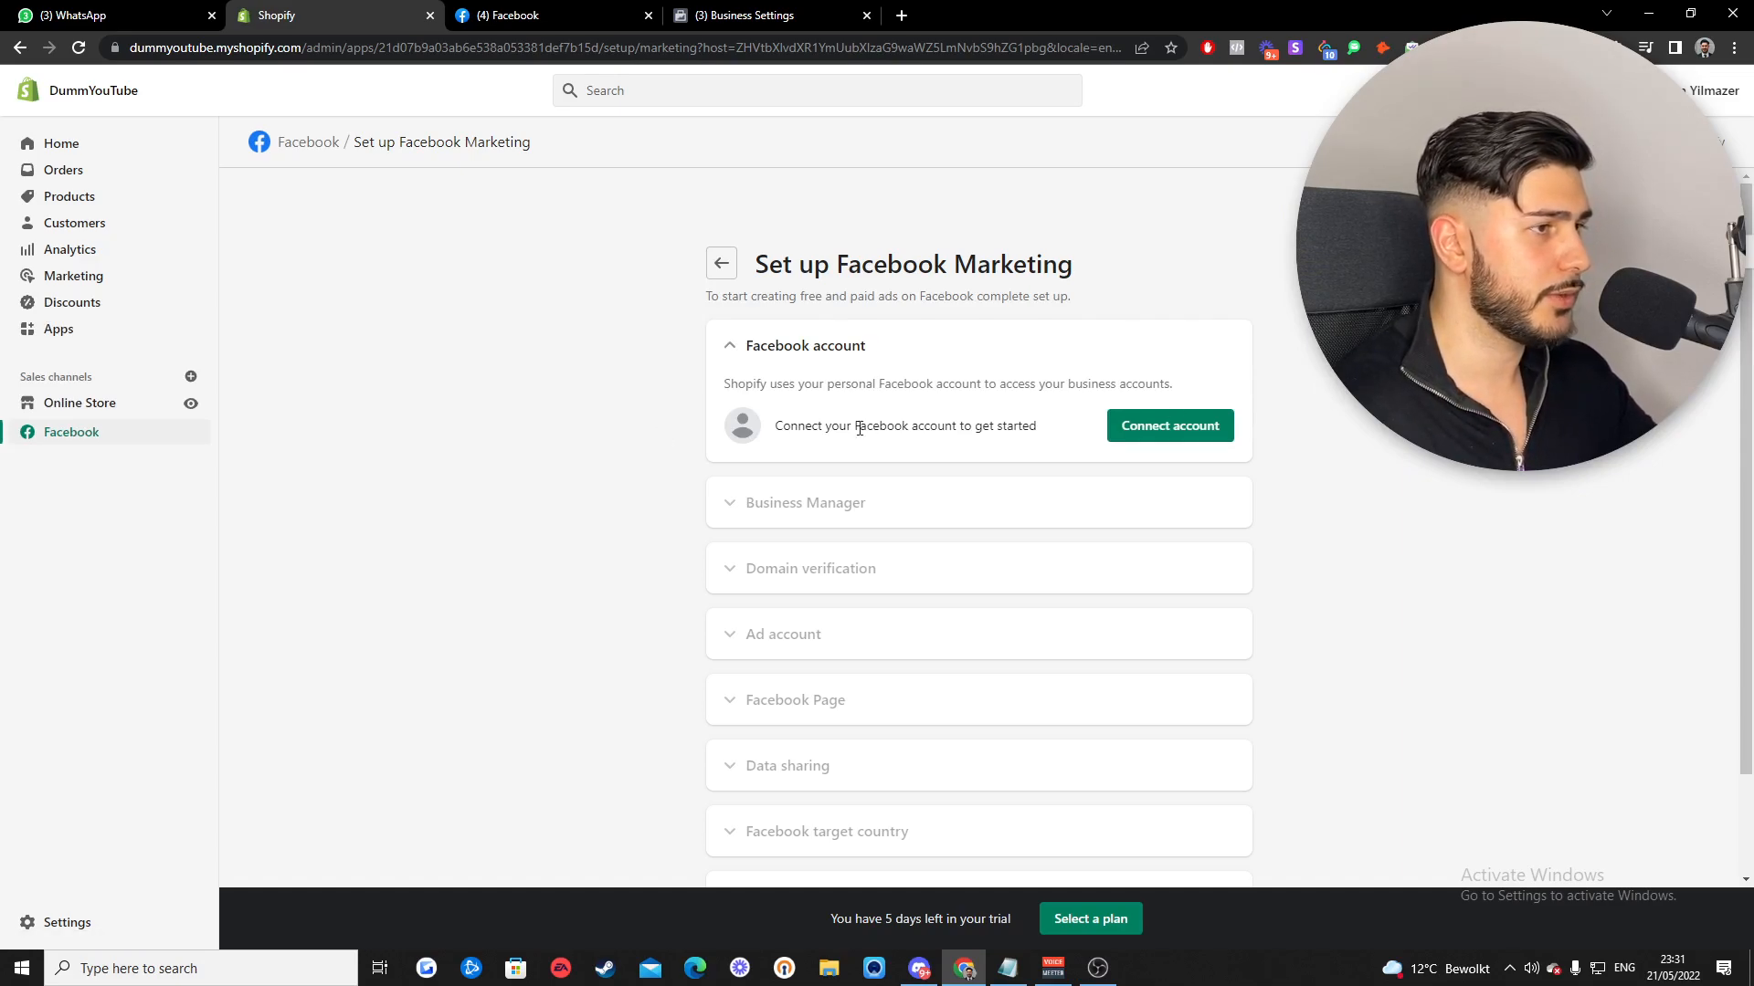
- Connect the Facebook account by re-entering its password and granting Shopify the requested access
left_click_drag(783, 428, 1014, 443)
left_click(1060, 441)
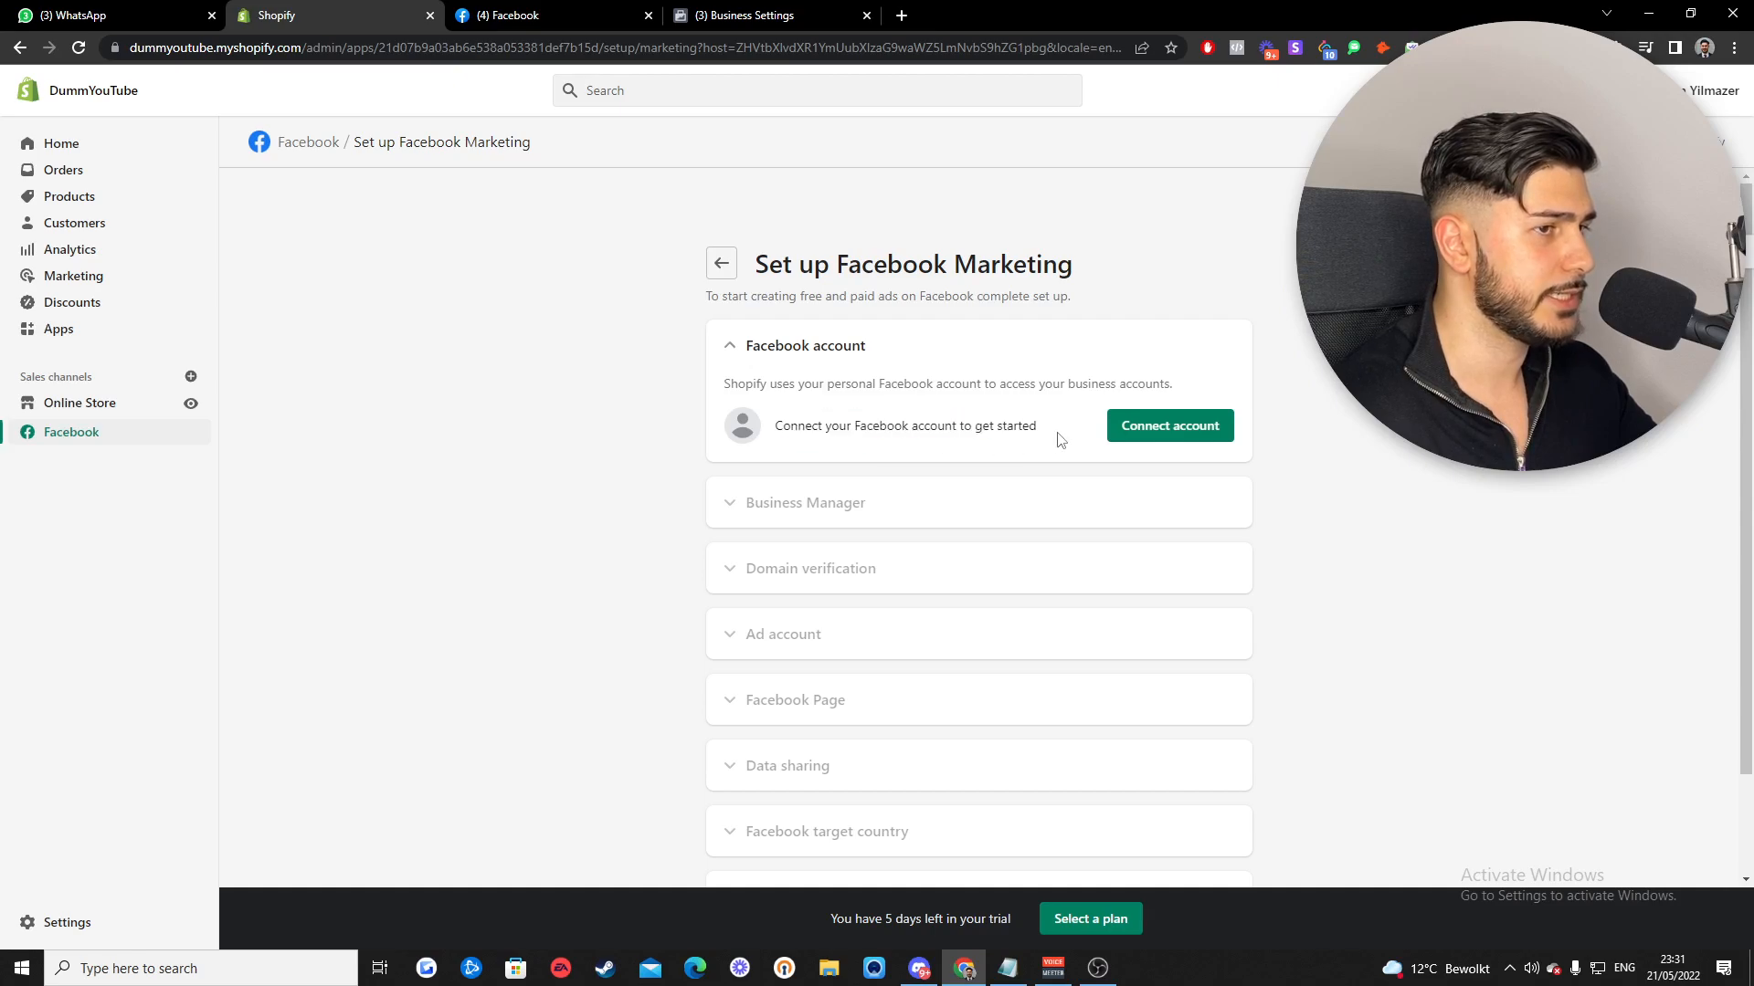
left_click(1163, 428)
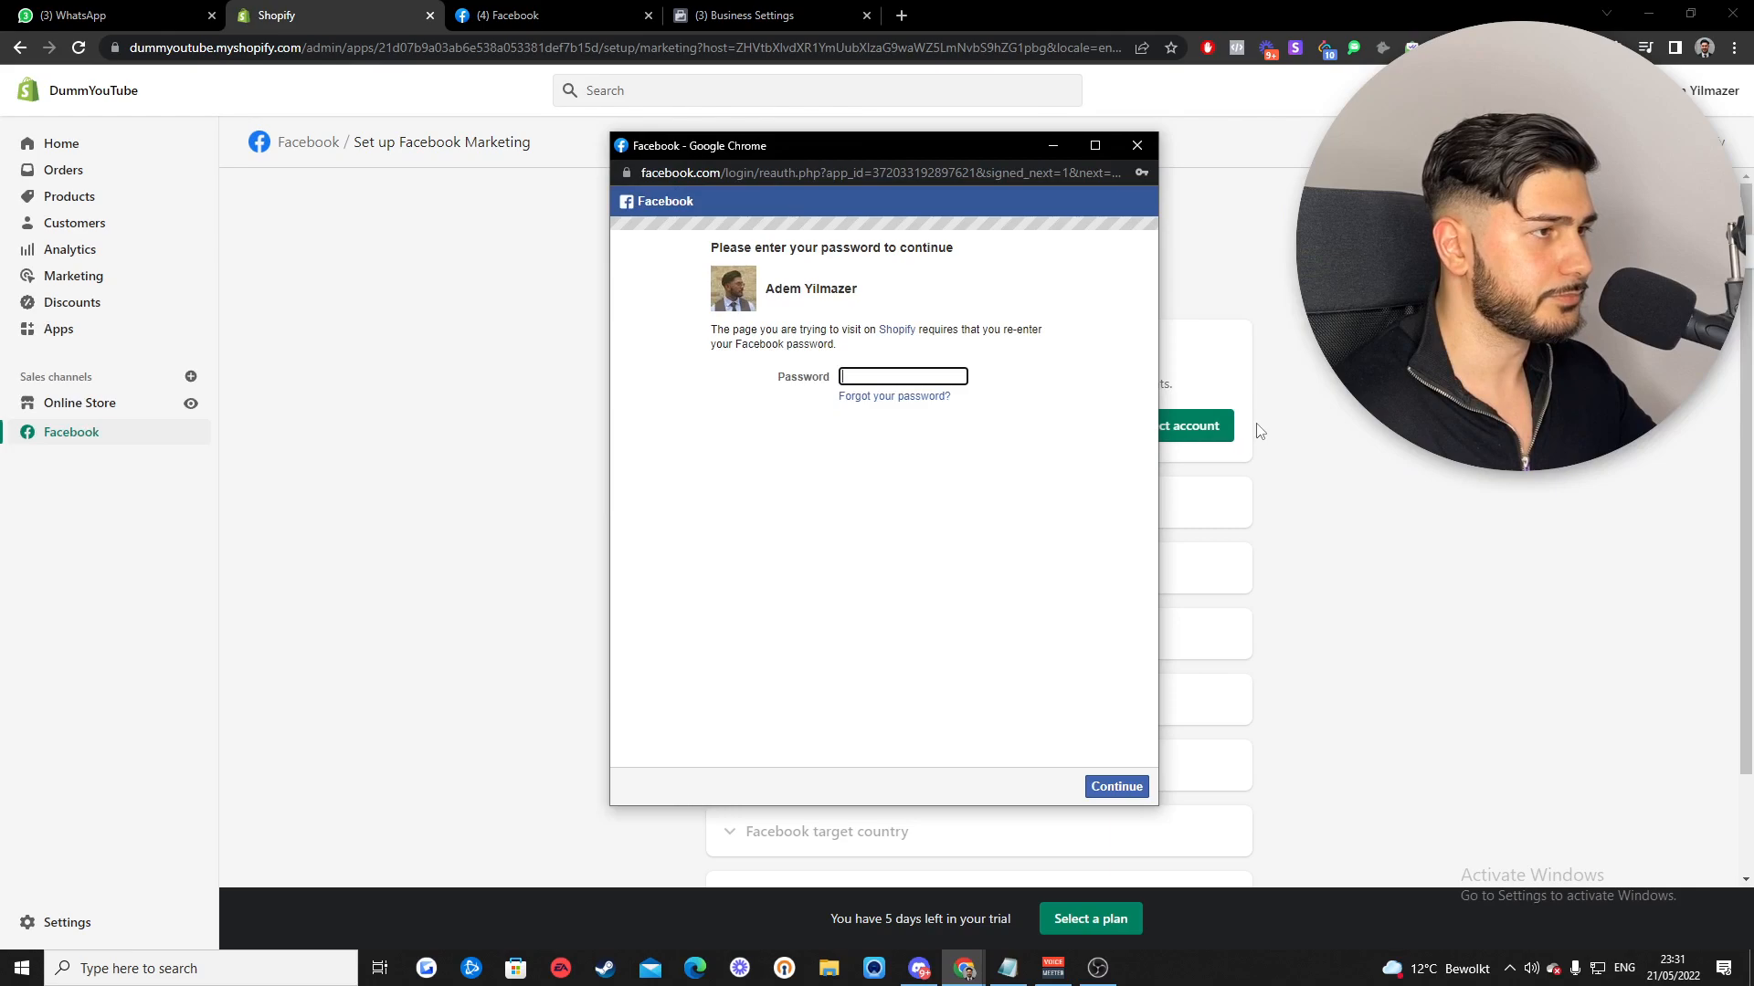
left_click(908, 377)
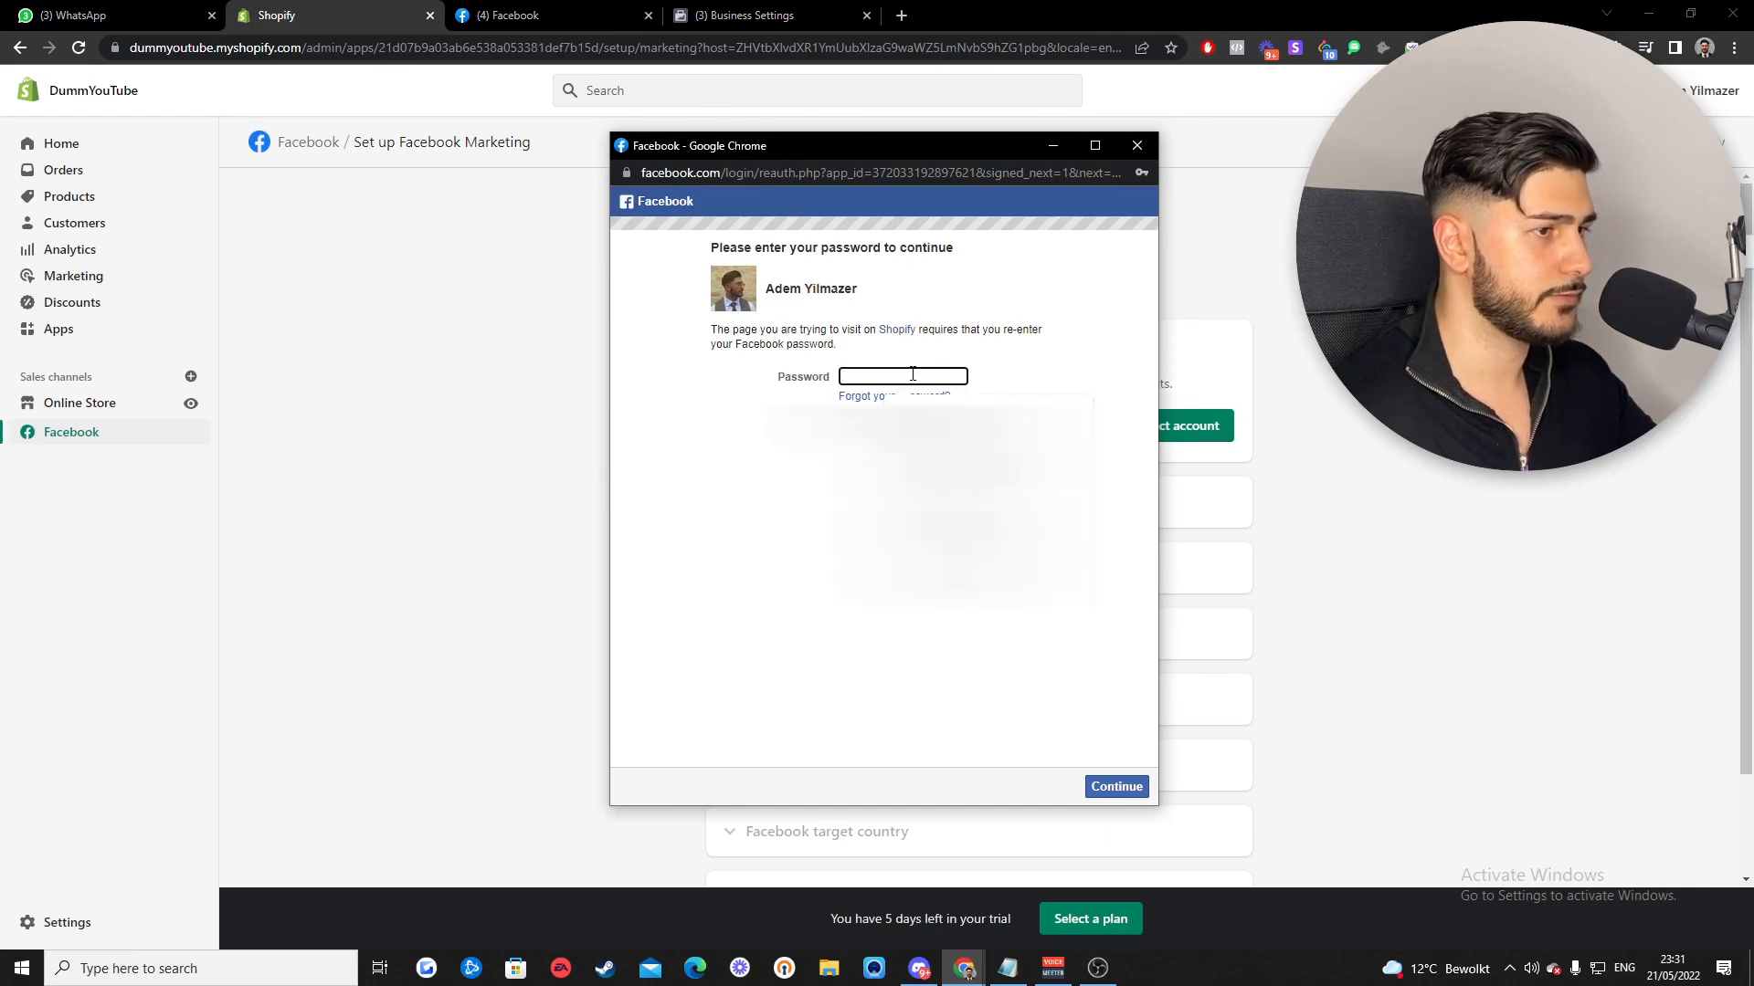
type("****")
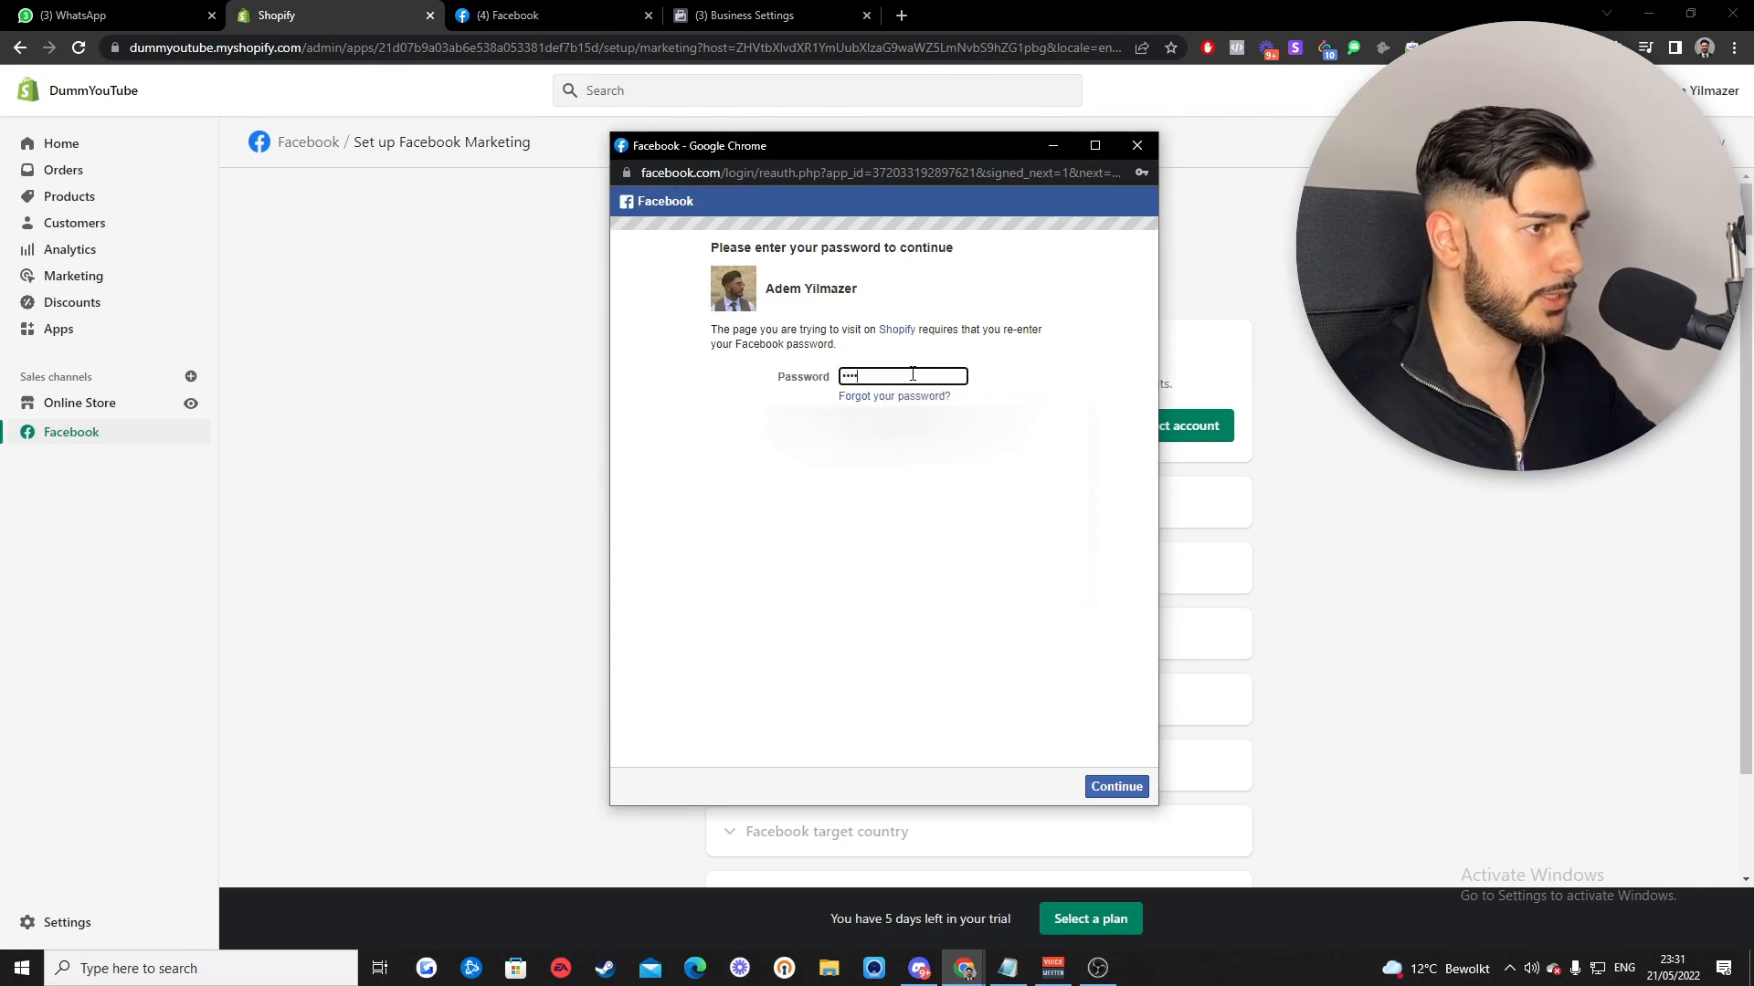
key("Return")
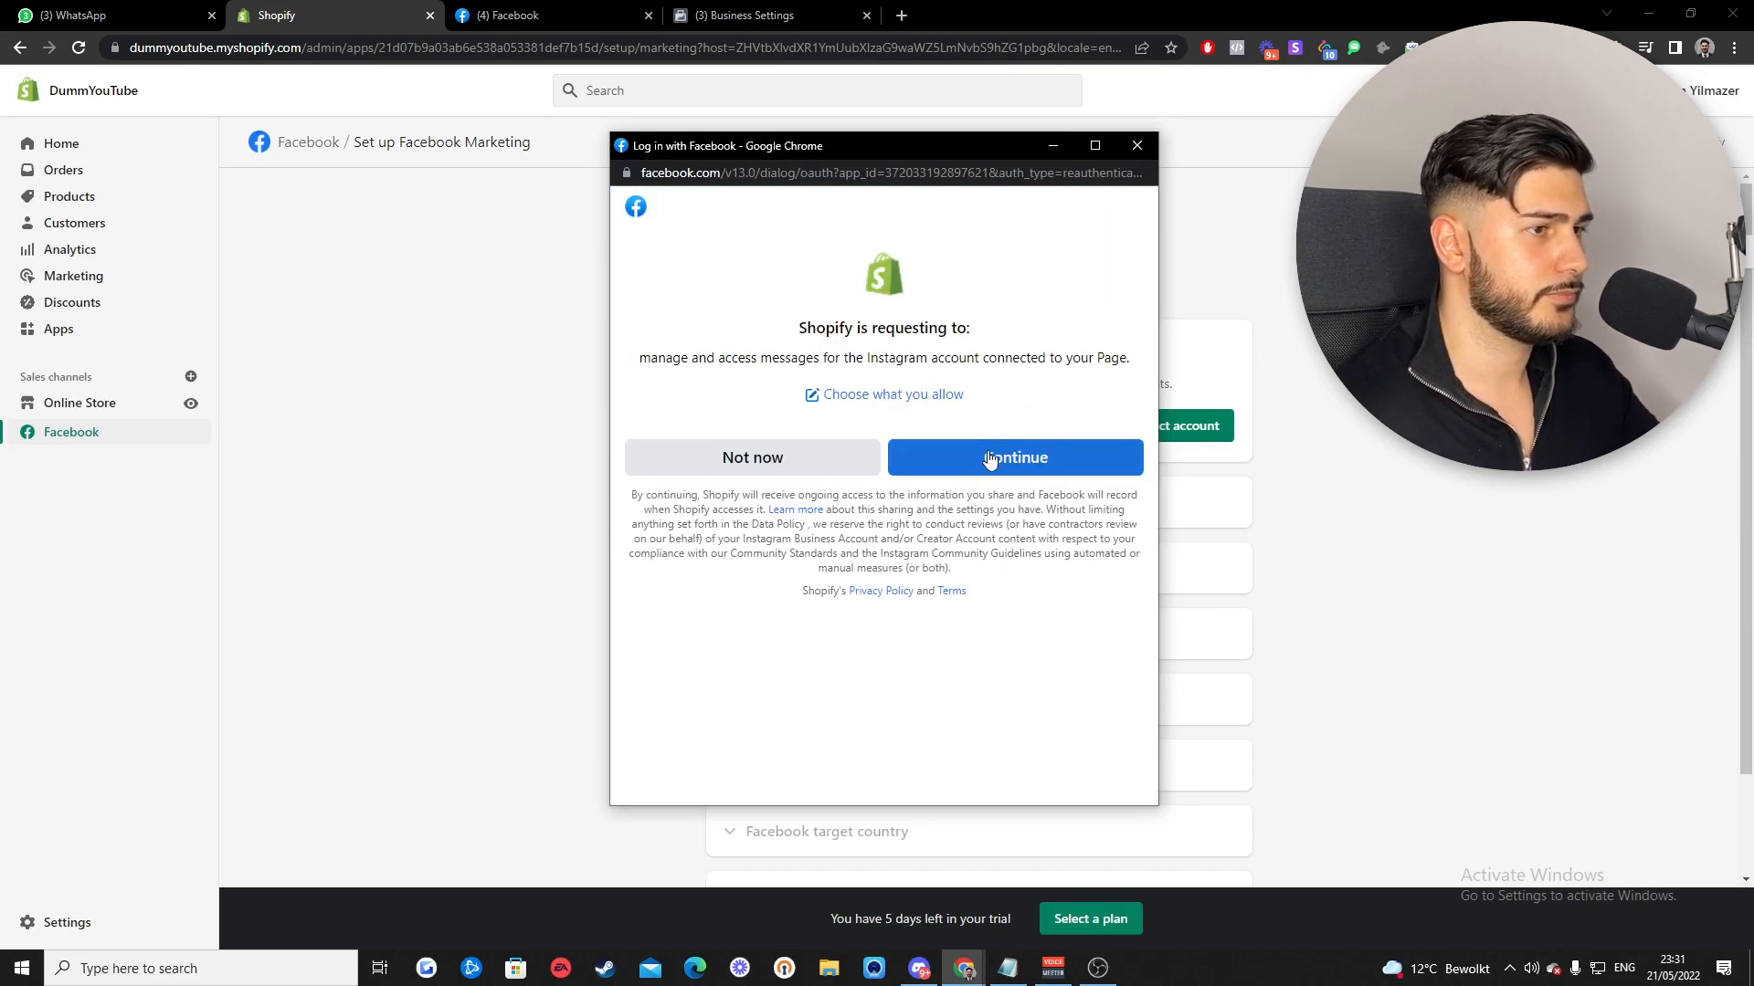
left_click(1044, 466)
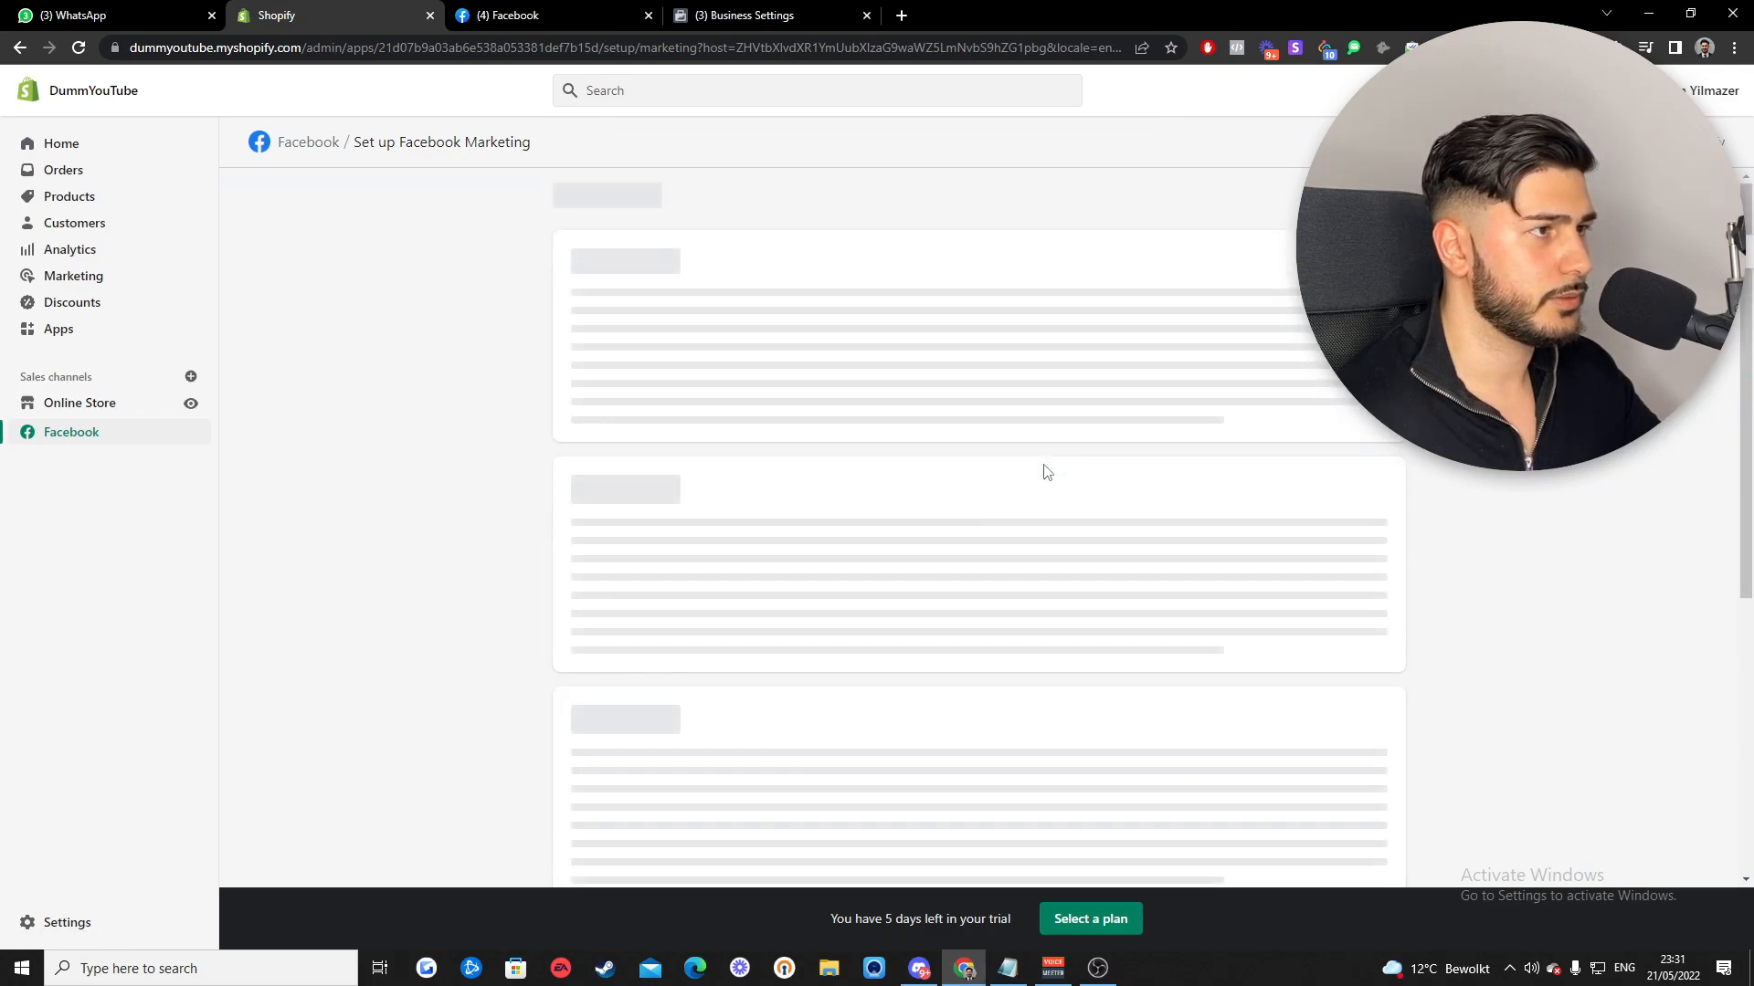
left_click(733, 348)
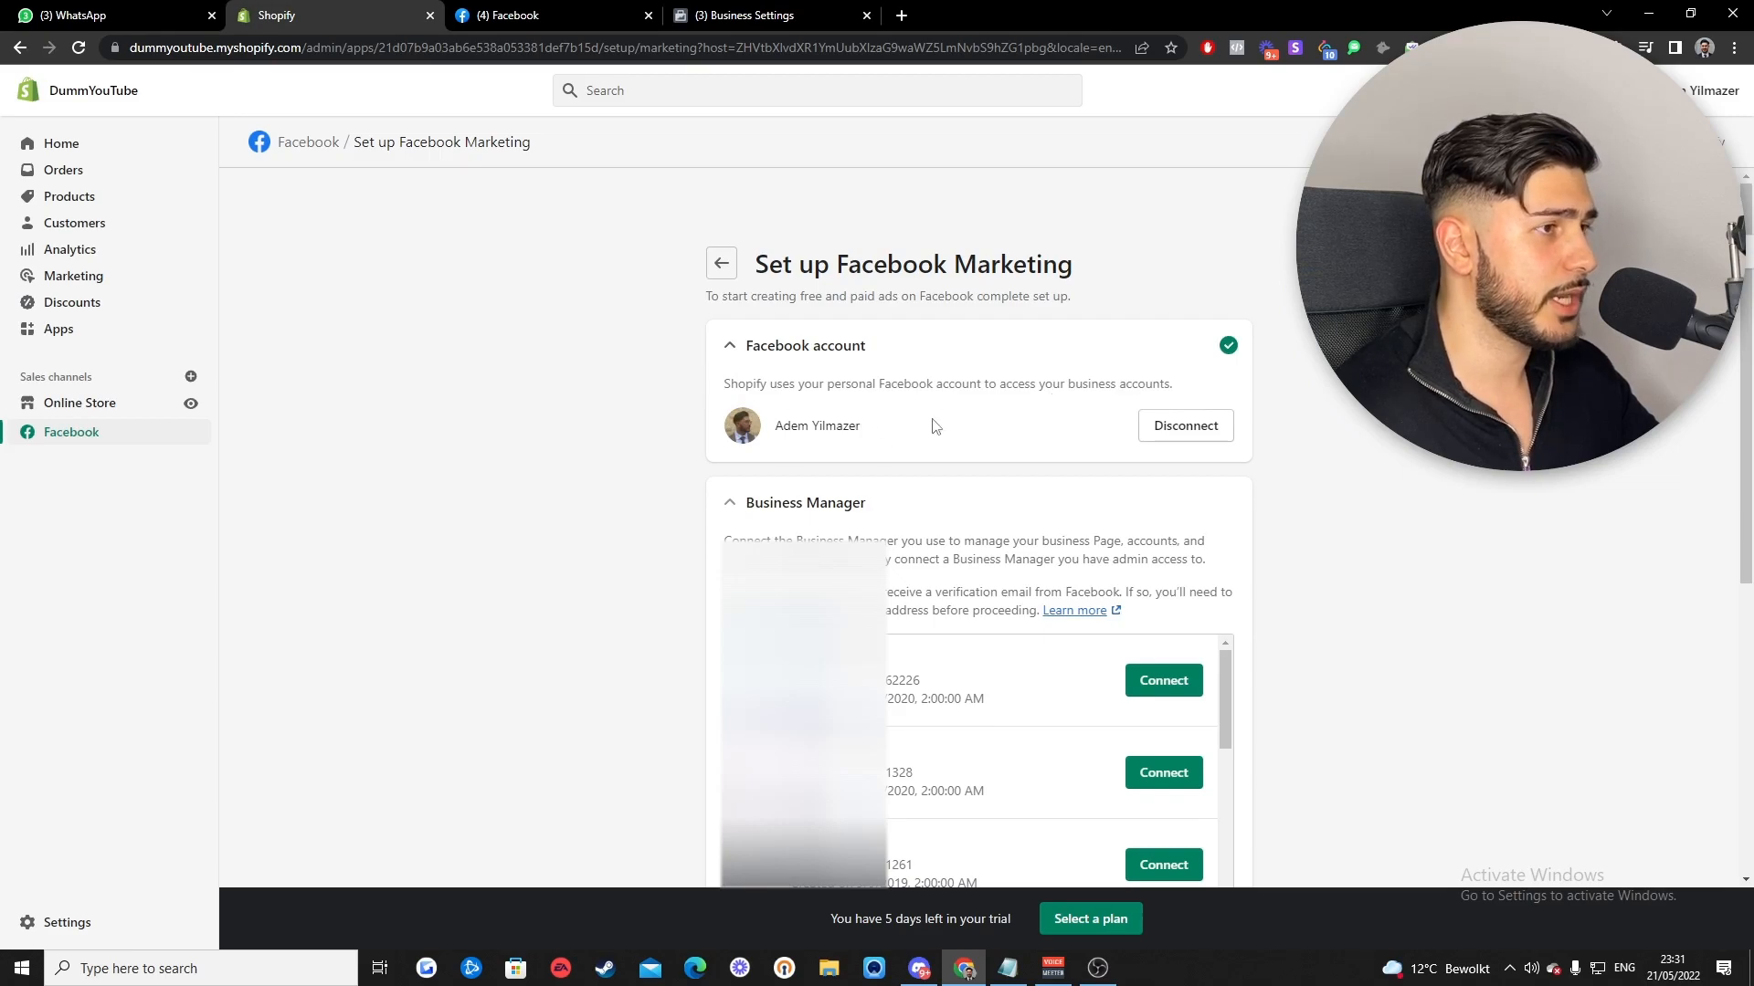
- Connect the second Business Manager and submit dummyyoutube.myshopify.com for domain verification
left_click(731, 347)
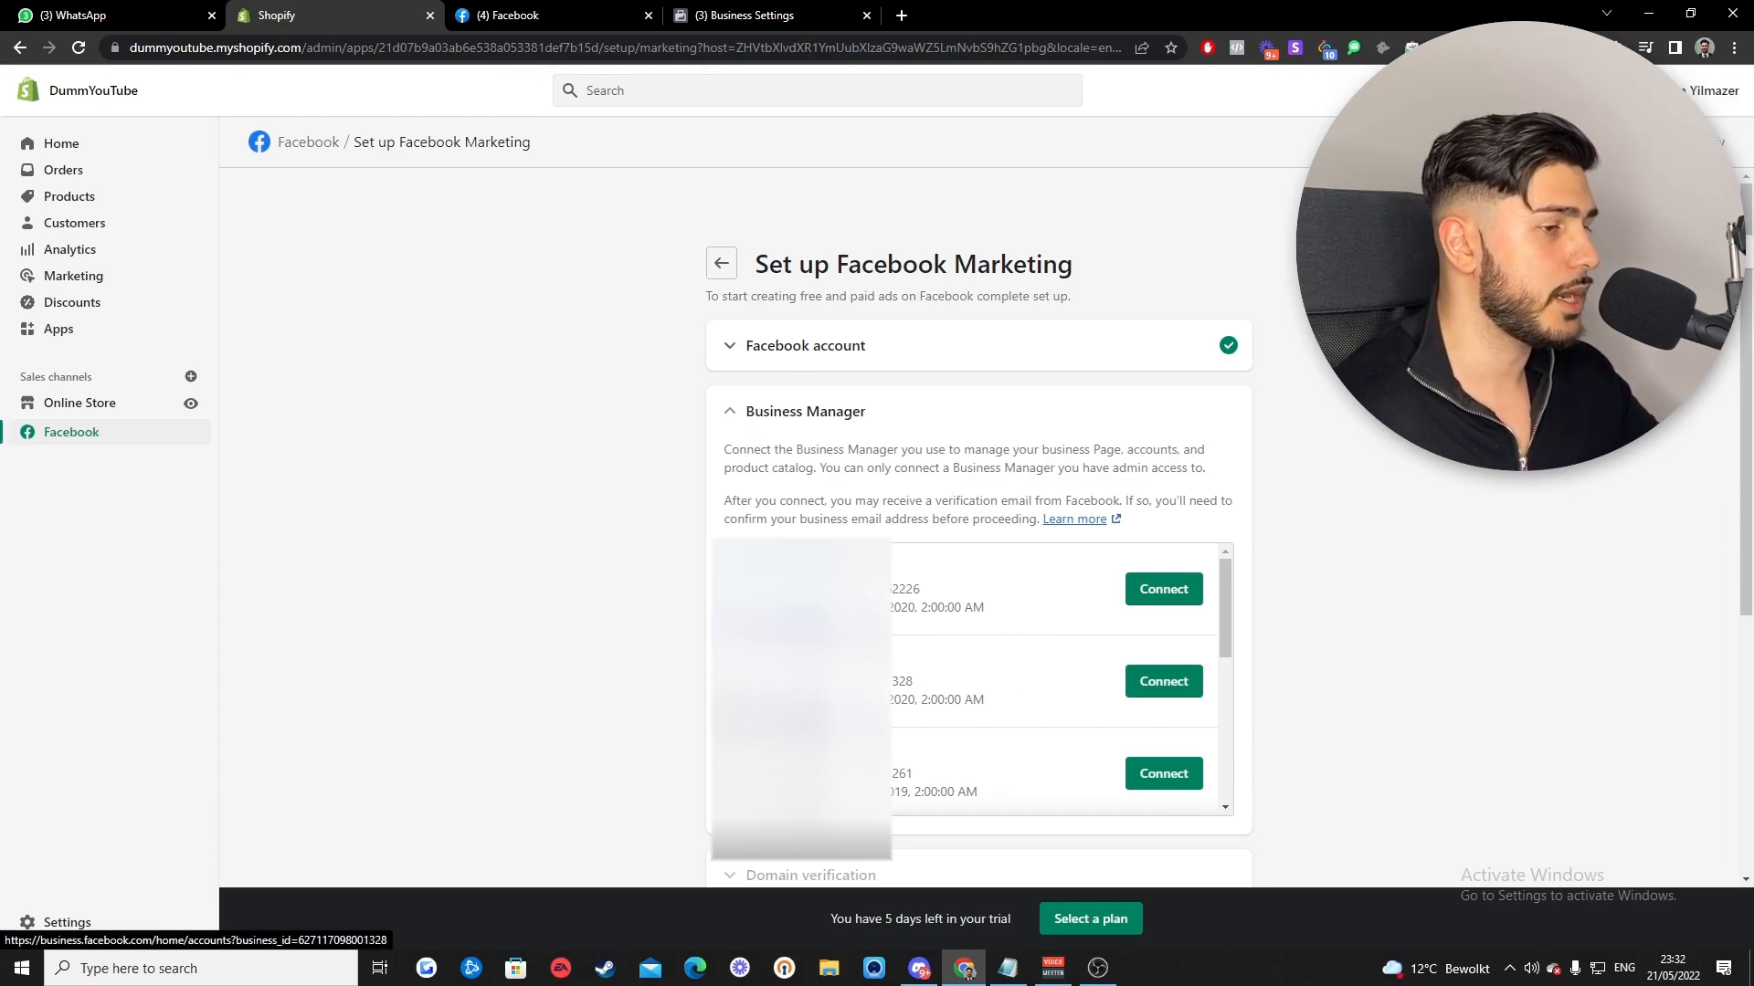
left_click(1165, 683)
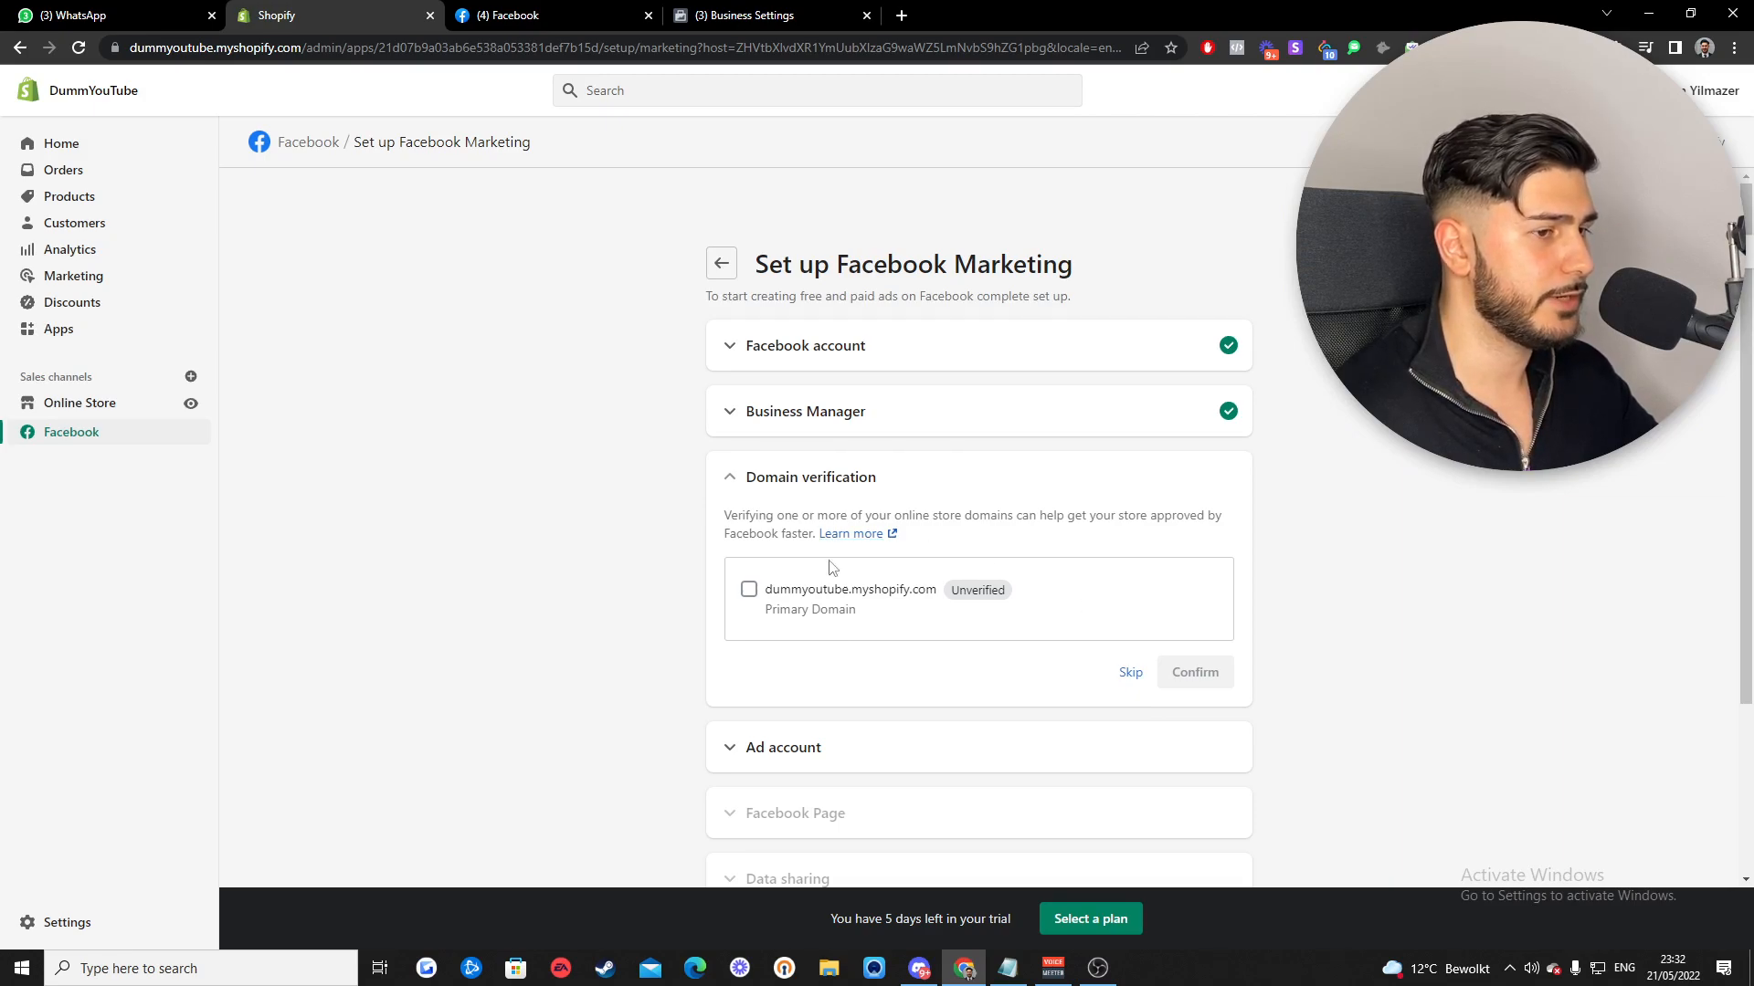
left_click(748, 590)
left_click(1188, 686)
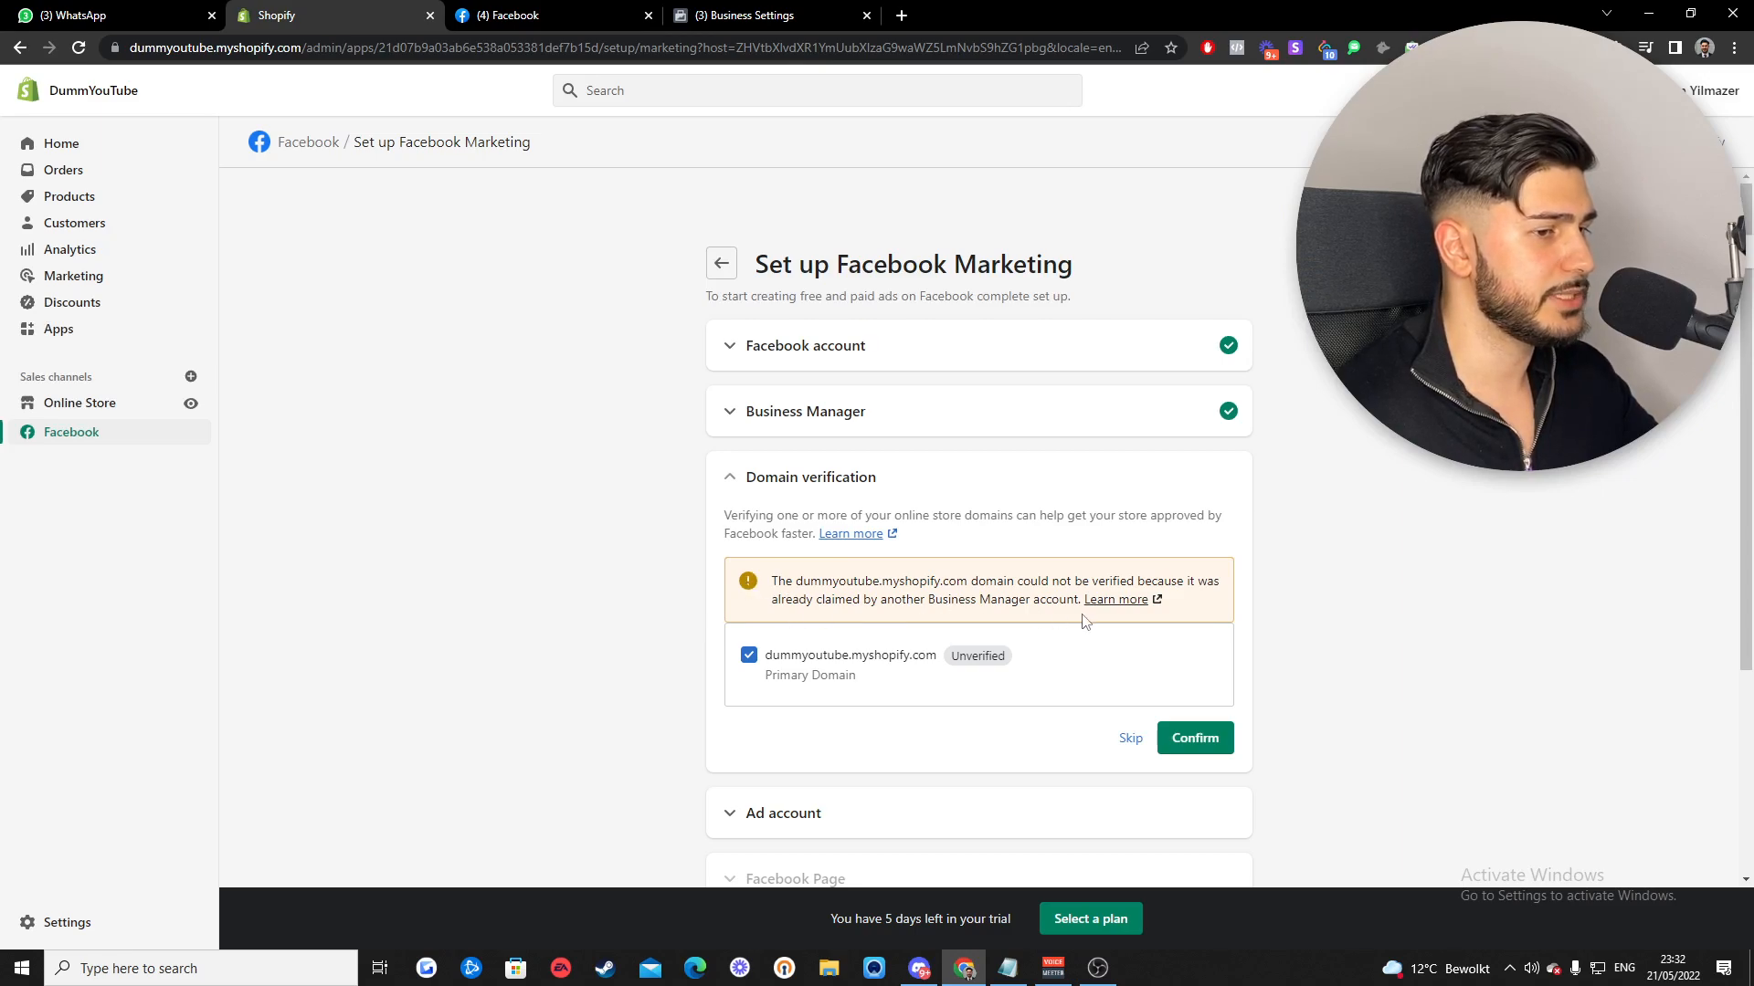
scroll(1087, 624, "down", 1)
- Skip domain verification and connect the Dummy YouTube ad account
left_click(1129, 646)
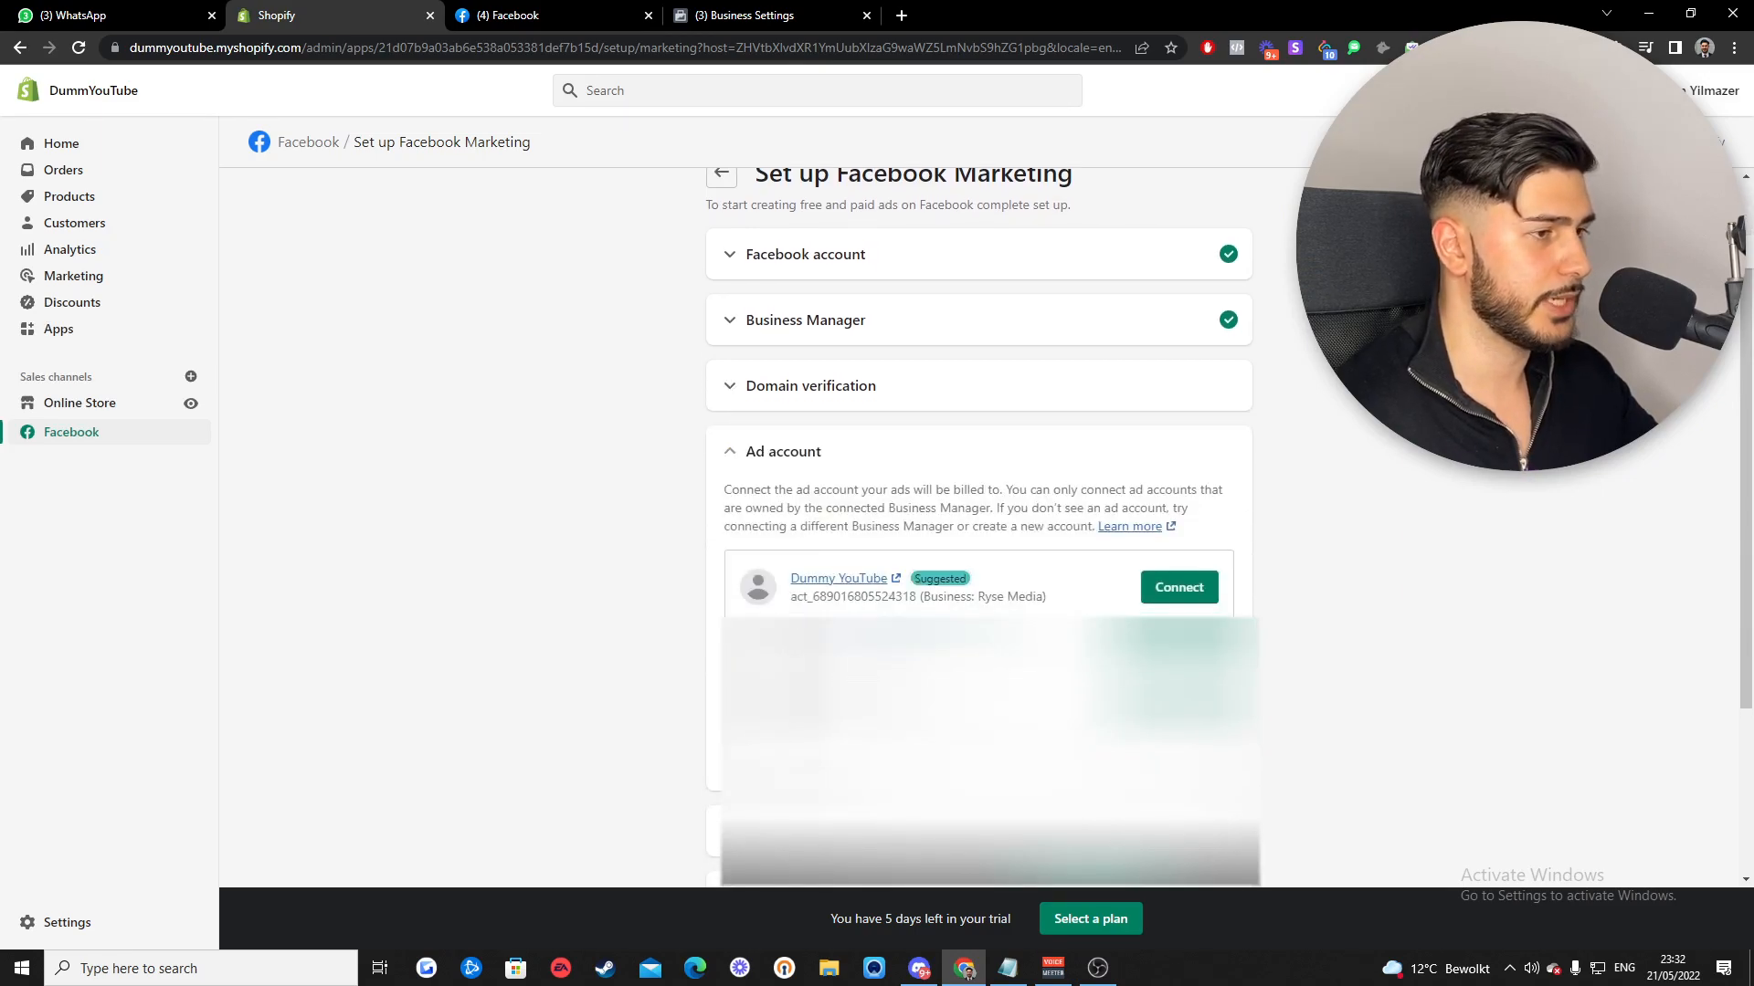
left_click(756, 388)
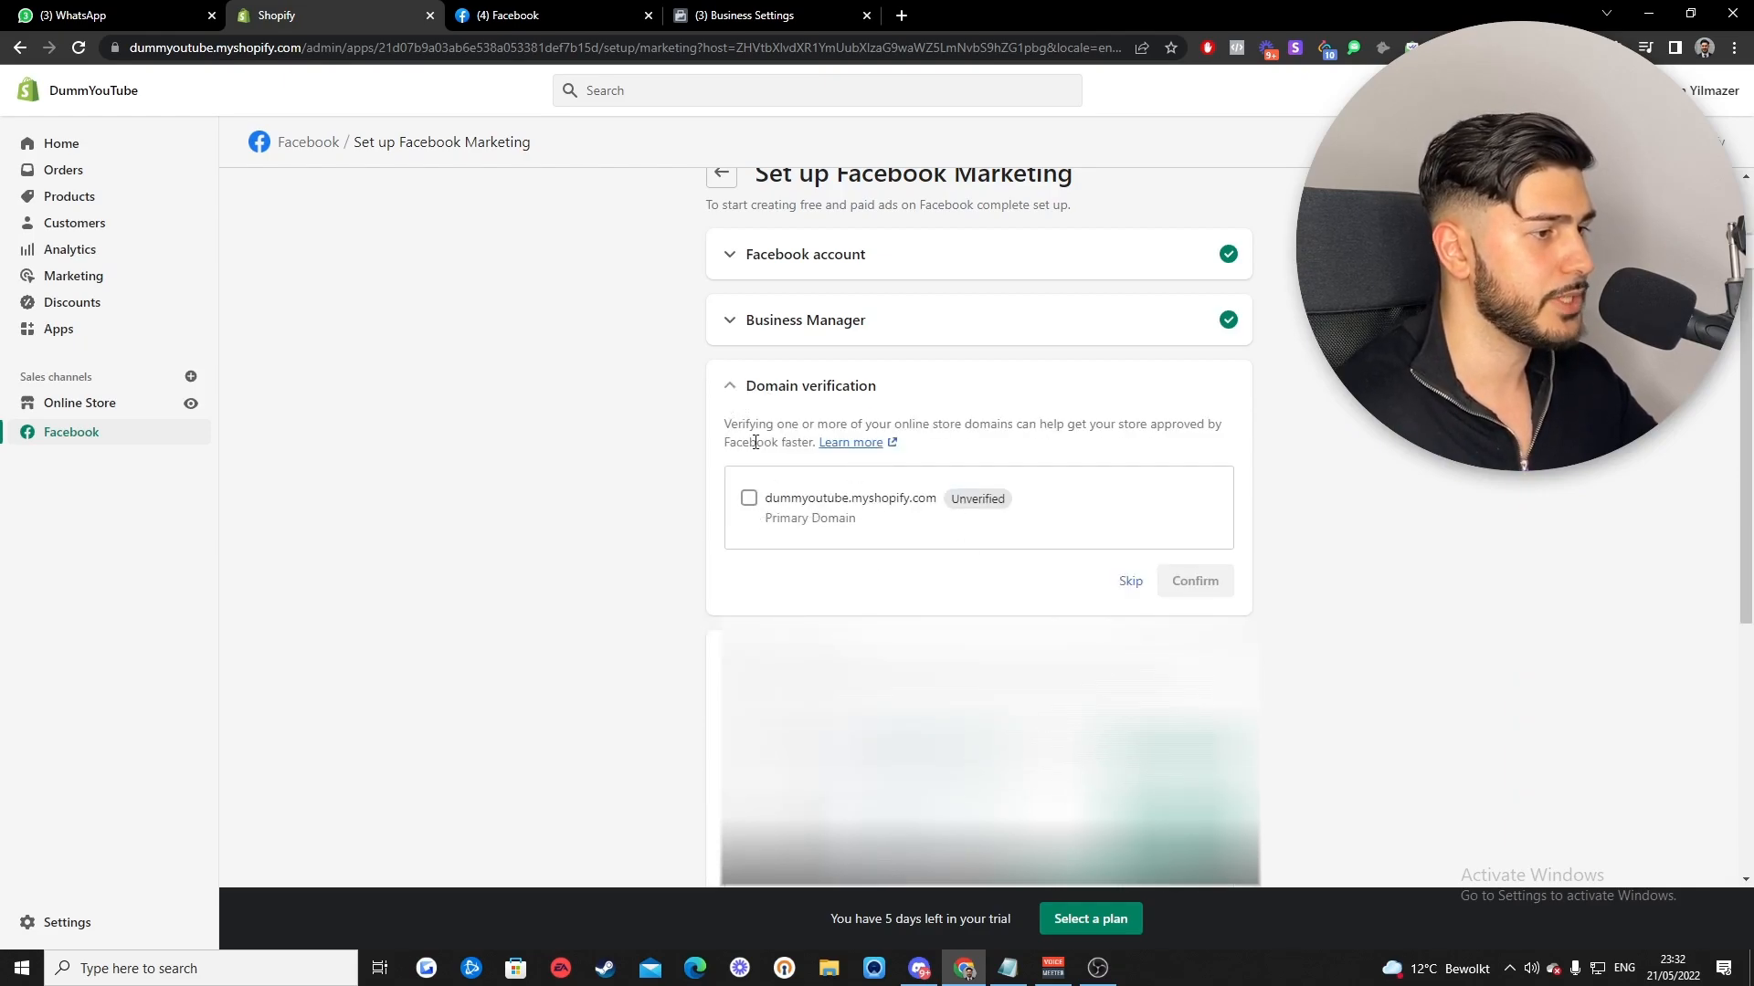
scroll(731, 396, "down", 3)
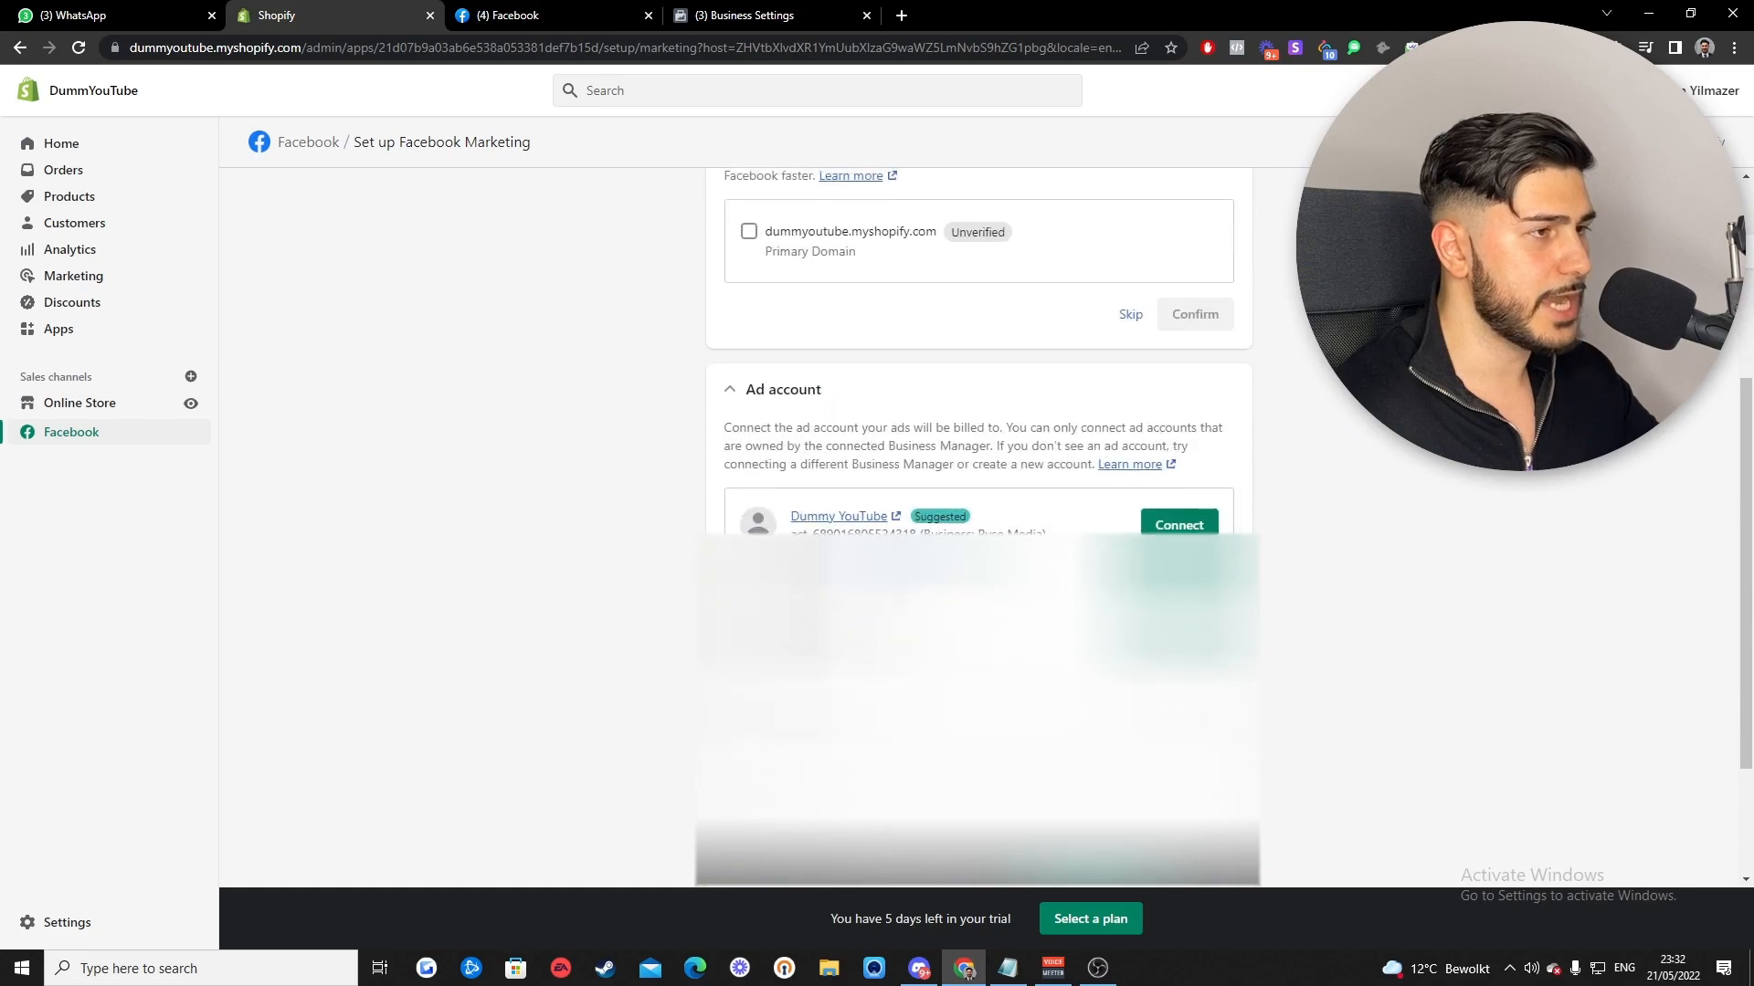
scroll(744, 402, "up", 3)
left_click(728, 394)
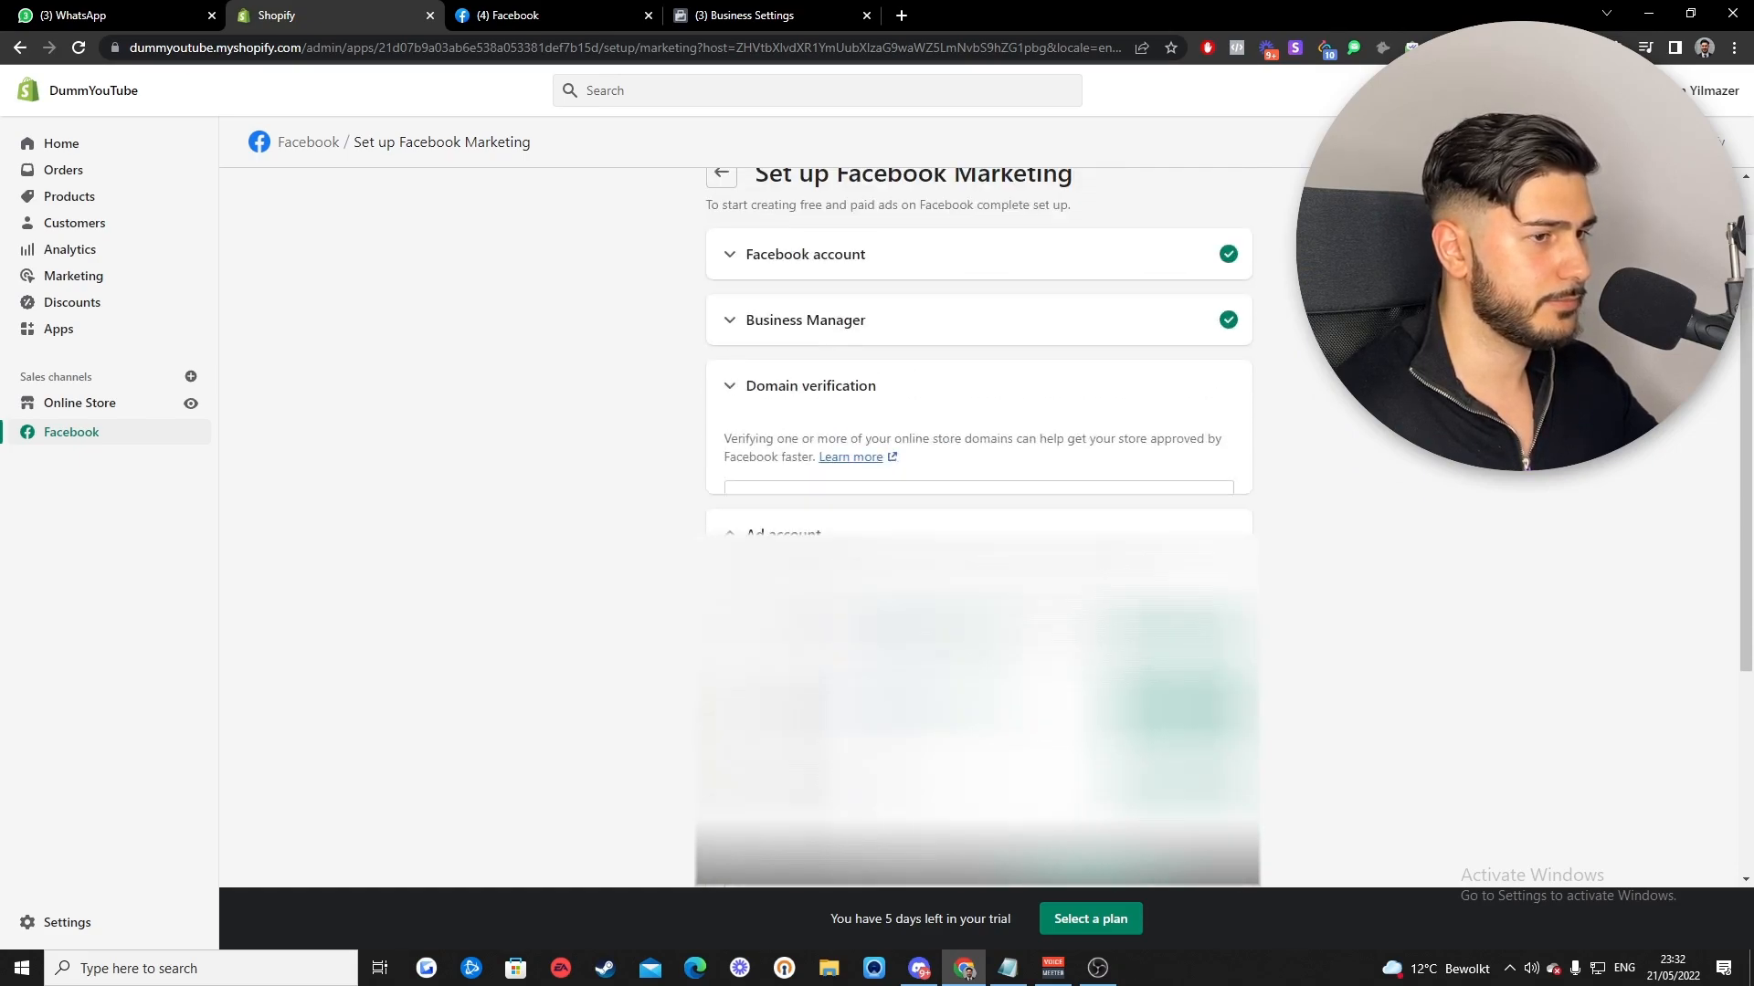
scroll(1318, 565, "down", 1)
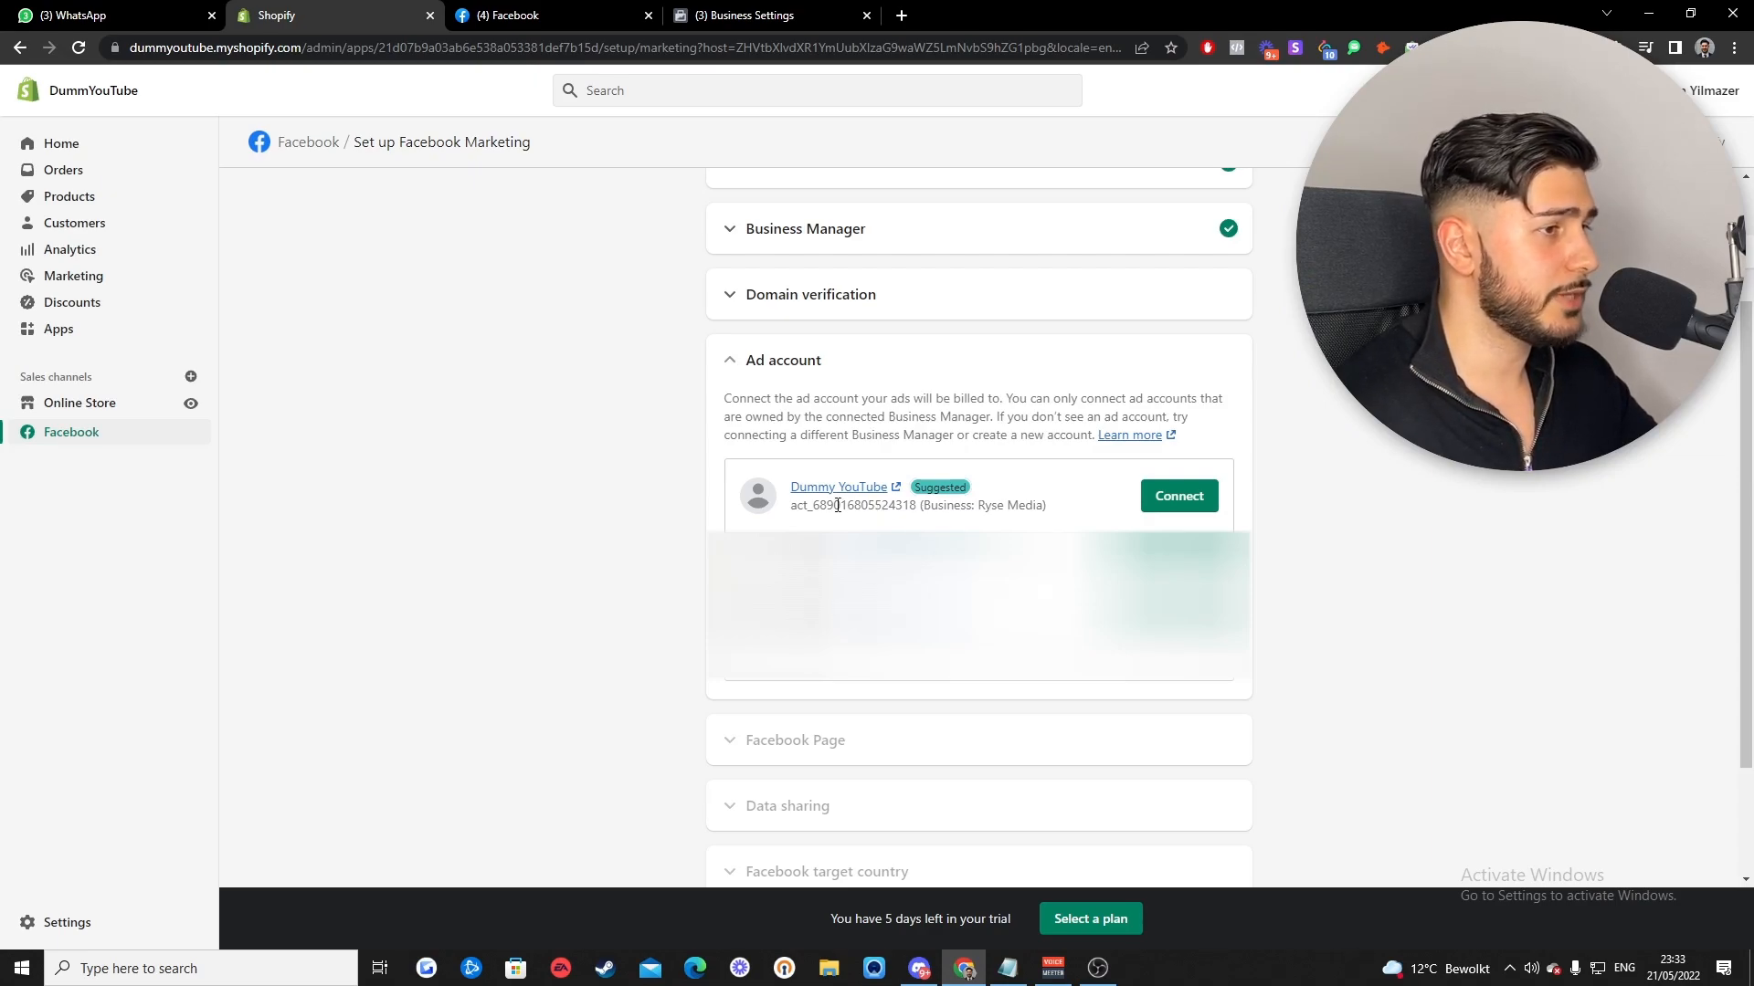
left_click(1179, 500)
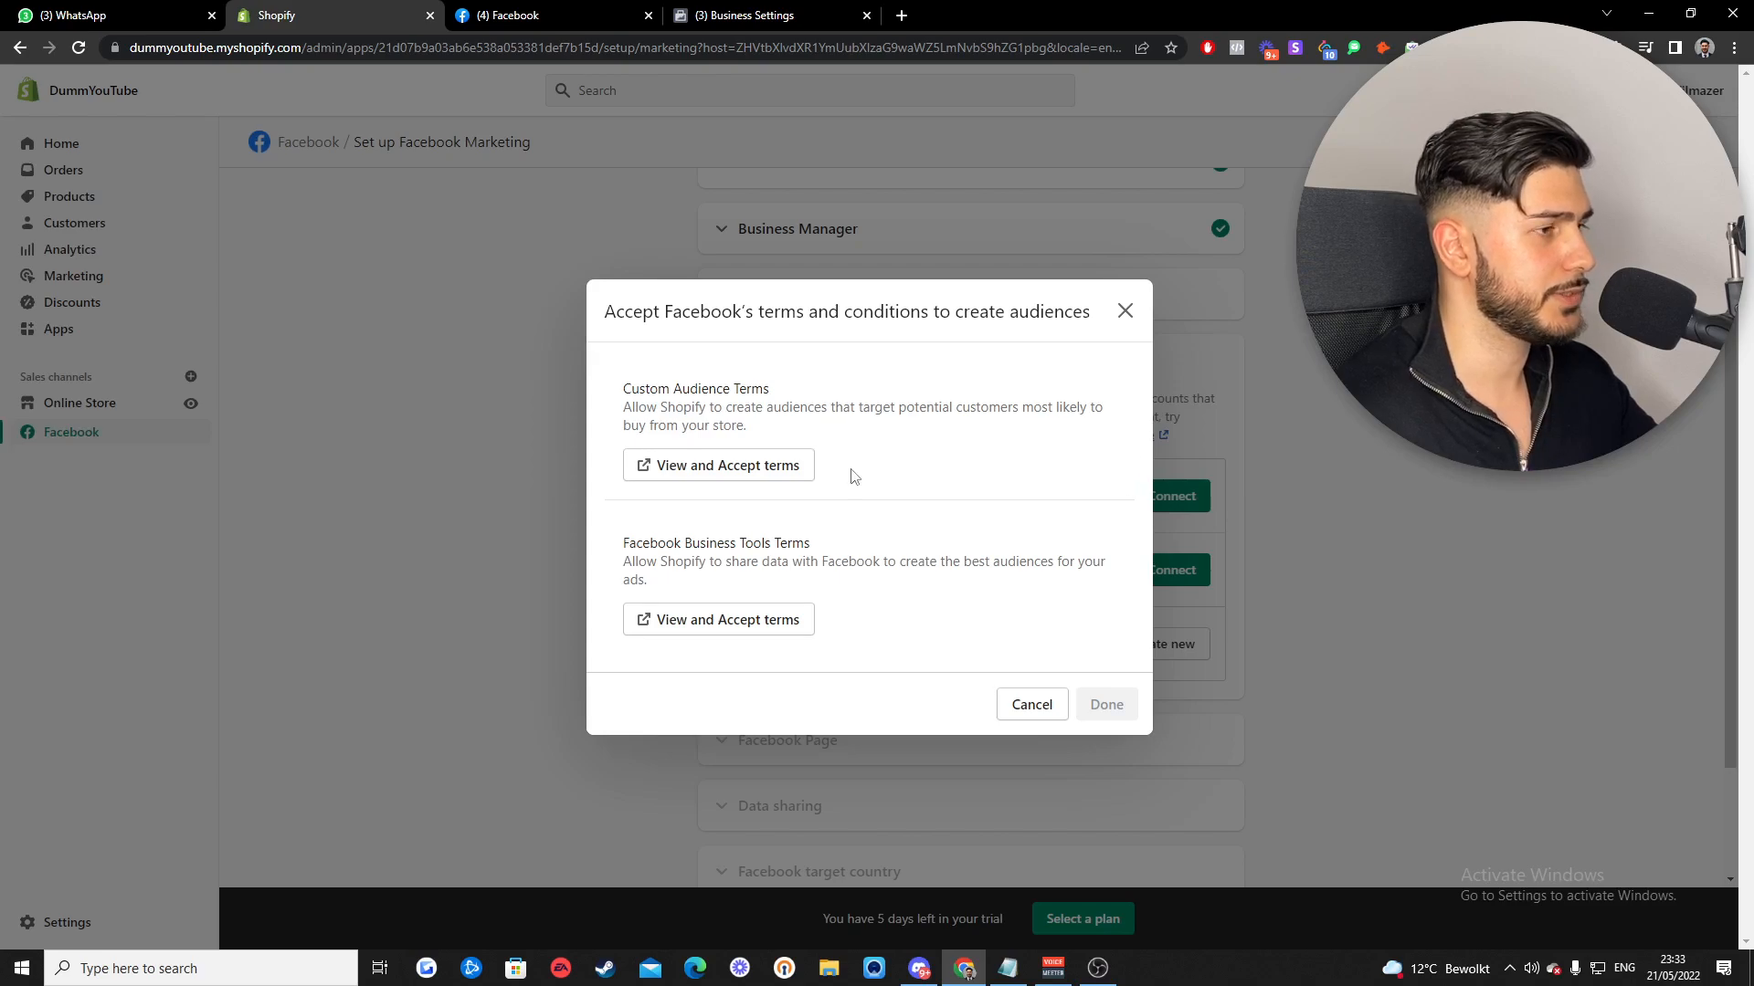
- Accept the Custom Audience and Business Tools terms, then connect the Dummy YouTube Facebook Page
left_click(690, 468)
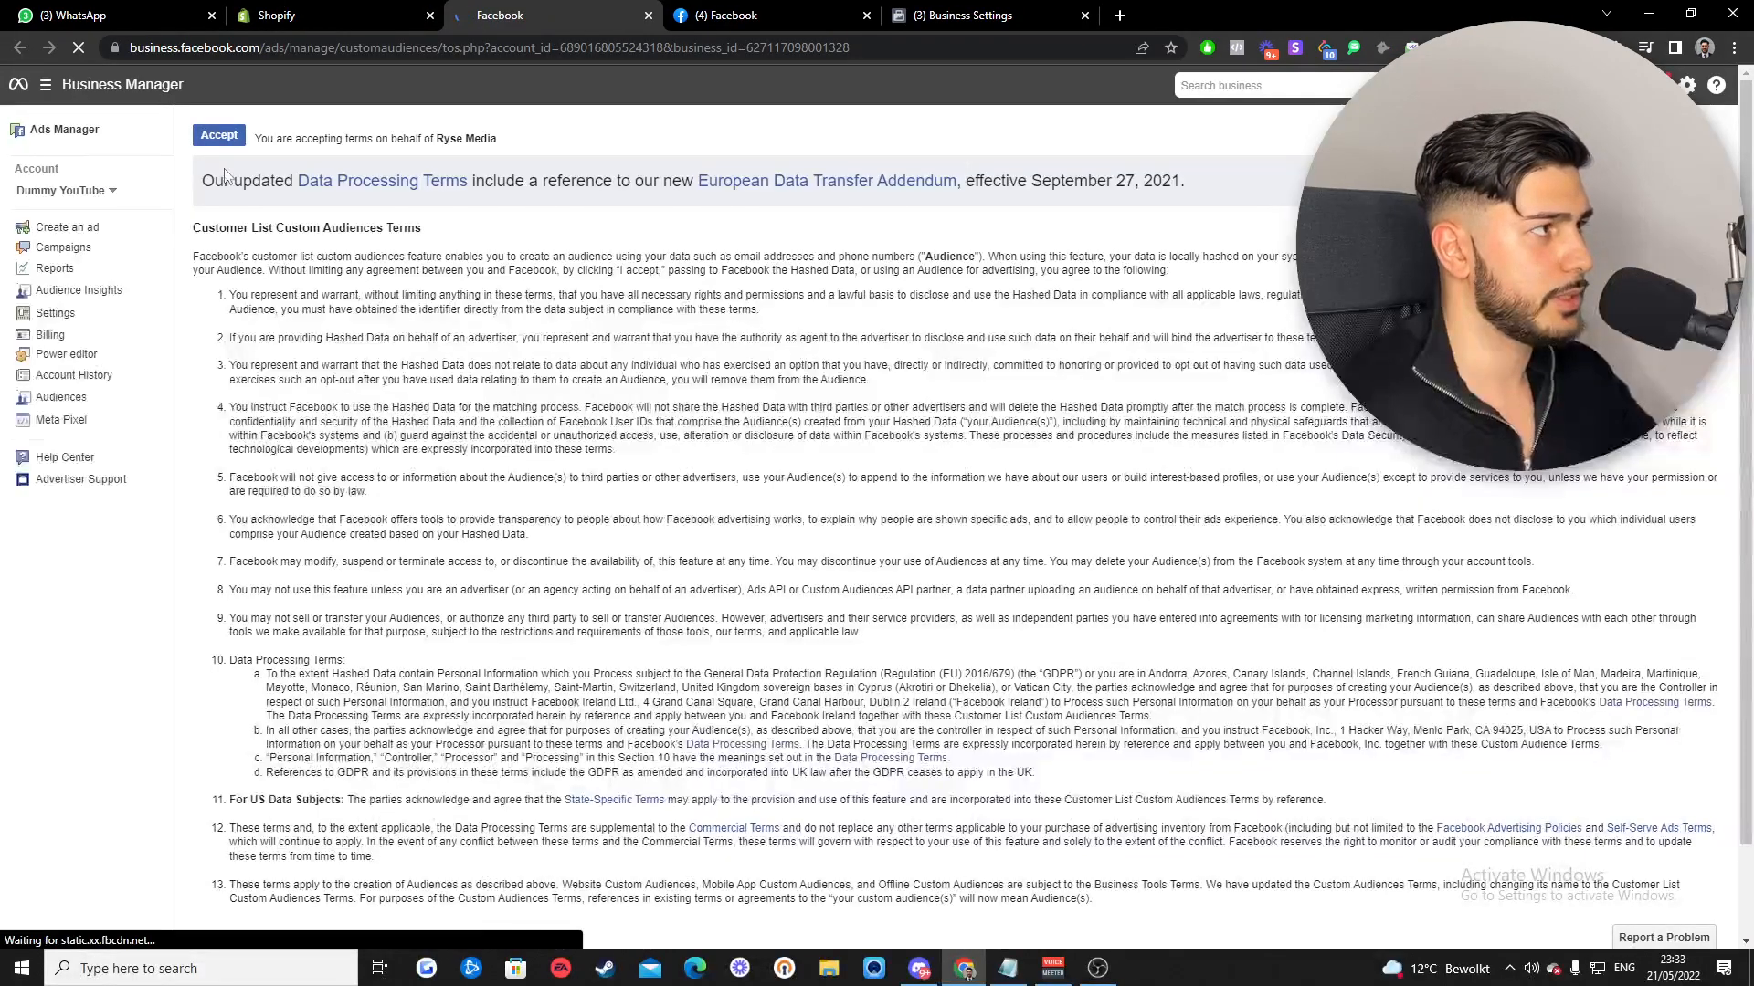
left_click(220, 137)
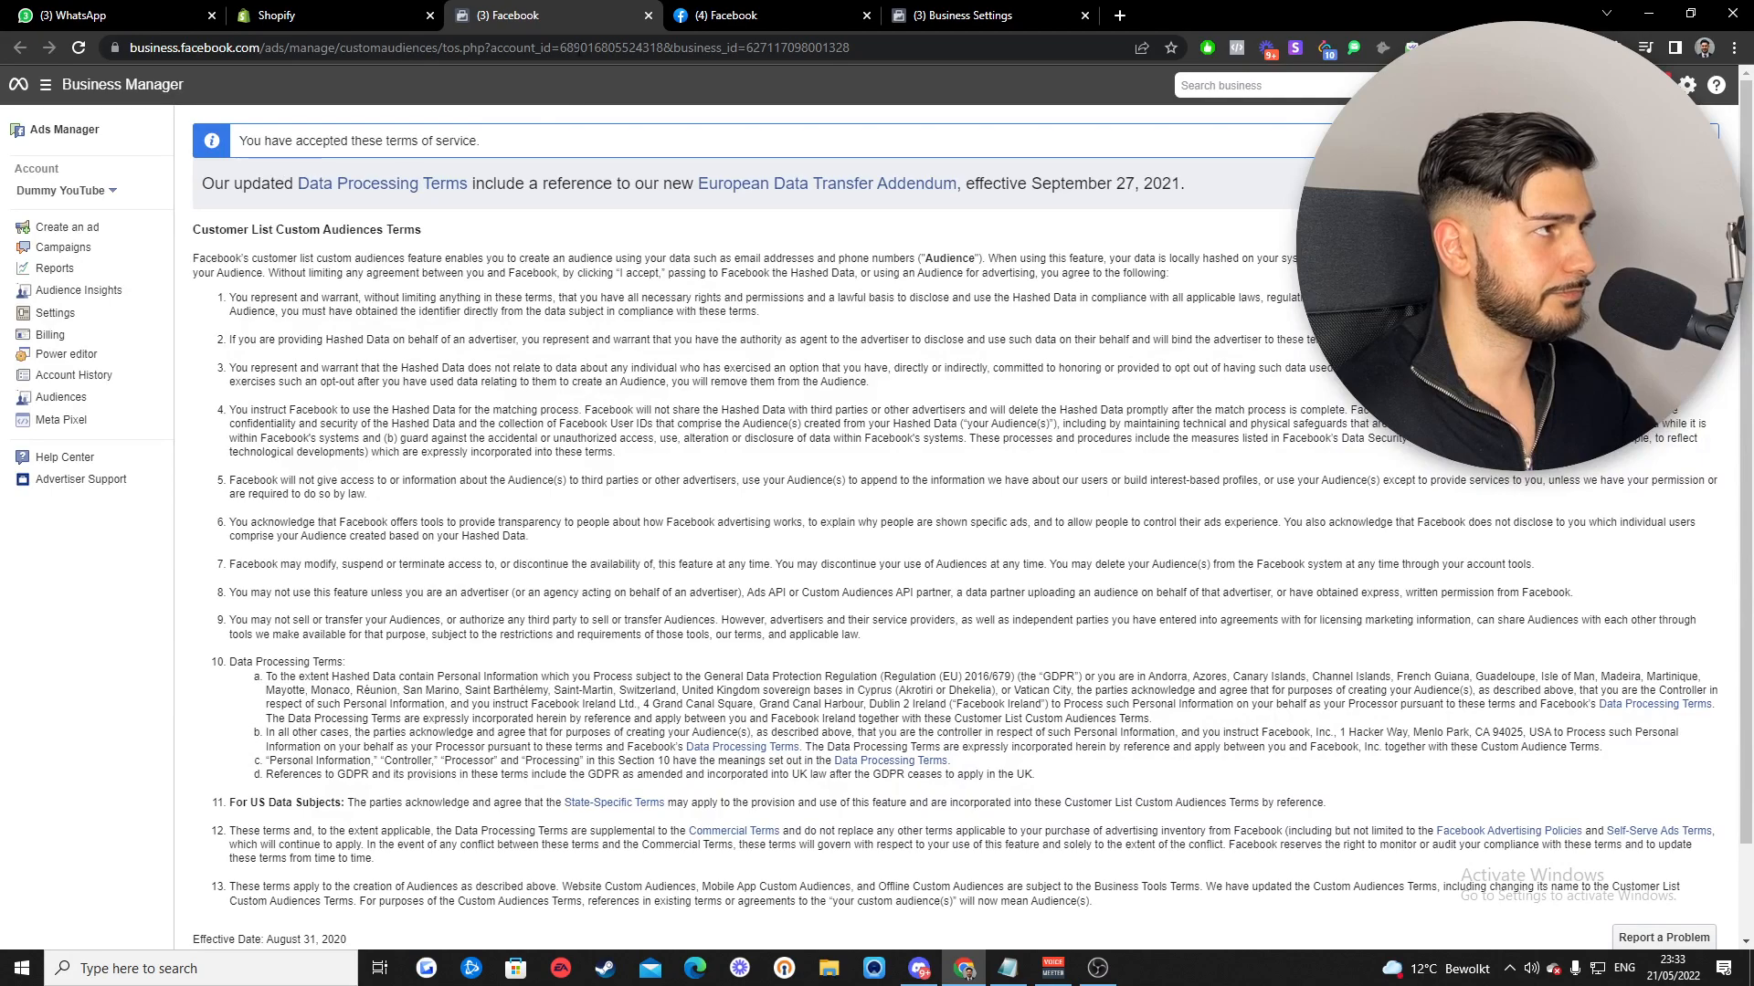
left_click(646, 16)
left_click(700, 627)
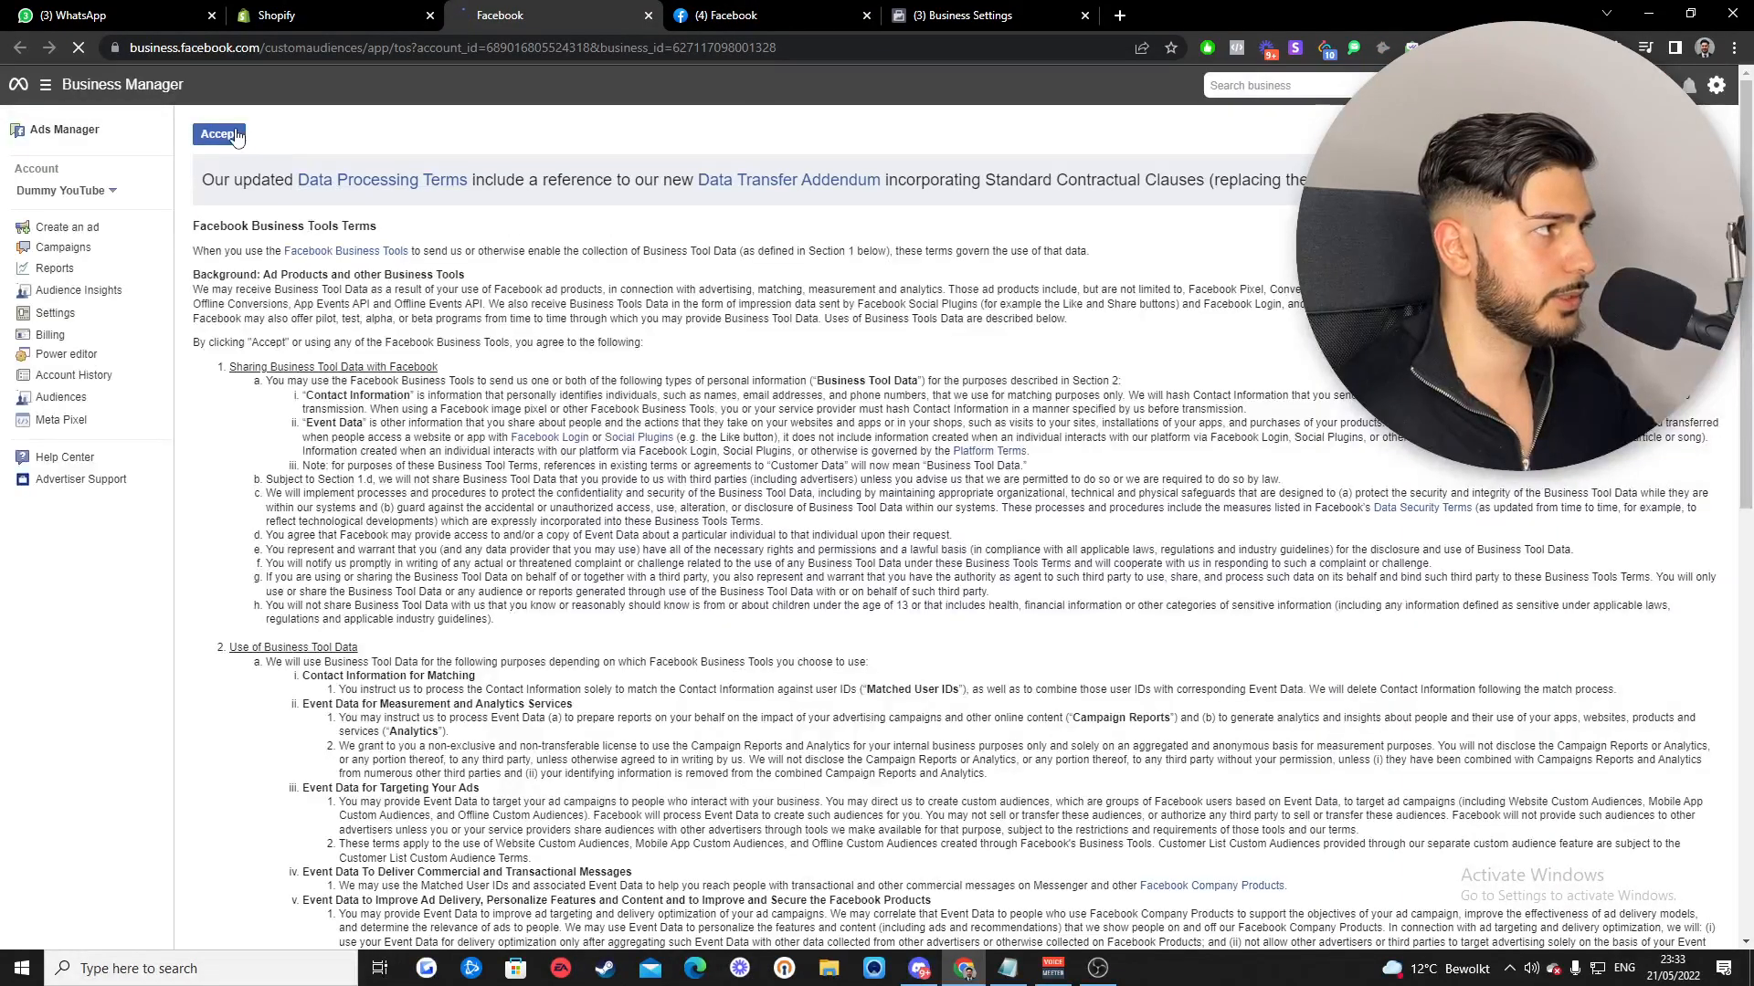
left_click(220, 137)
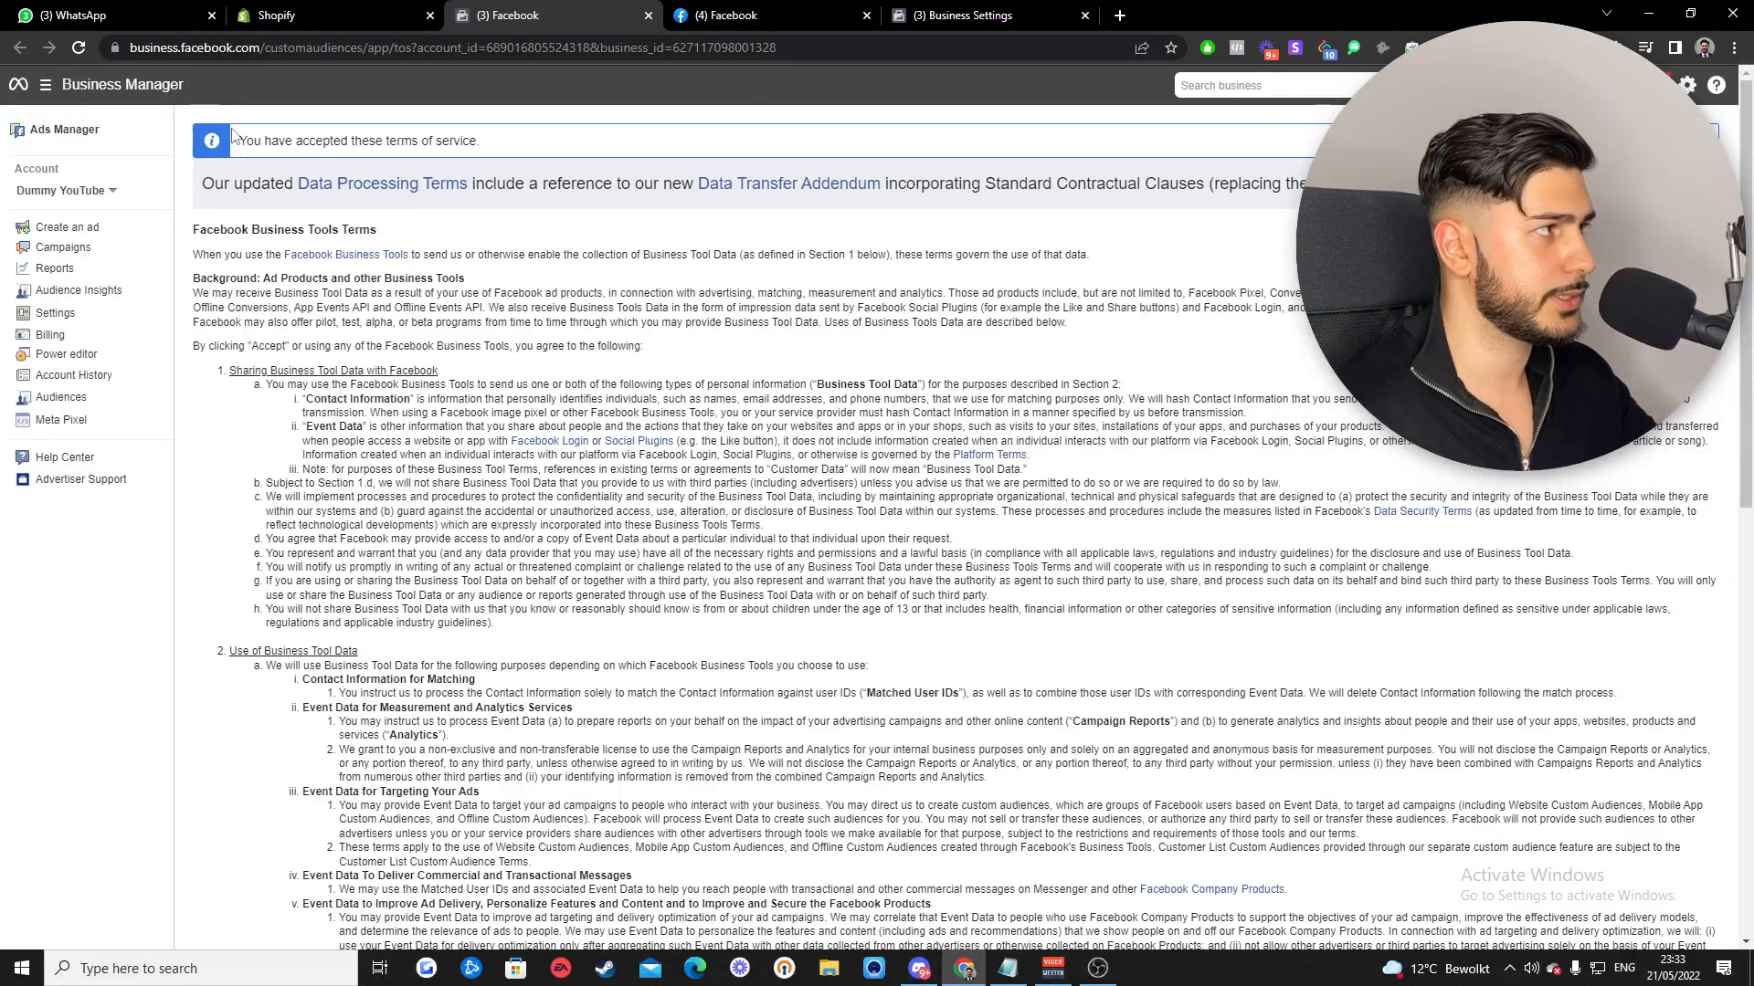
left_click(649, 16)
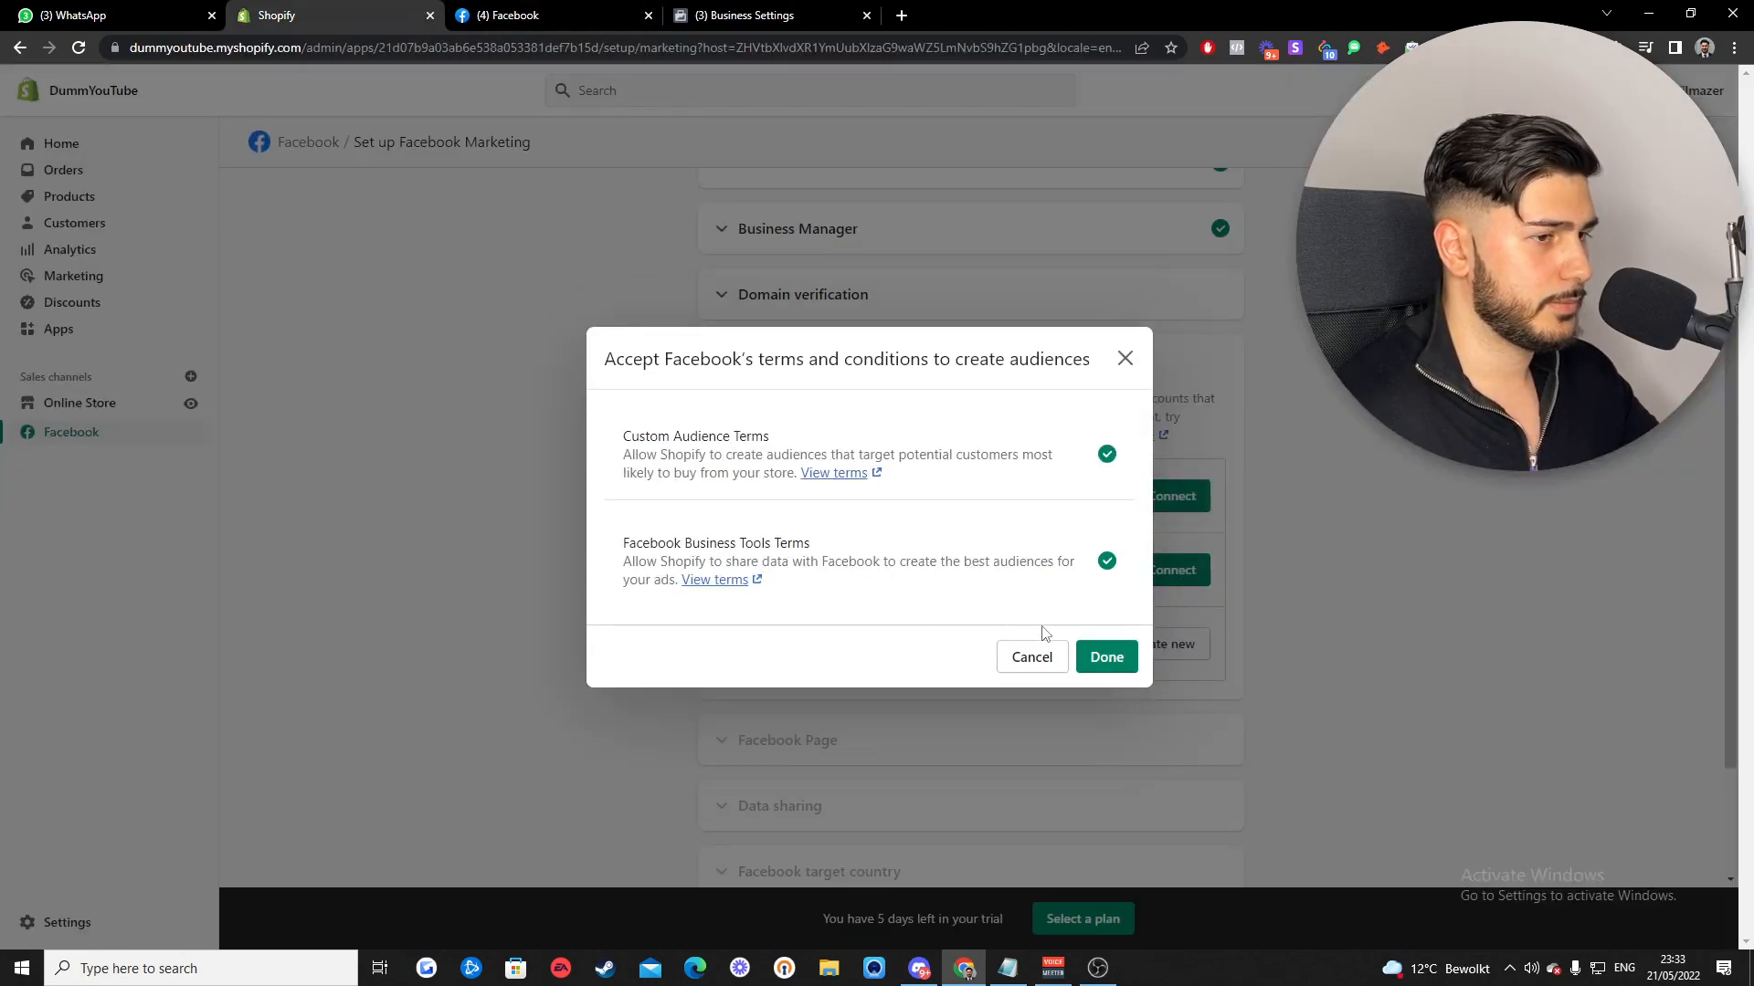
left_click(1113, 664)
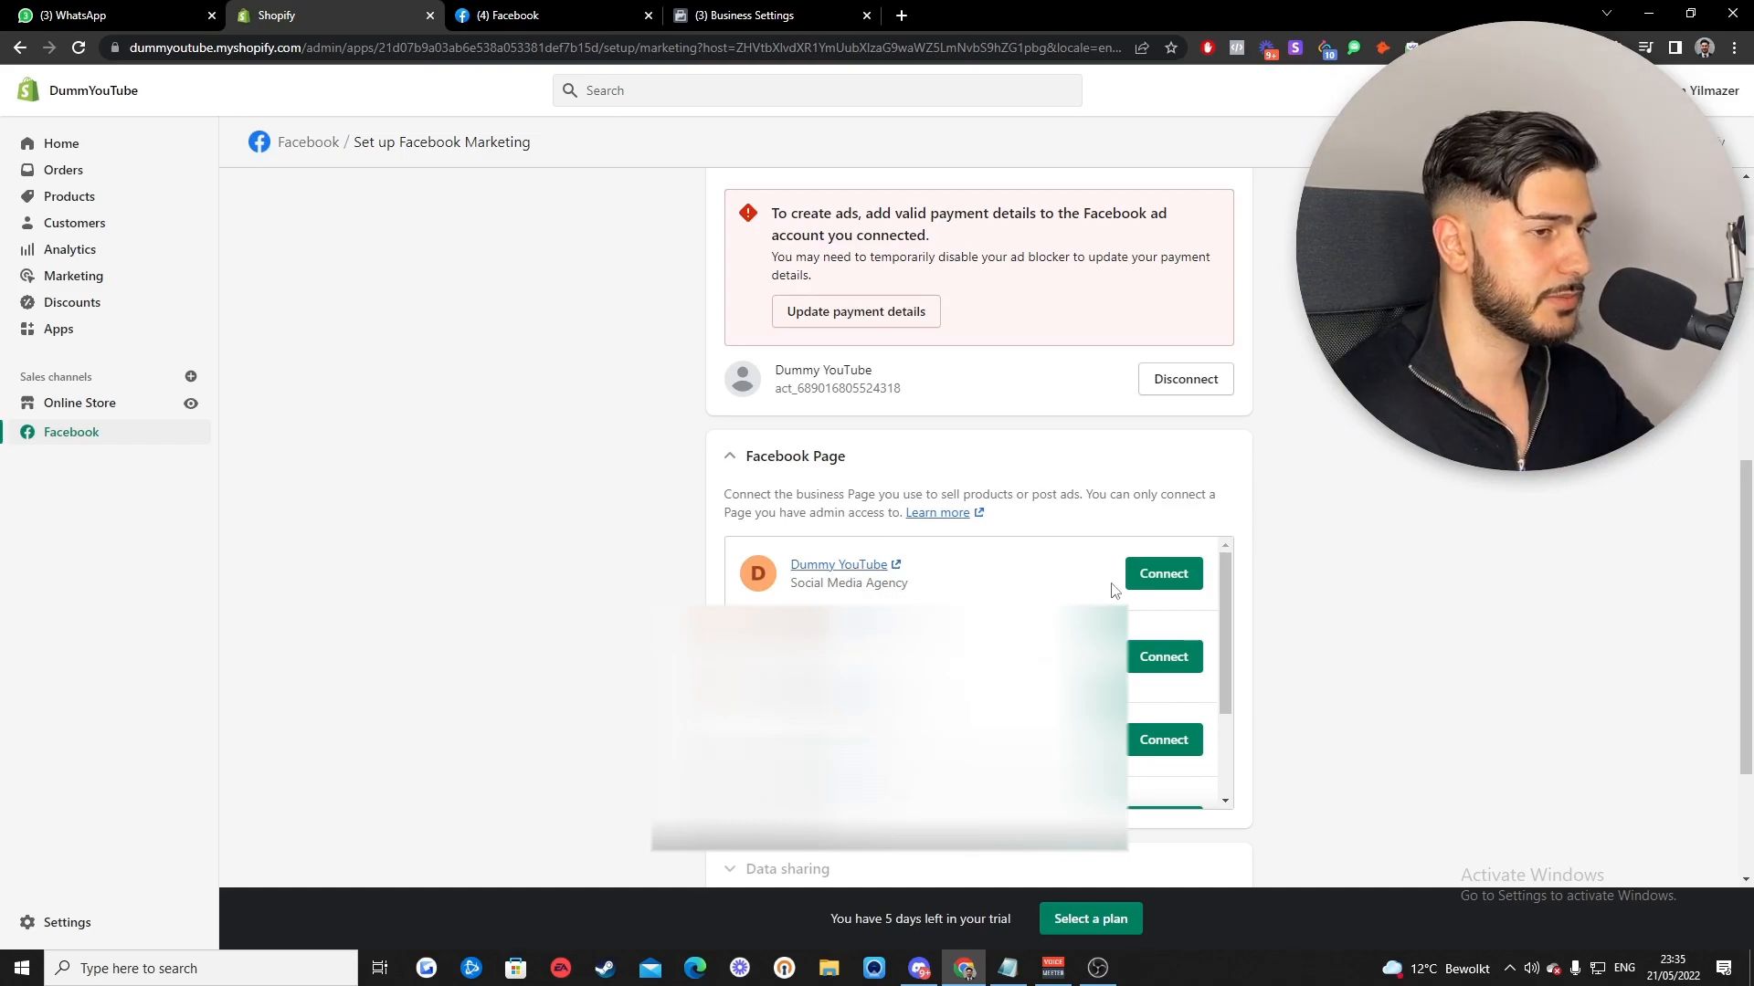
left_click(1164, 572)
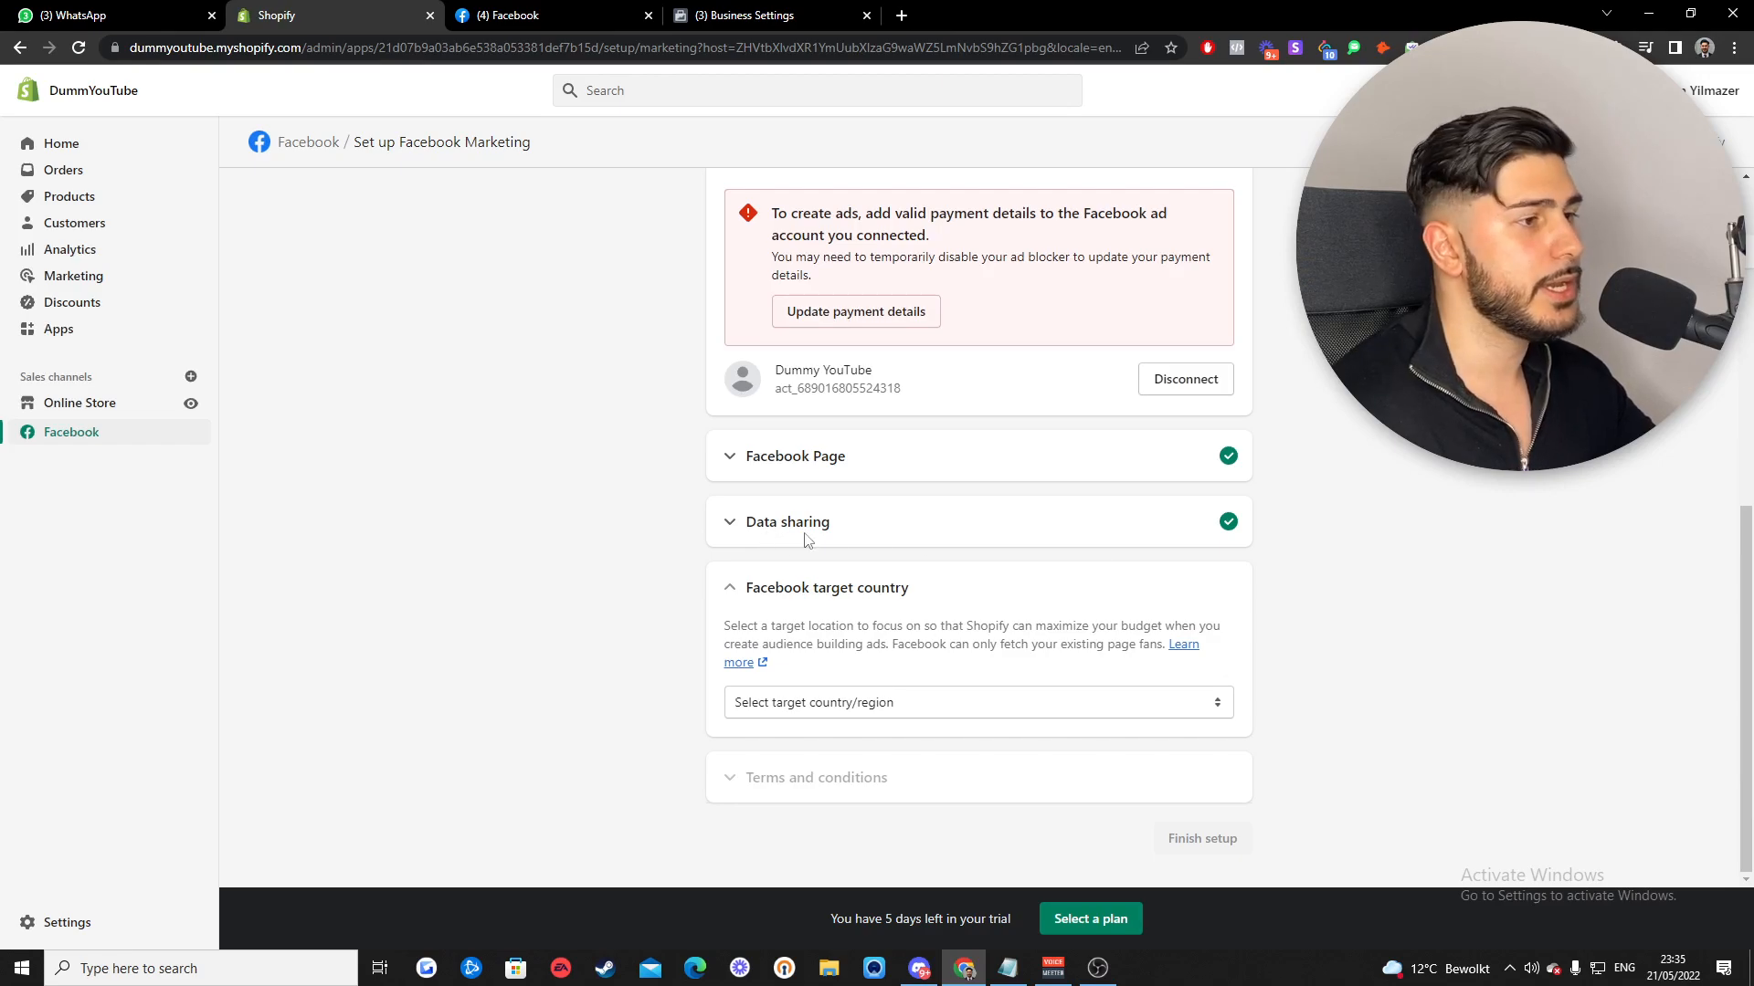
- Set the Data sharing preference to Maximum
left_click(730, 530)
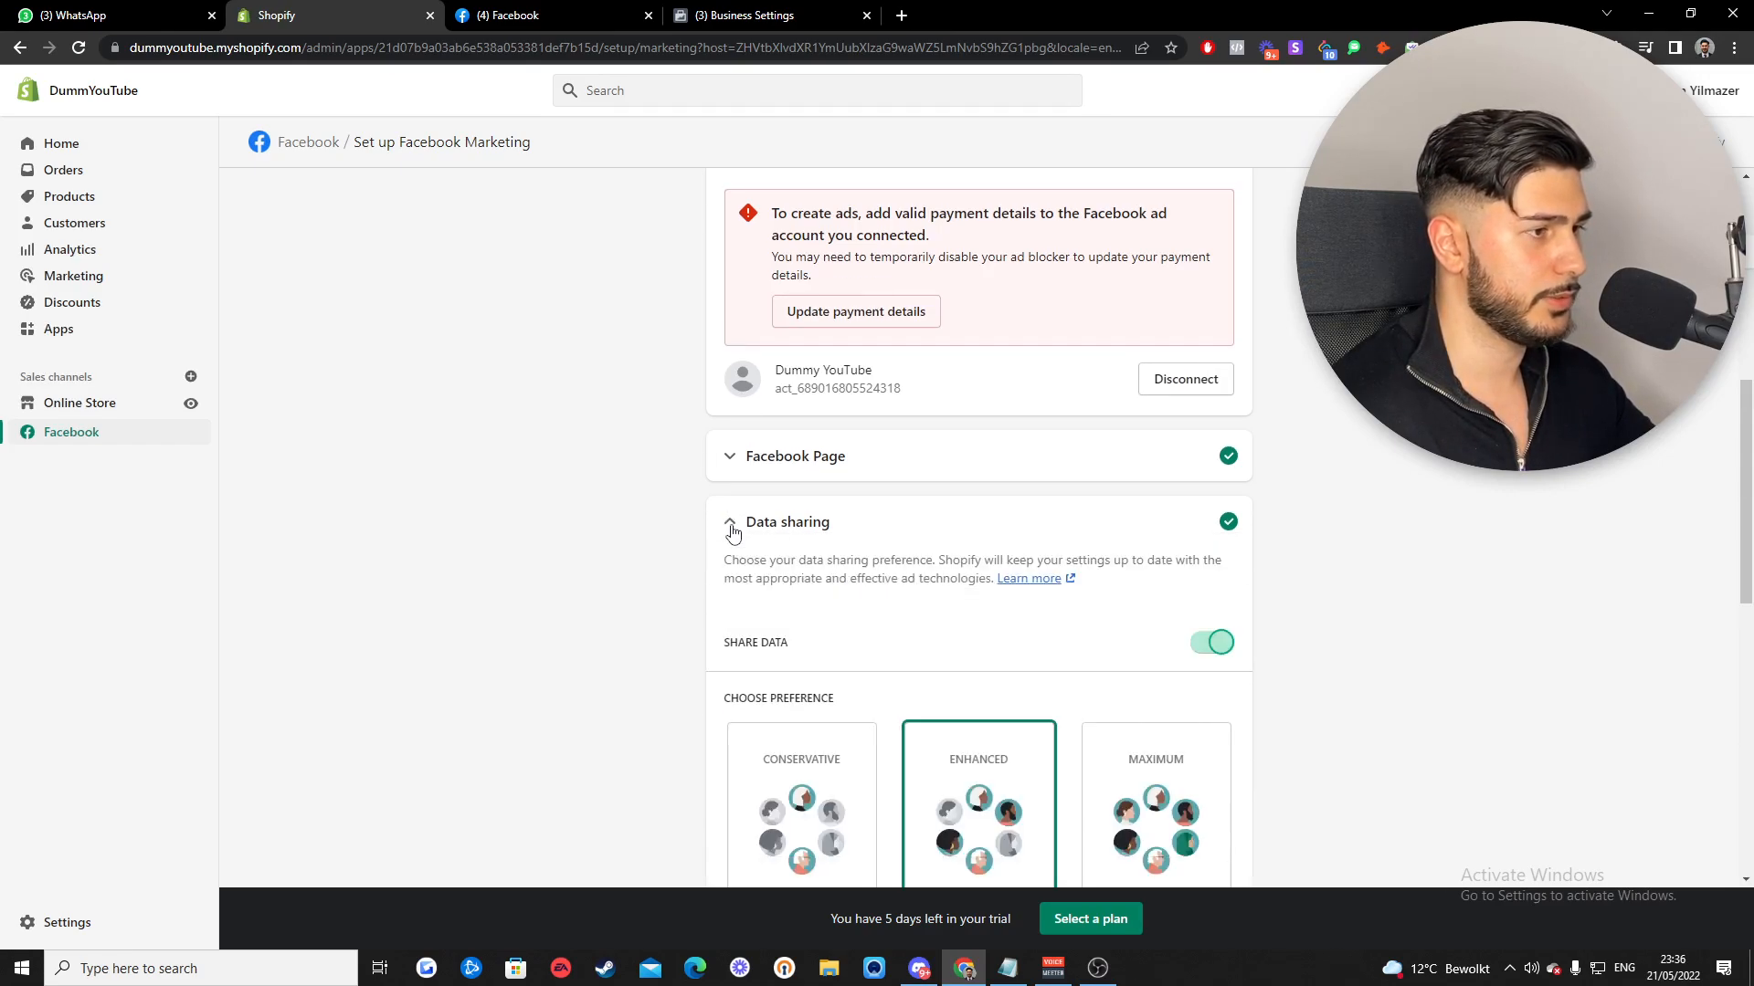
scroll(822, 550, "down", 3)
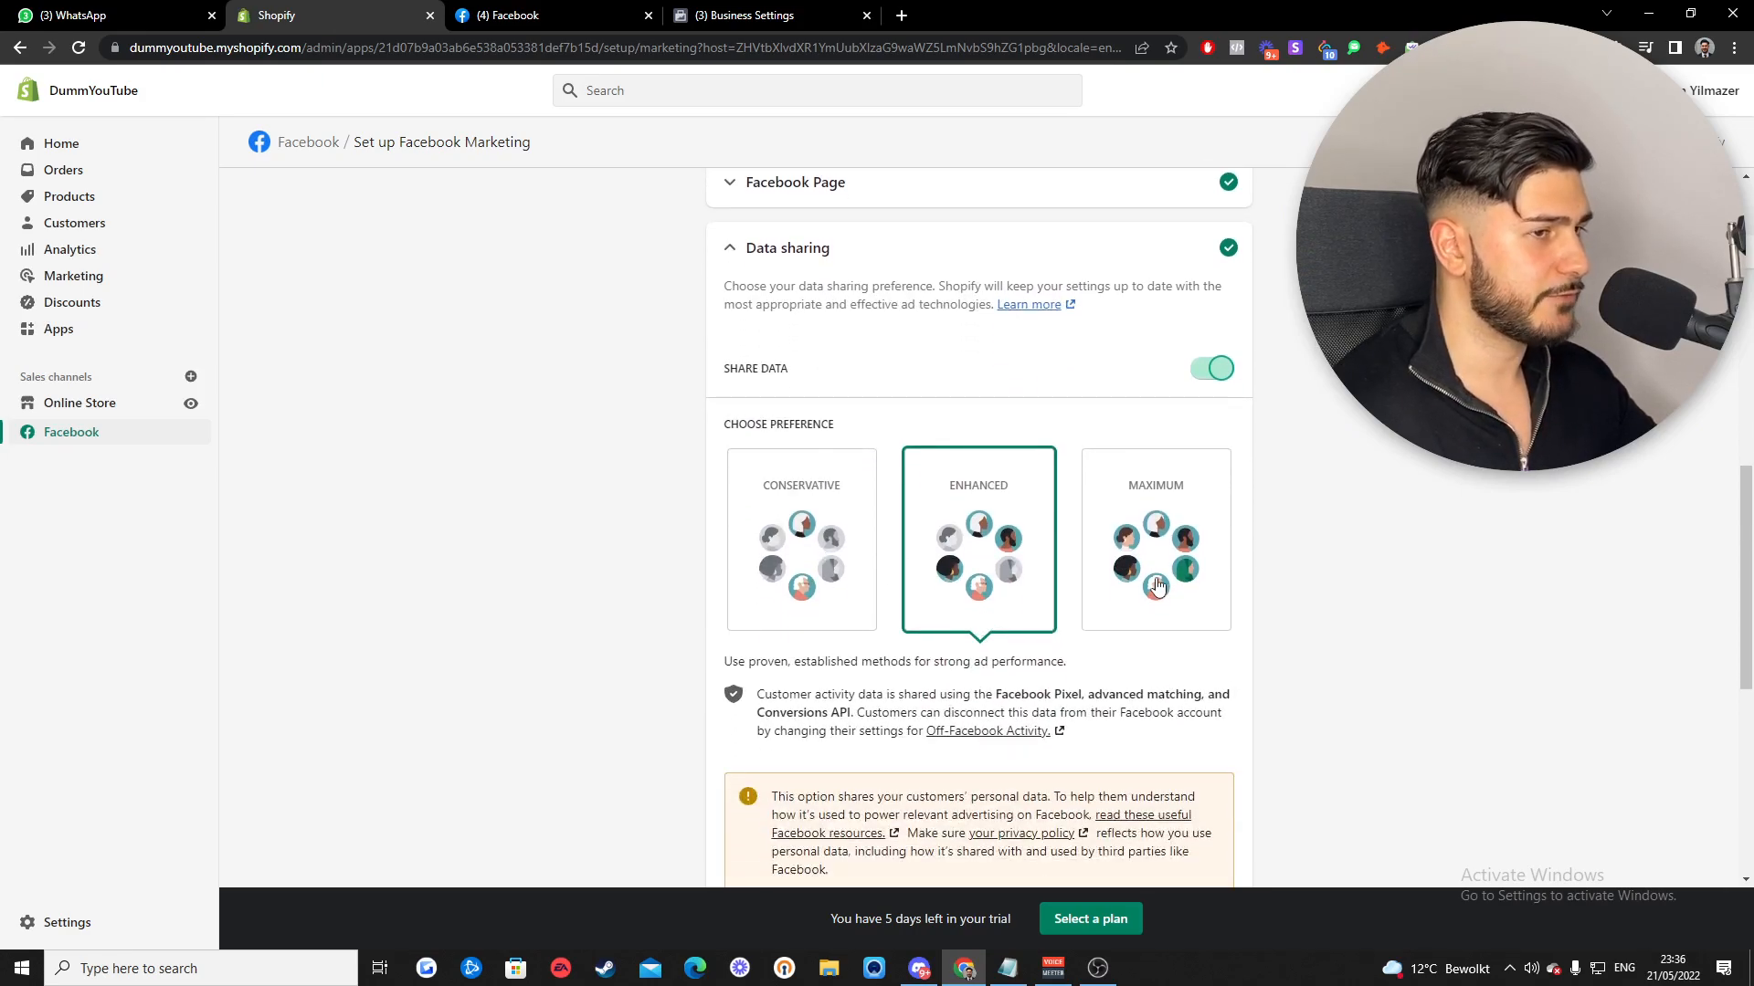
scroll(1158, 586, "down", 1)
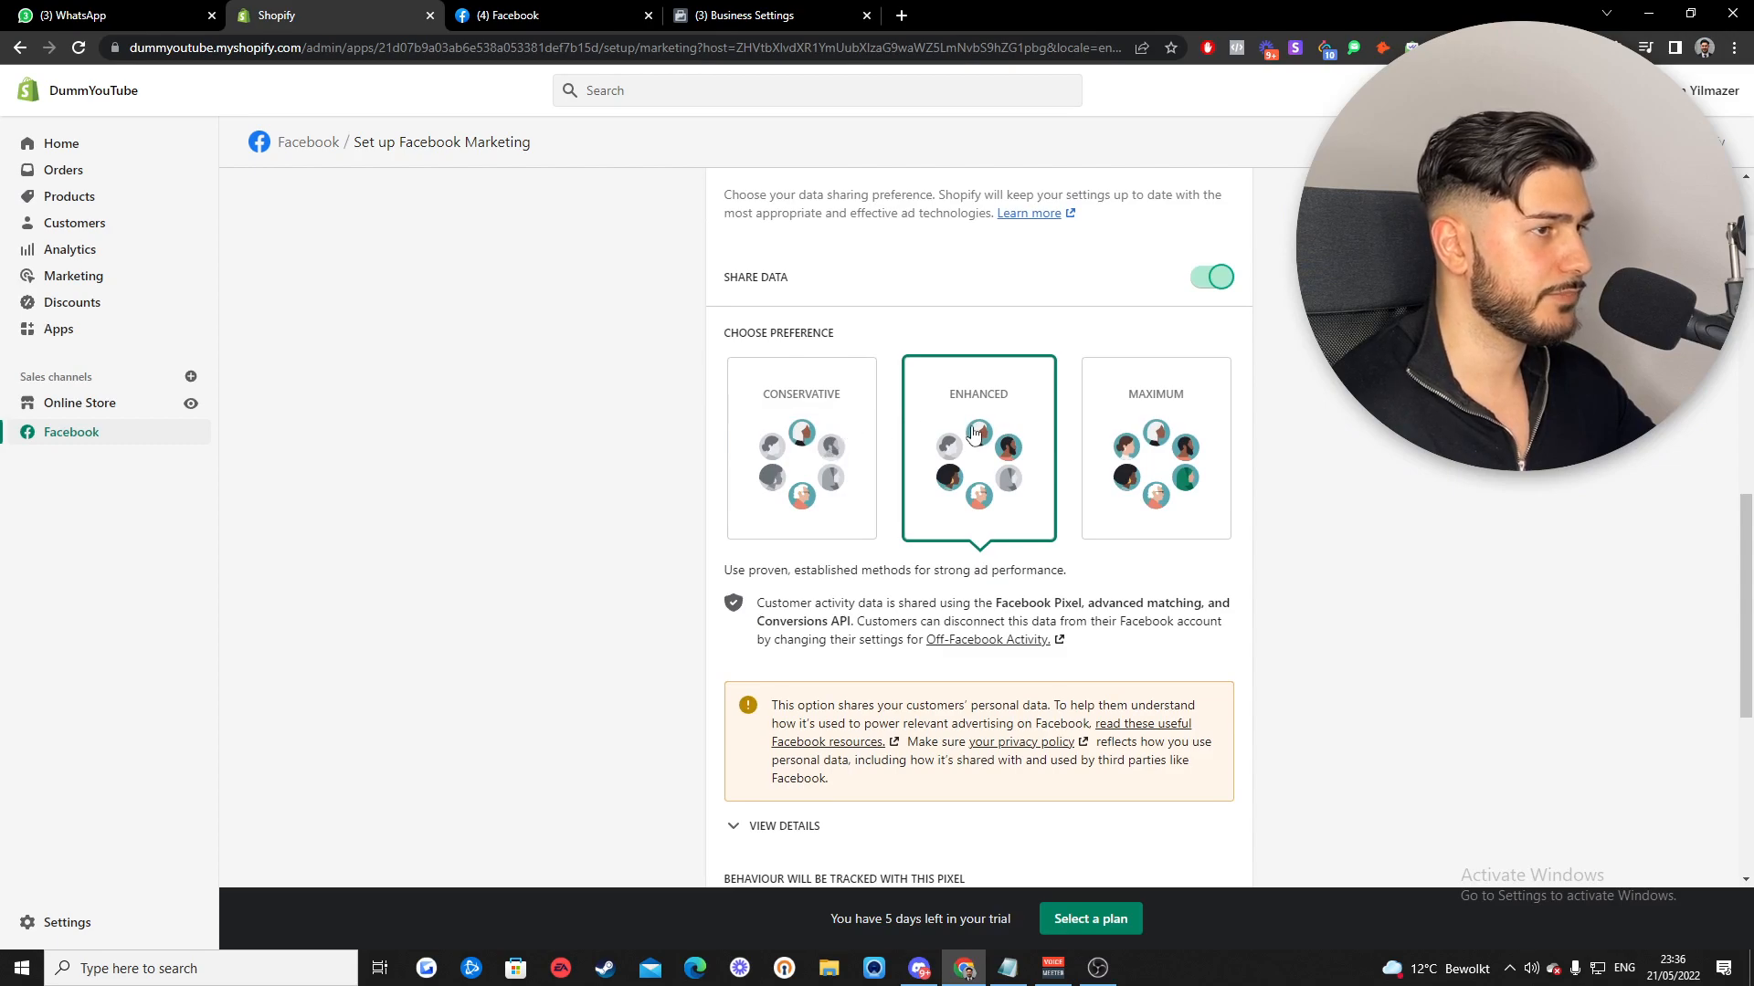
left_click(1166, 468)
scroll(1333, 548, "down", 1)
scroll(1334, 555, "down", 3)
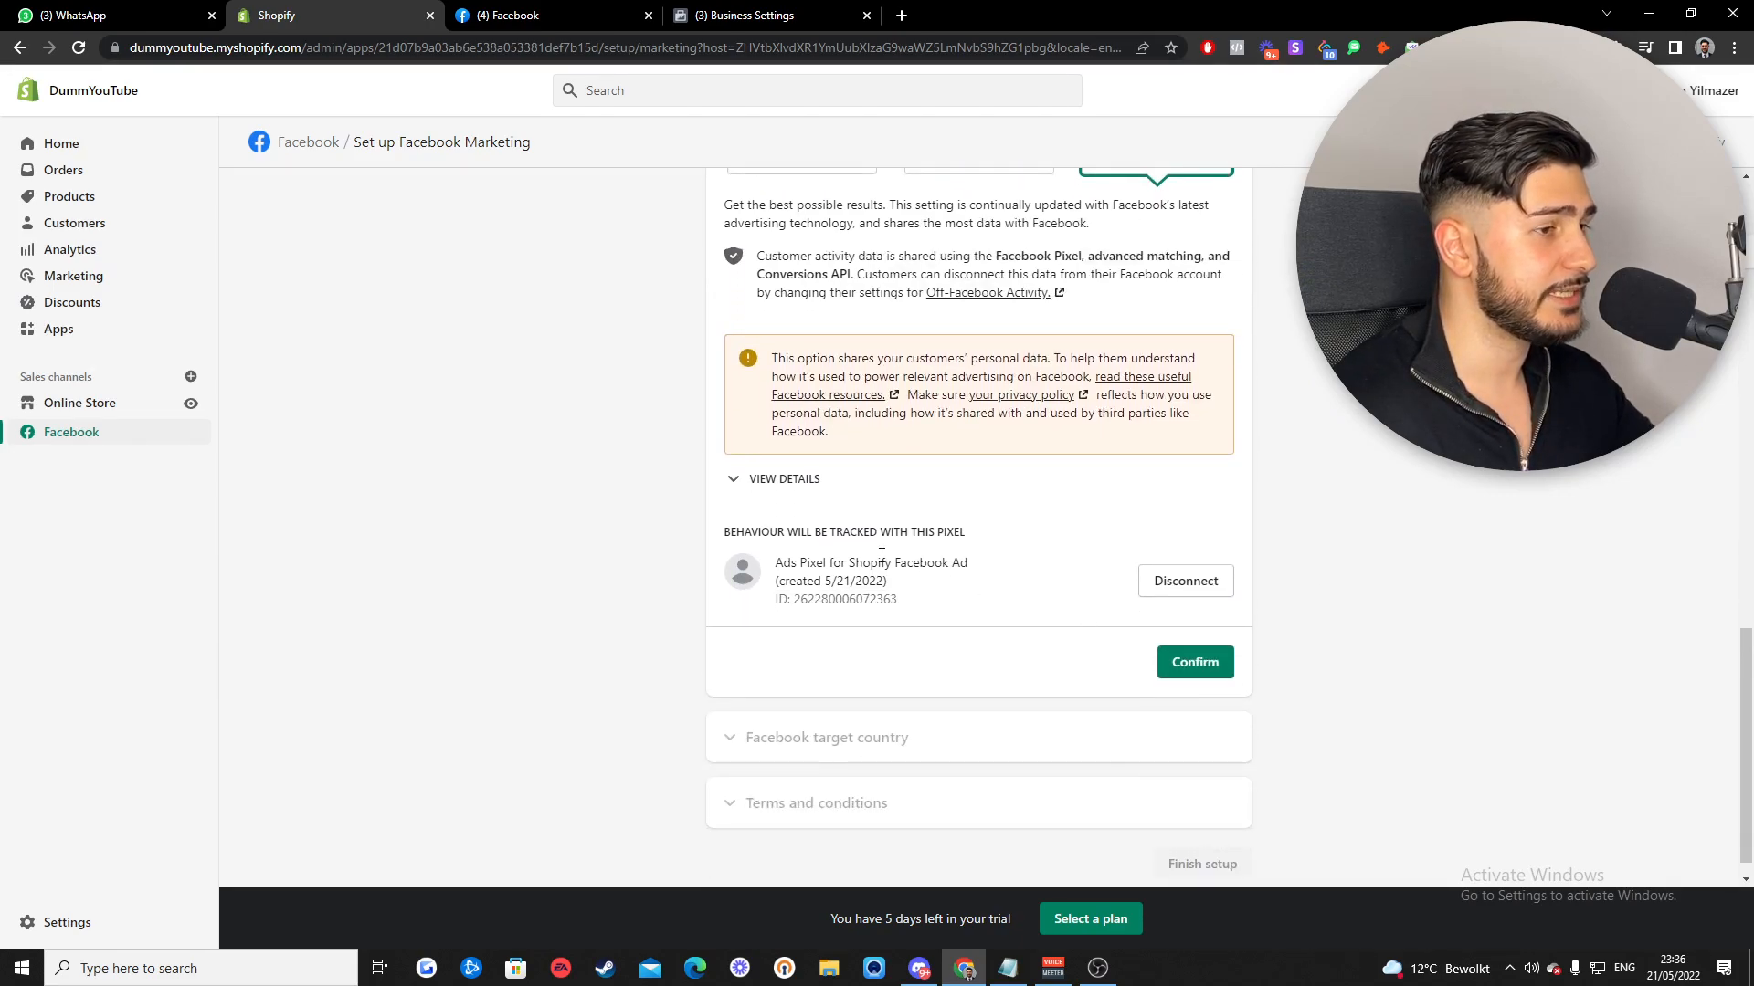
scroll(881, 556, "up", 1)
scroll(881, 556, "down", 1)
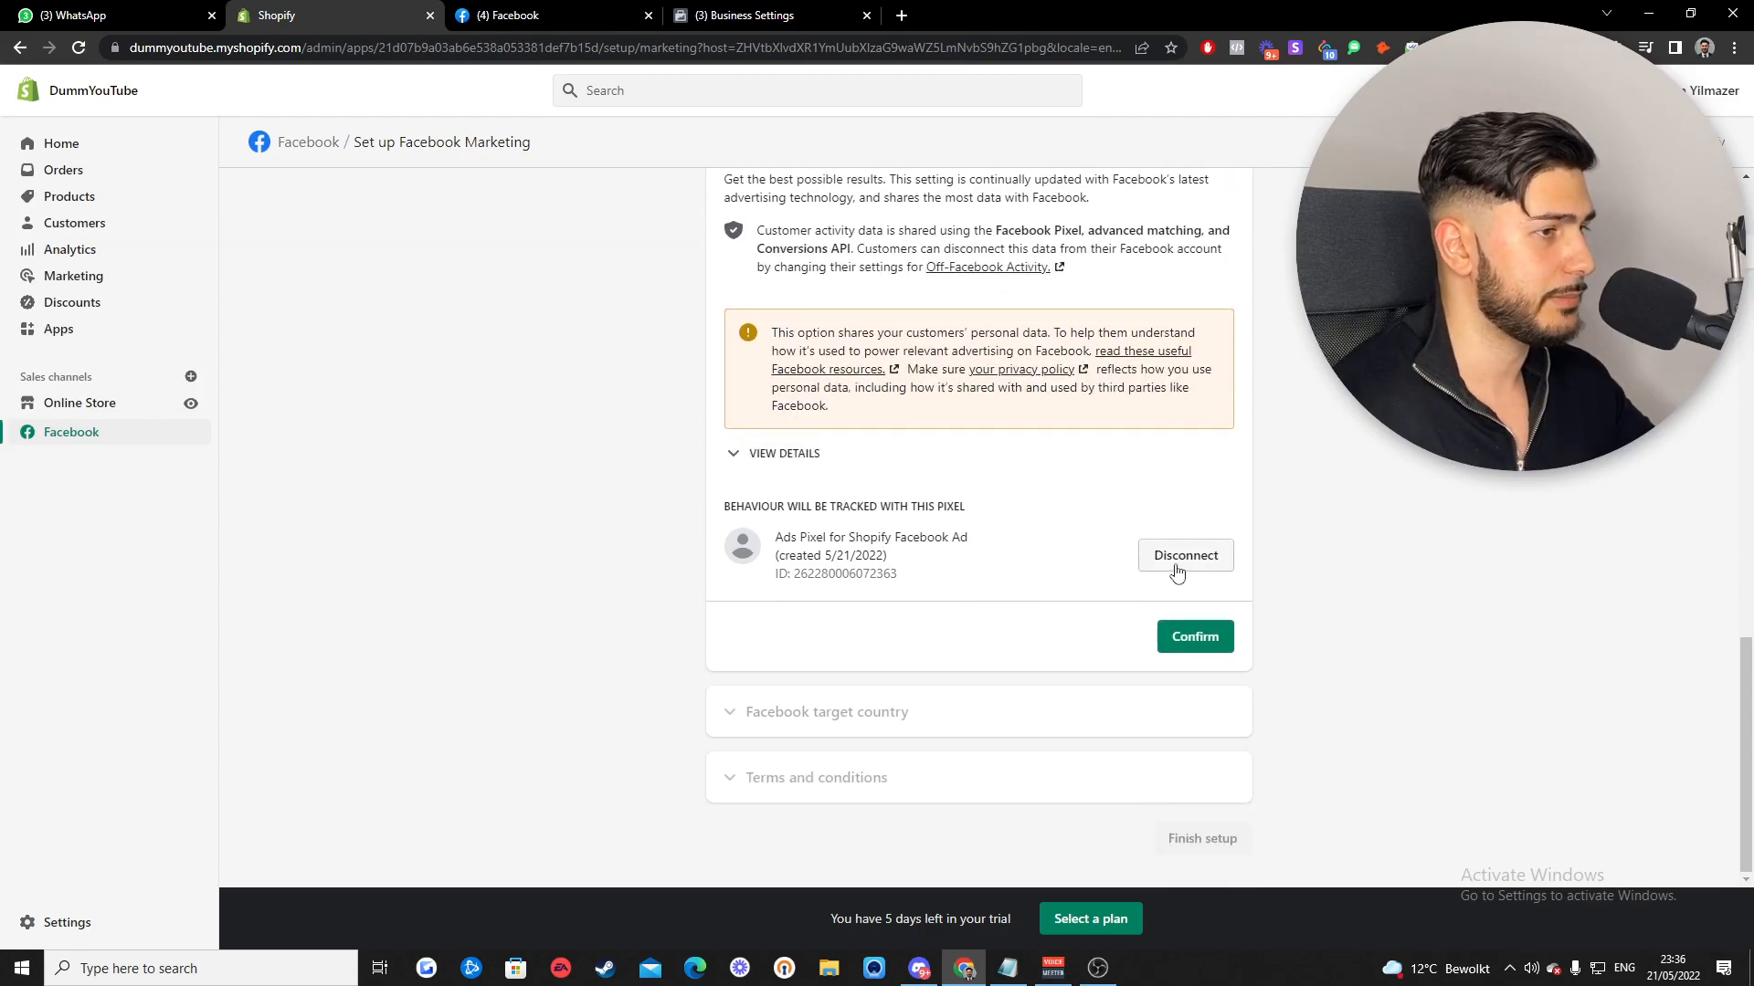
- Disconnect Ads Pixel for Shopify Facebook Ad and connect the Dummy YouTube pixel instead
left_click(1176, 564)
left_click(1084, 585)
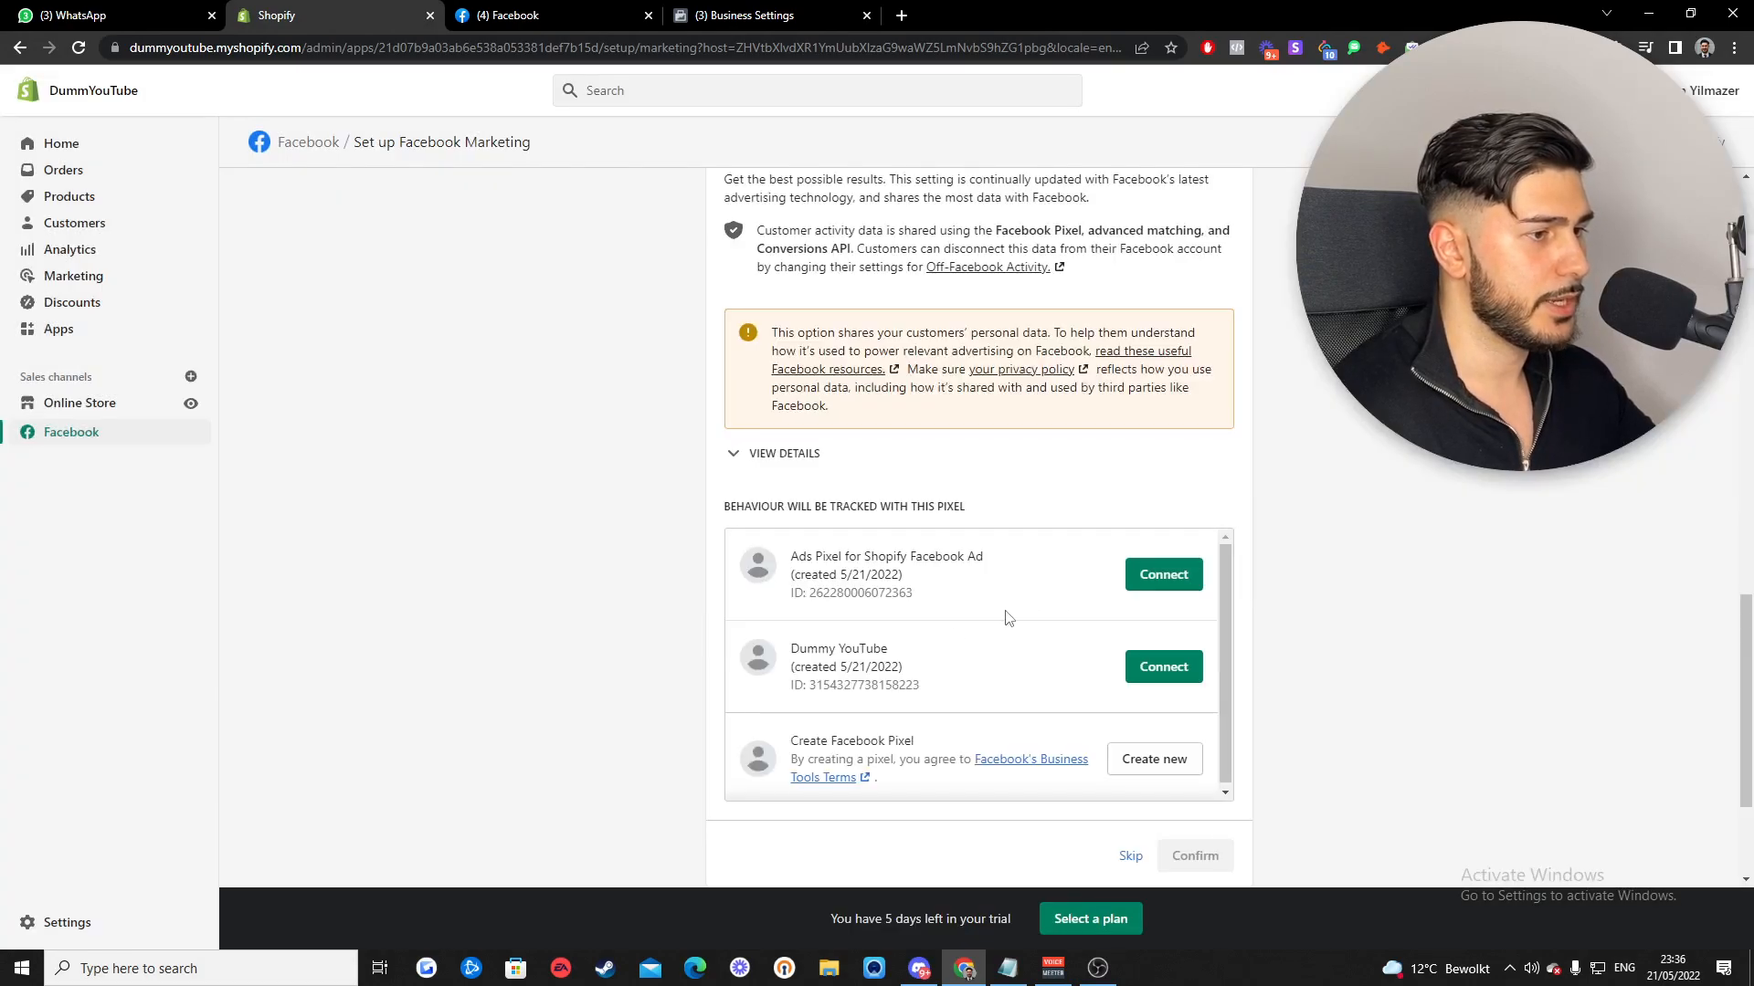
left_click_drag(793, 653, 869, 667)
scroll(863, 665, "up", 1)
left_click(925, 733)
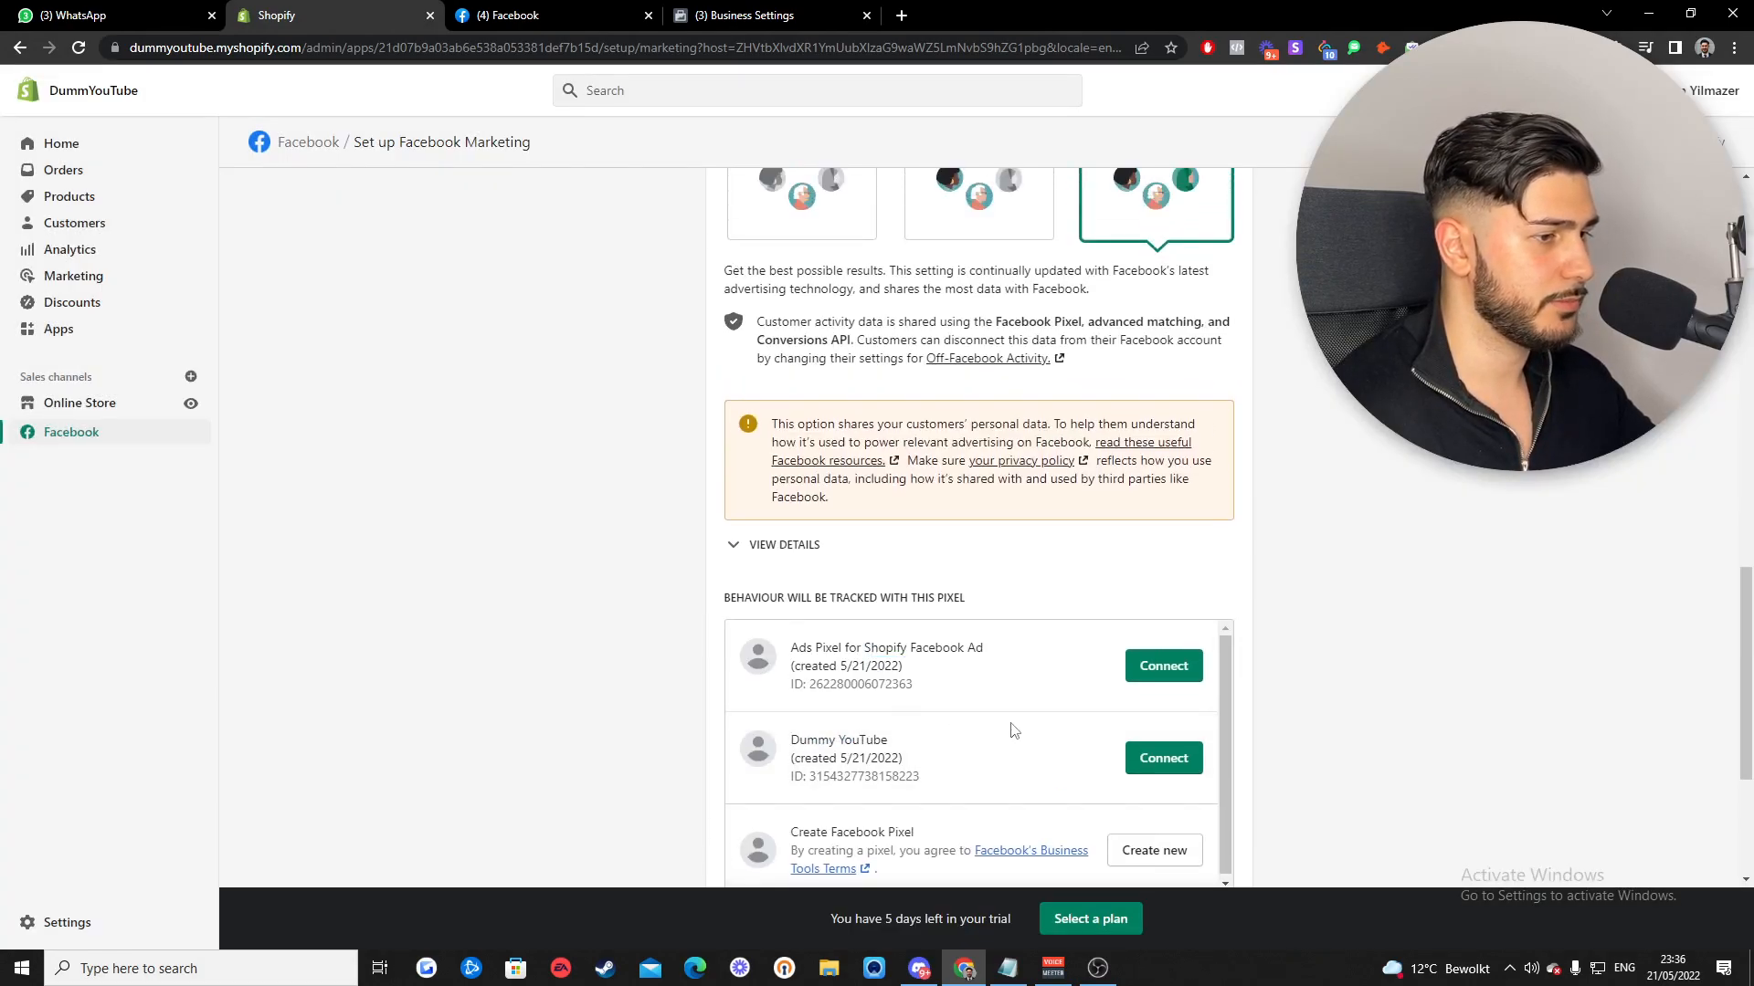
scroll(1019, 733, "down", 1)
left_click(1163, 754)
scroll(1350, 638, "down", 1)
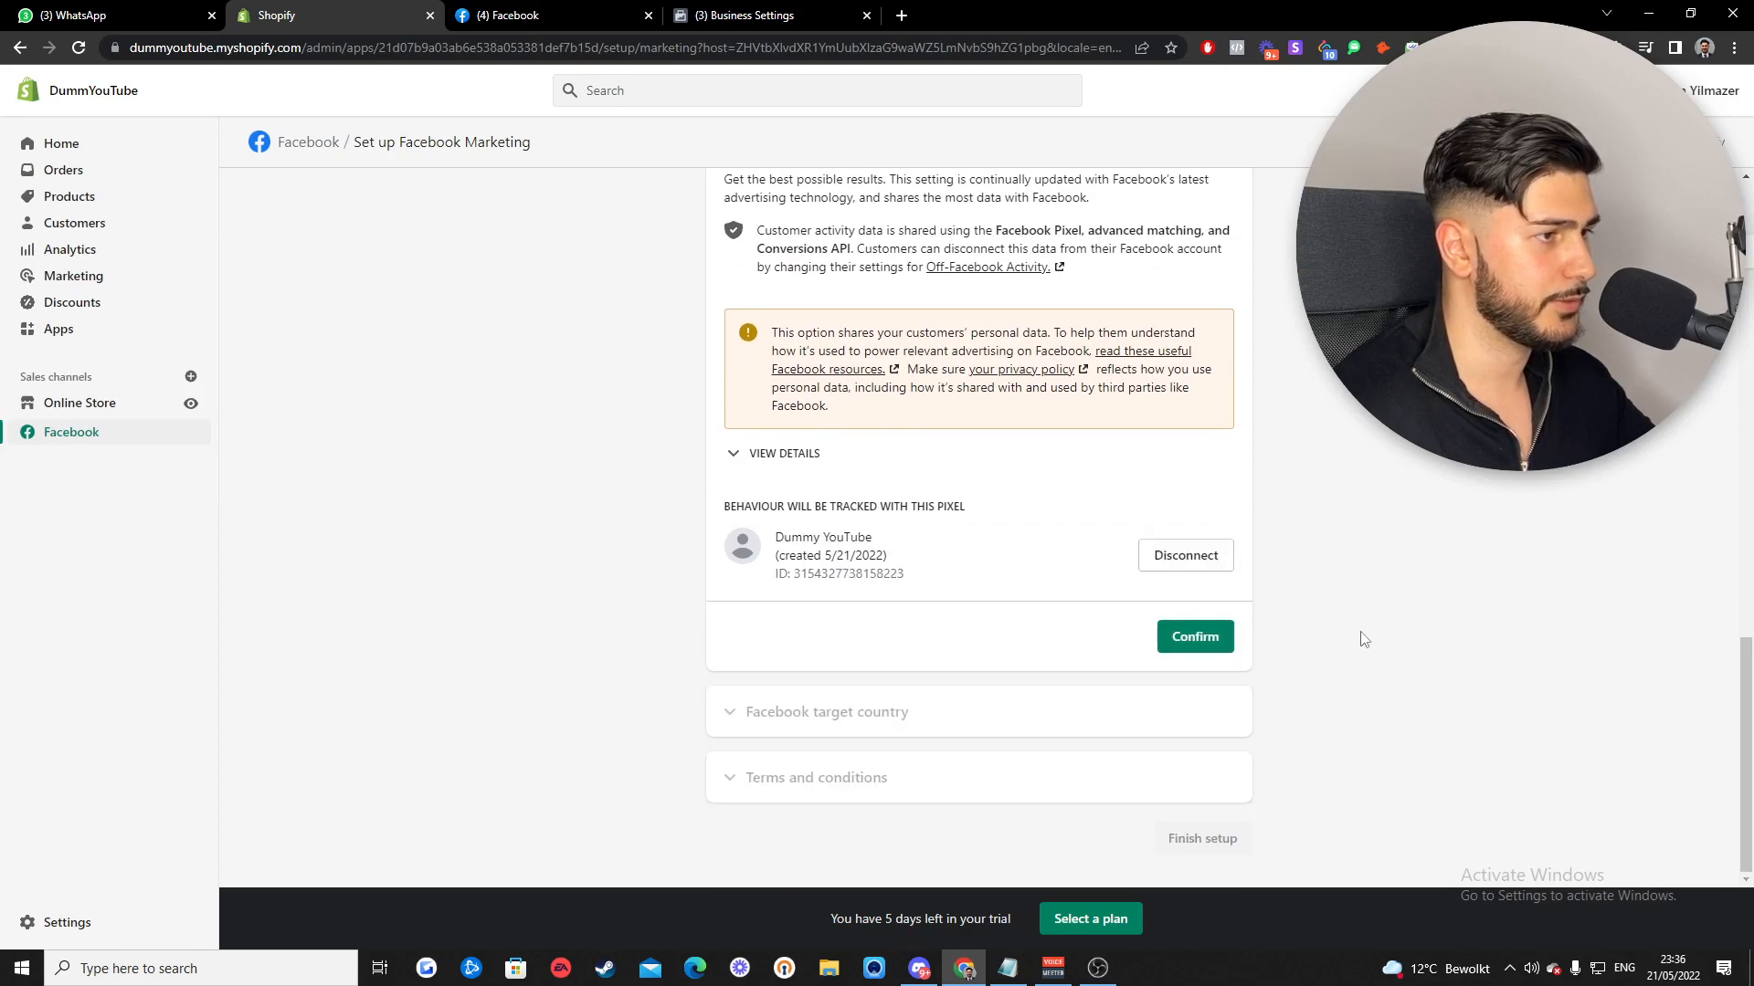
- Save data sharing, set the target country to Netherlands, and accept the Facebook terms
left_click(1184, 650)
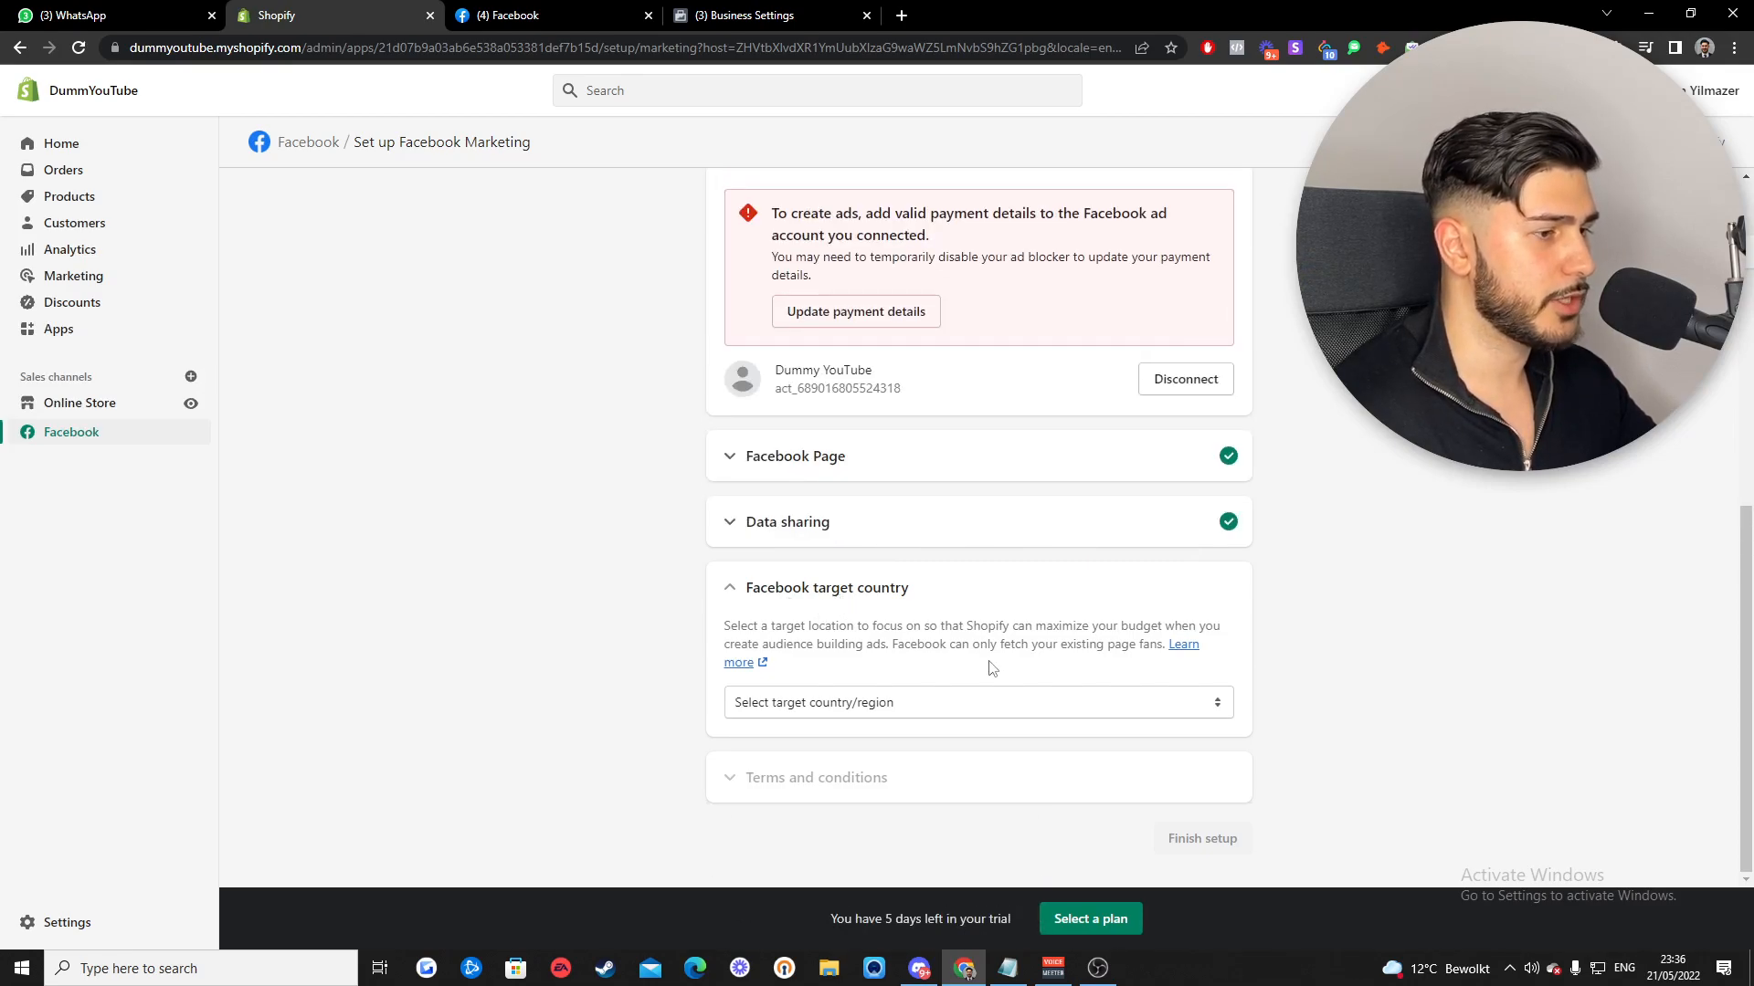
left_click(1062, 705)
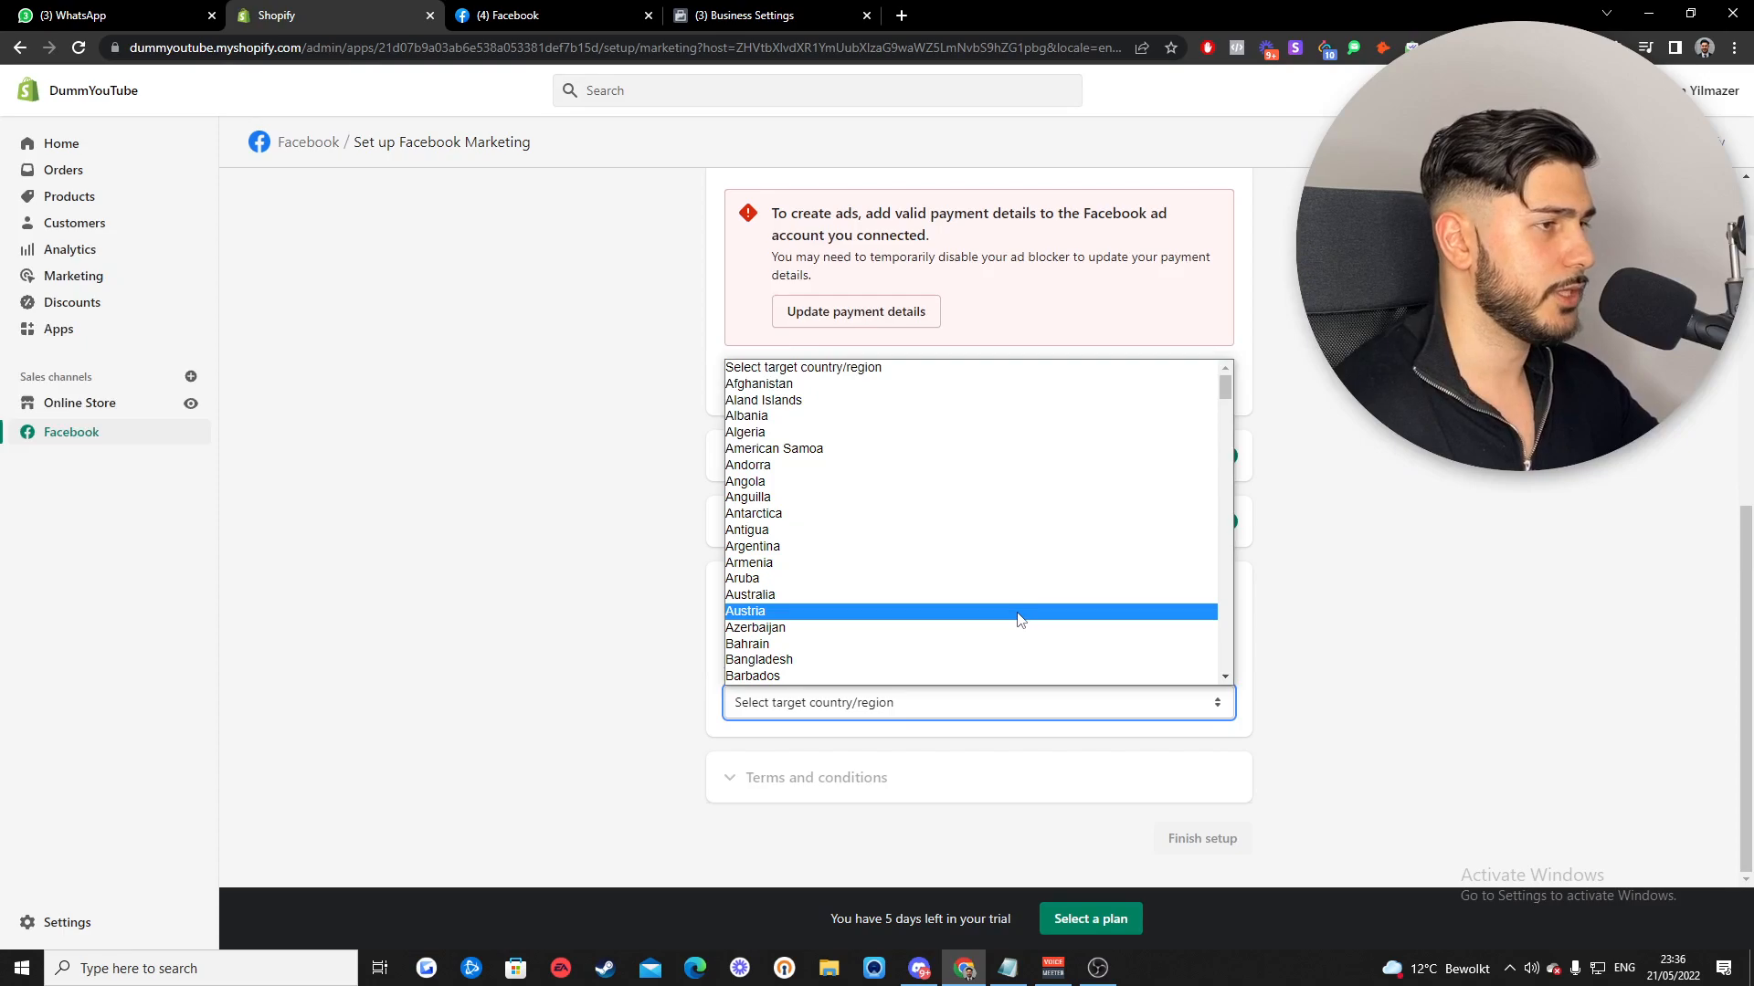
type("net")
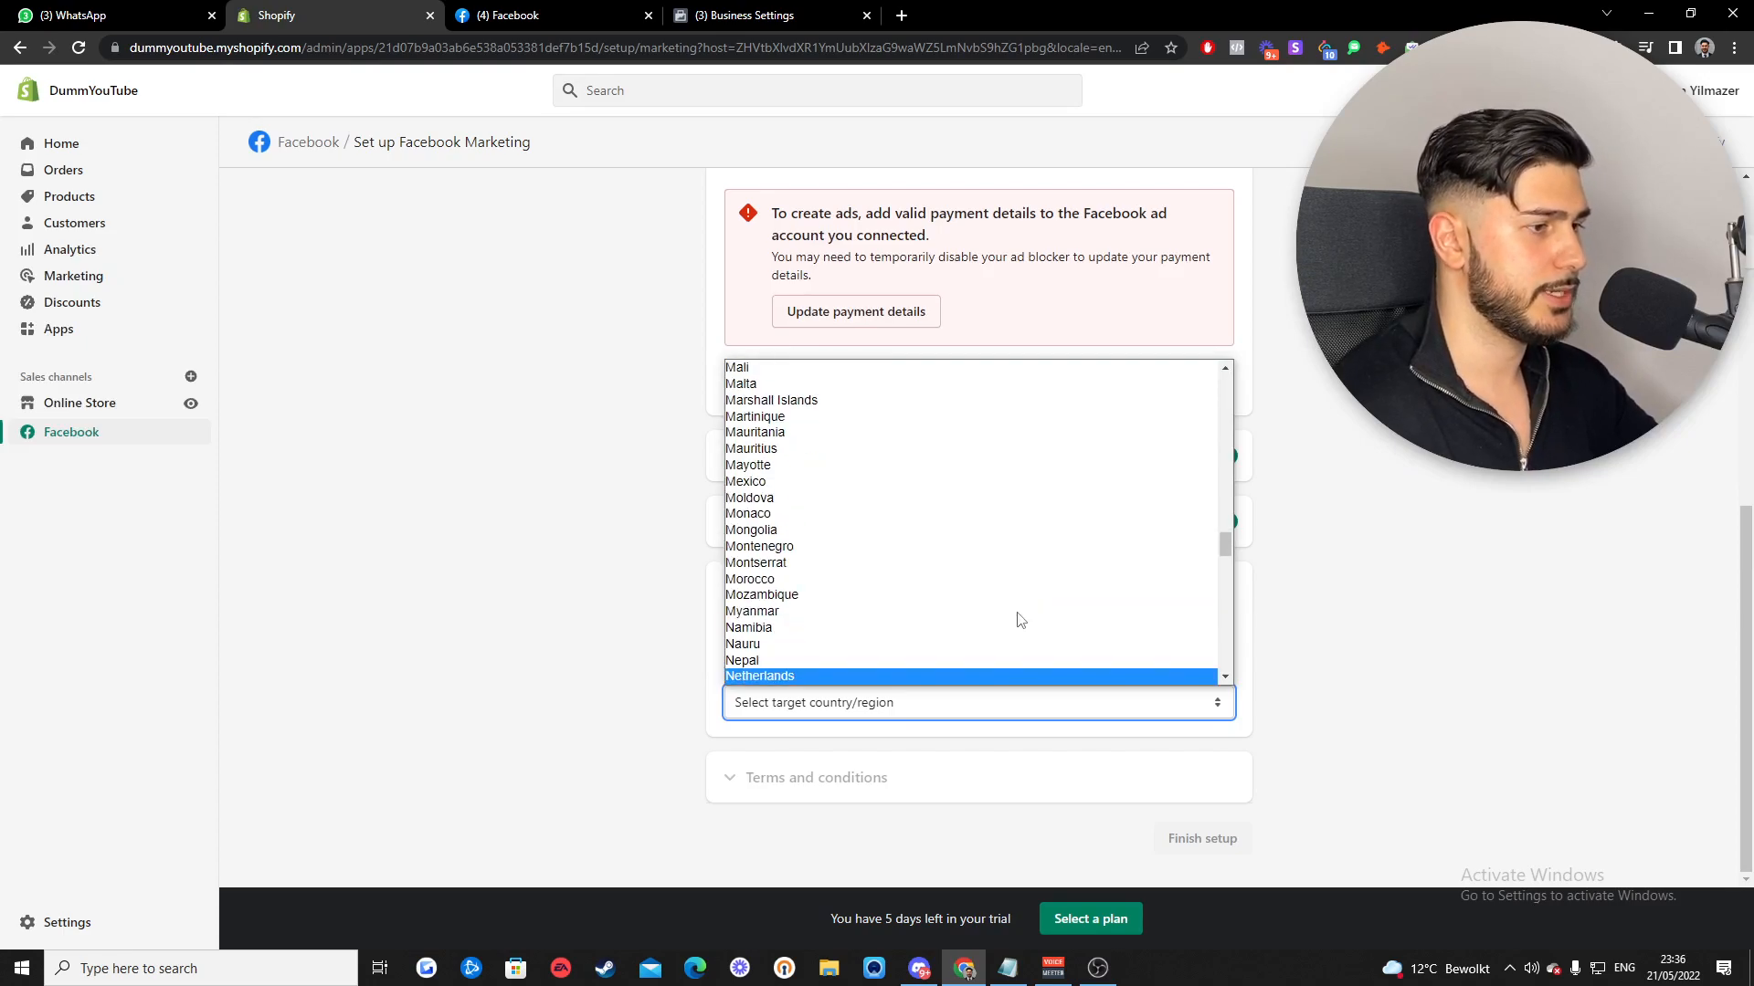
key("Return")
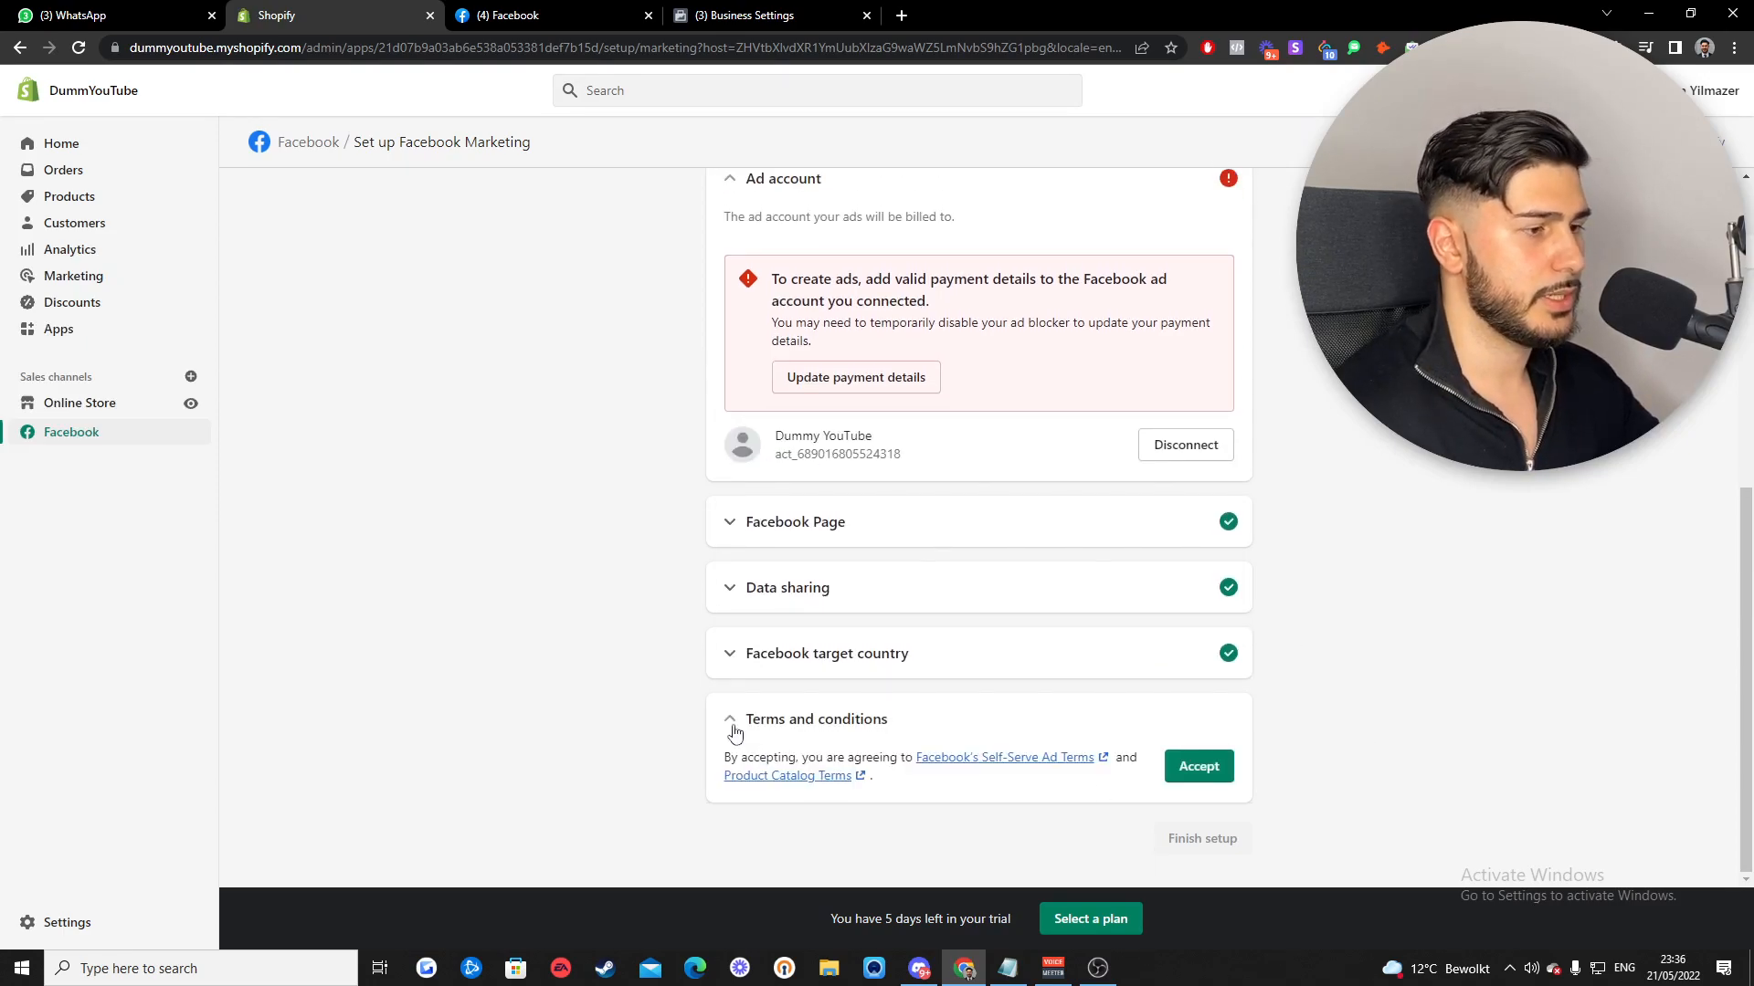
left_click(1197, 769)
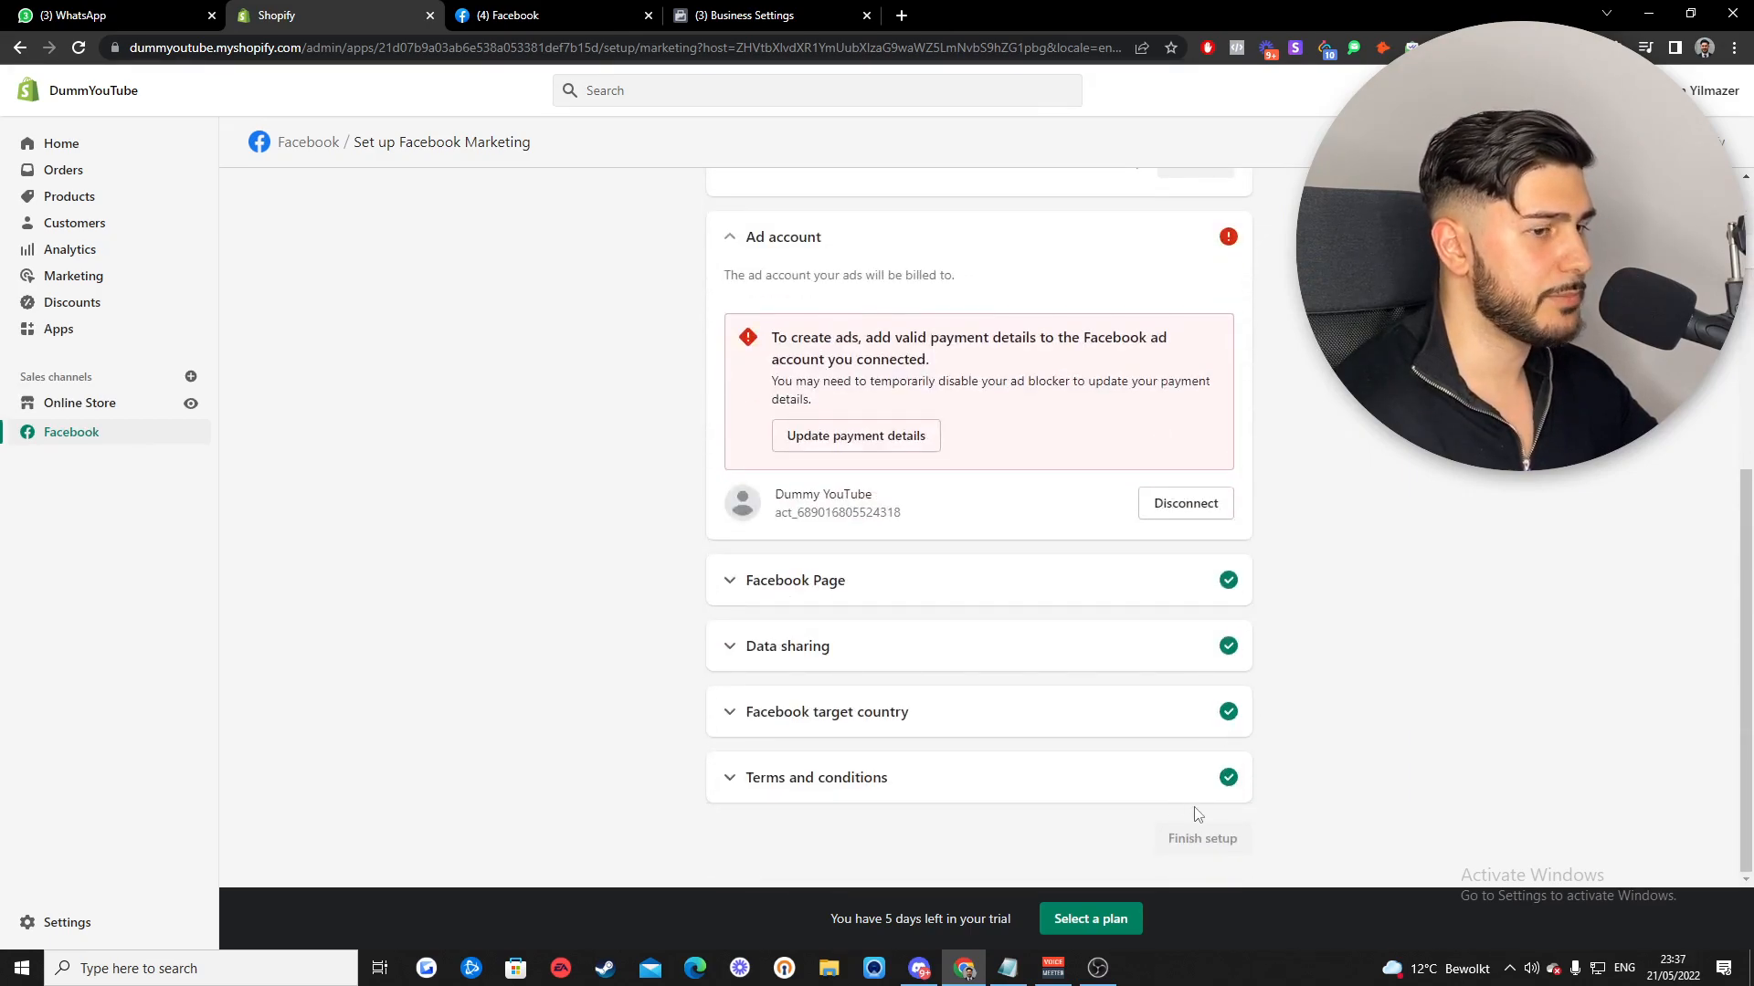
- Highlight the 'payment details' wording in the ad account warning, then clear the selection
scroll(1471, 724, "up", 3)
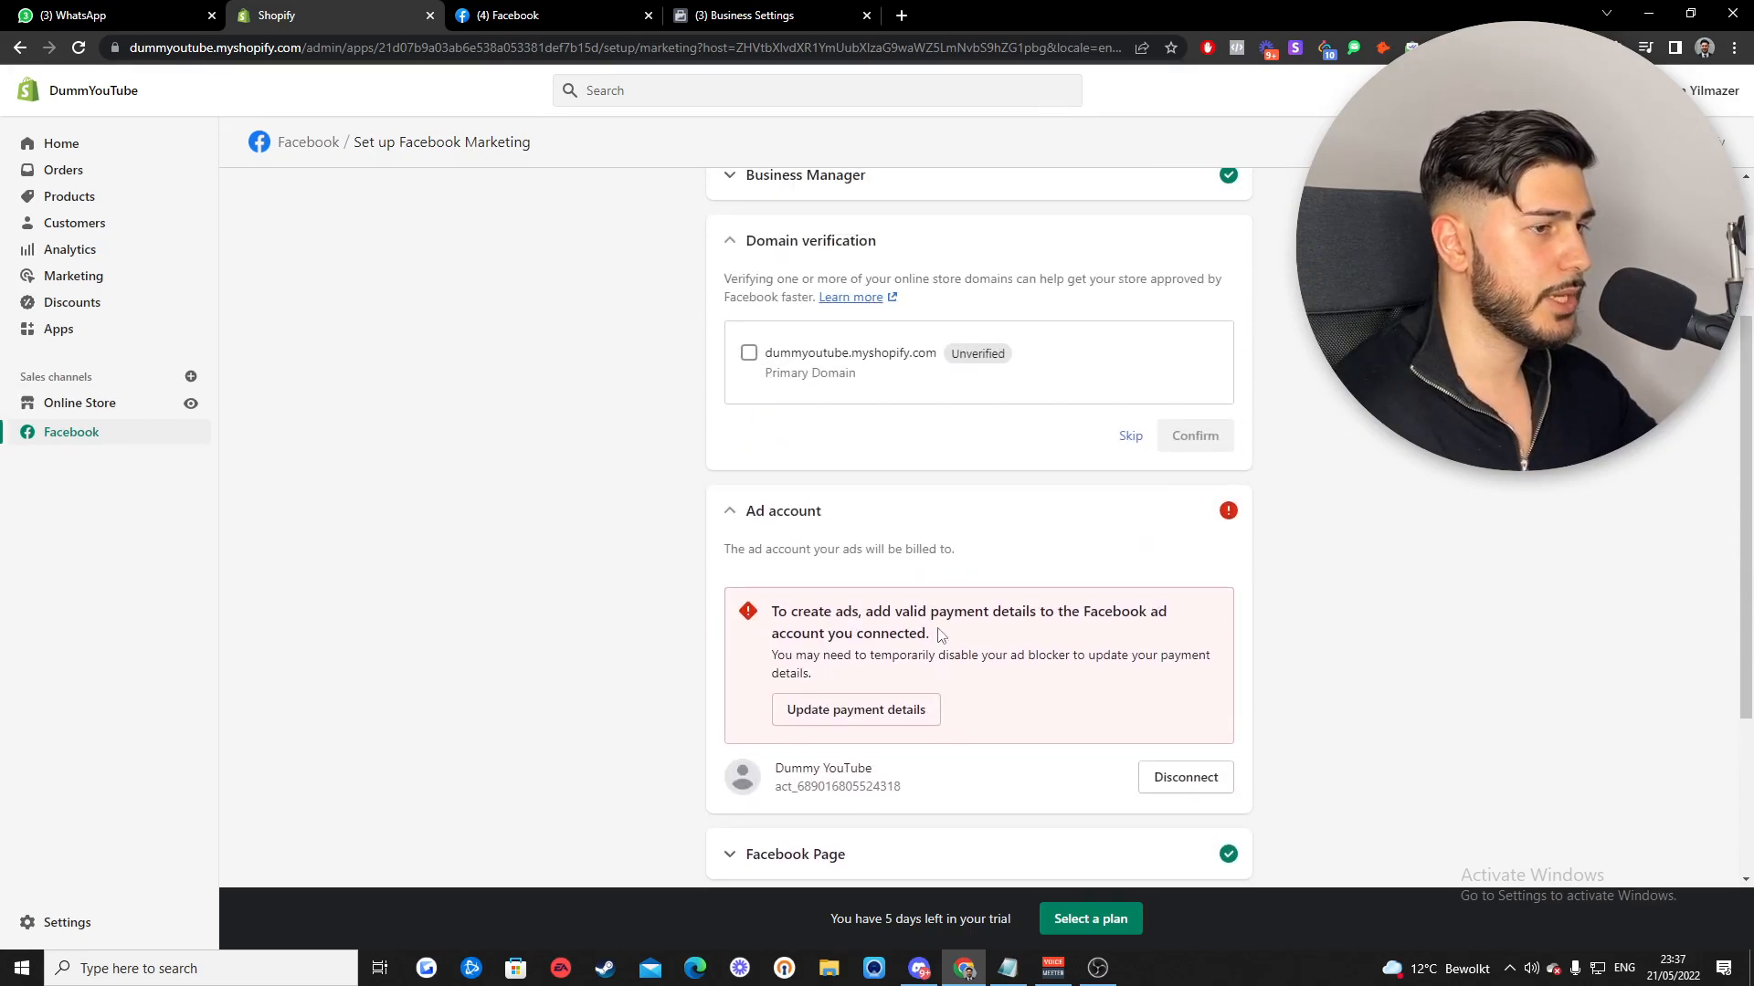
left_click_drag(932, 612, 1037, 613)
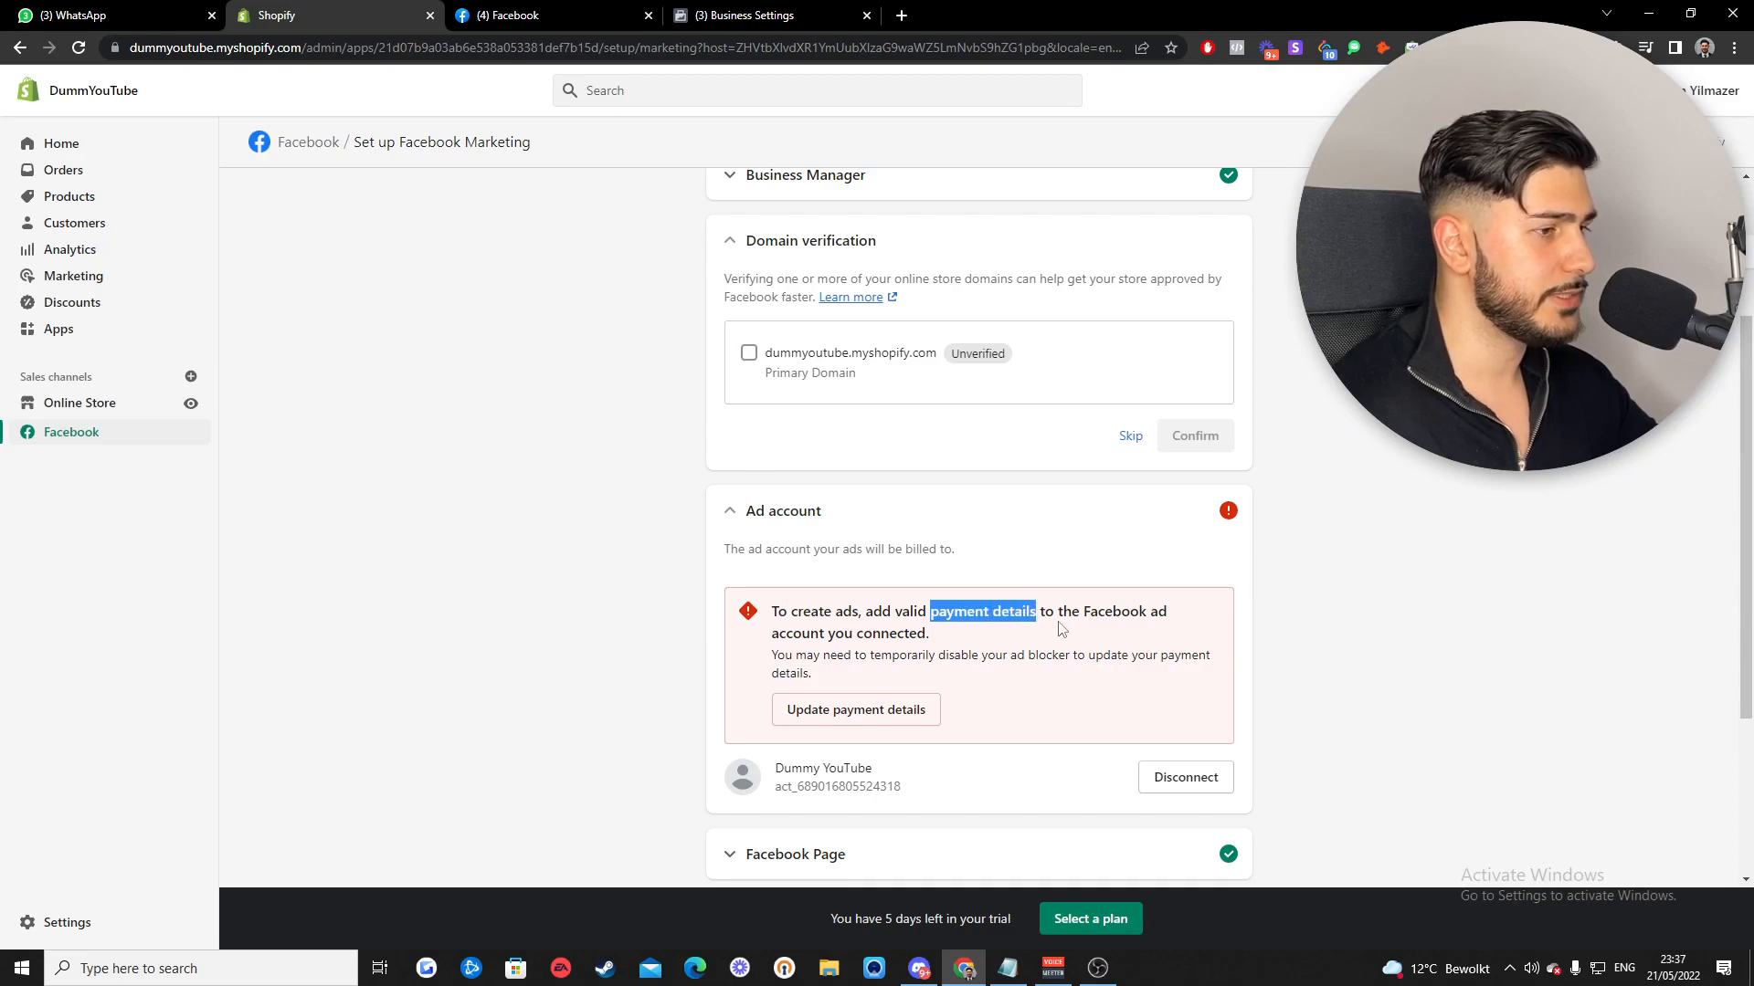
scroll(1061, 630, "down", 3)
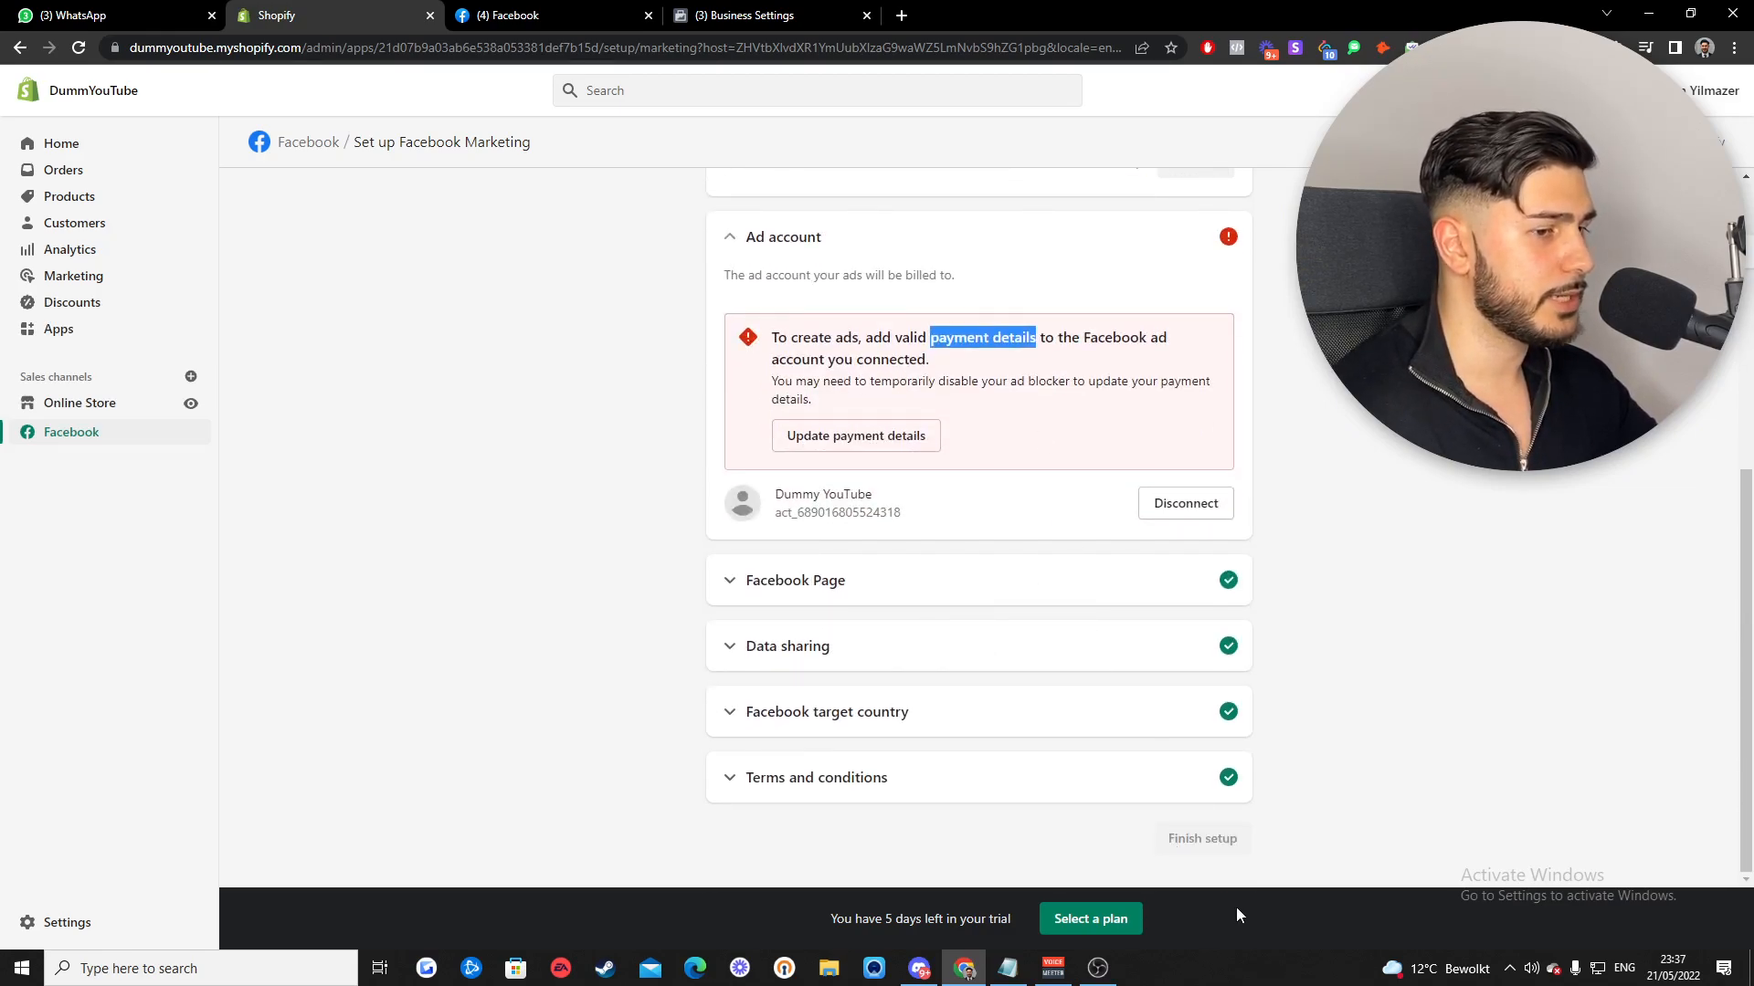
left_click(1174, 840)
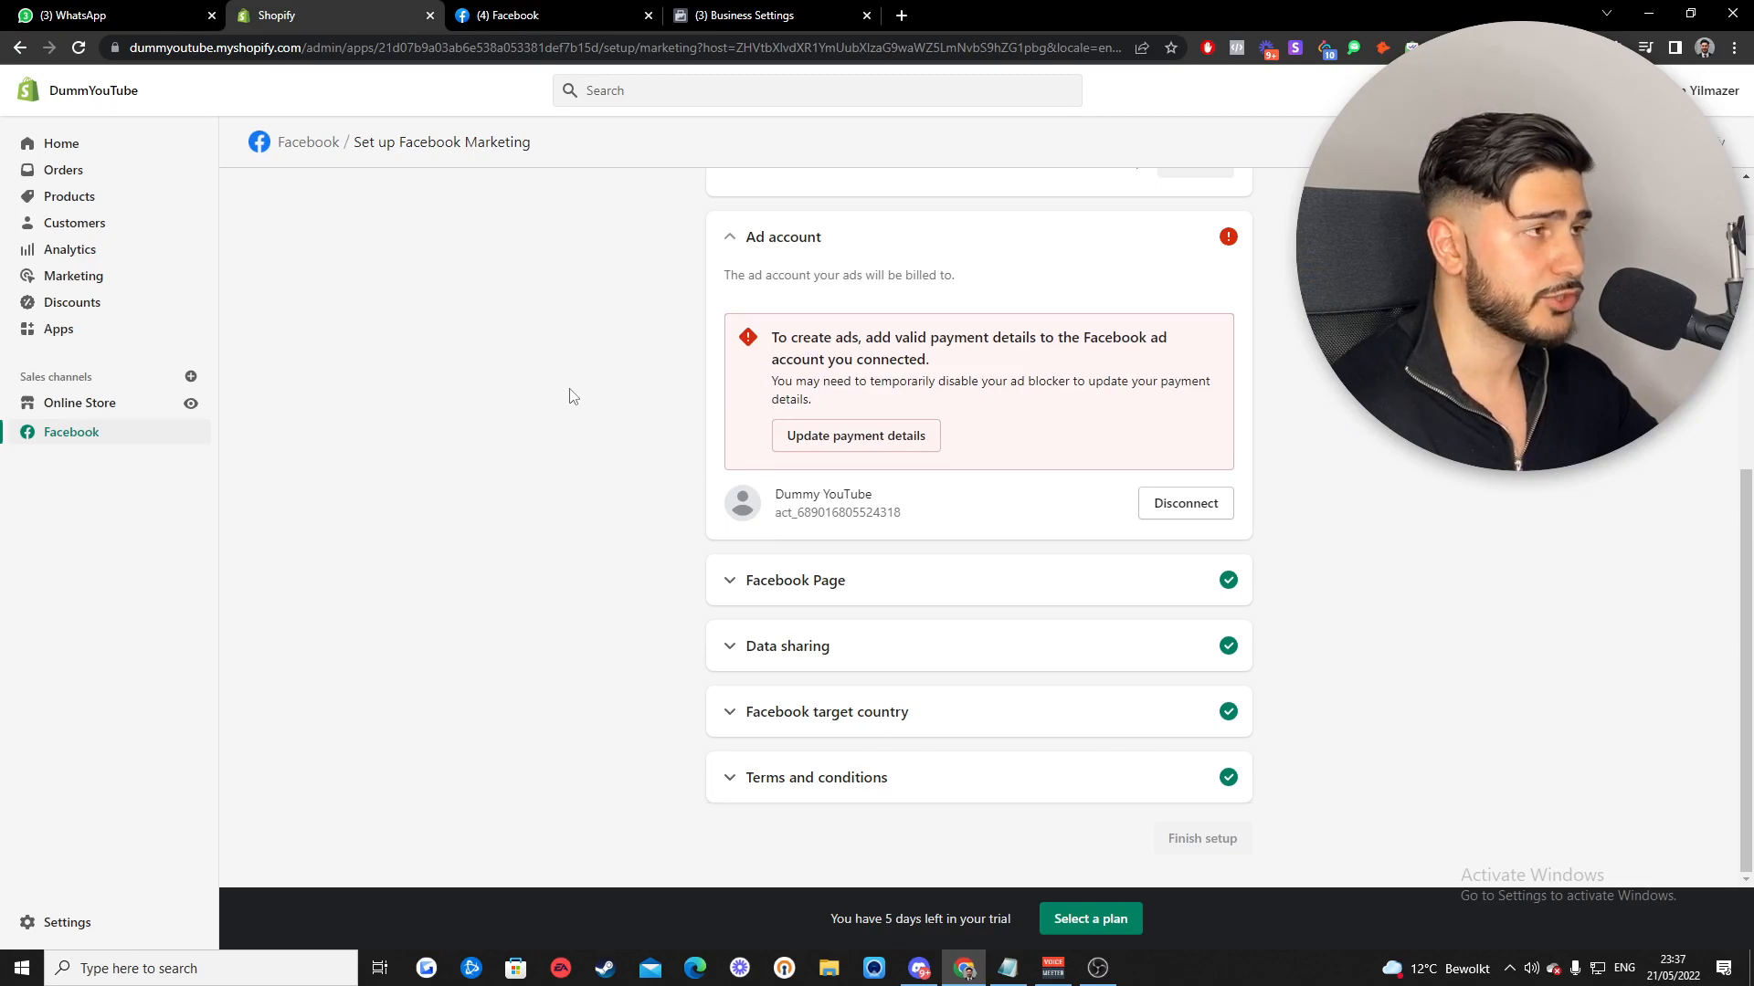
- Open Events Manager from All tools and view the Dummy YouTube pixel's overview
left_click(738, 15)
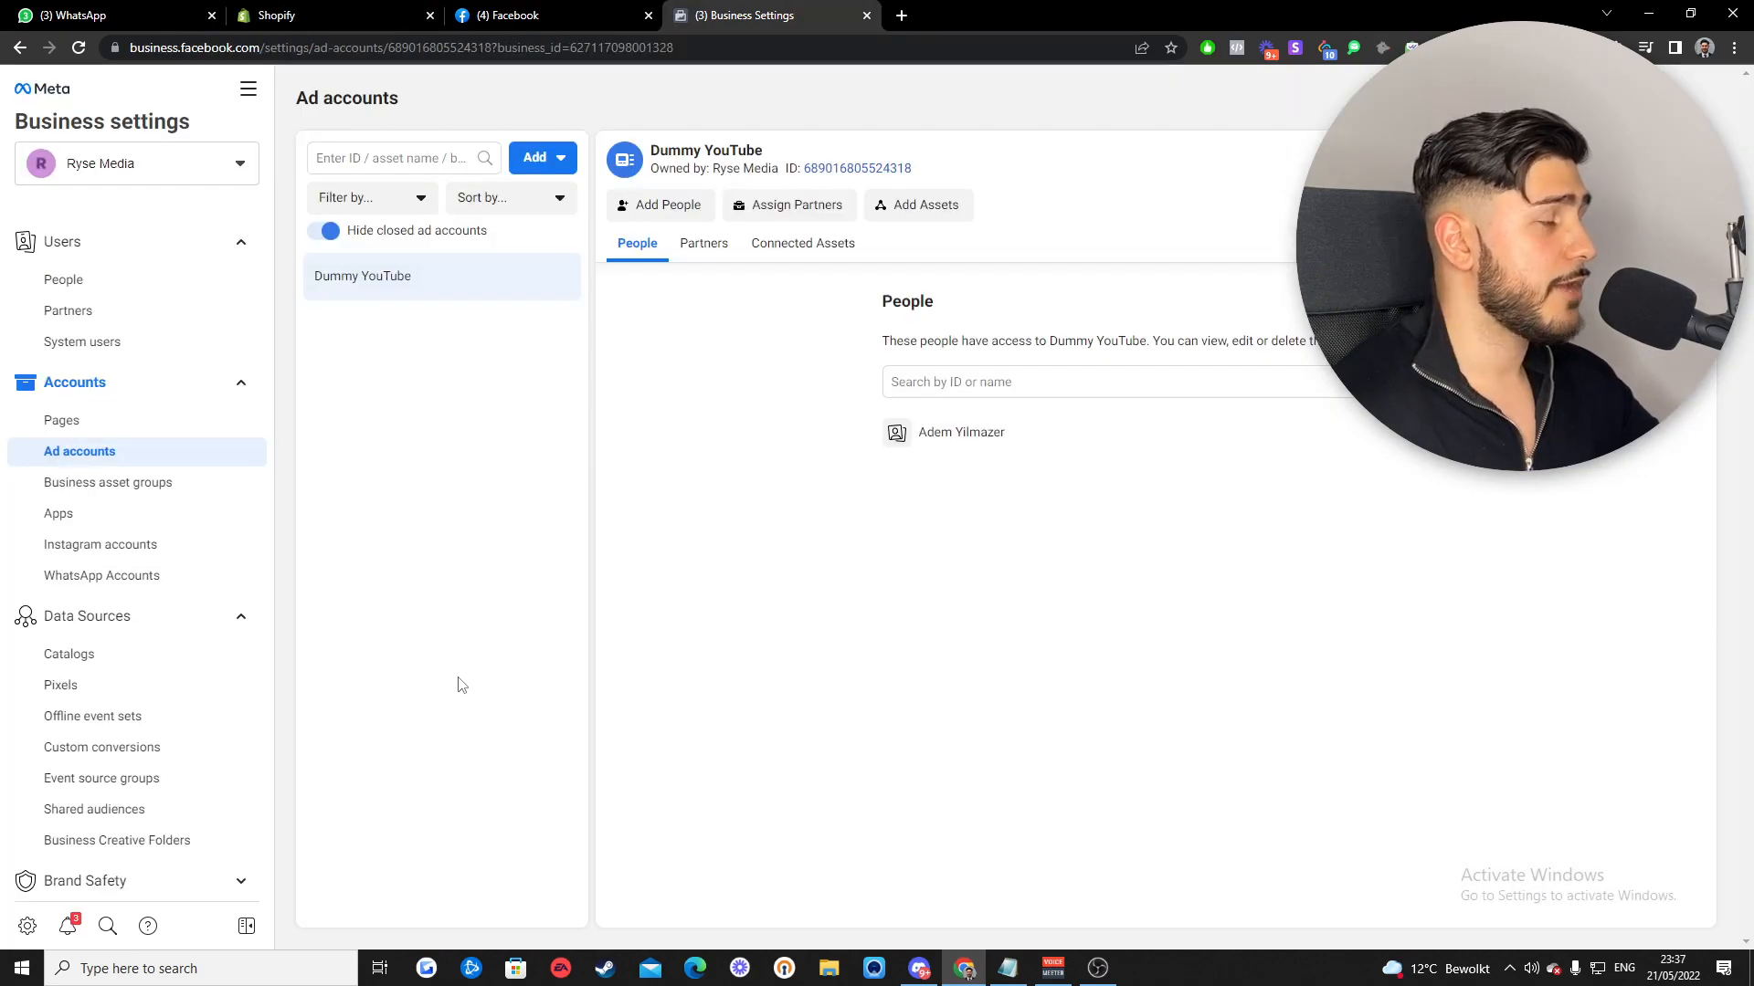
left_click(247, 90)
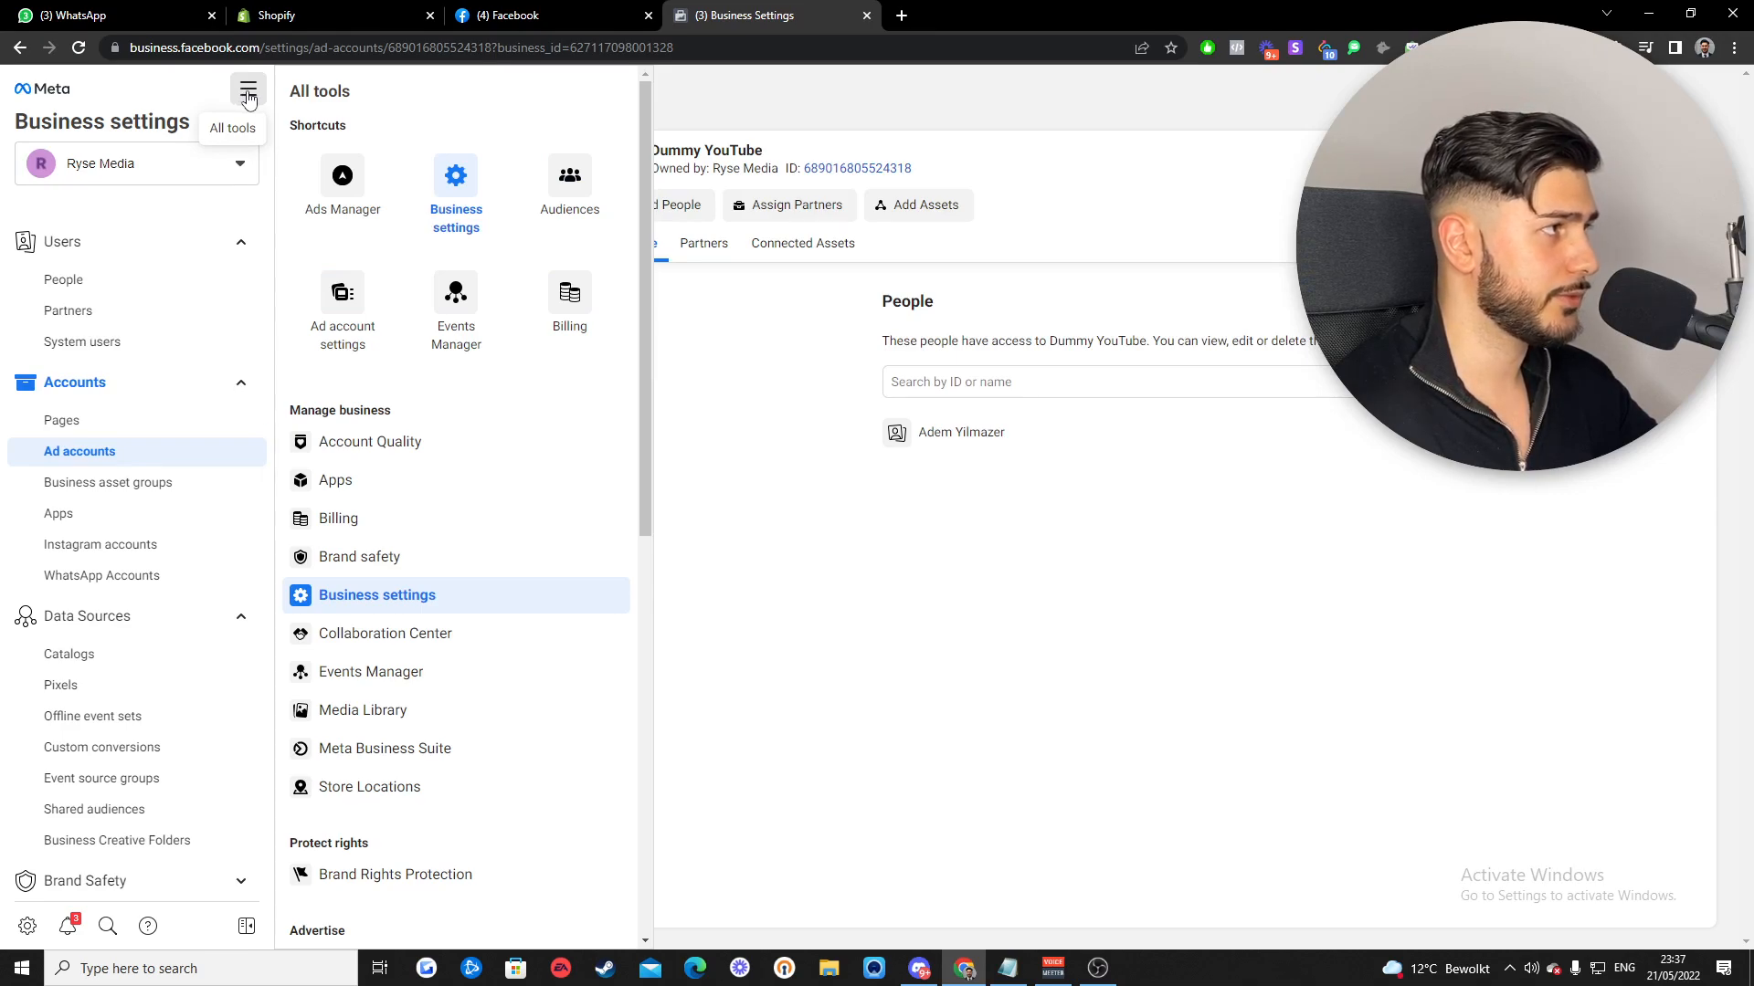
left_click(461, 298)
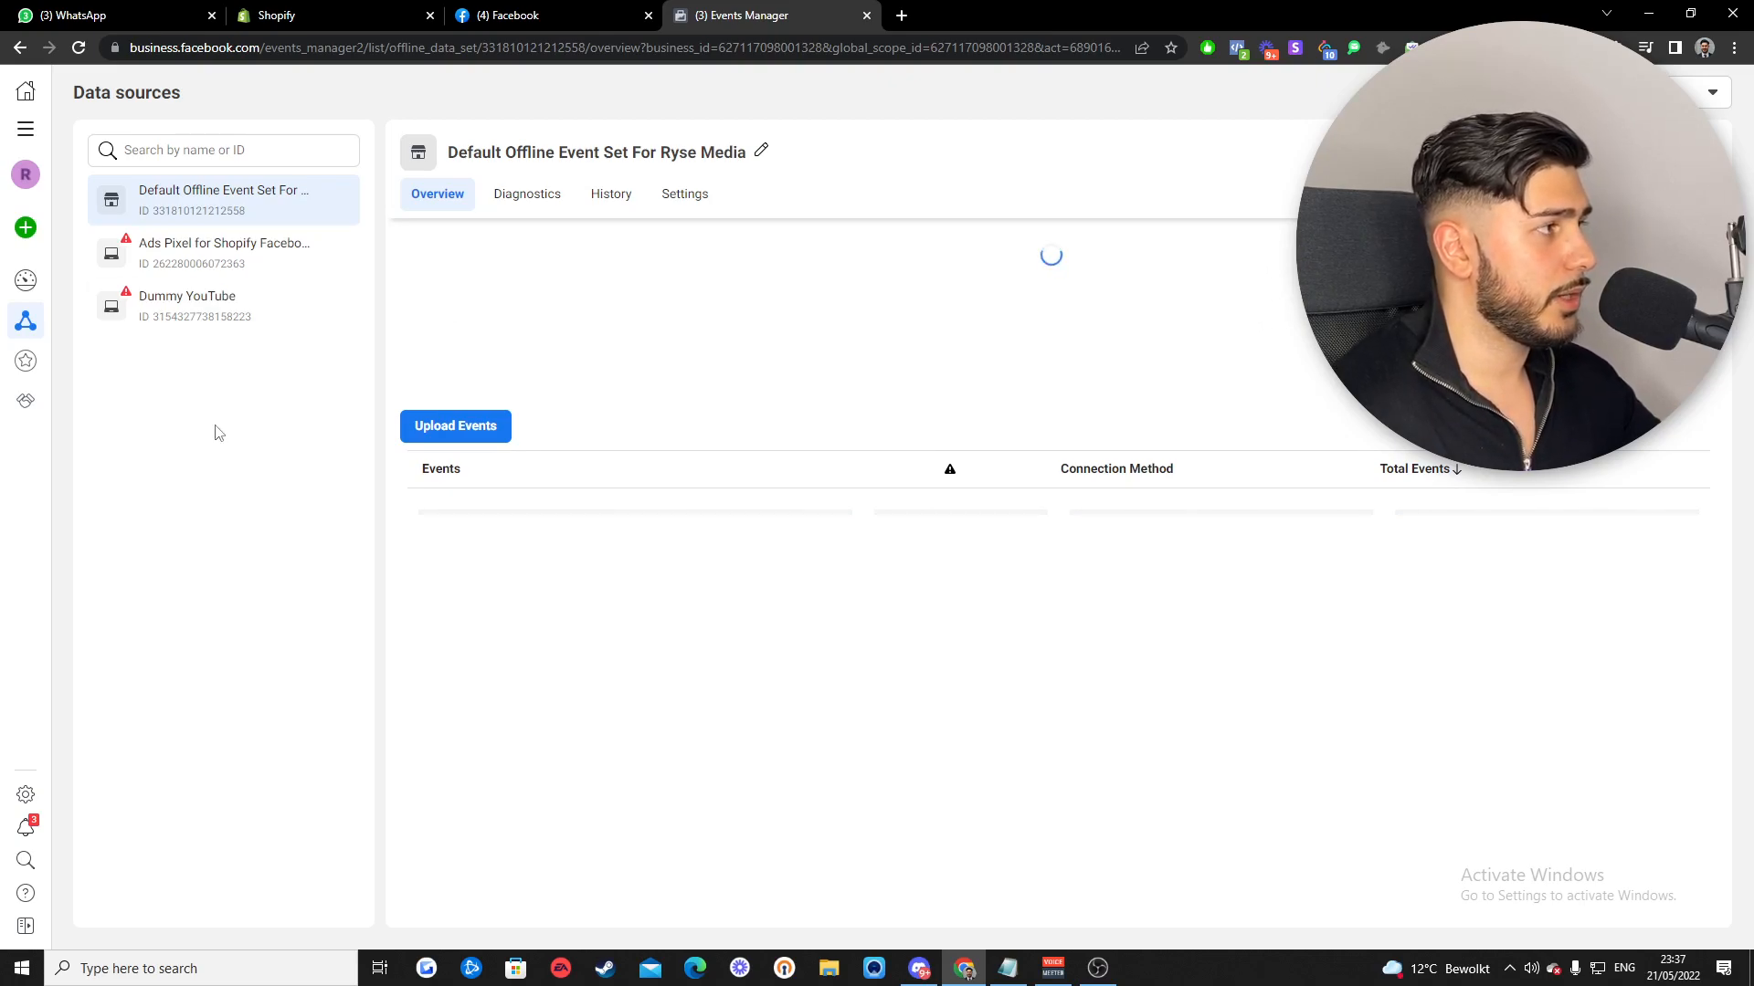
left_click(176, 326)
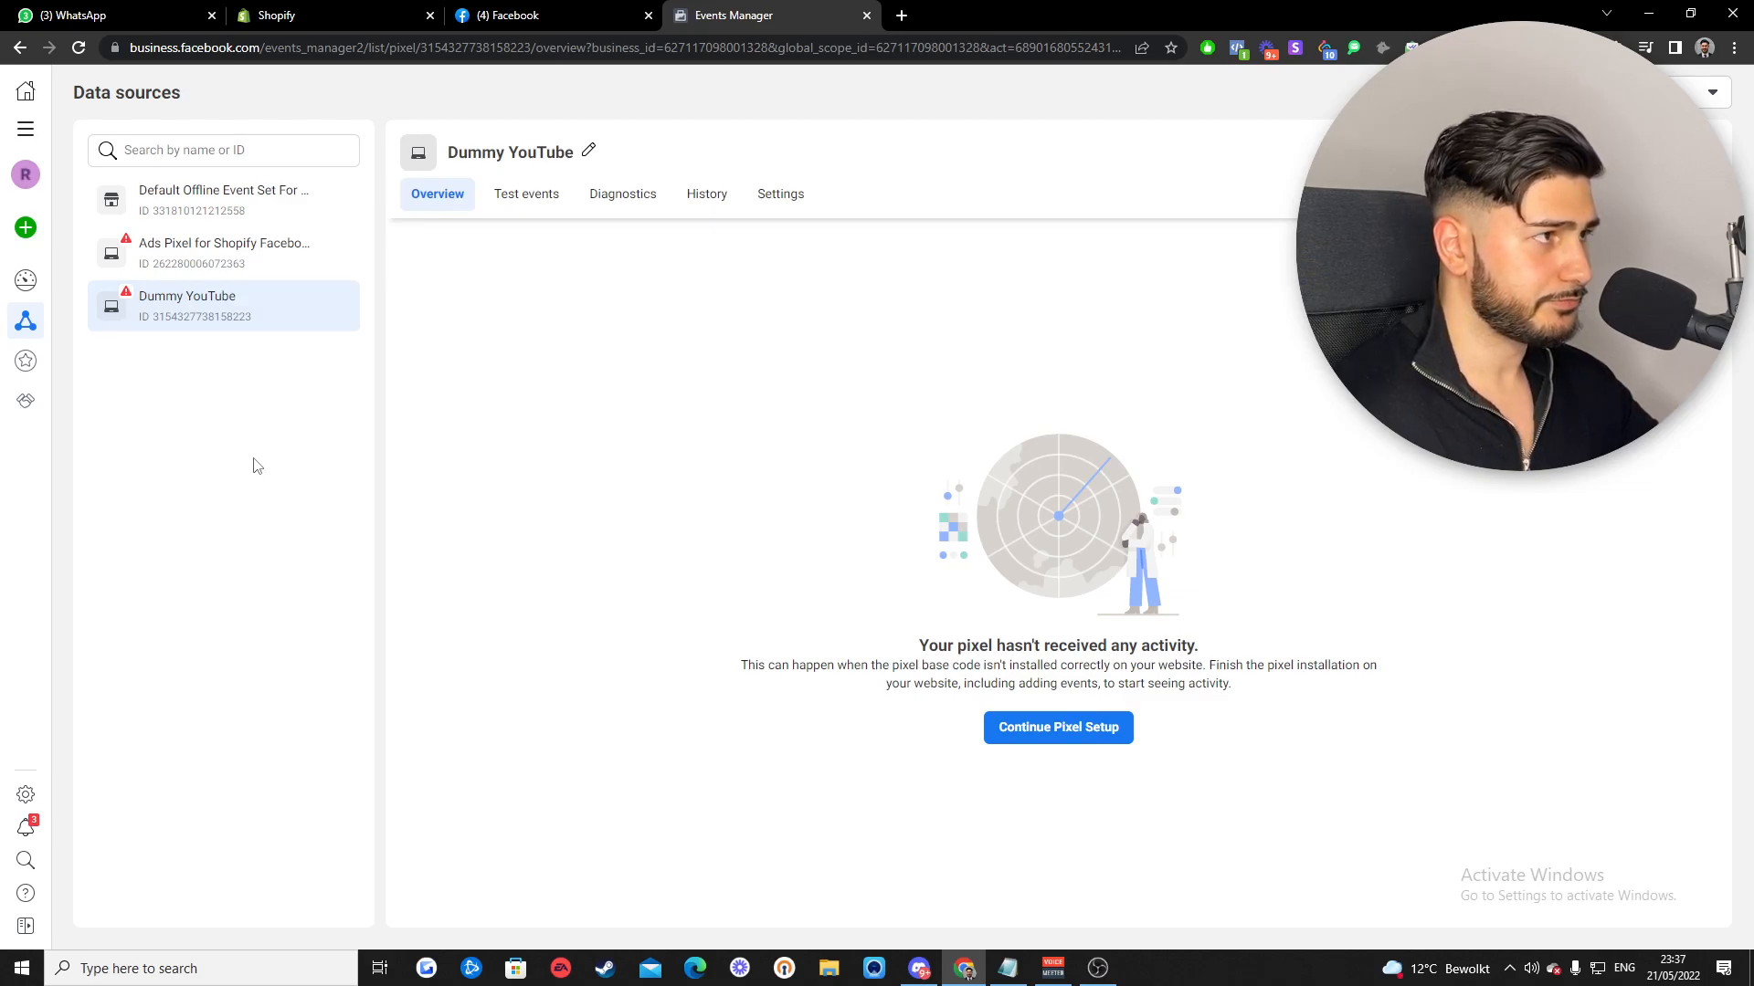
- Send test events from dummyyoutube.myshopify.com with AdBlock paused, and confirm a PageView arrives
left_click(528, 203)
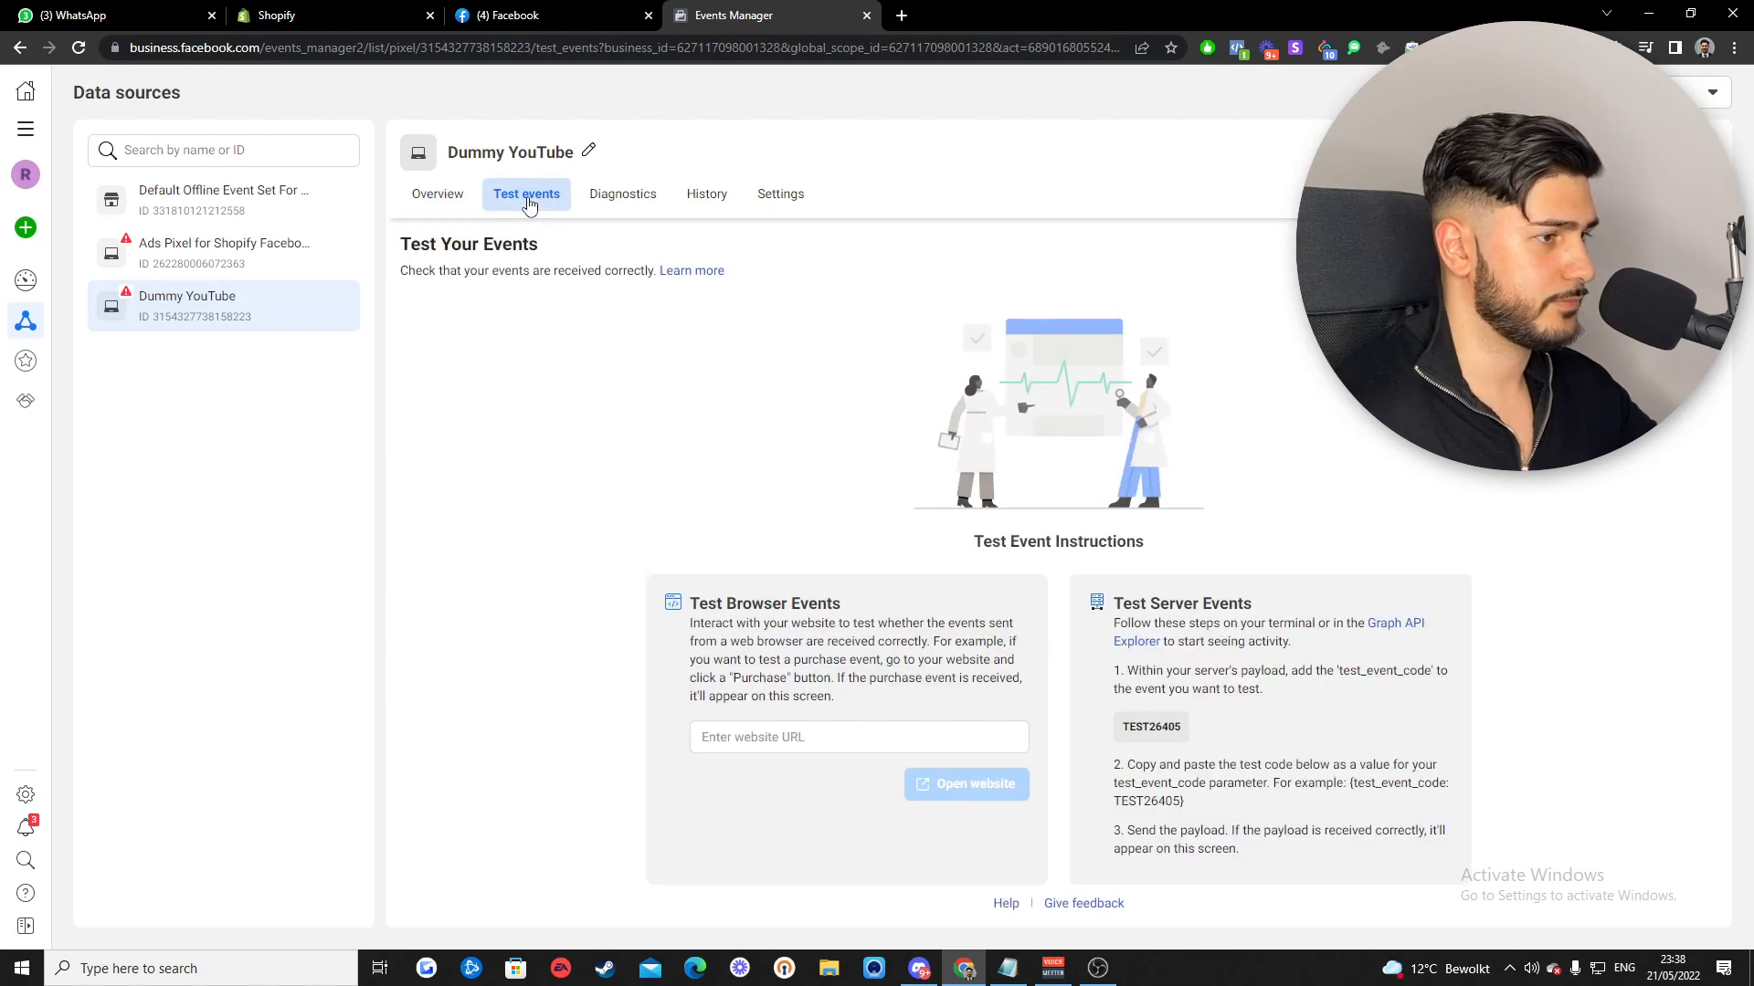
key("ctrl+l")
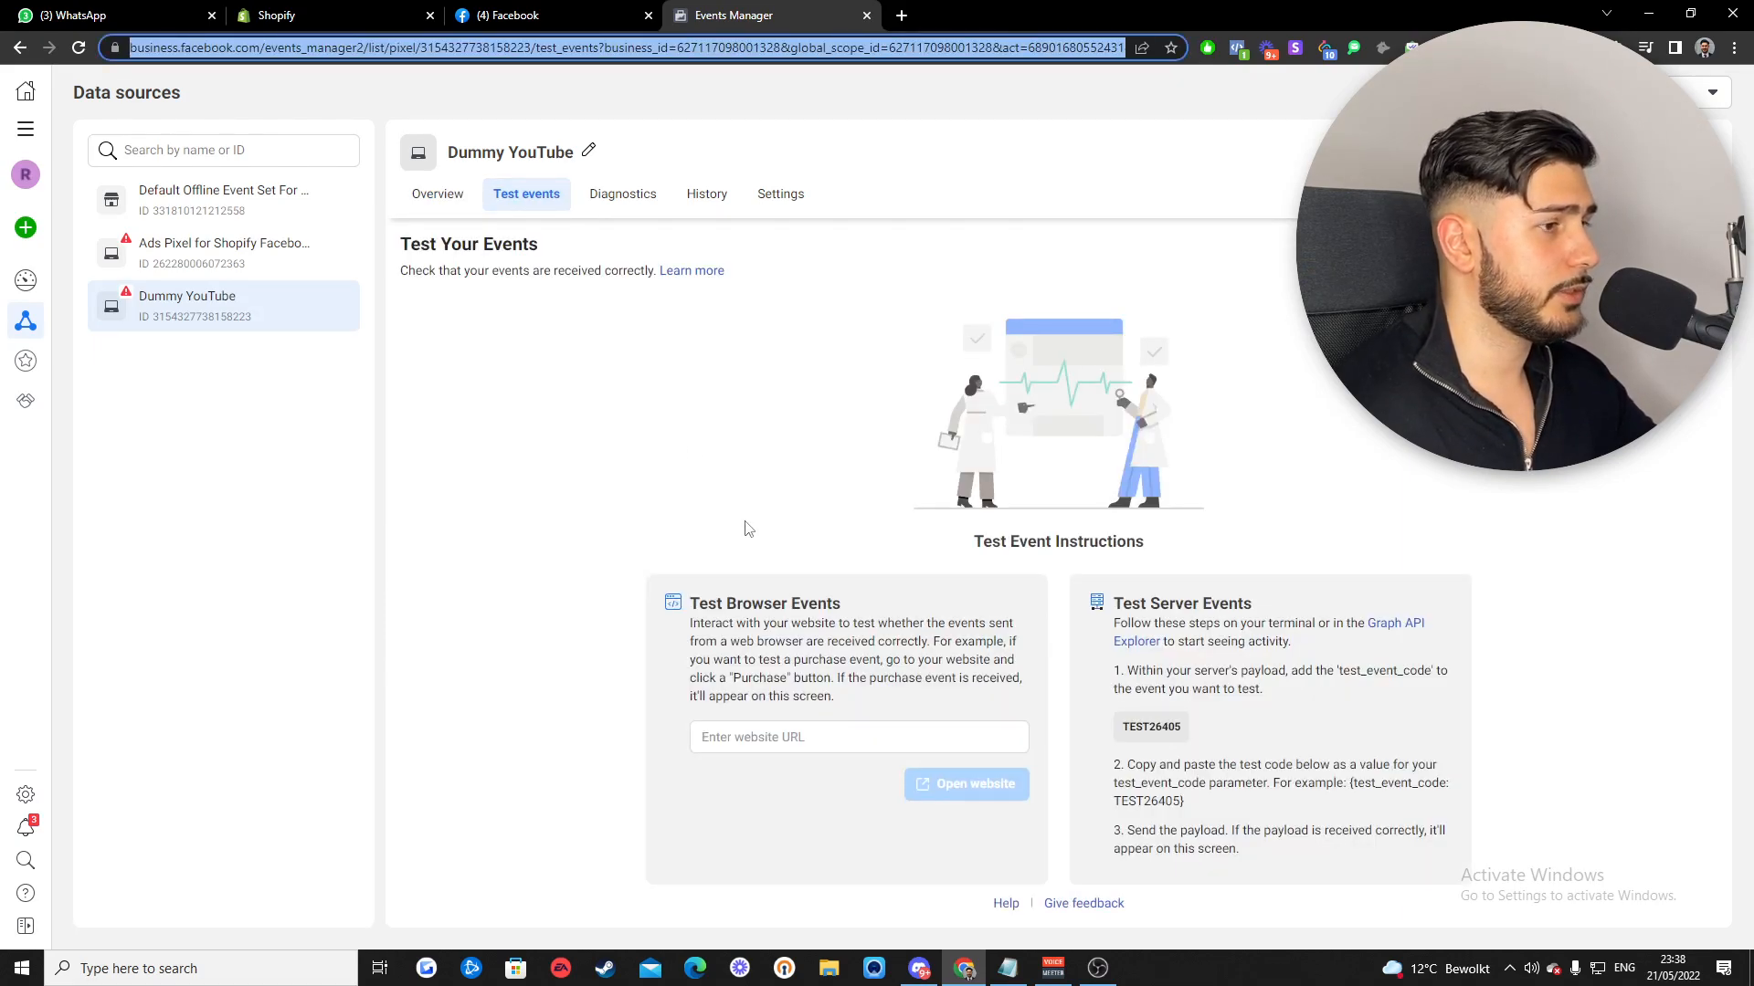
left_click(815, 731)
type("dummyyoutube.myshopify.com")
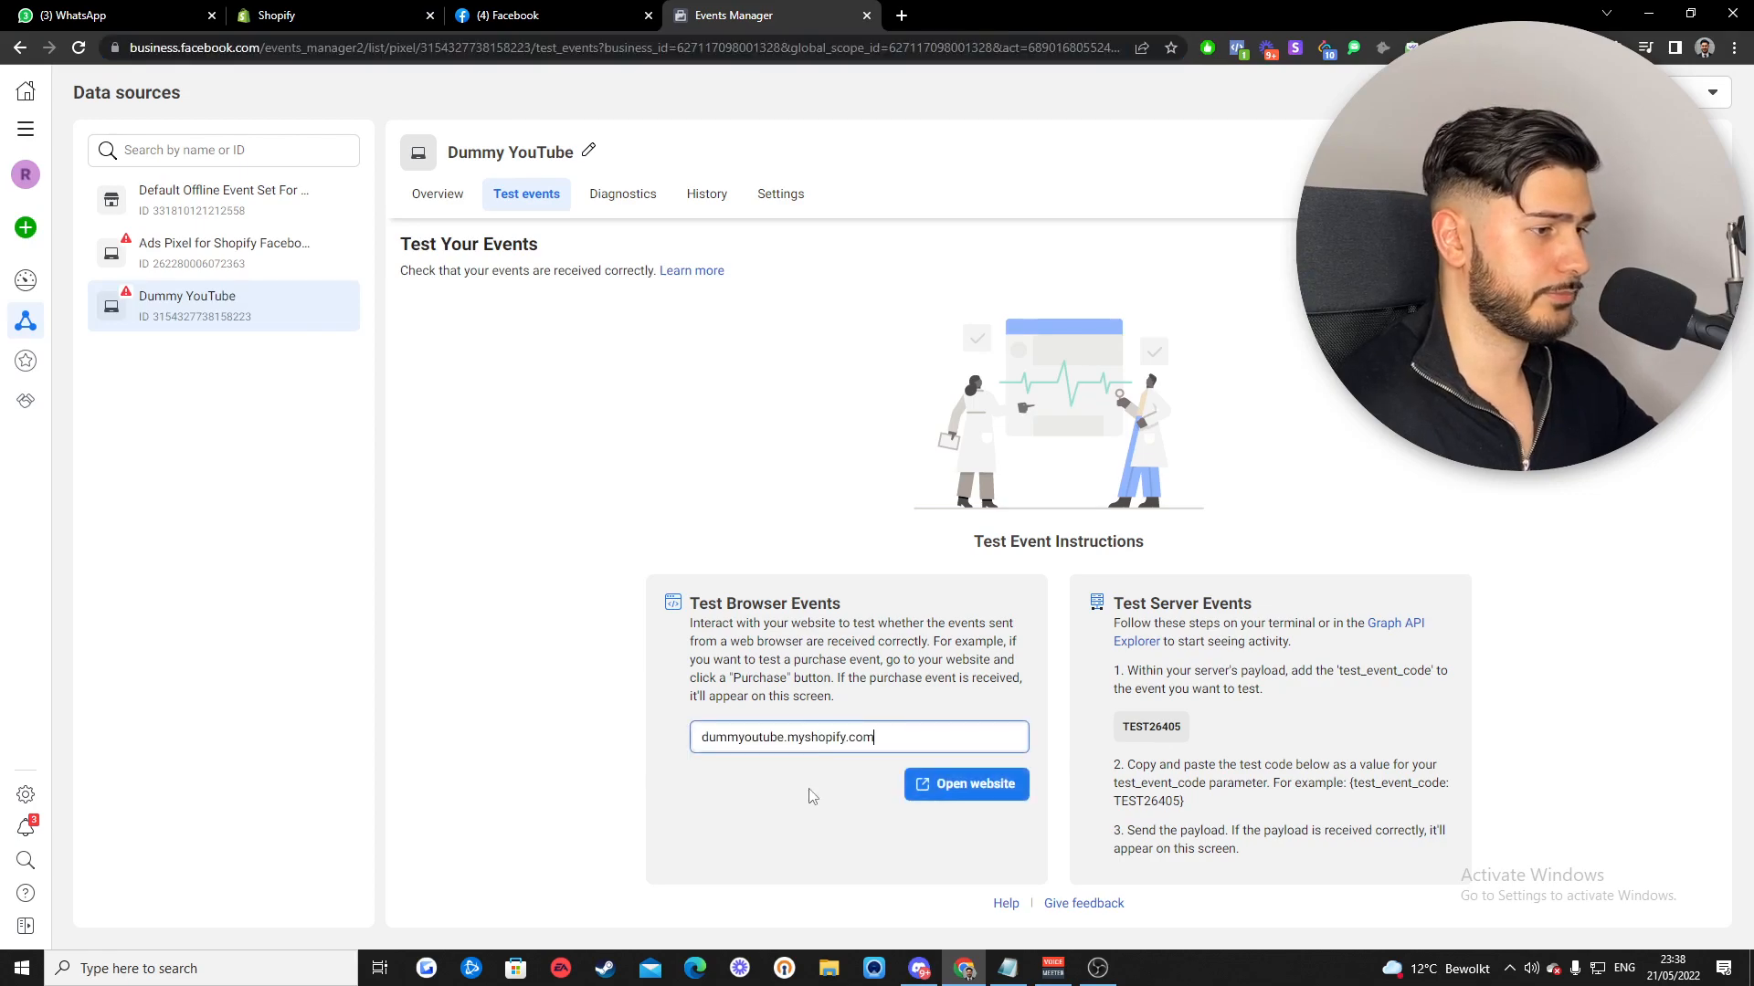
left_click(959, 797)
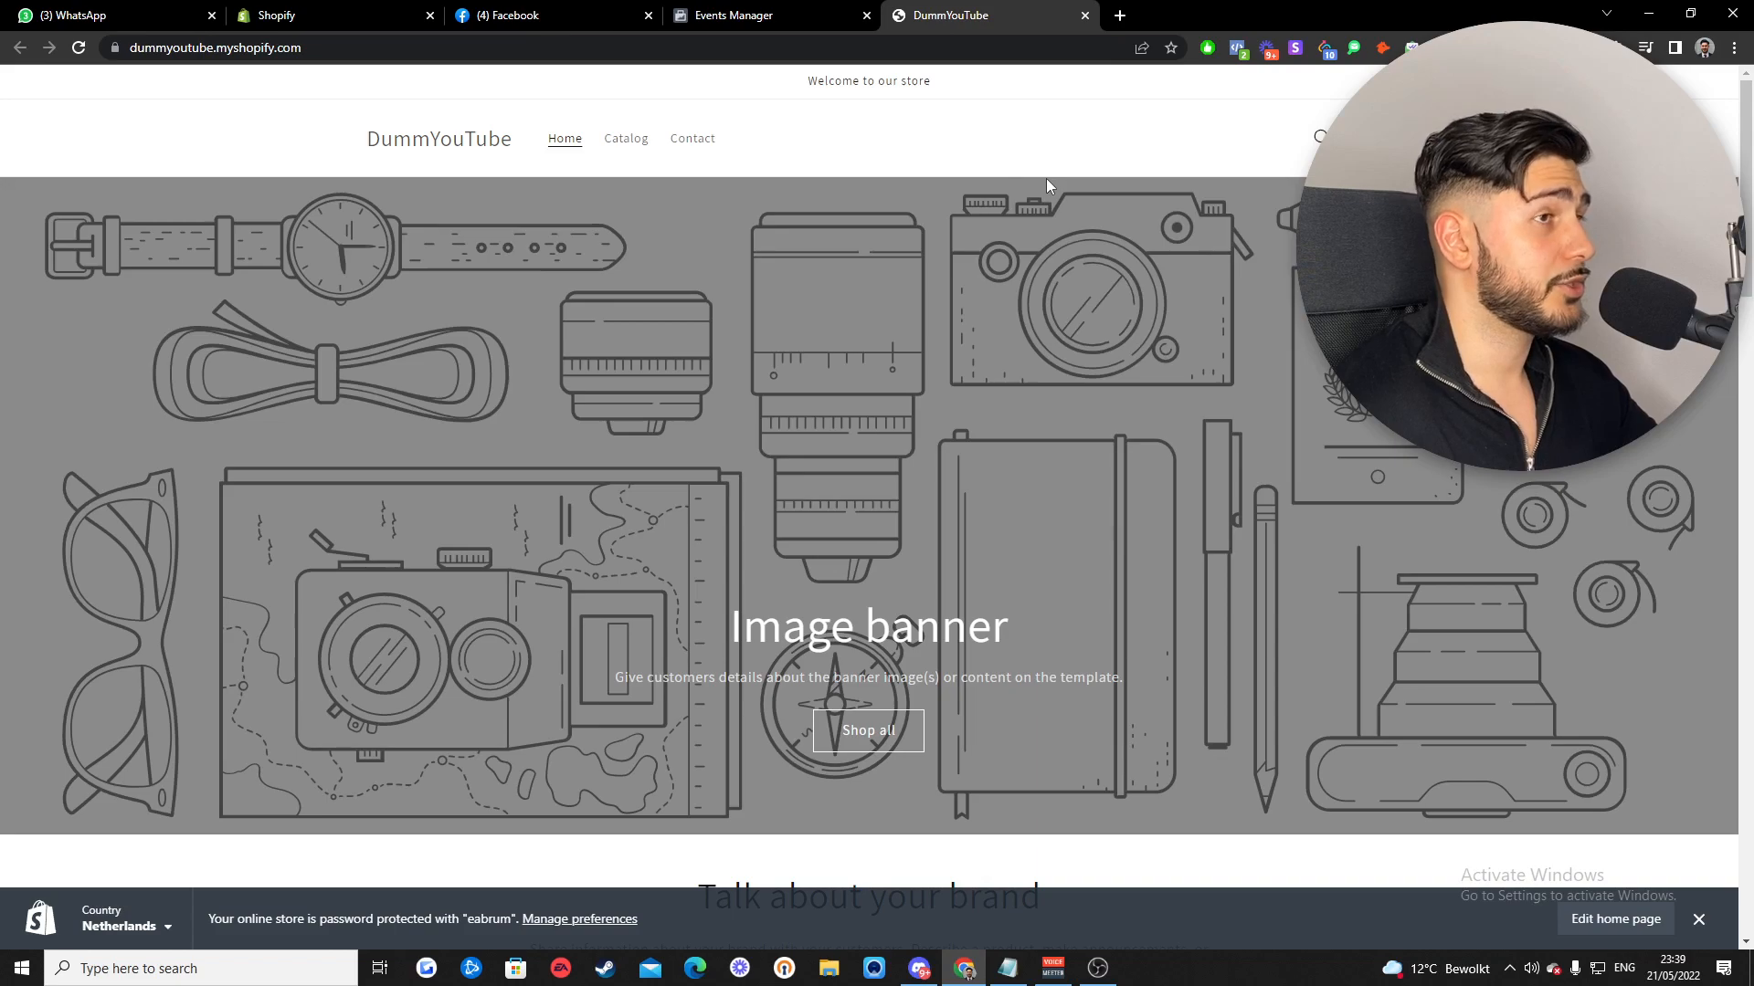
left_click(1208, 52)
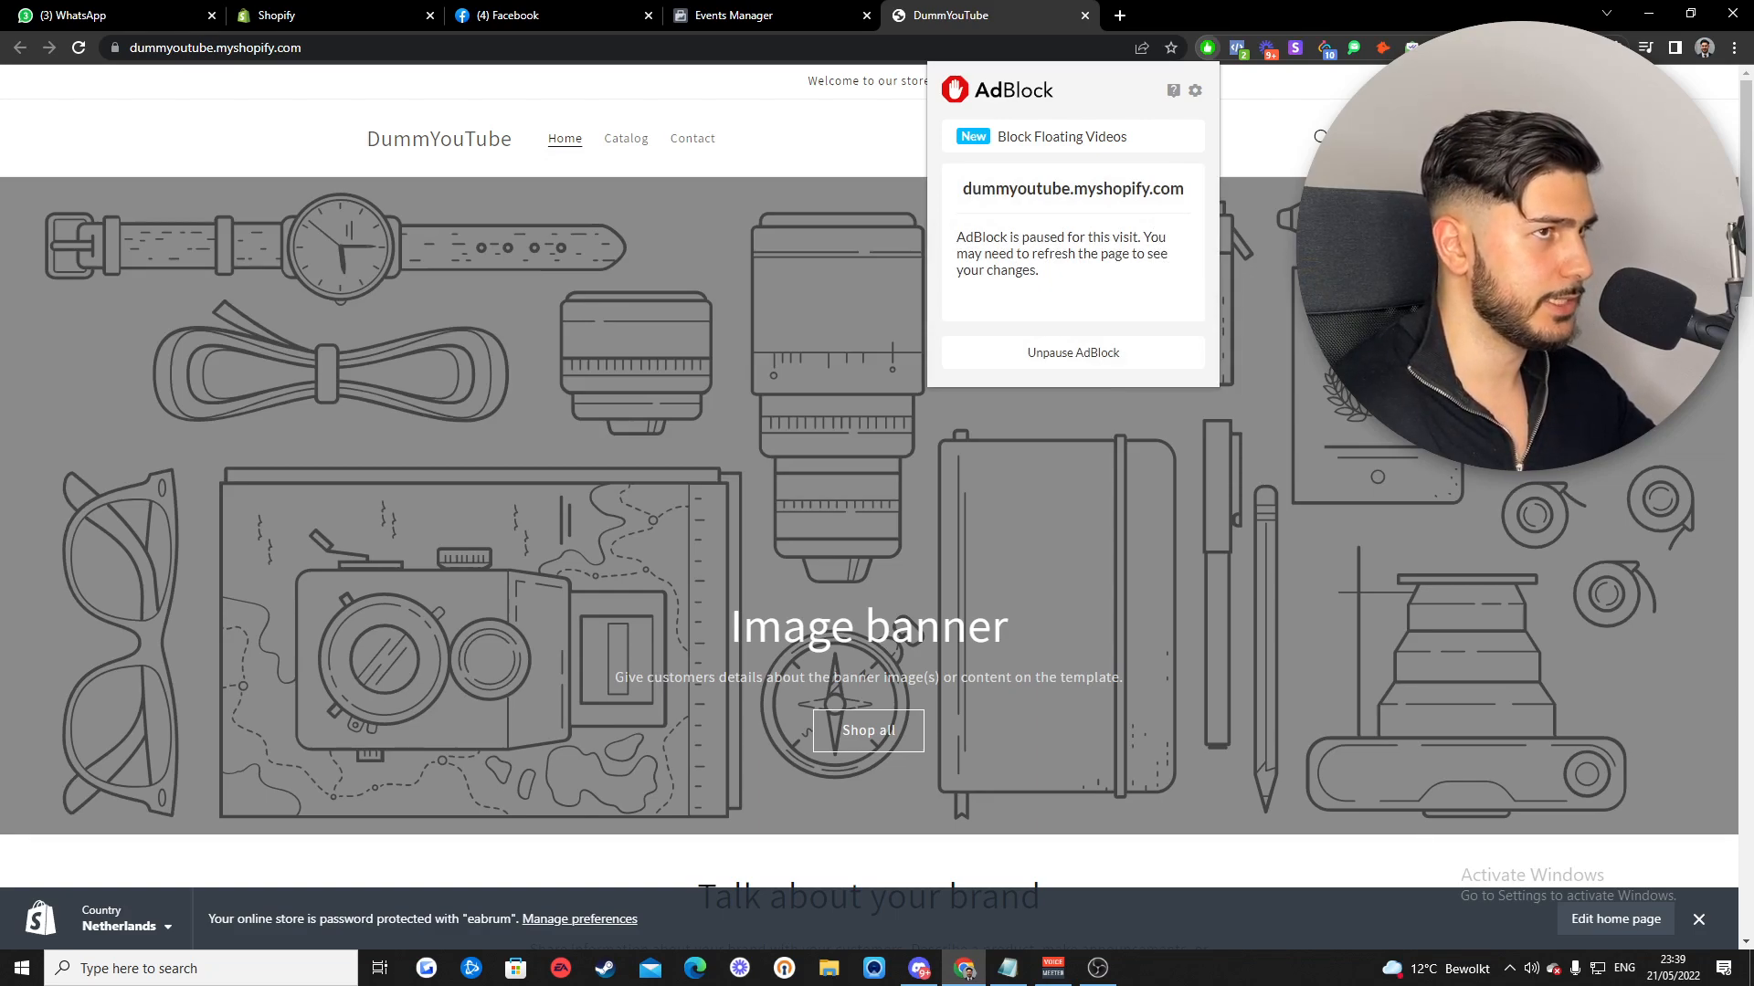
key("Escape")
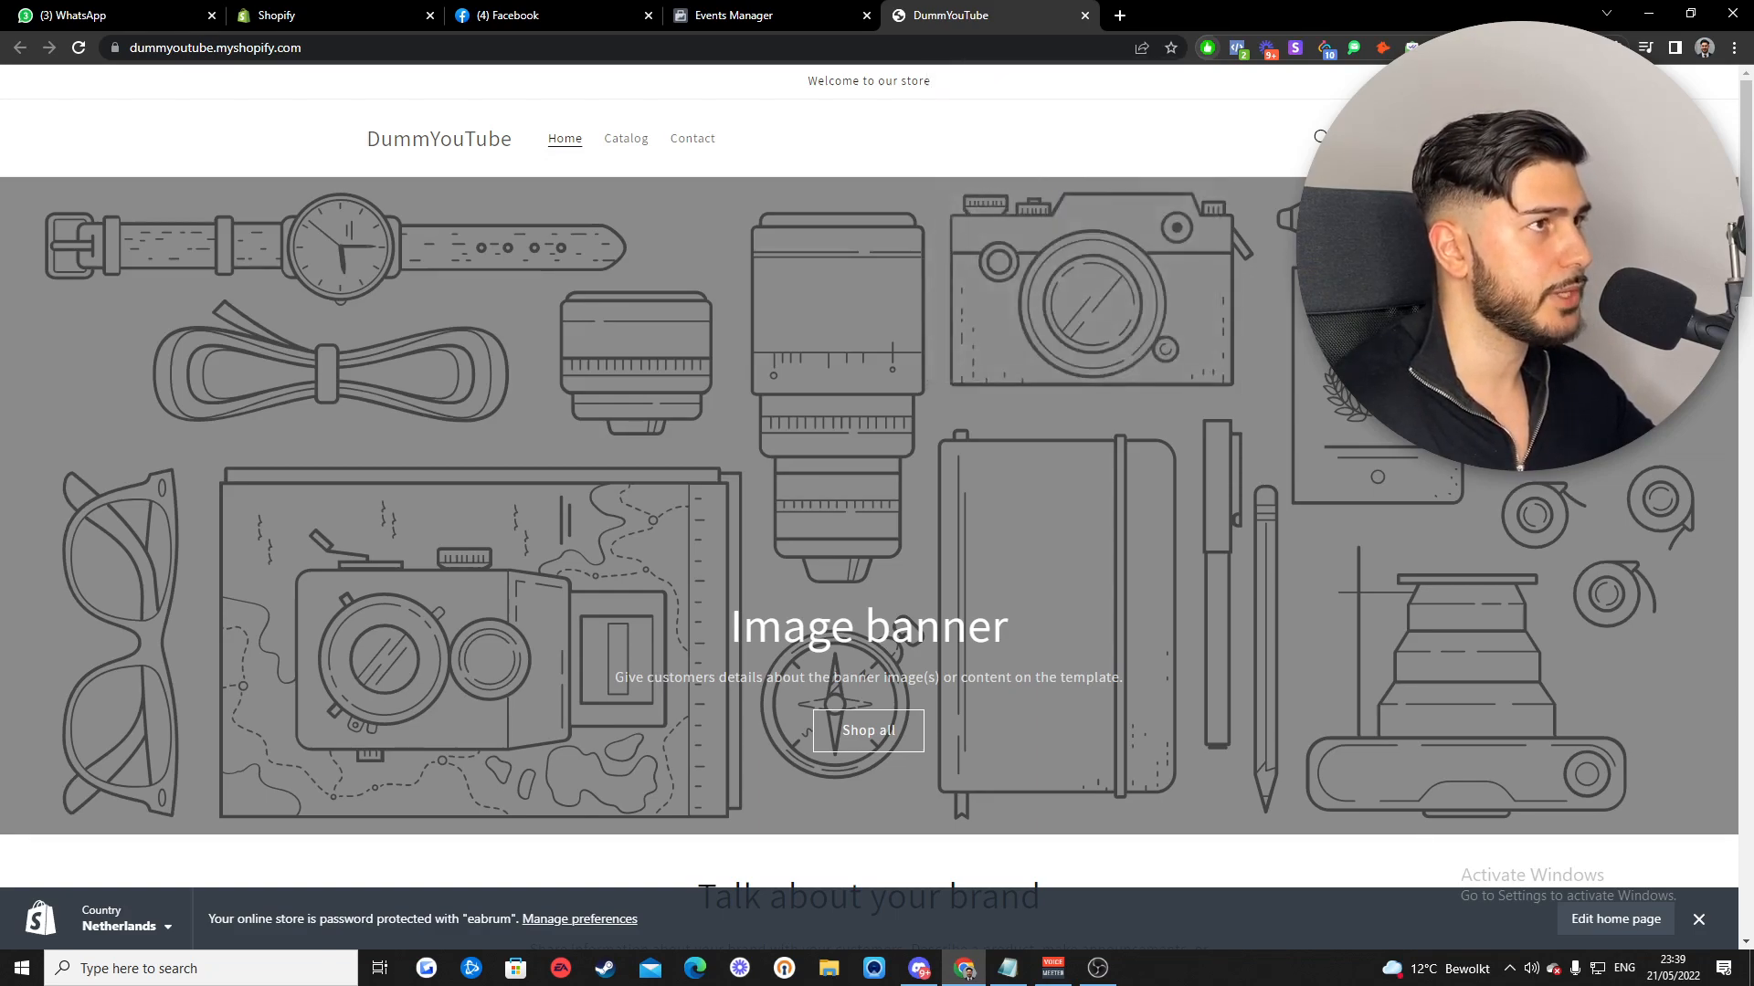
left_click(757, 23)
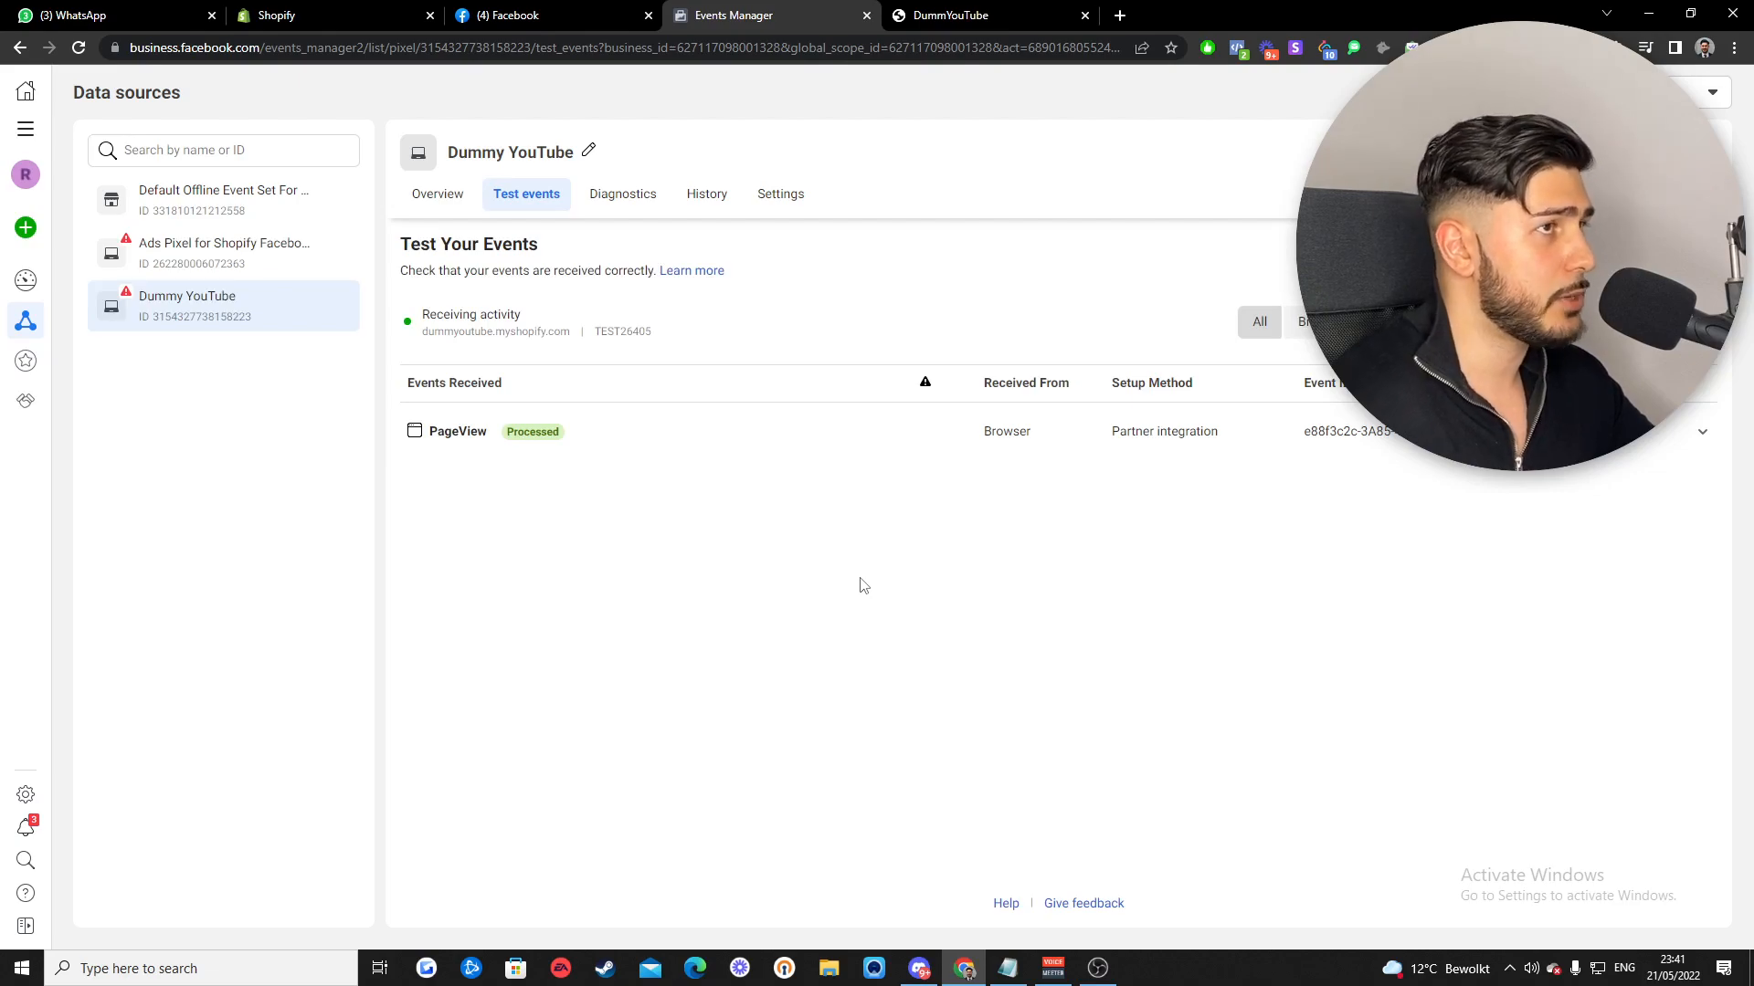
- Reload the store home page and open the TEST PRODUCT 1 product page
left_click(968, 17)
scroll(959, 497, "down", 3)
scroll(659, 519, "up", 3)
left_click(78, 51)
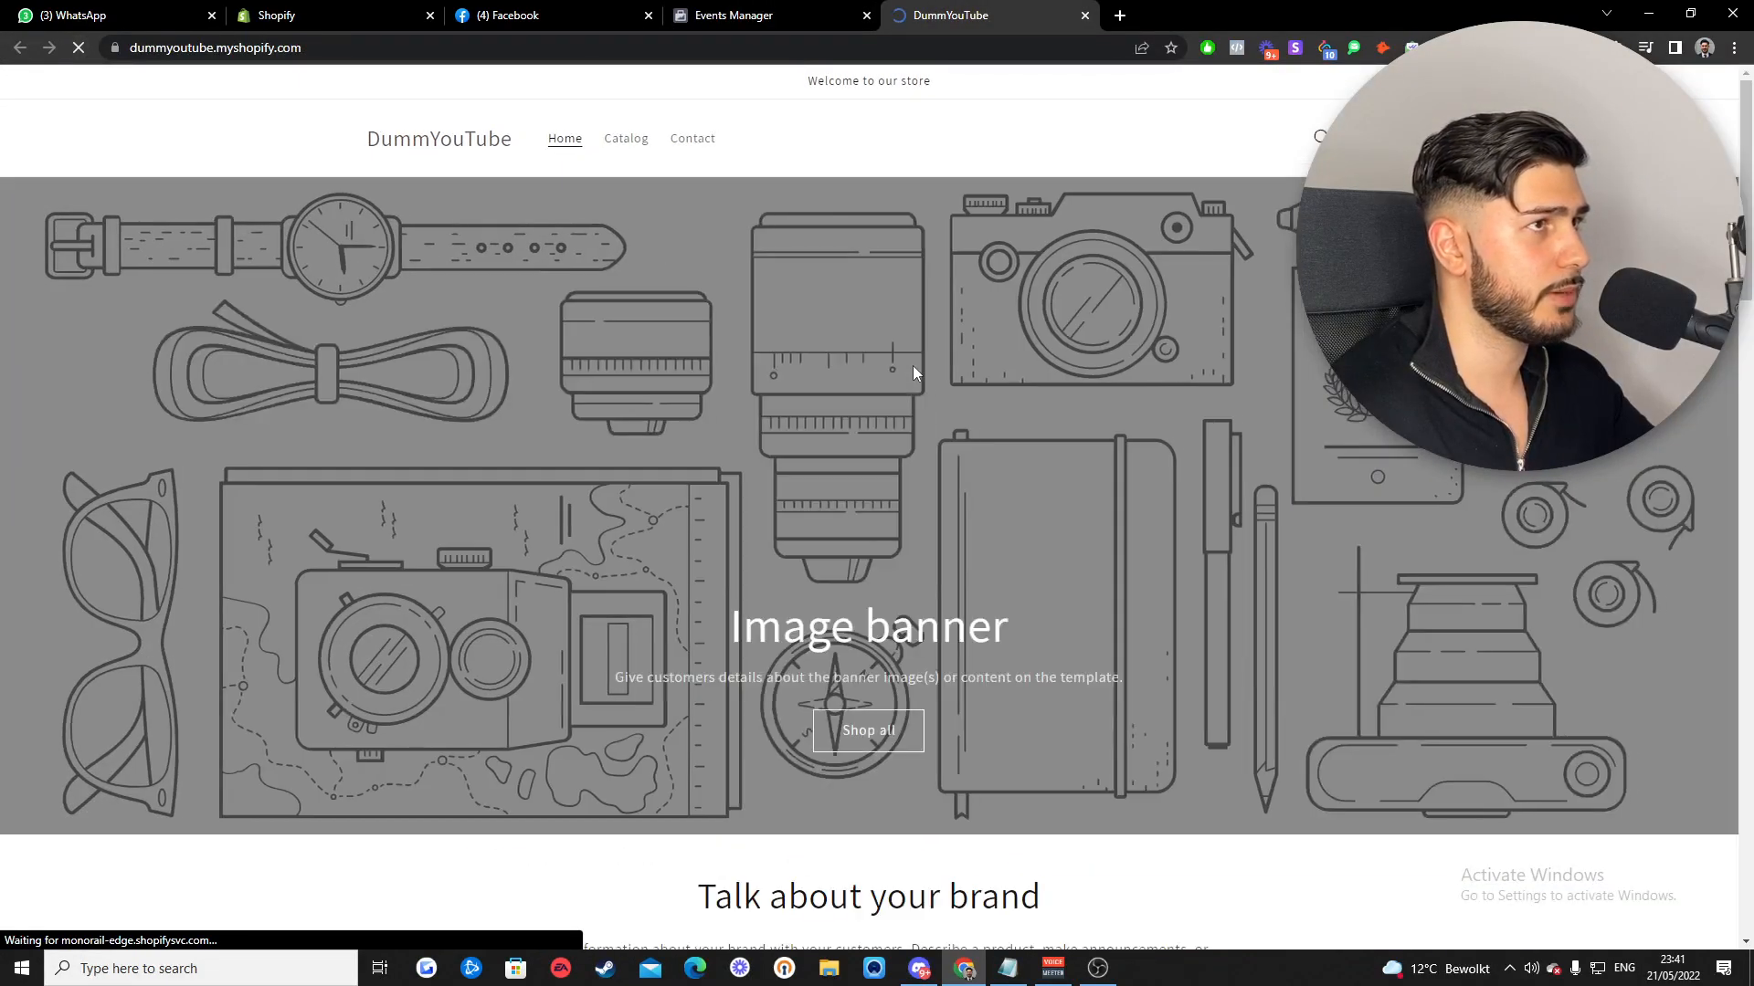
scroll(912, 365, "down", 6)
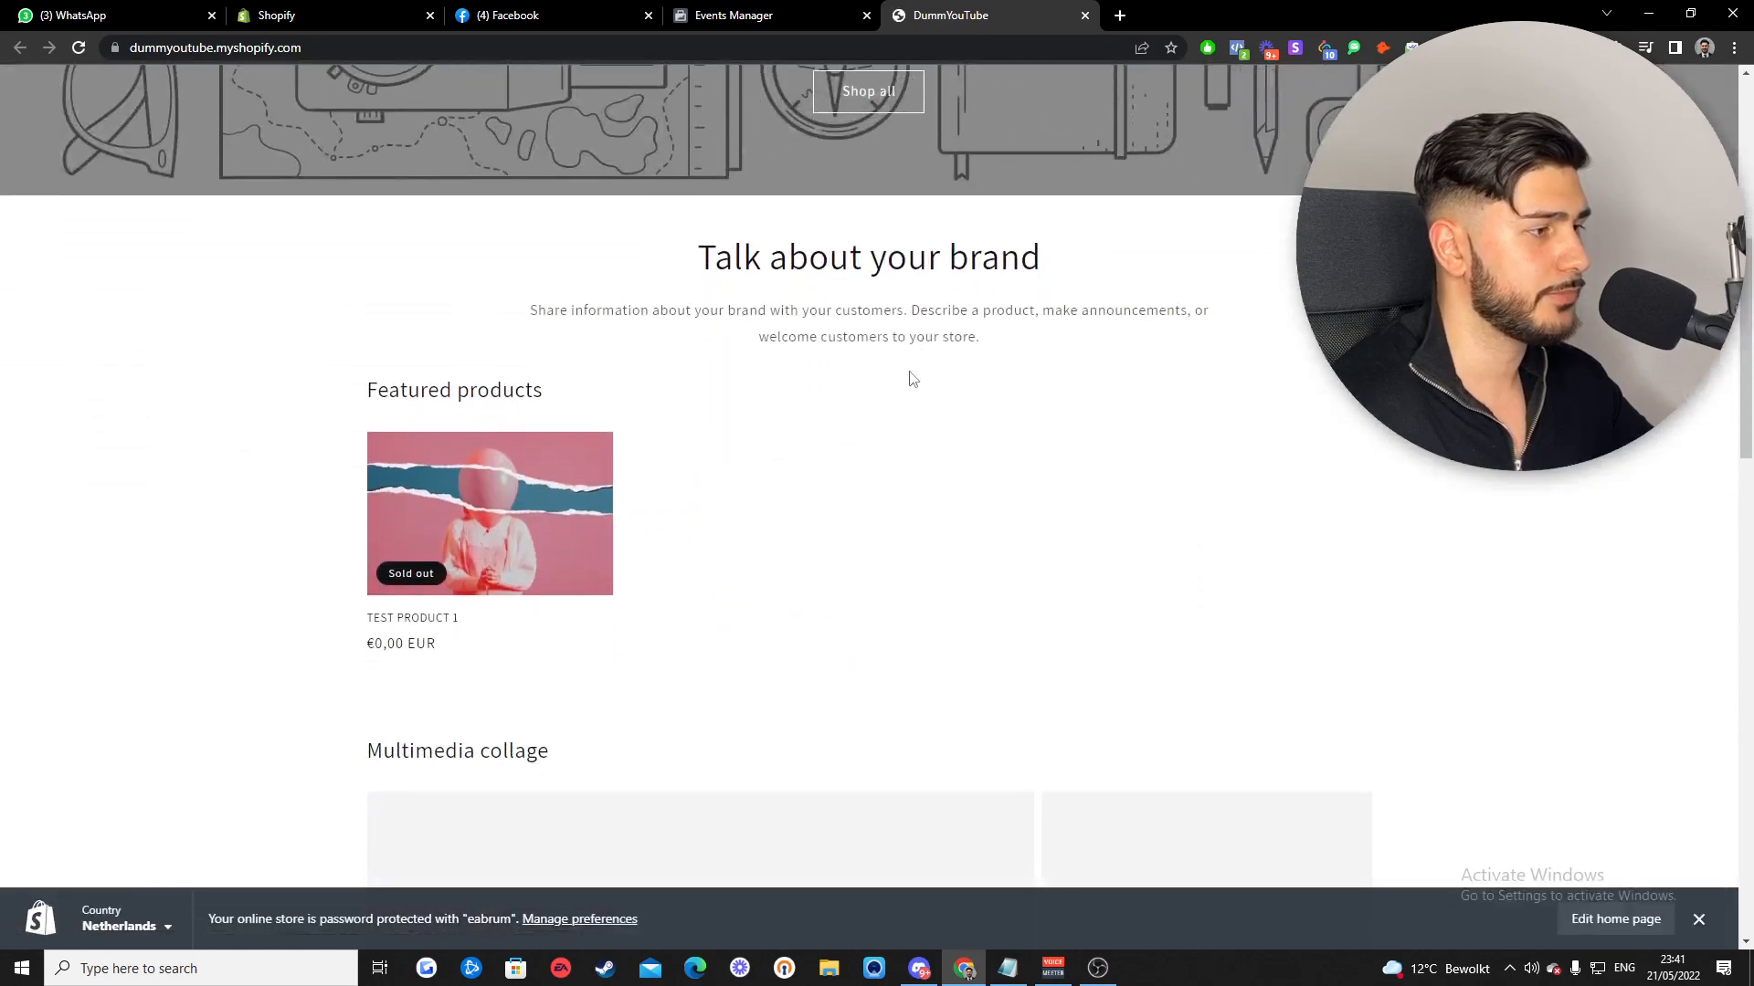
left_click(508, 510)
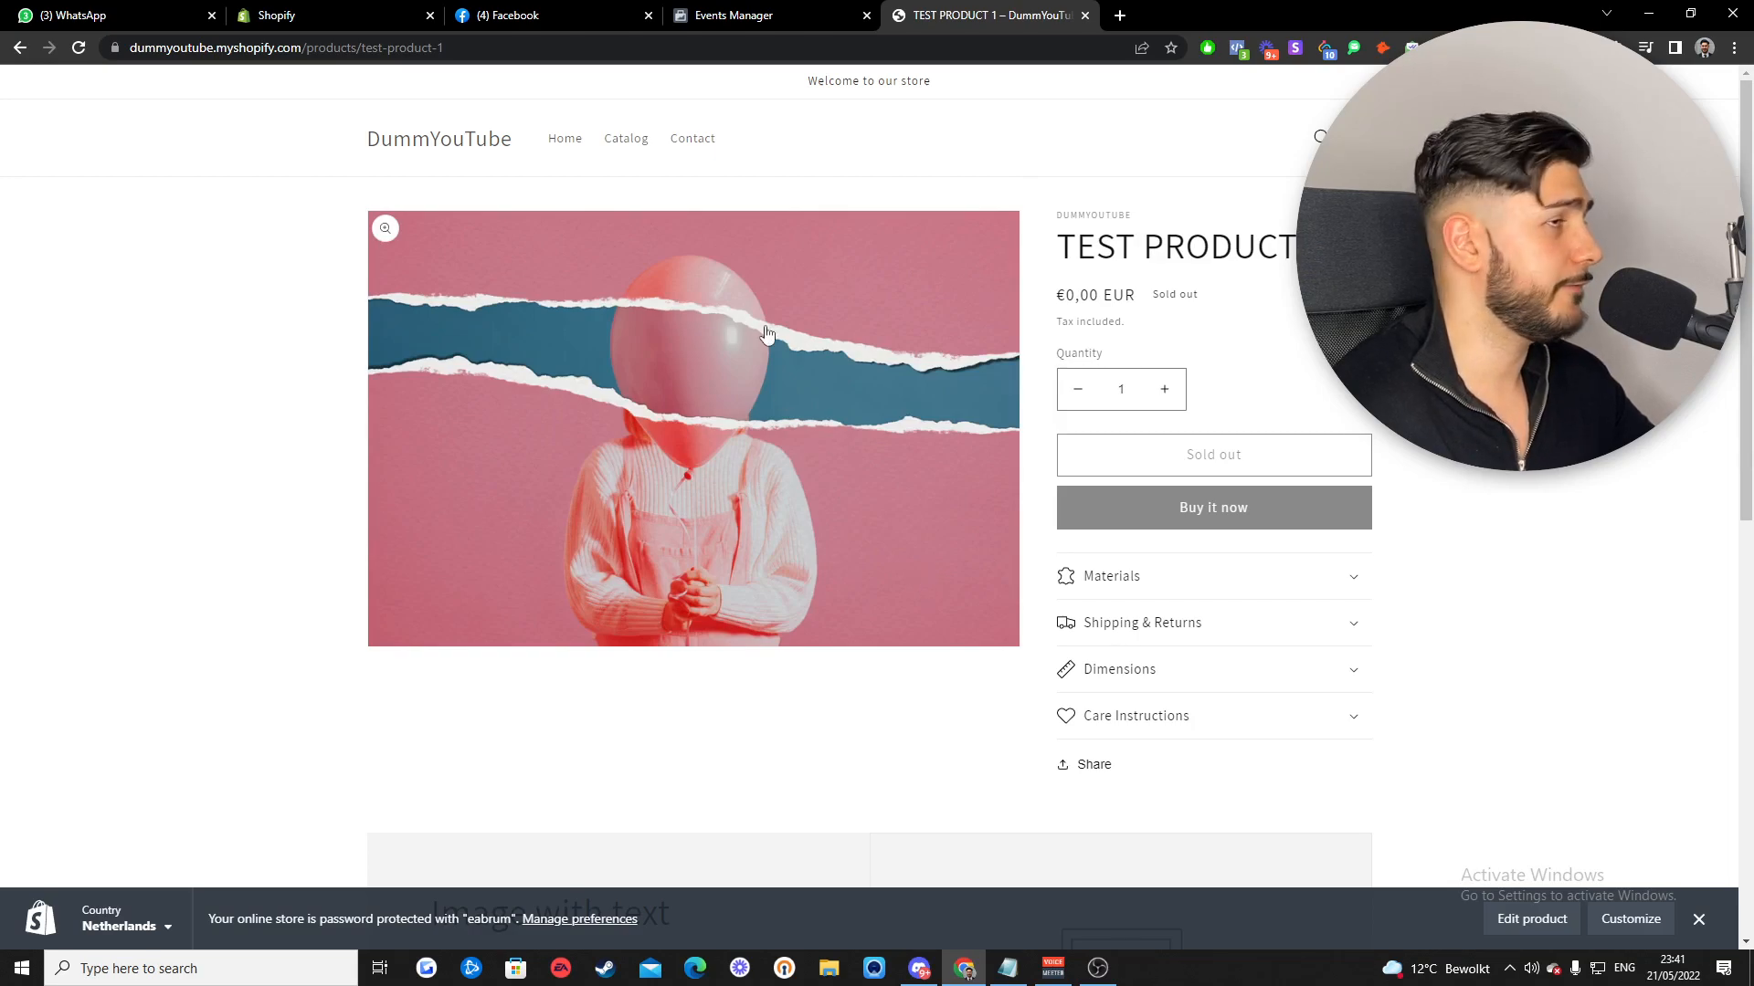
- Check the View content test event, then add TEST PRODUCT 1 to the cart and view it
left_click(736, 14)
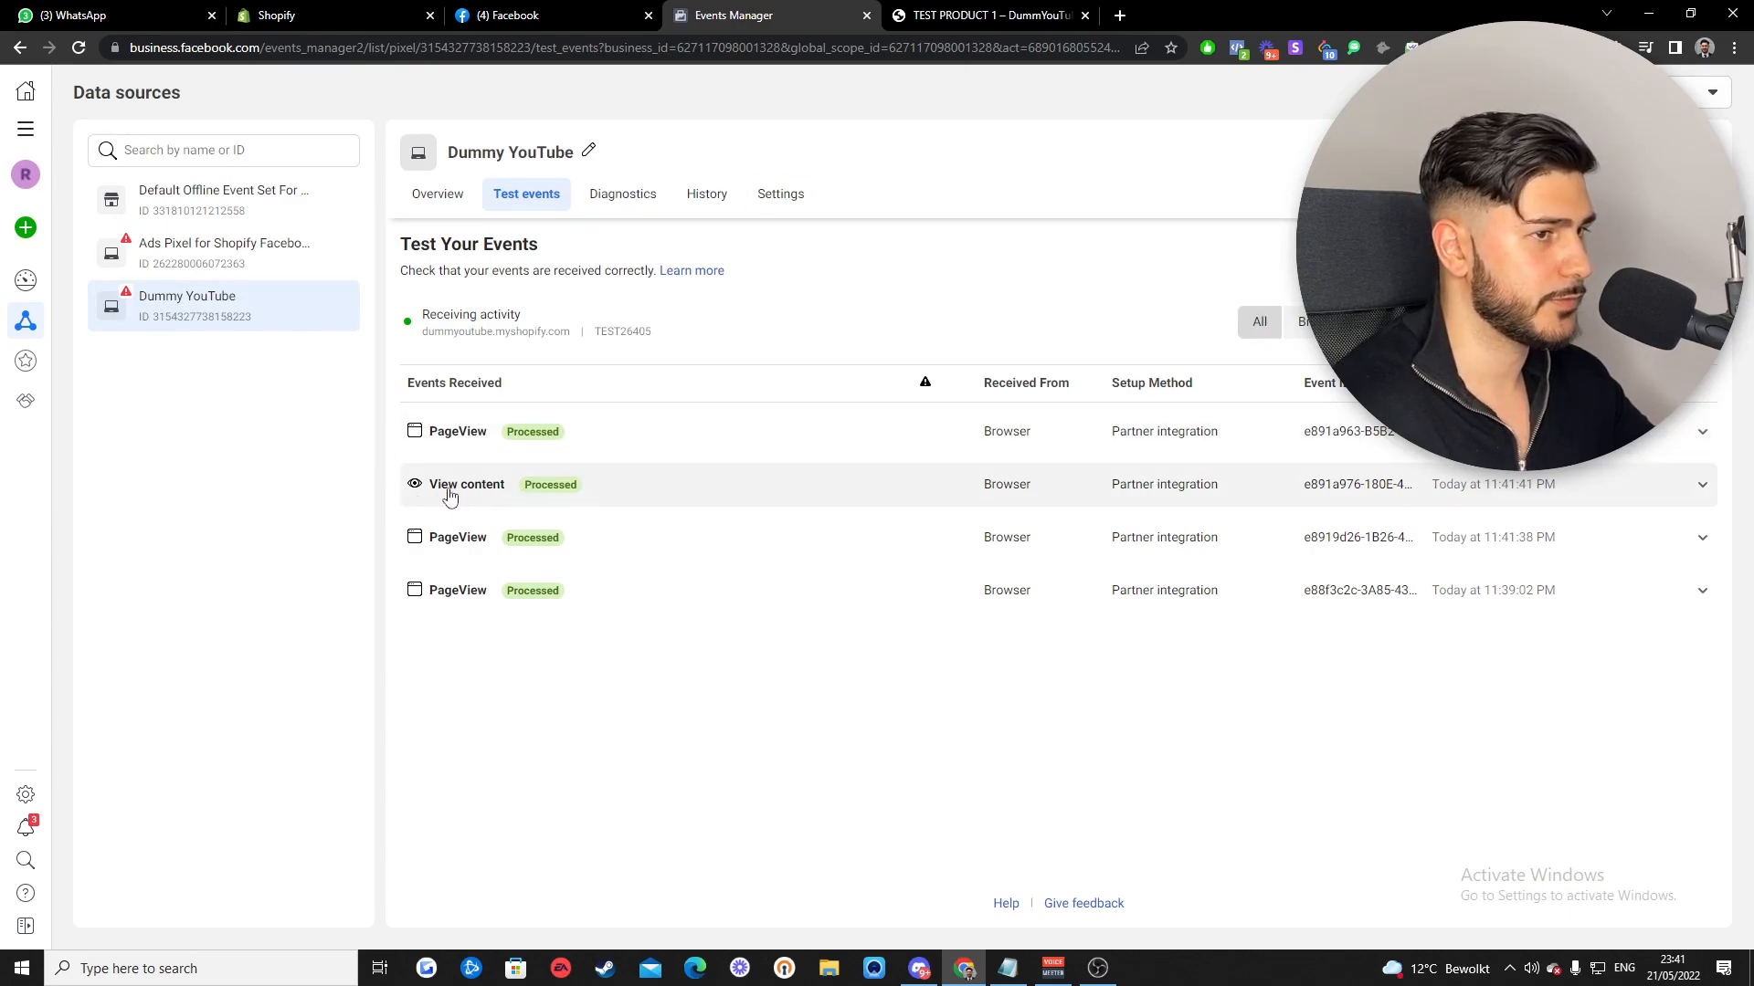
left_click(948, 11)
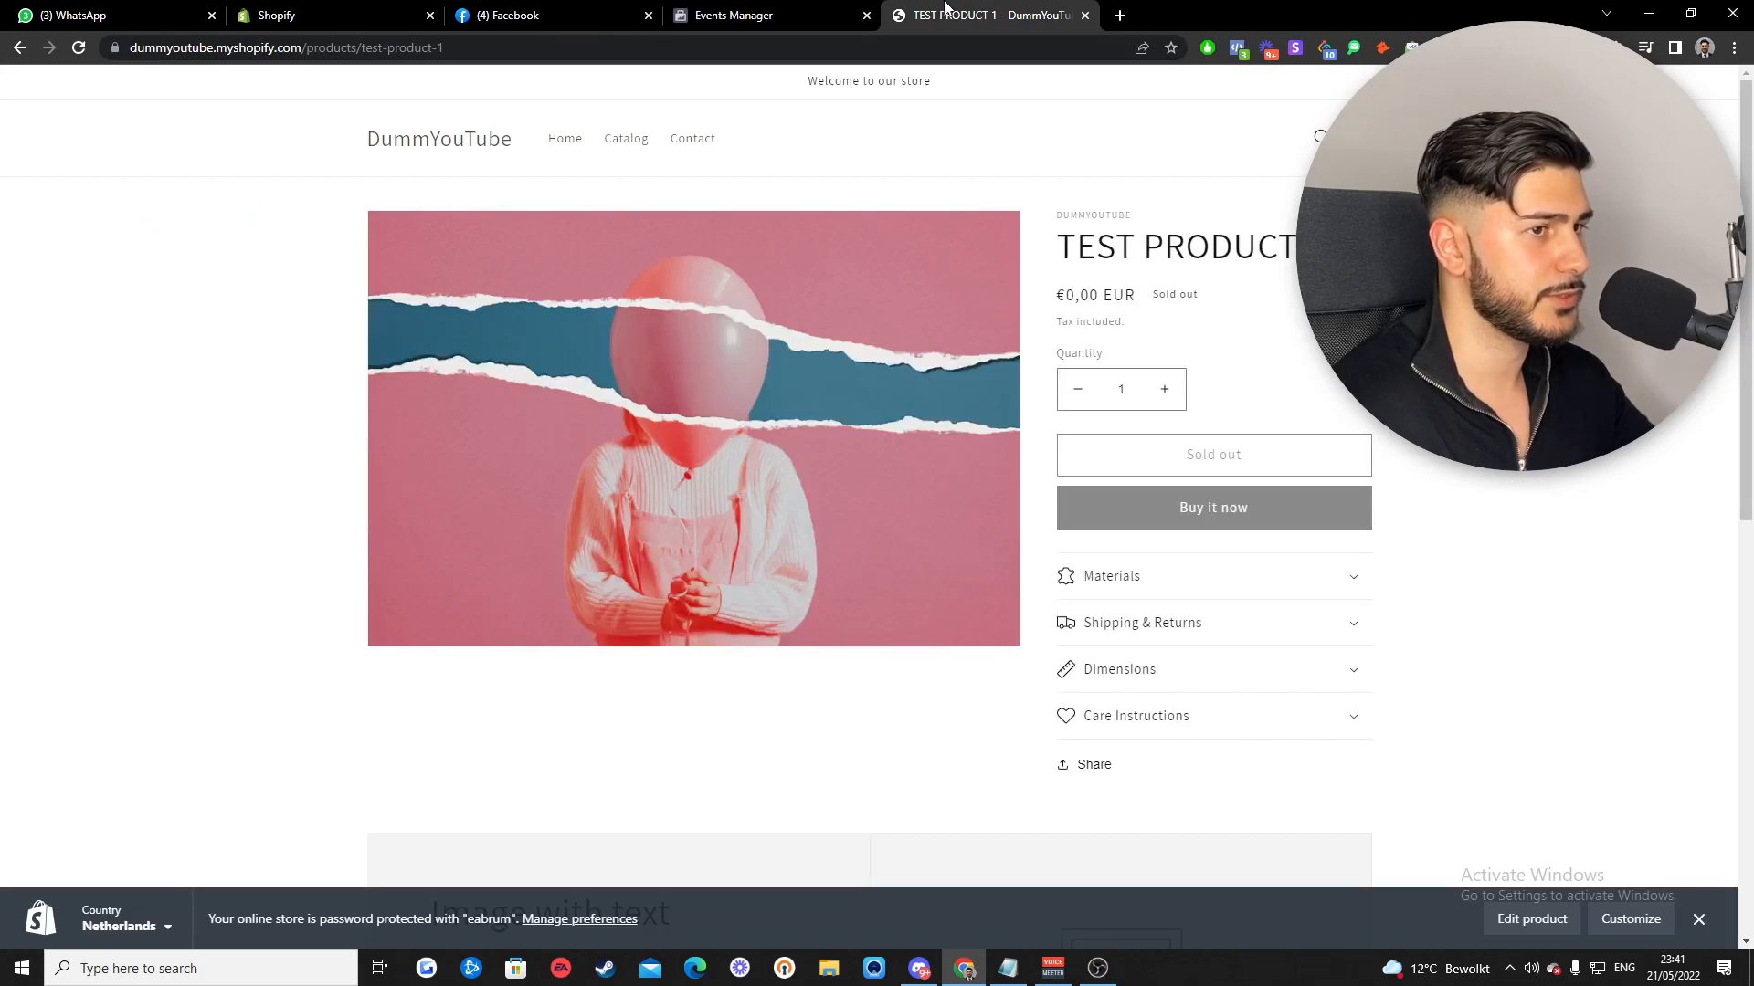
left_click(1257, 457)
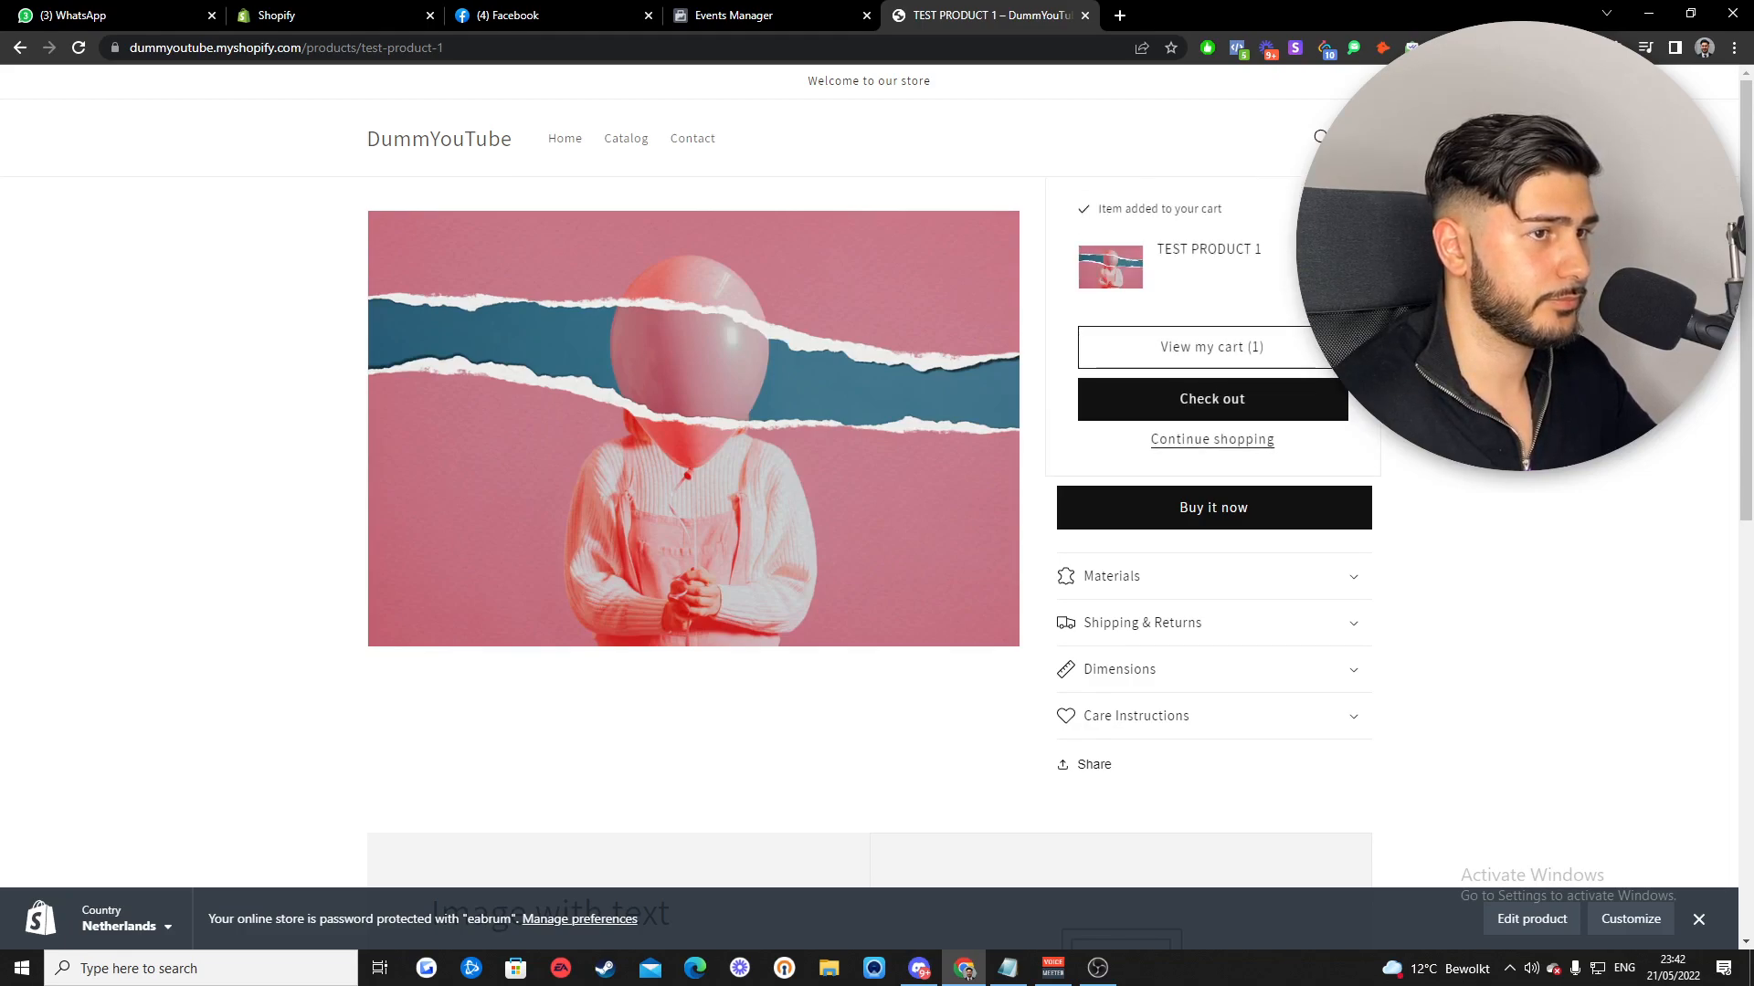
left_click(1218, 355)
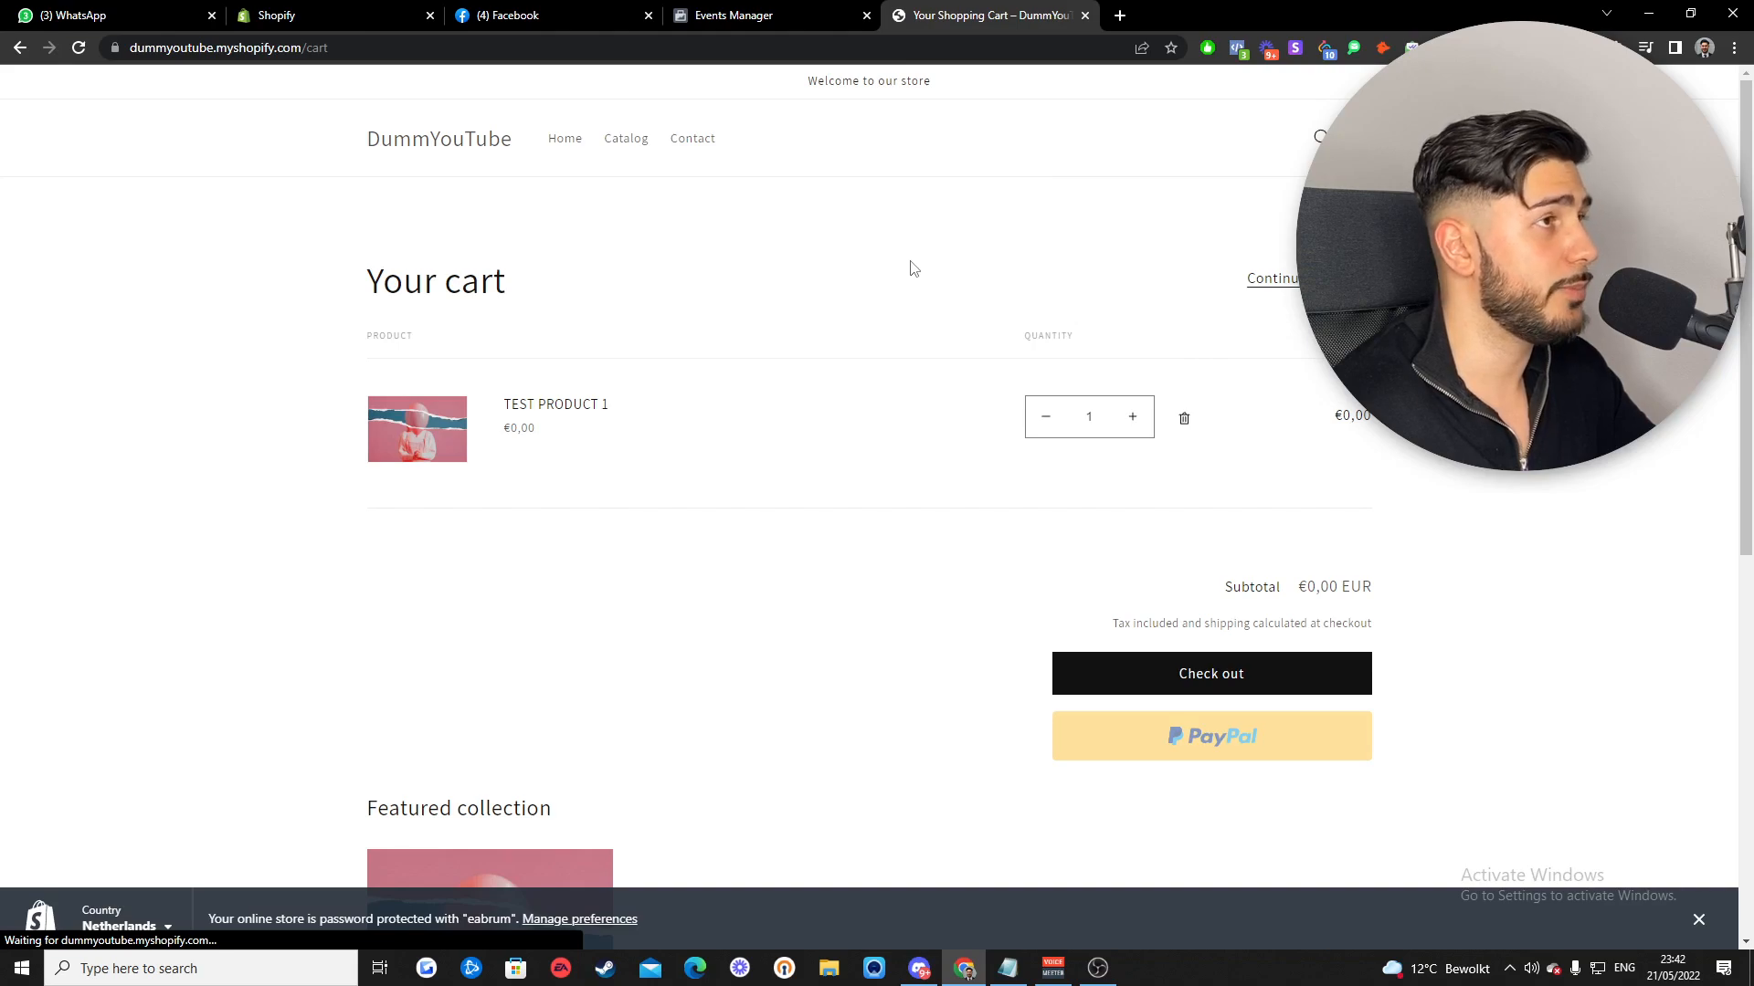
- Confirm the Add to cart test event, attempt checkout, and review the new Custom event
left_click(736, 9)
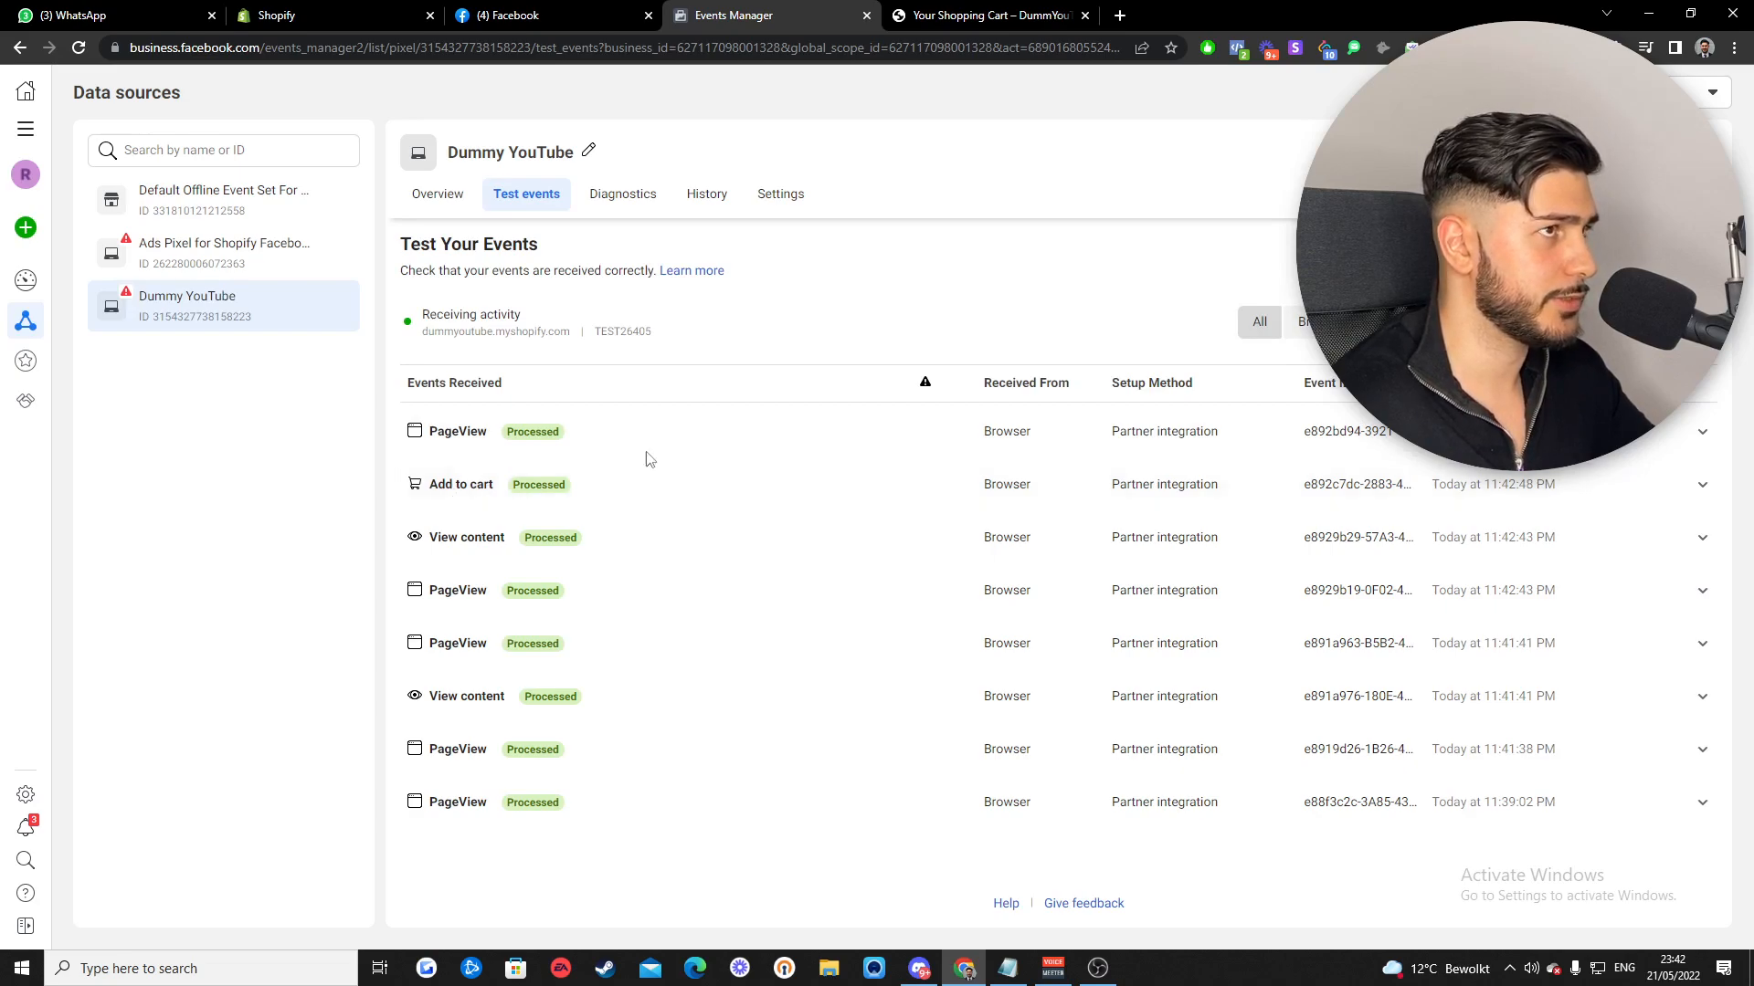
left_click(953, 22)
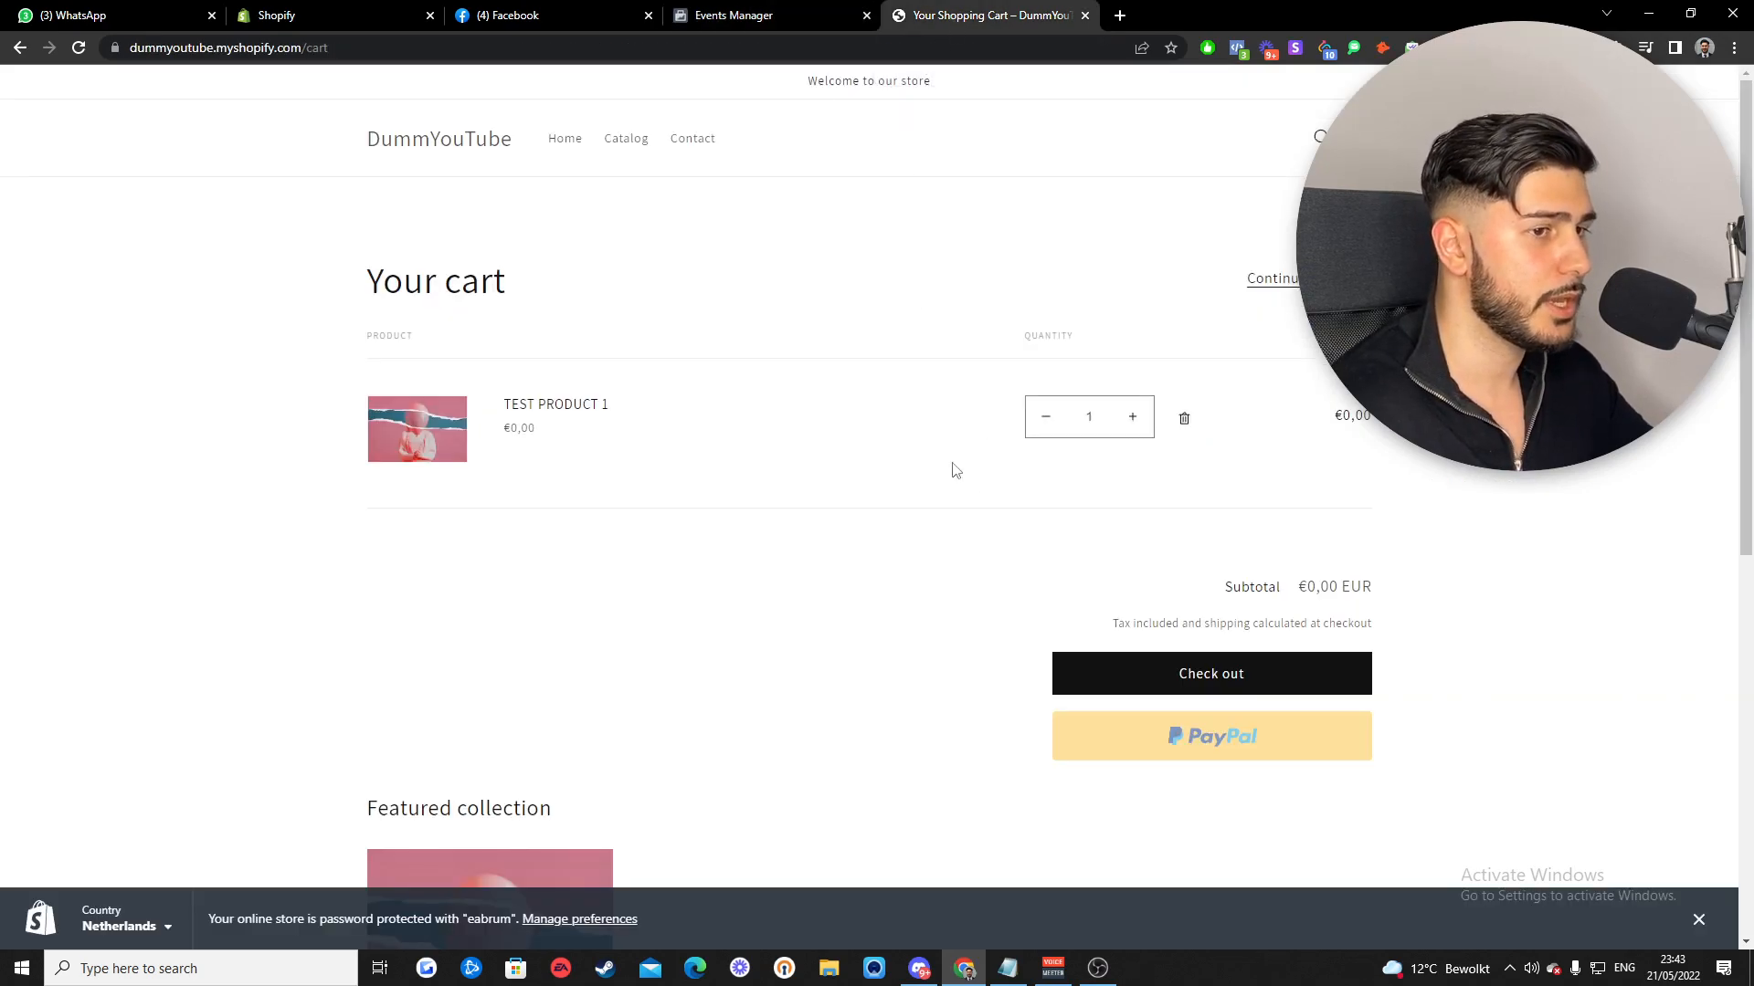
left_click(1218, 674)
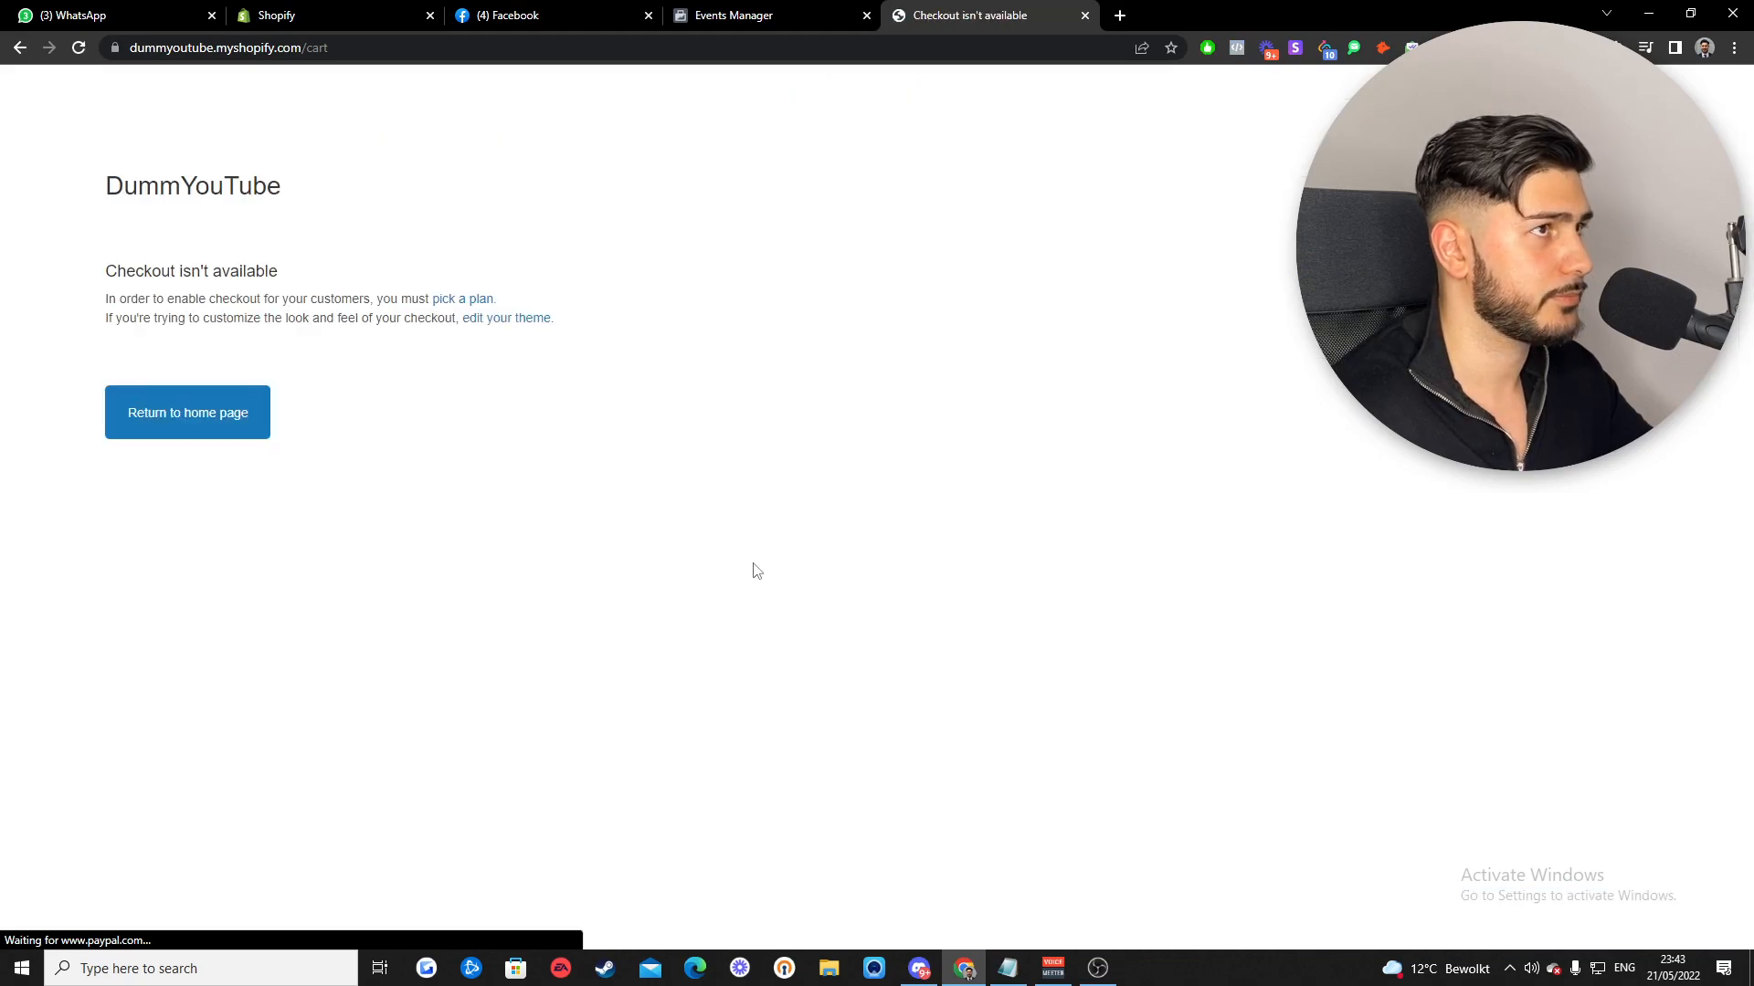
left_click(765, 21)
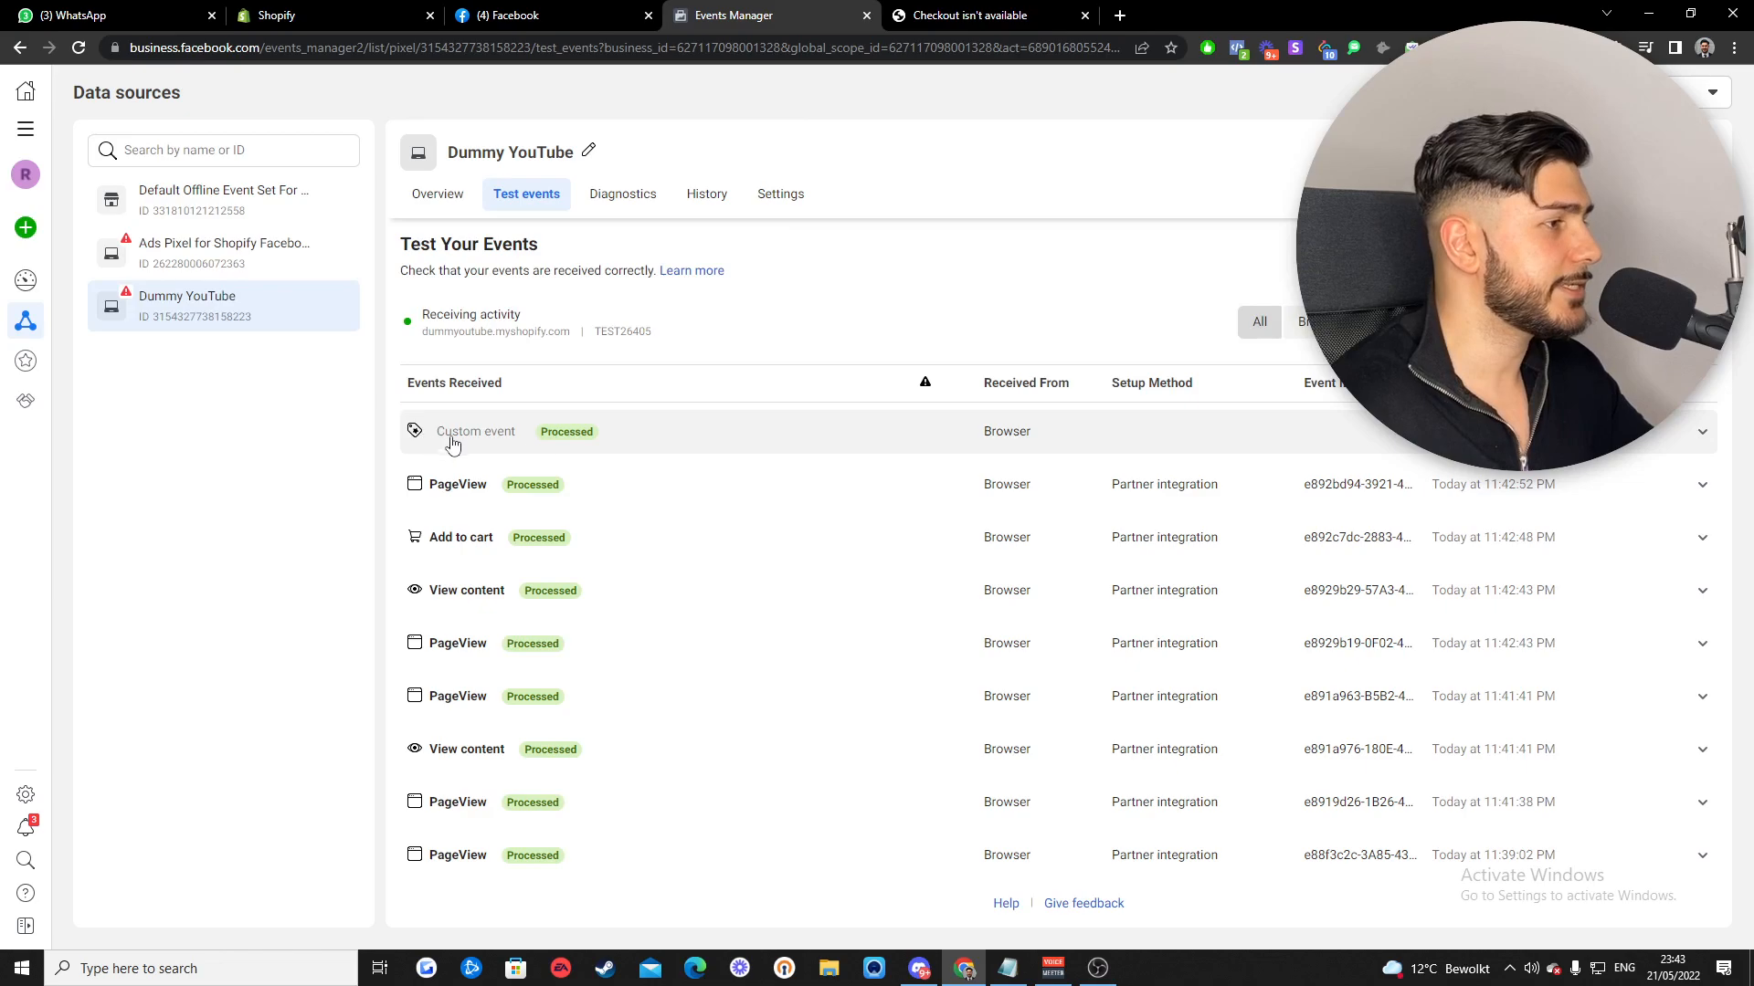
left_click(968, 15)
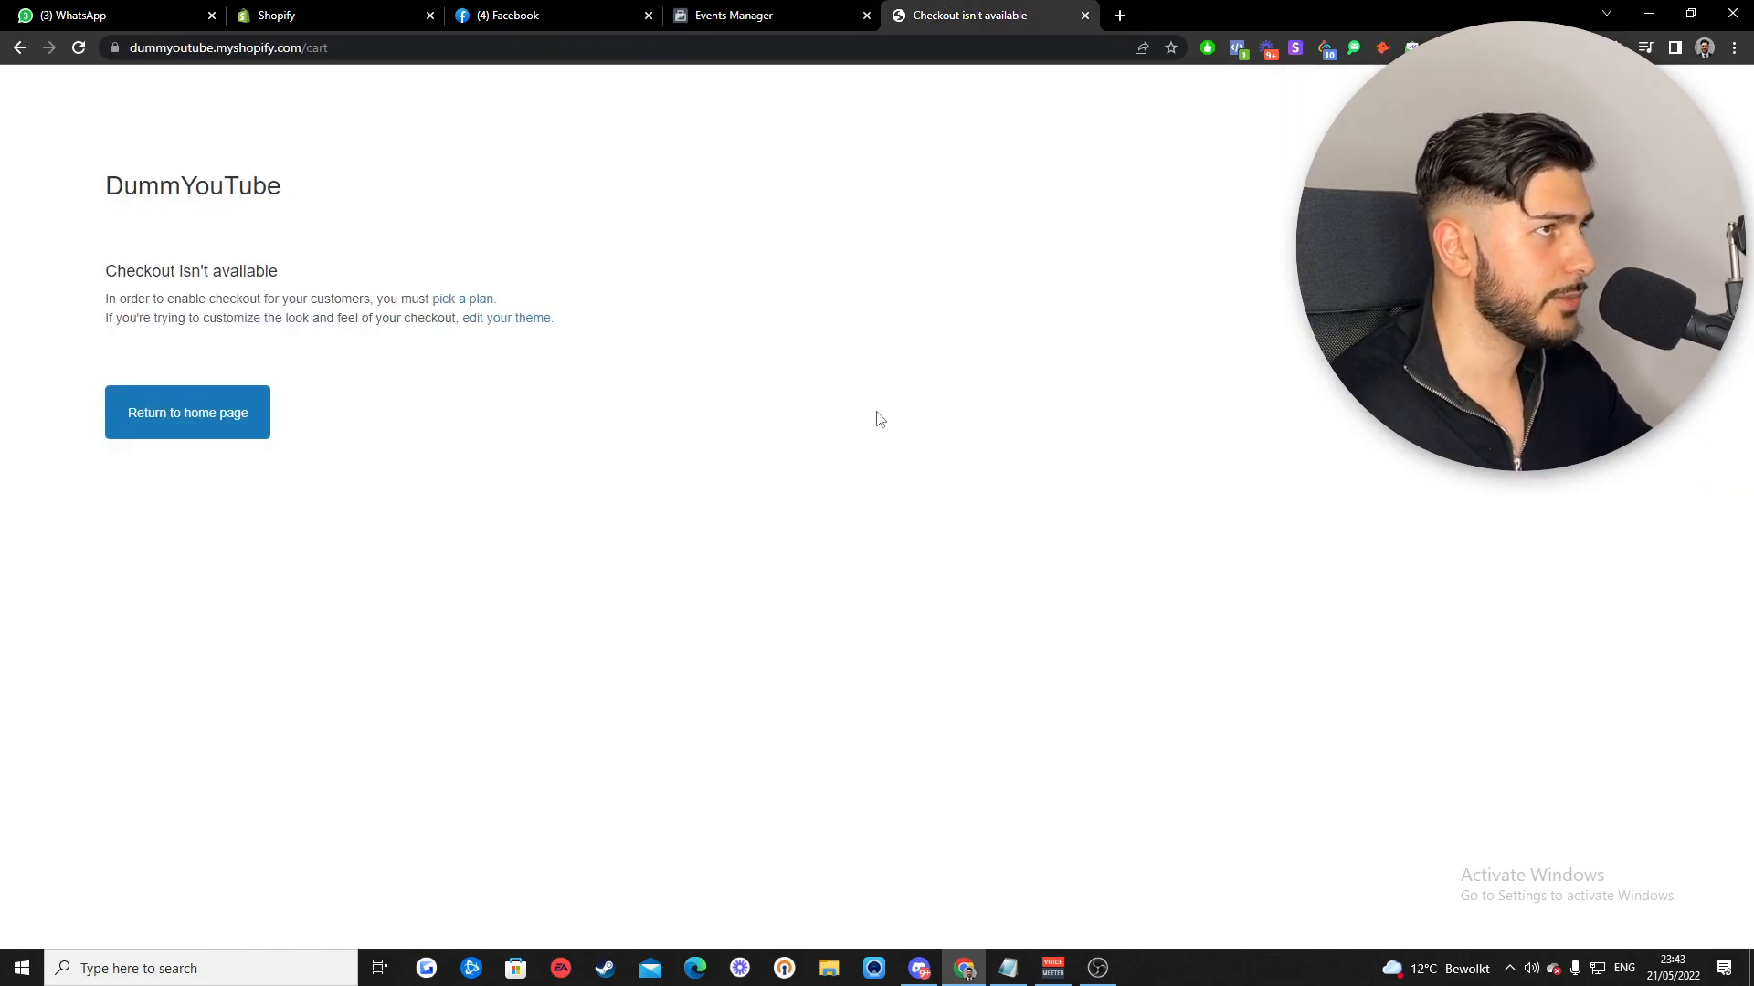
left_click(746, 7)
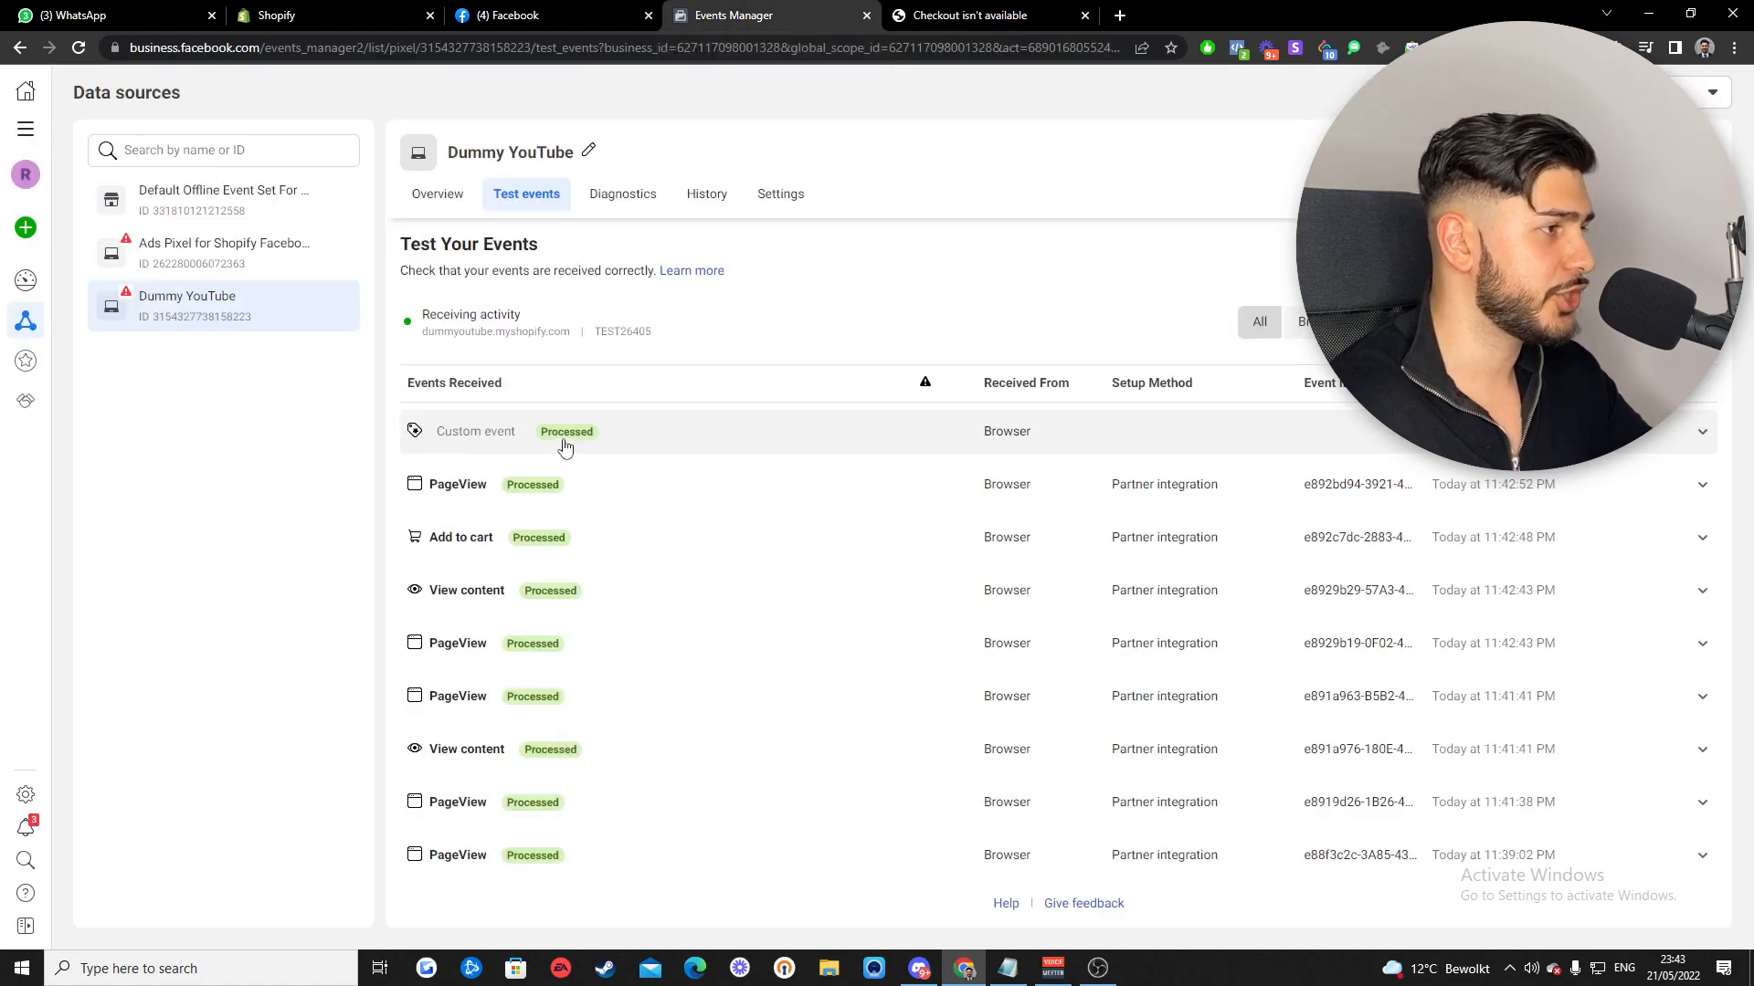